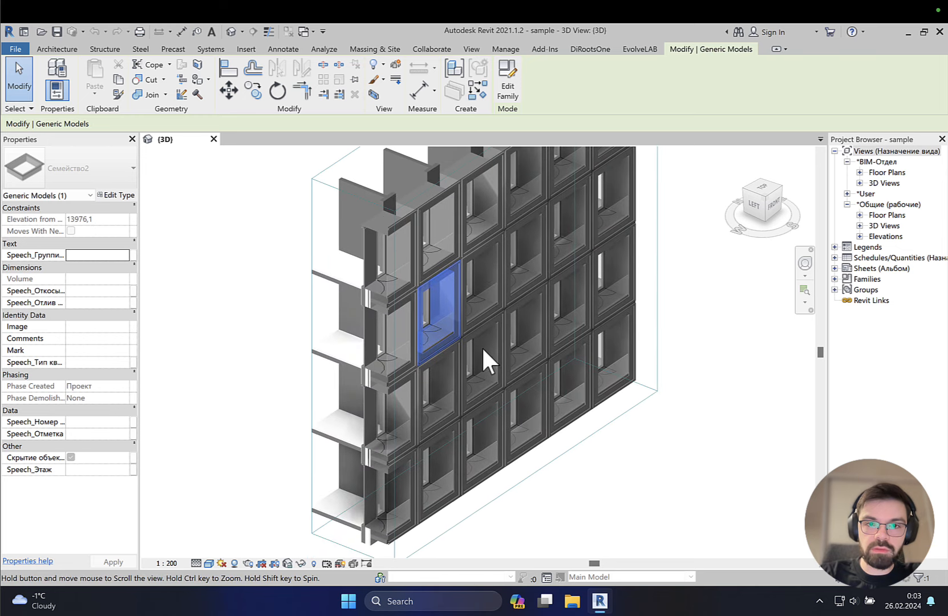
pyautogui.scroll(2, 468, 346)
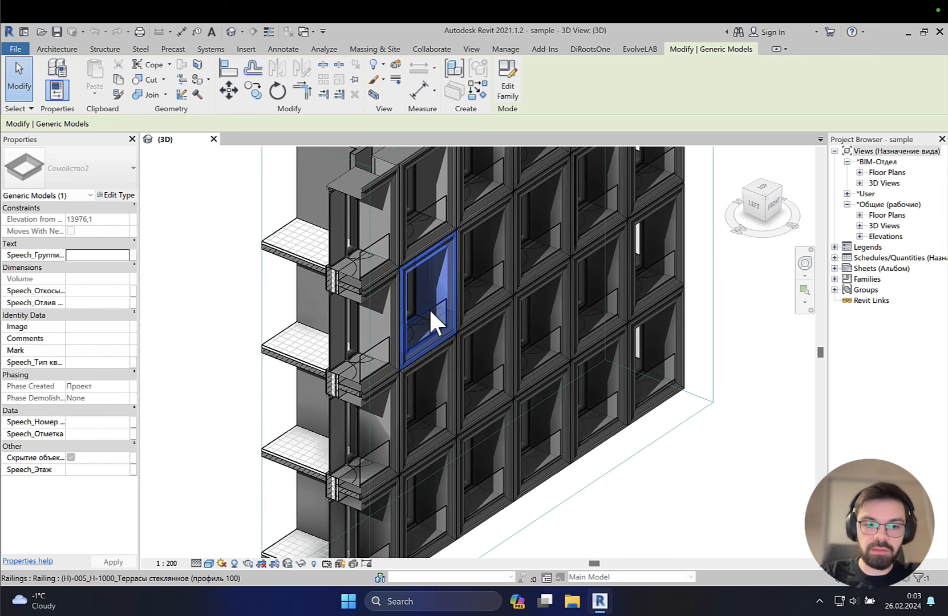
pyautogui.keyDown('shift'); pyautogui.moveTo(483, 323); pyautogui.dragTo(233, 345, button='middle'); pyautogui.keyUp('shift')
pyautogui.click(234, 343)
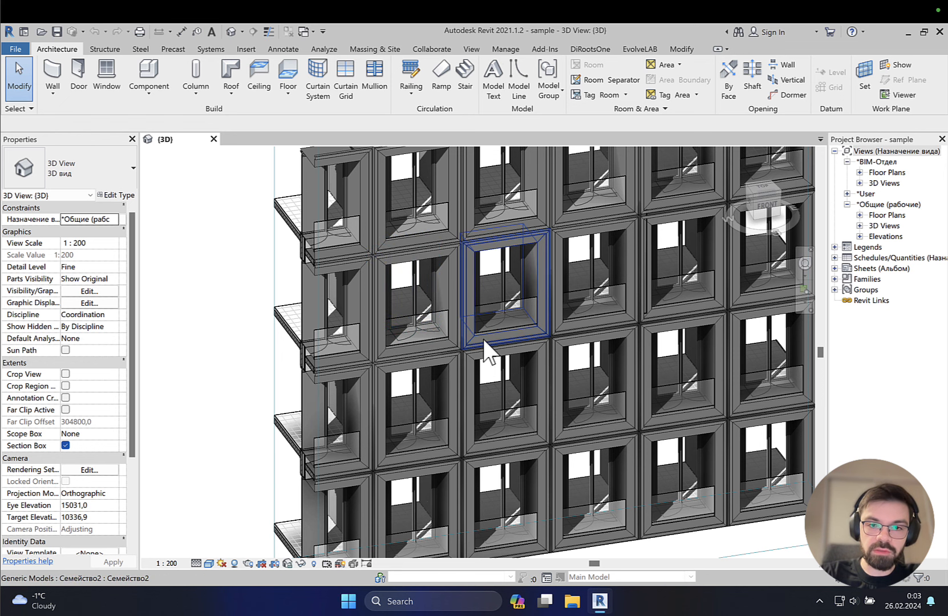
pyautogui.keyDown('shift'); pyautogui.moveTo(484, 342); pyautogui.dragTo(425, 358, button='middle'); pyautogui.keyUp('shift')
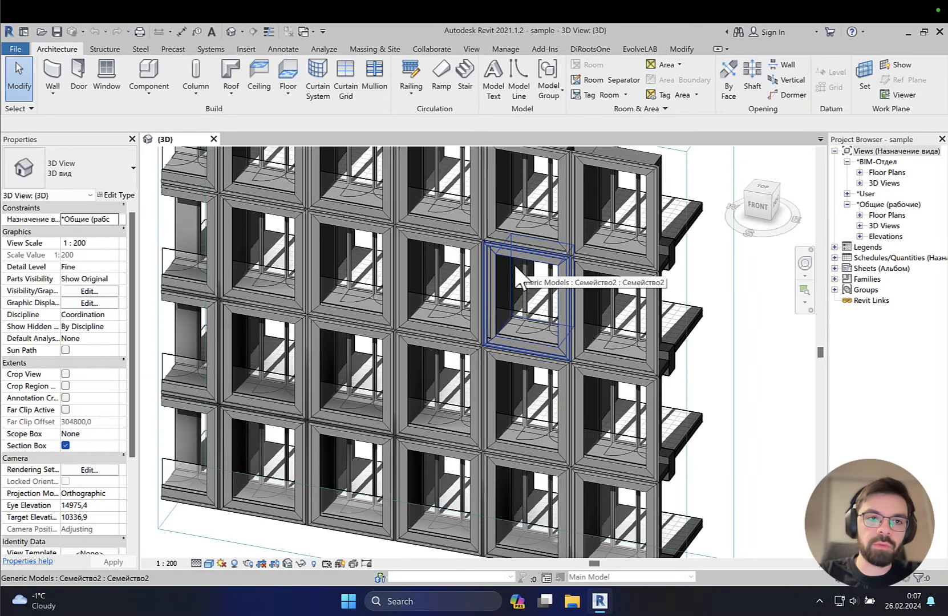
# Step: Create a new family from the English Metric Generic Model Adaptive template
pyautogui.click(20, 53)
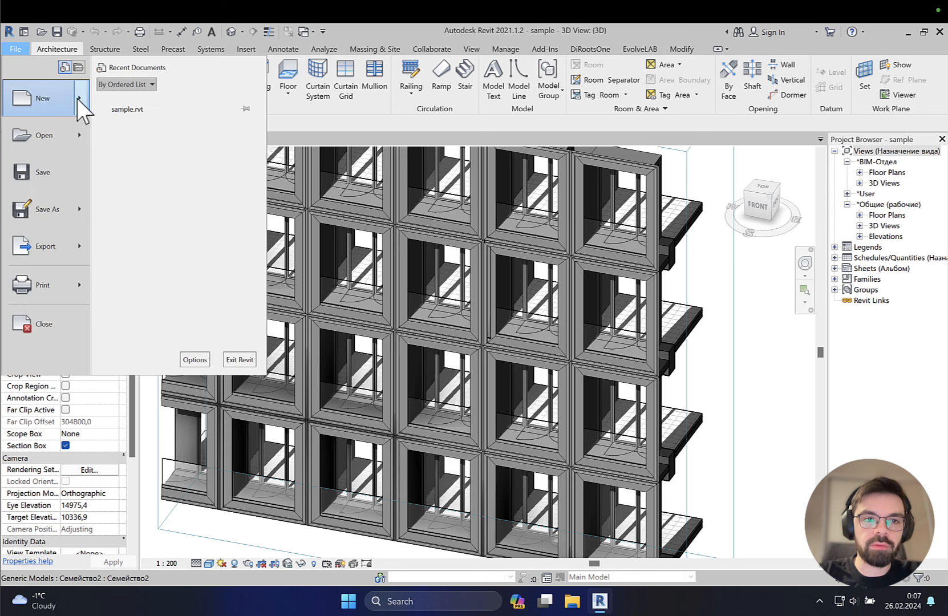
pyautogui.moveTo(78, 100)
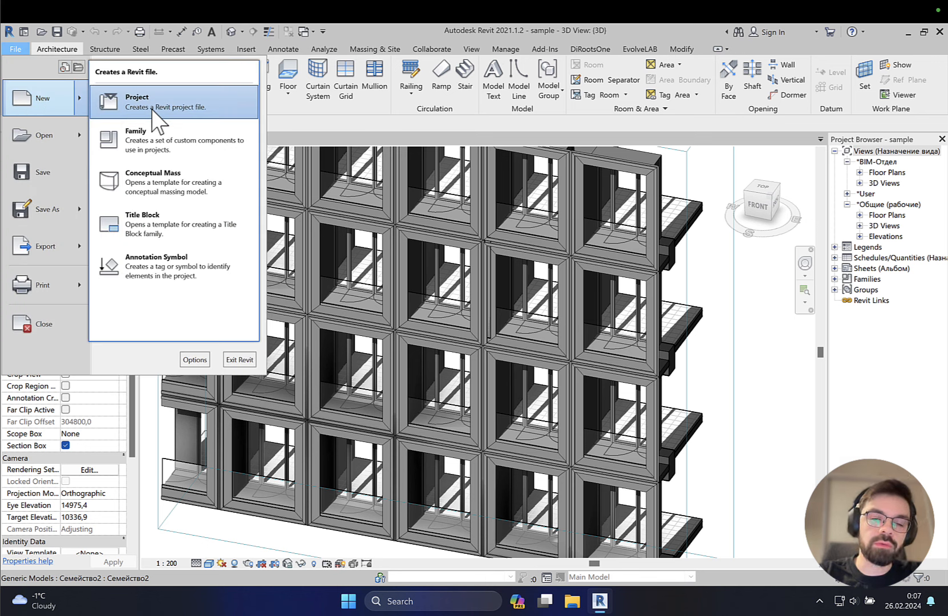
pyautogui.click(157, 138)
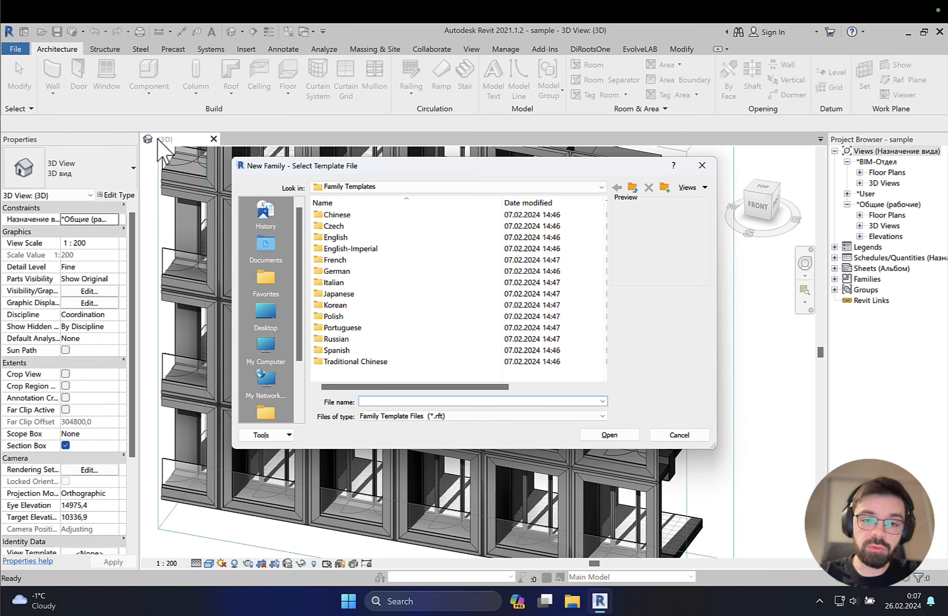
pyautogui.doubleClick(356, 236)
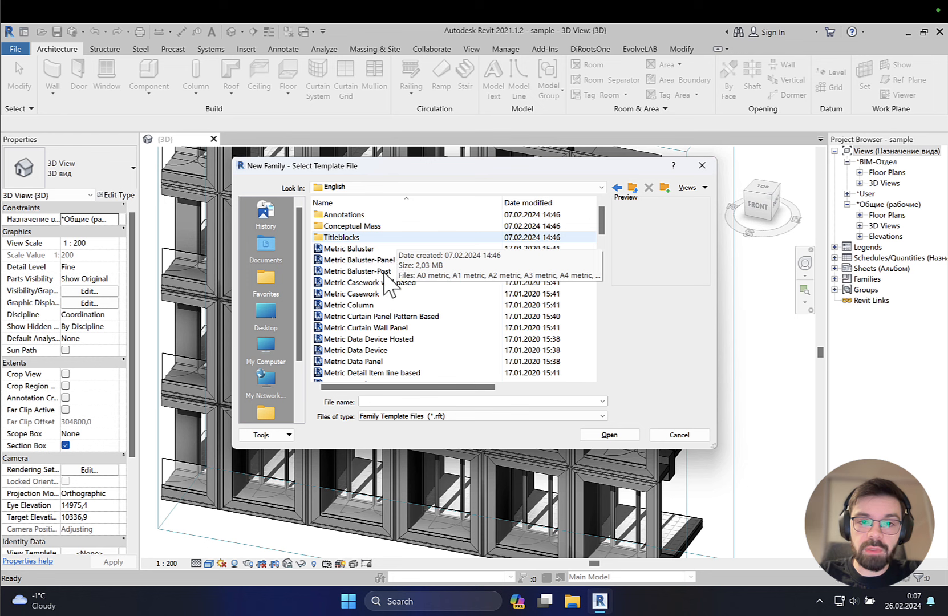
pyautogui.scroll(-5, 394, 274)
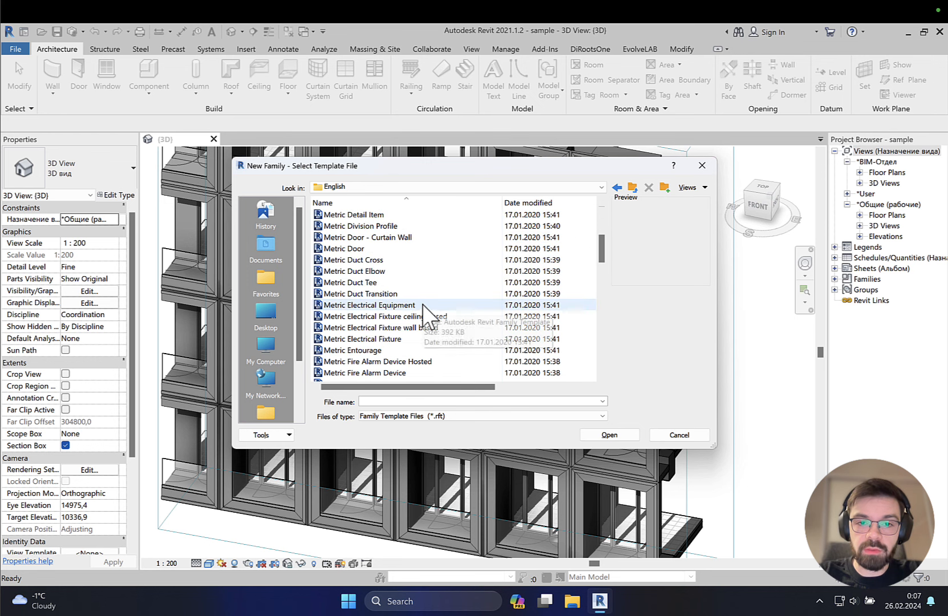
pyautogui.scroll(-3, 421, 304)
pyautogui.click(412, 306)
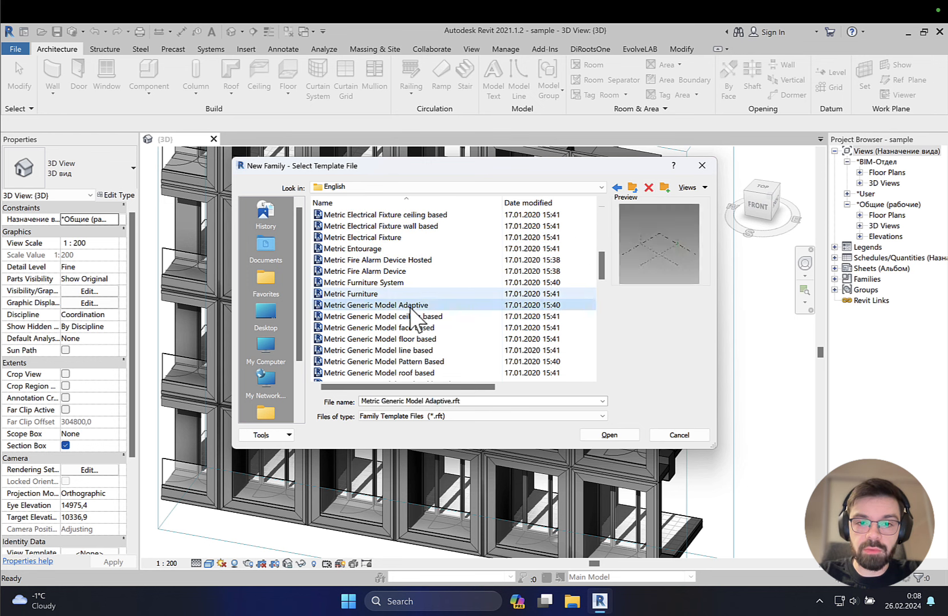
pyautogui.click(596, 434)
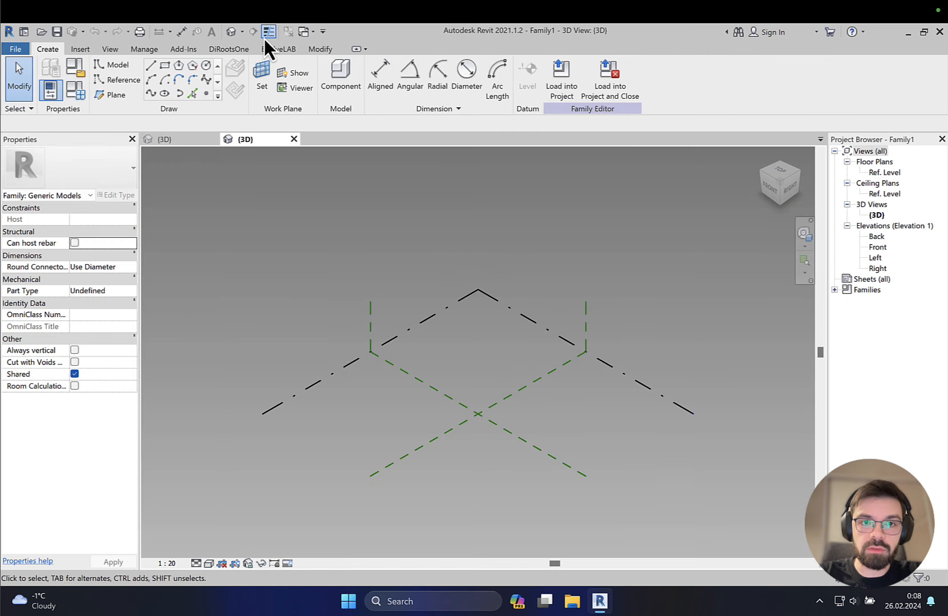
# Step: Turn on thin line display for the new family's 3D view
pyautogui.click(266, 35)
pyautogui.scroll(-2, 457, 347)
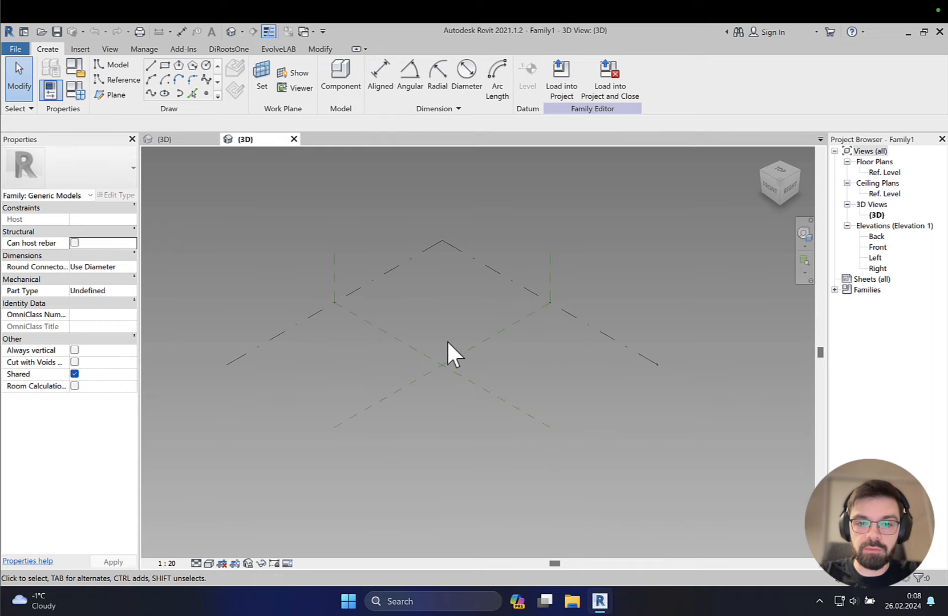
pyautogui.scroll(2, 444, 351)
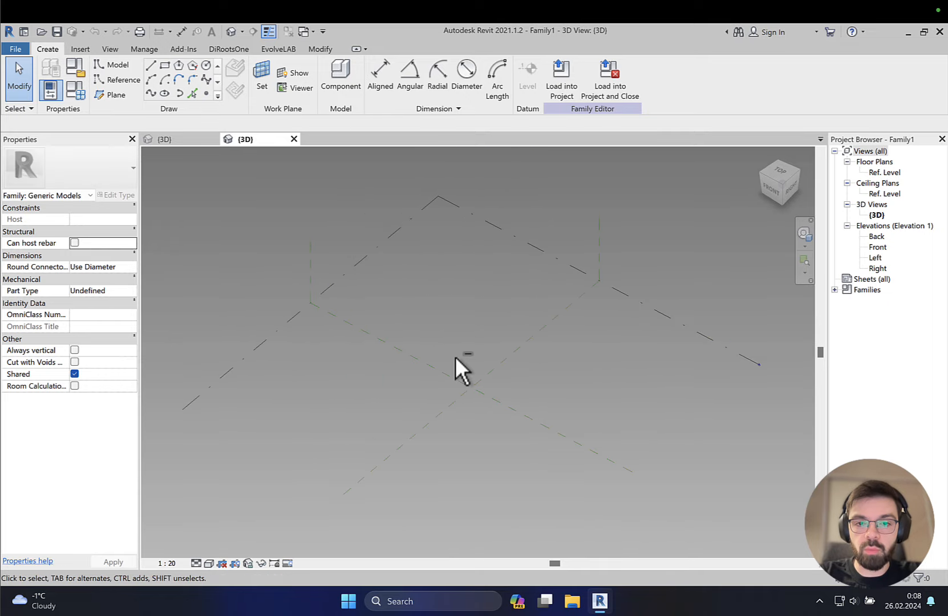
pyautogui.scroll(3, 465, 366)
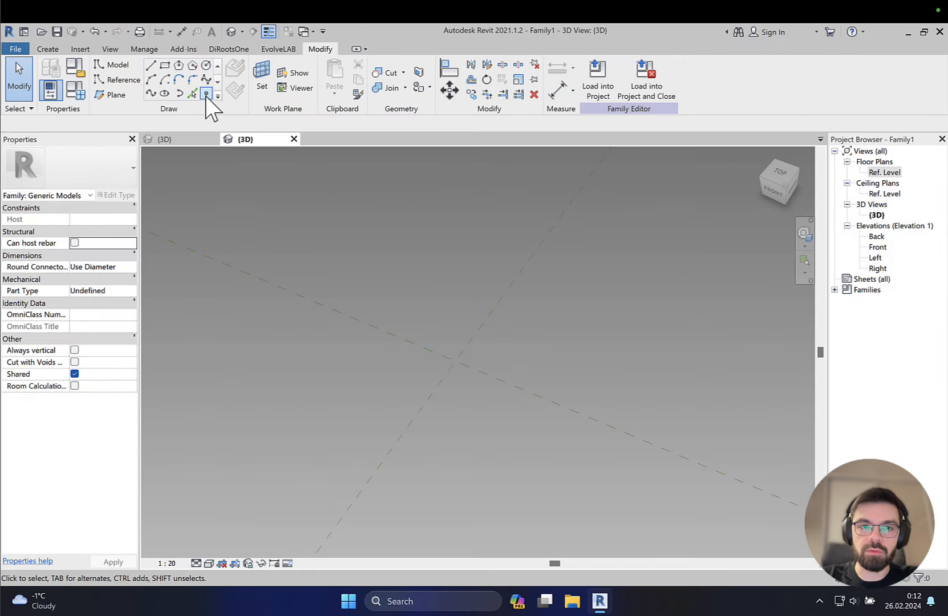
# Step: Place four reference points on the reference level, one in each quadrant around the intersection of the centre reference planes
pyautogui.click(206, 93)
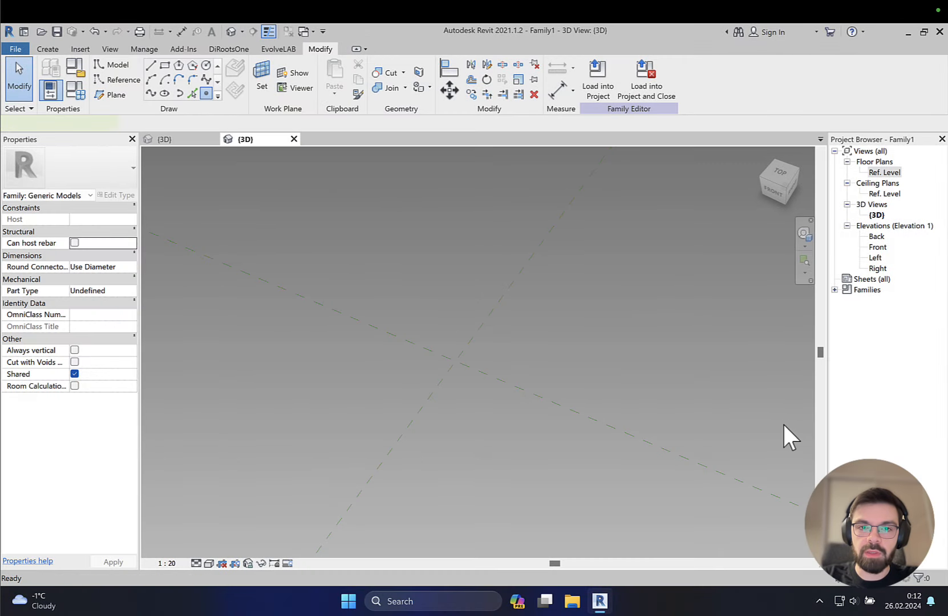
pyautogui.click(423, 282)
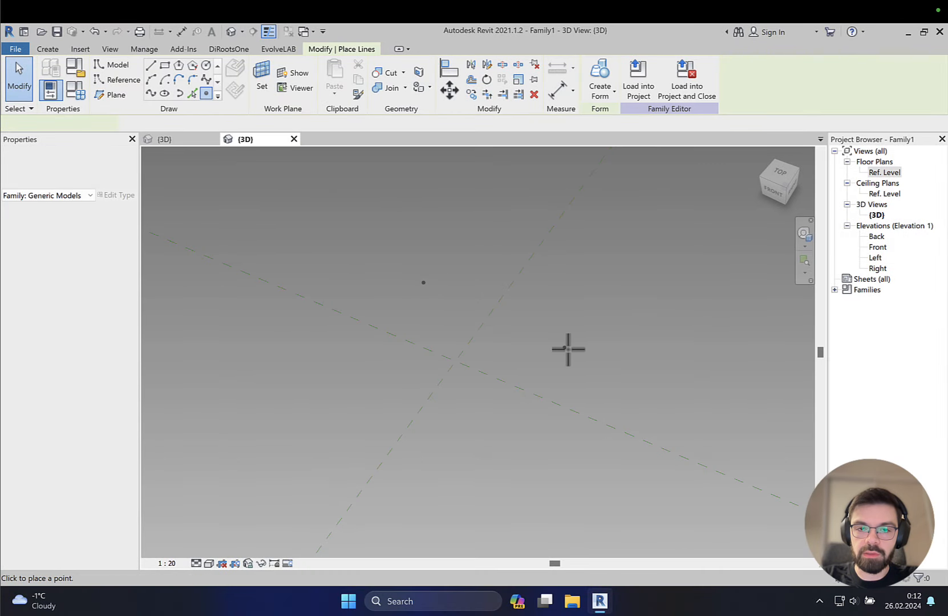
pyautogui.click(564, 341)
pyautogui.click(373, 379)
pyautogui.click(503, 429)
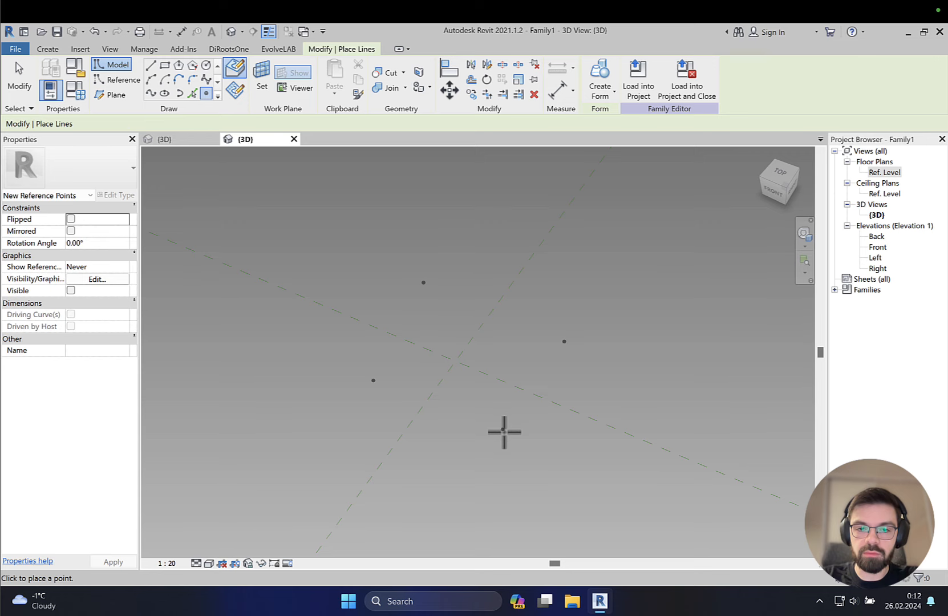
pyautogui.press('Escape')
pyautogui.press('Escape')
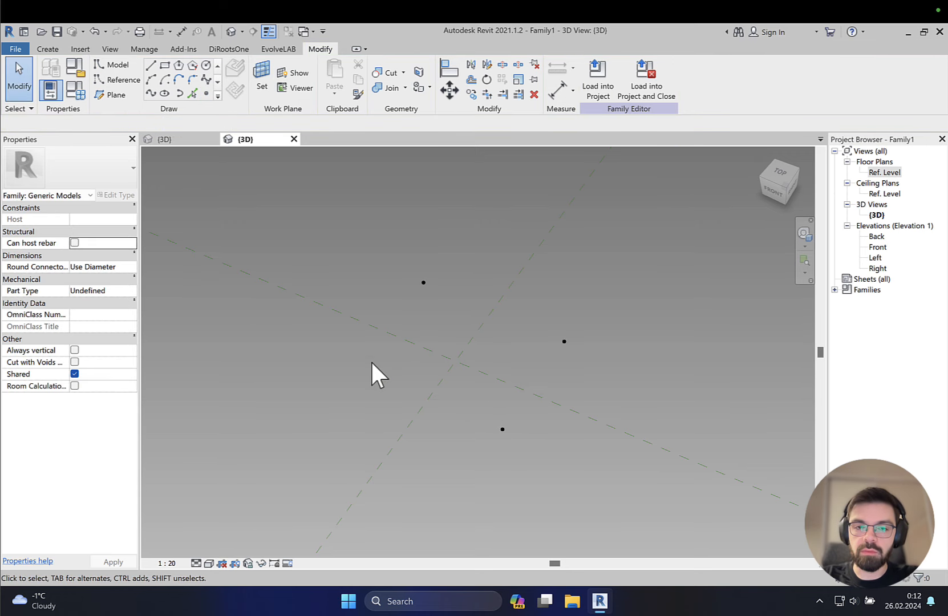
# Step: Convert all four reference points into adaptive placement points
pyautogui.moveTo(358, 258); pyautogui.dragTo(605, 486)
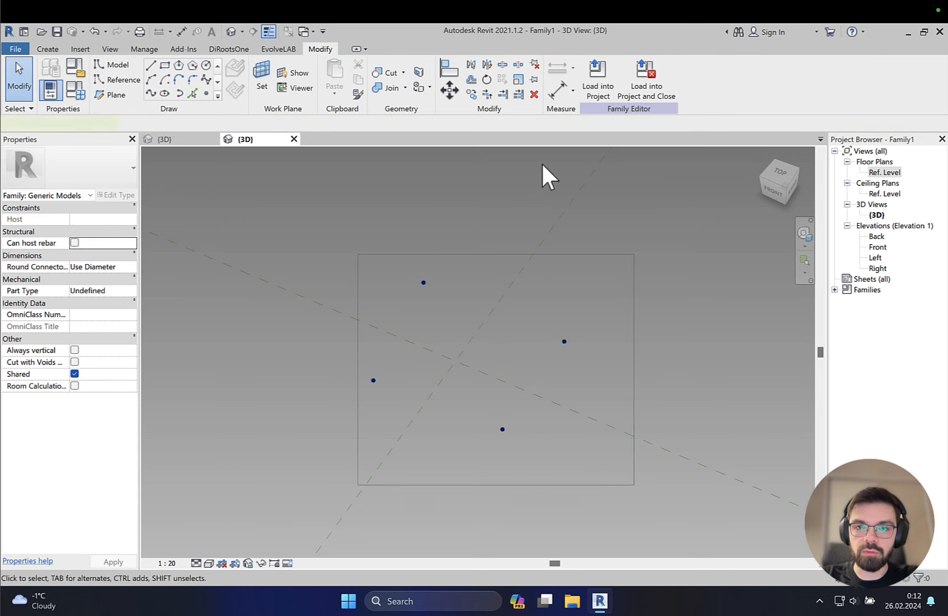
pyautogui.click(660, 80)
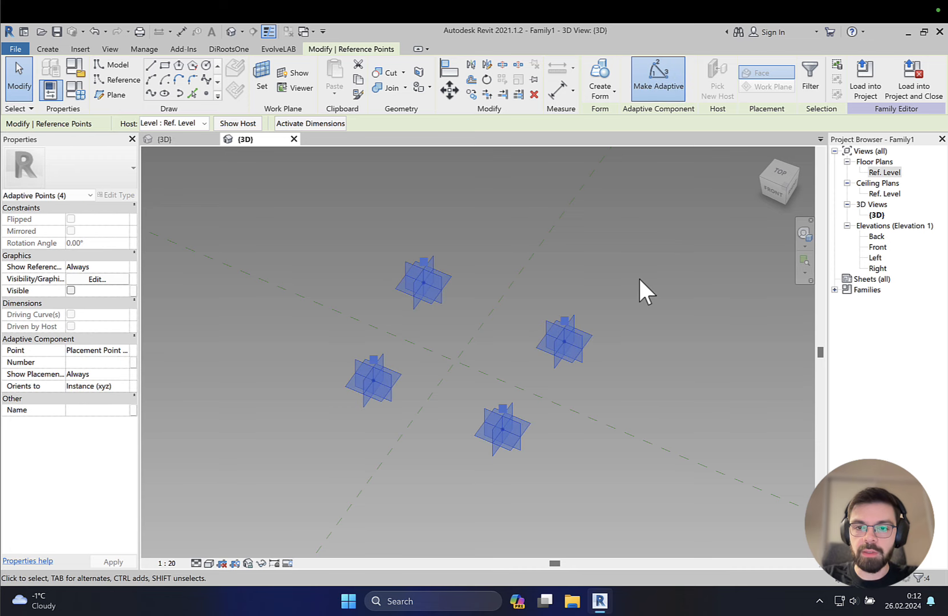
pyautogui.click(311, 298)
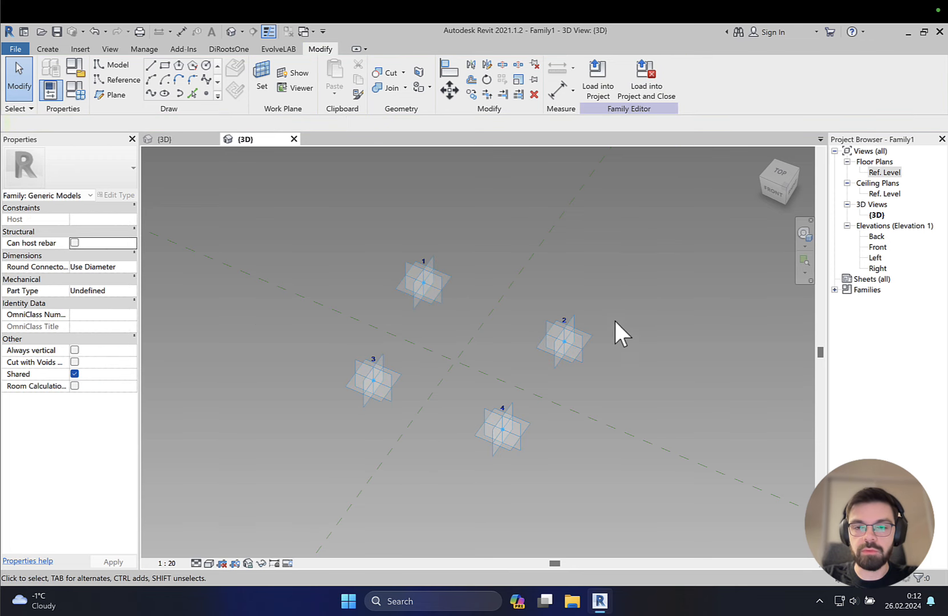
# Step: In the Ref. Level floor plan, align point 1 horizontally with point 2 and point 4 with point 3
pyautogui.doubleClick(885, 173)
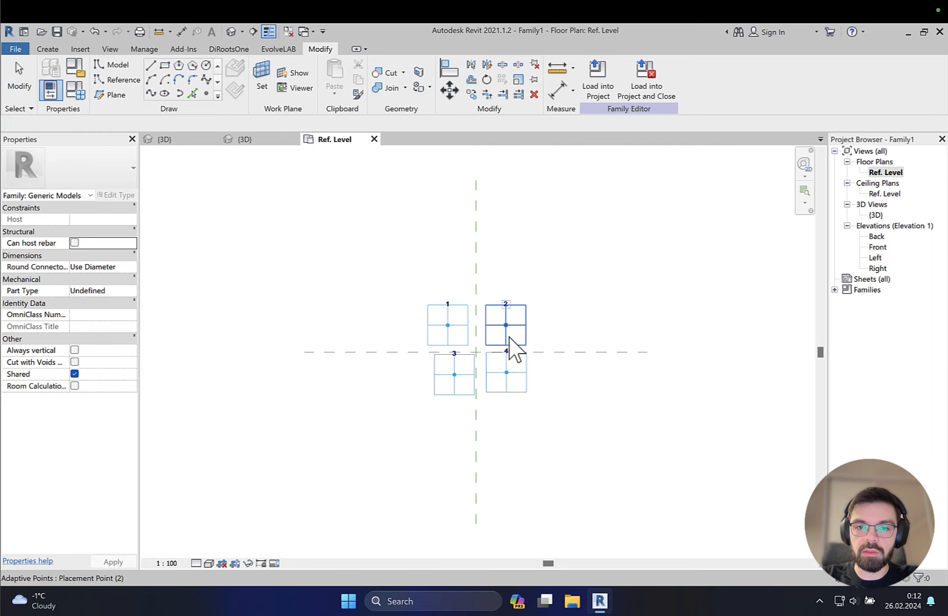
pyautogui.scroll(2, 508, 345)
pyautogui.press('a')
pyautogui.press('l')
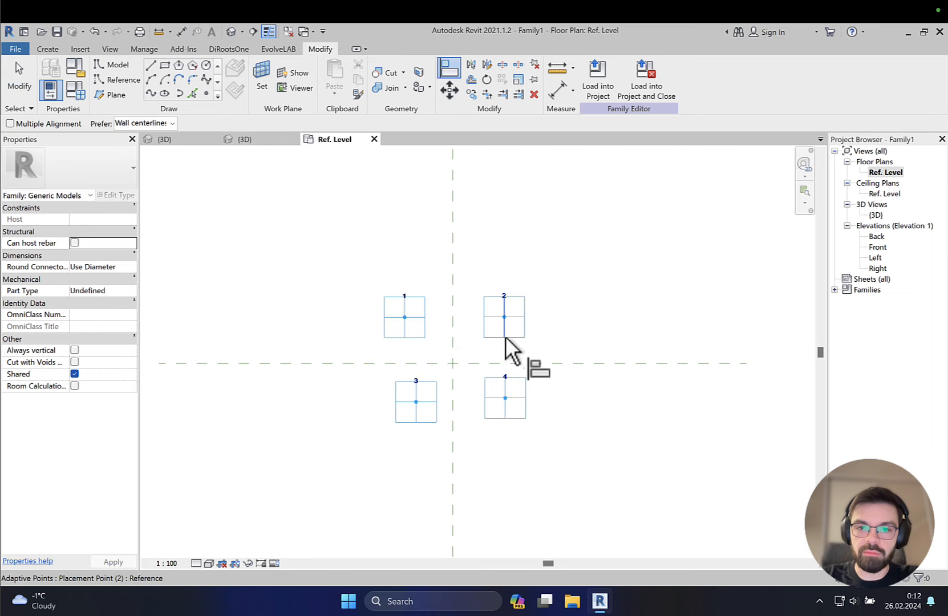
pyautogui.click(493, 320)
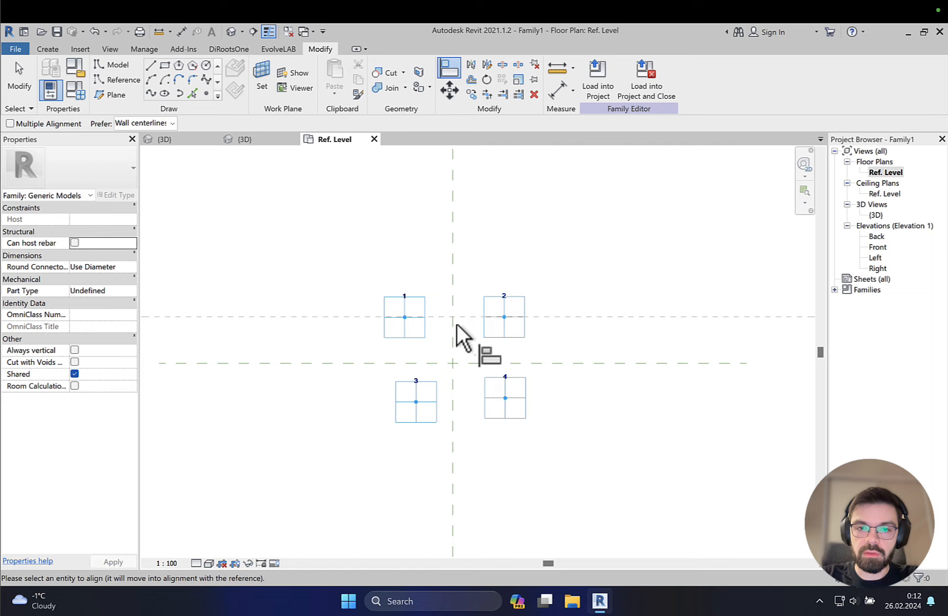
pyautogui.click(424, 319)
pyautogui.click(432, 401)
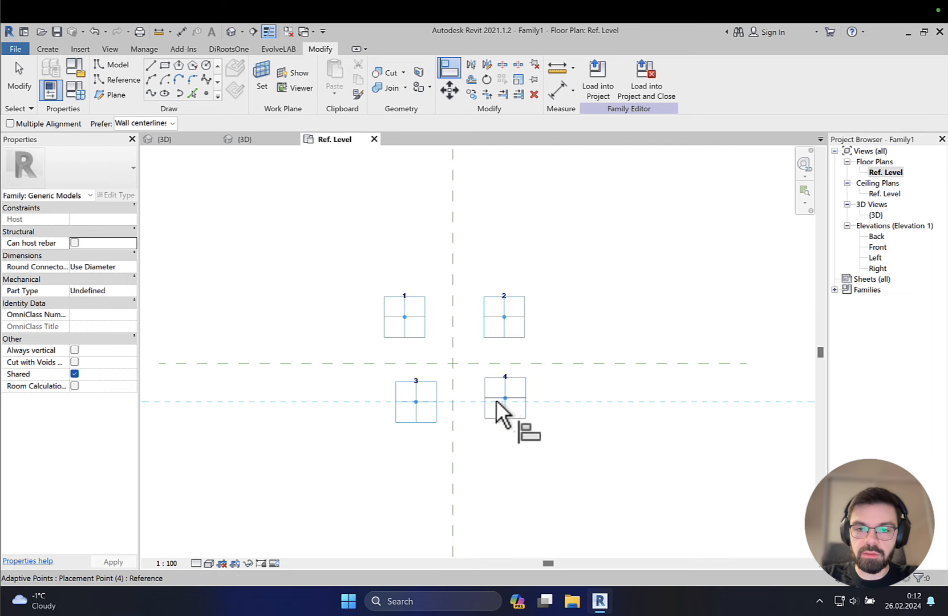
pyautogui.click(496, 399)
pyautogui.press('Escape')
pyautogui.press('Escape')
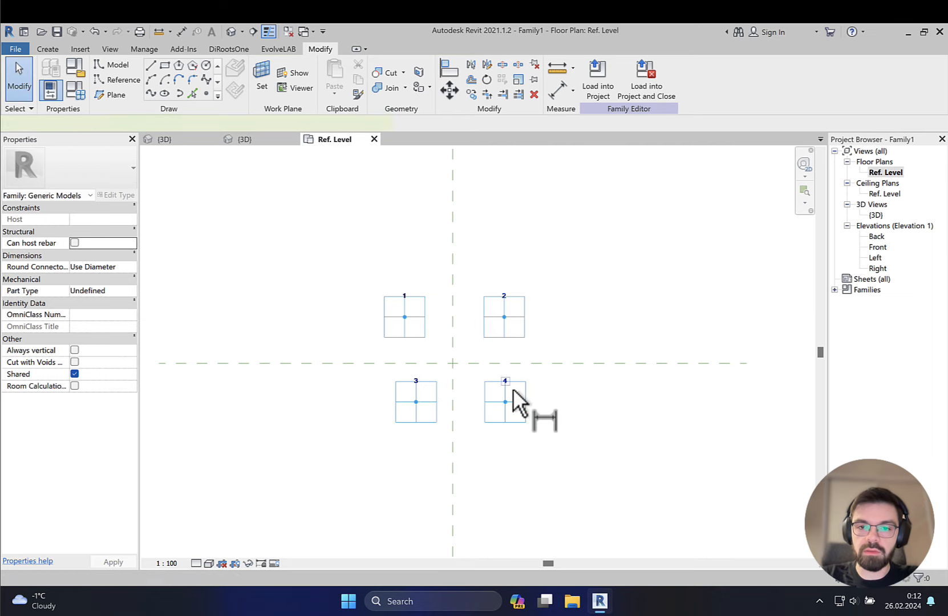
# Step: Dimension points 2 and 4 to the Center (Front/Back) reference plane and make the two distances equal
pyautogui.press('d')
pyautogui.press('i')
pyautogui.click(524, 402)
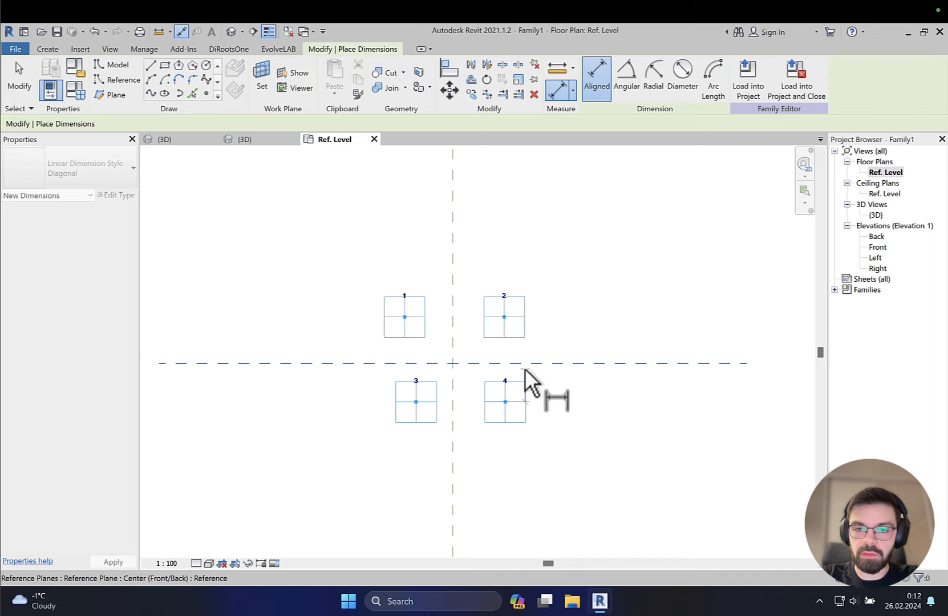
pyautogui.click(518, 319)
pyautogui.click(572, 345)
pyautogui.click(598, 363)
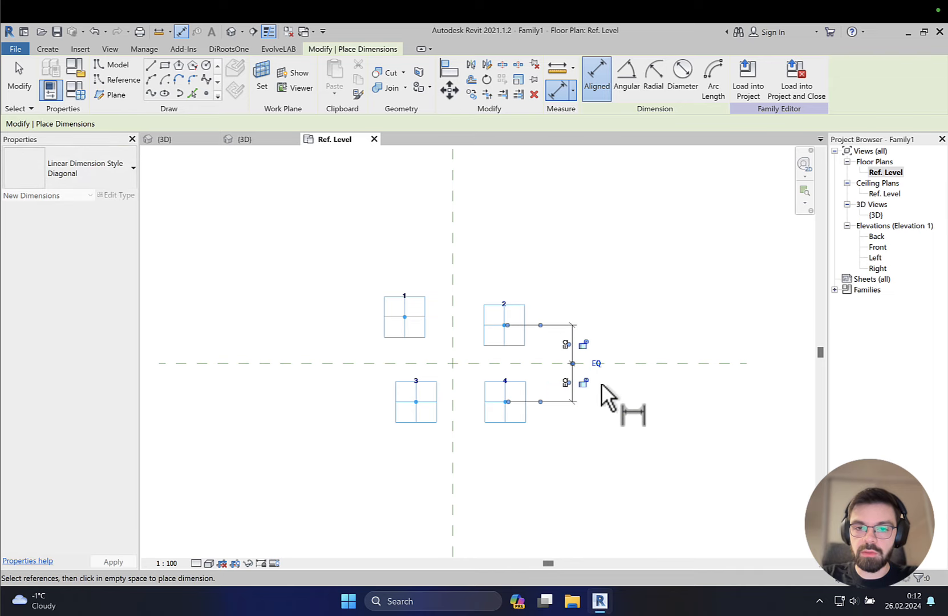
pyautogui.press('Escape')
pyautogui.press('Escape')
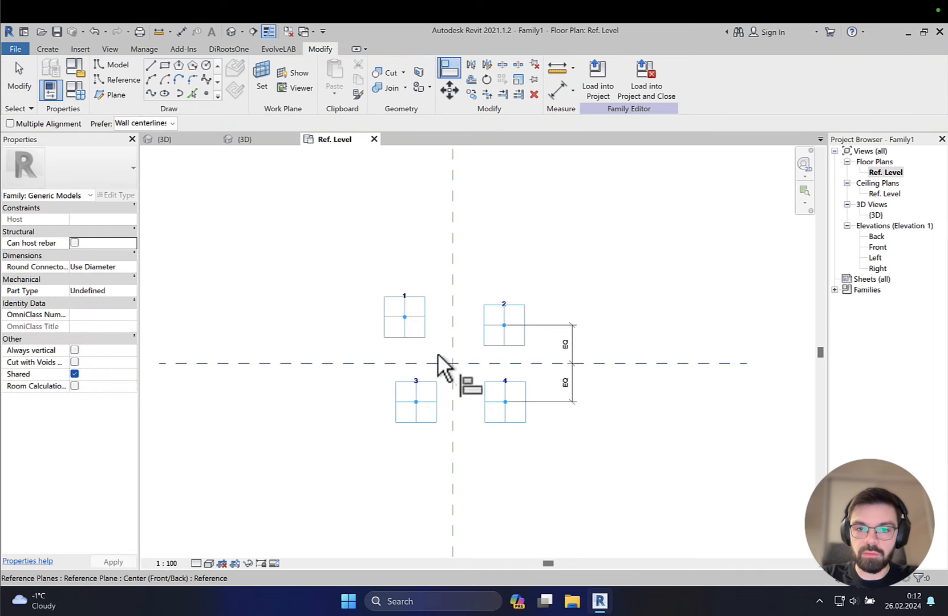
# Step: Realign point 1 horizontally with point 2, and point 3 with point 4
pyautogui.click(486, 329)
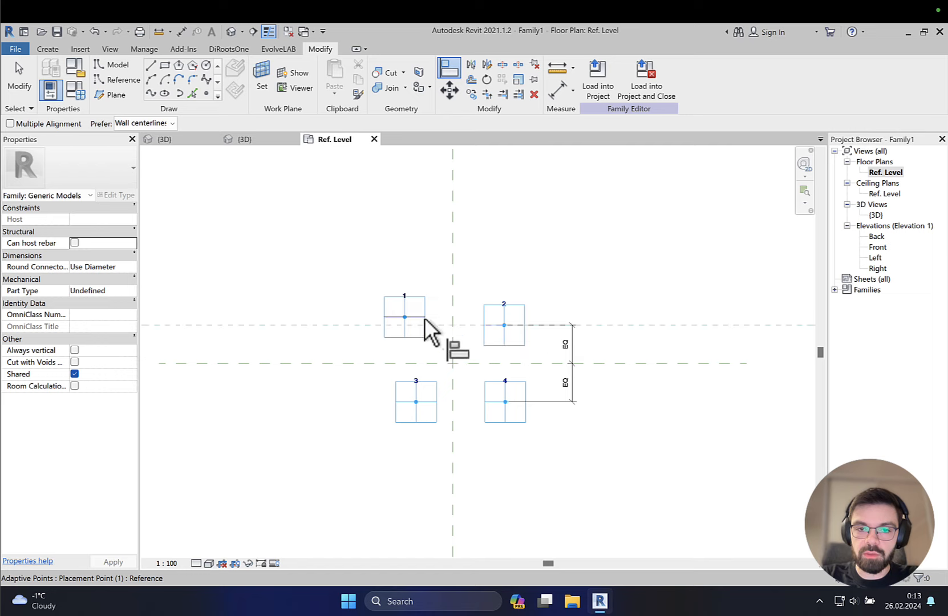
pyautogui.click(424, 317)
pyautogui.click(498, 403)
pyautogui.click(435, 400)
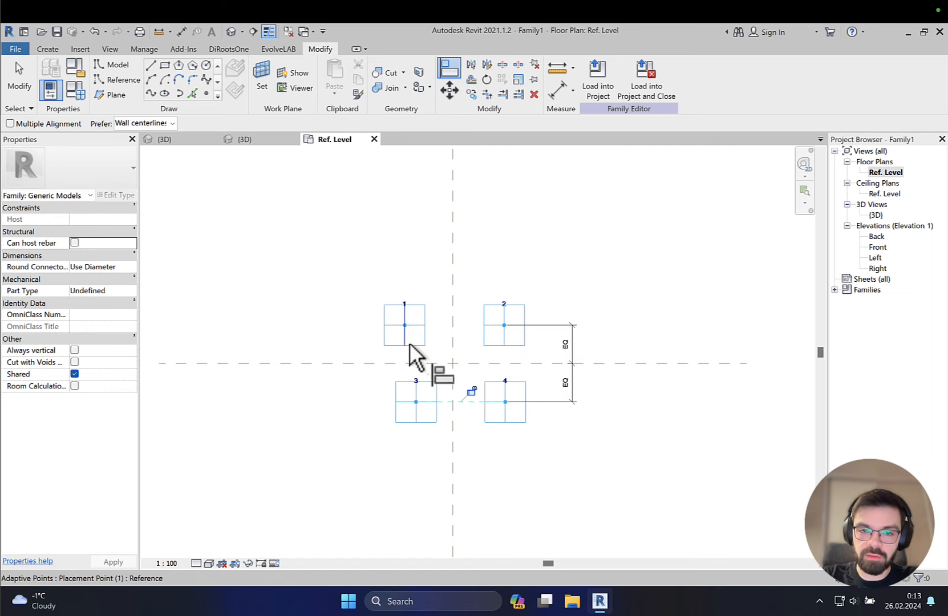
# Step: Dimension points 1 and 2 to the vertical centre reference plane and make the two distances equal
pyautogui.press('d')
pyautogui.press('i')
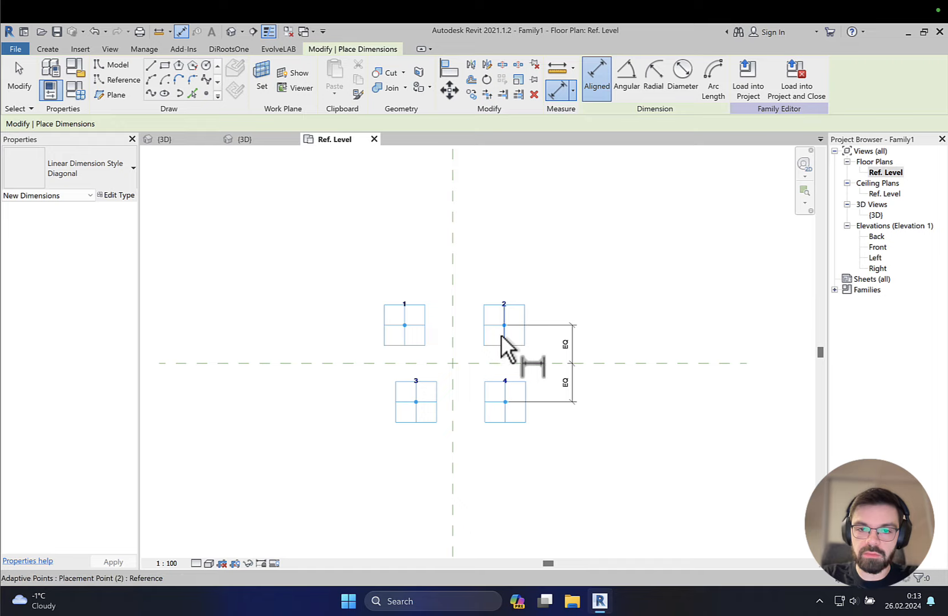
pyautogui.click(502, 342)
pyautogui.click(408, 337)
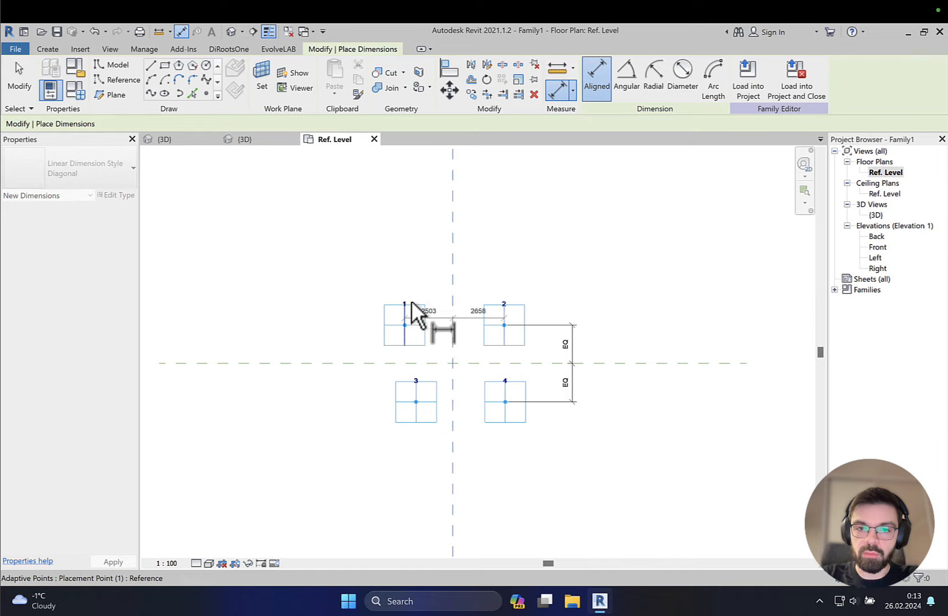
pyautogui.click(436, 280)
pyautogui.click(453, 257)
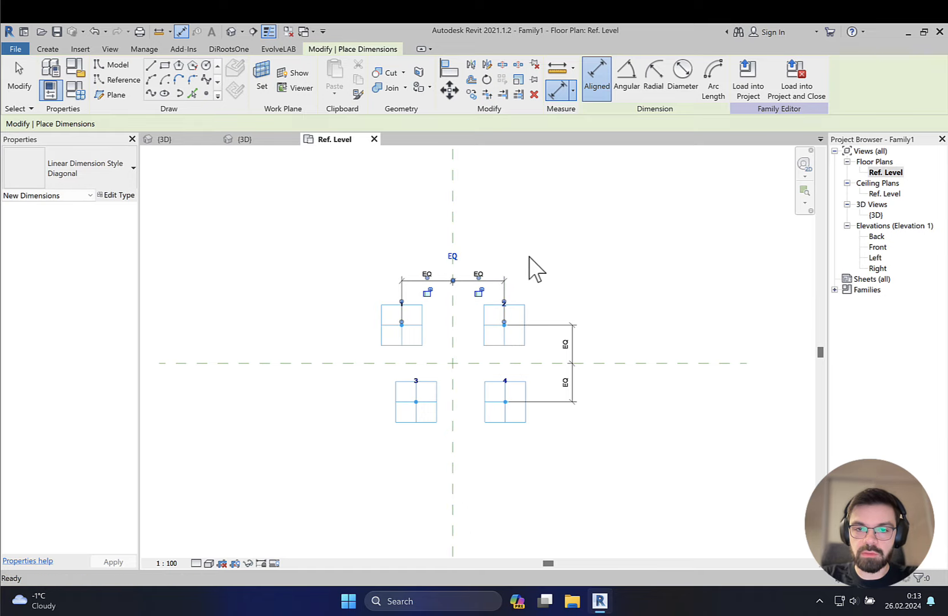
pyautogui.press('Escape')
pyautogui.press('Escape')
# Step: Align adaptive point 3 vertically under point 1
pyautogui.press('a')
pyautogui.press('l')
pyautogui.click(416, 408)
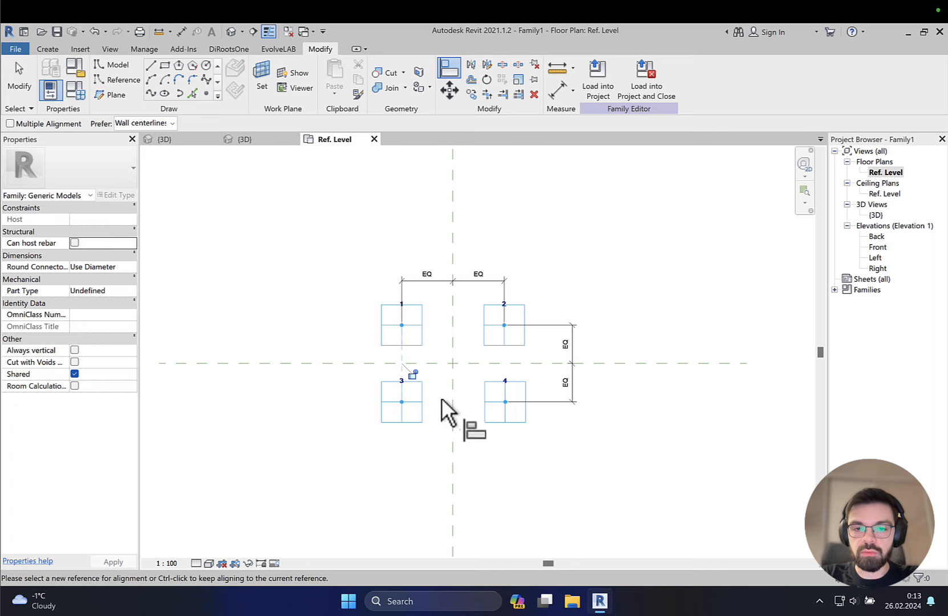
pyautogui.press('Escape')
pyautogui.press('Escape')
# Step: Delete both equality dimensions, the one across points 1 and 2 and the one across points 2 and 4
pyautogui.click(501, 281)
pyautogui.press('Delete')
pyautogui.click(559, 325)
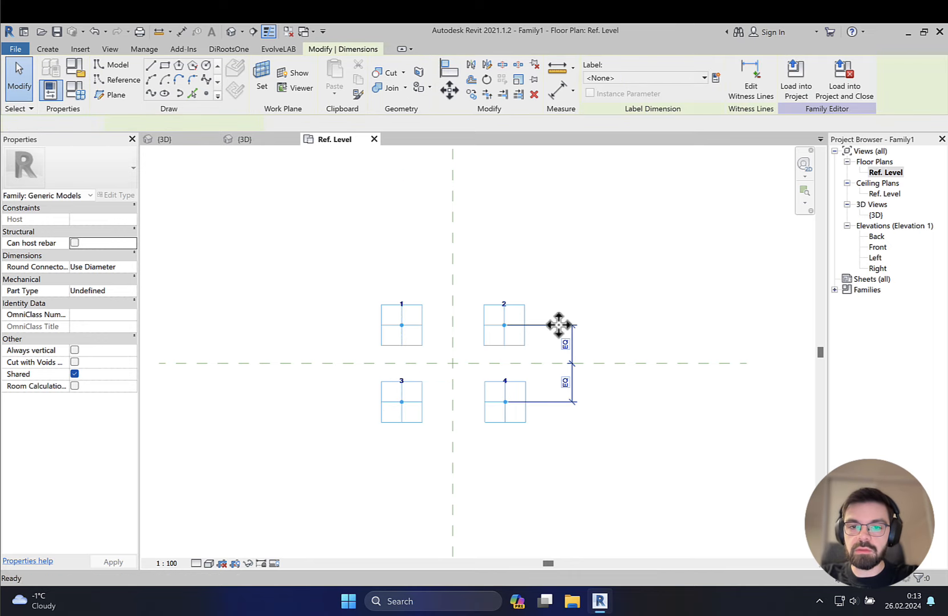
pyautogui.press('Delete')
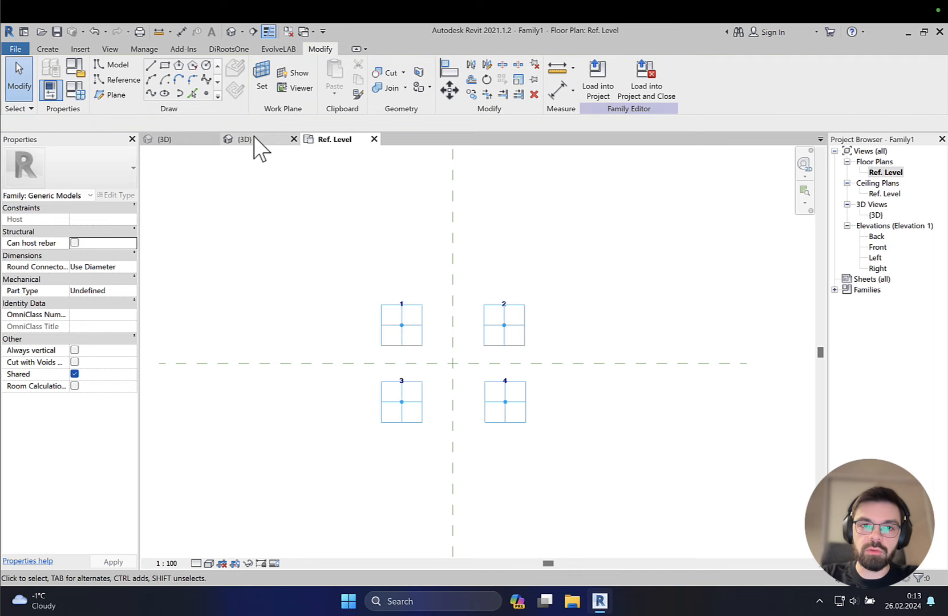
# Step: In the 3D view, draw a closed loop of reference lines with 3D snapping through adaptive points 1, 2, 4 and 3
pyautogui.click(251, 139)
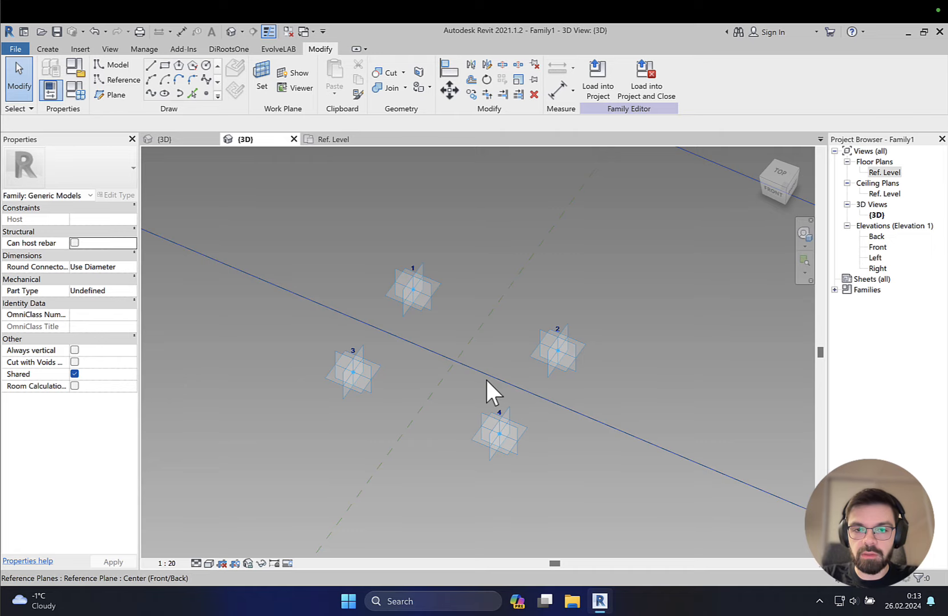
pyautogui.keyDown('shift'); pyautogui.moveTo(487, 391); pyautogui.dragTo(472, 314, button='middle'); pyautogui.keyUp('shift')
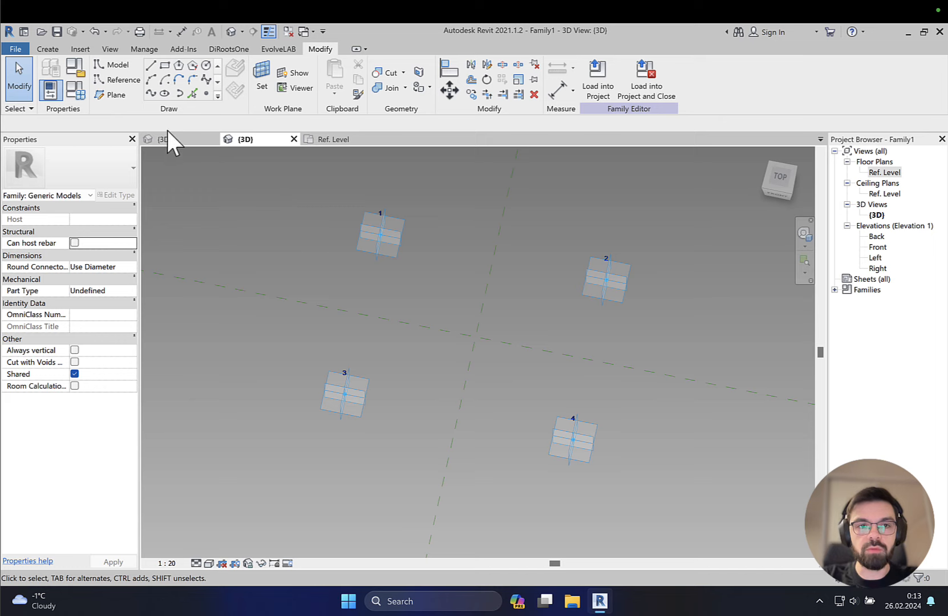
pyautogui.click(125, 81)
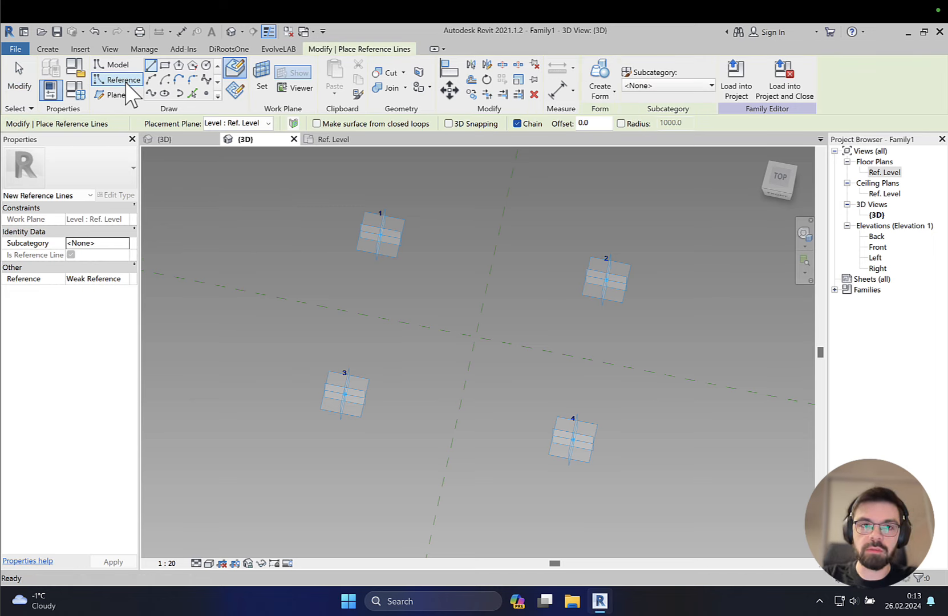
pyautogui.click(448, 124)
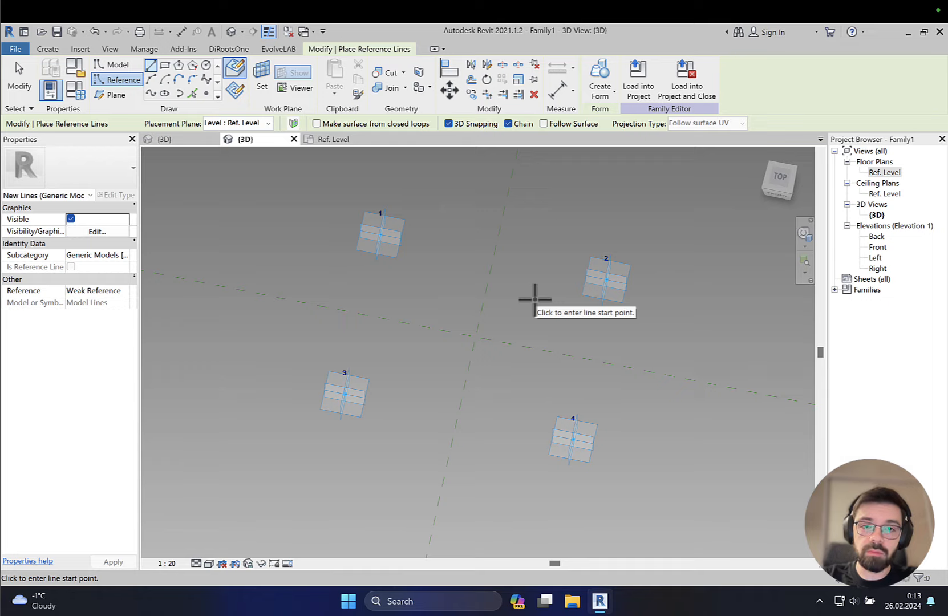
pyautogui.click(381, 234)
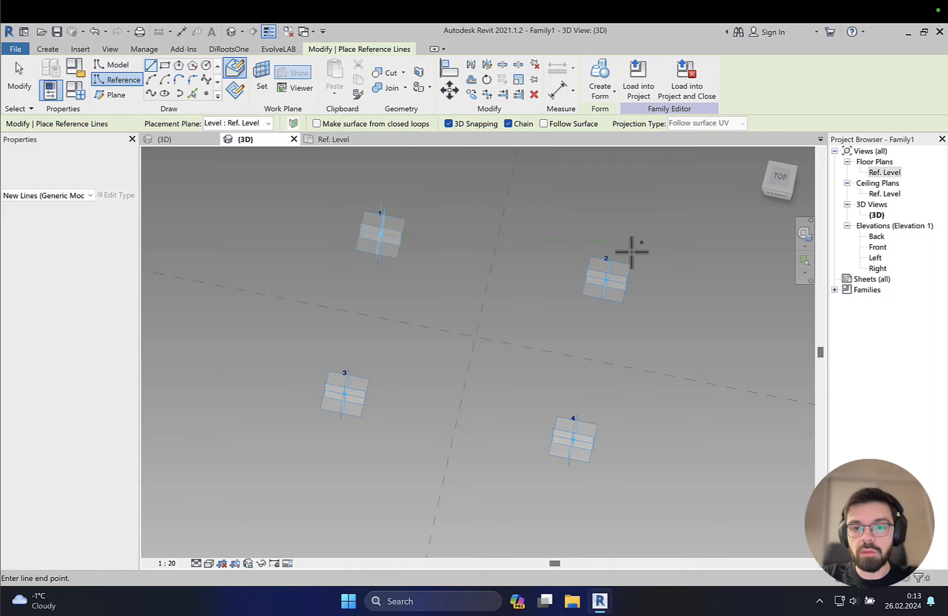
pyautogui.click(607, 276)
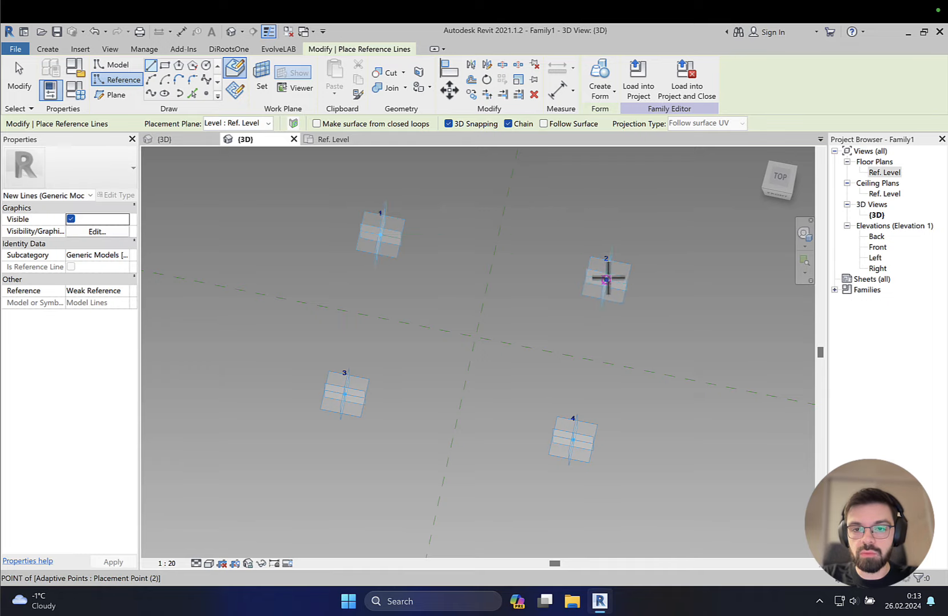
pyautogui.click(572, 438)
pyautogui.click(344, 394)
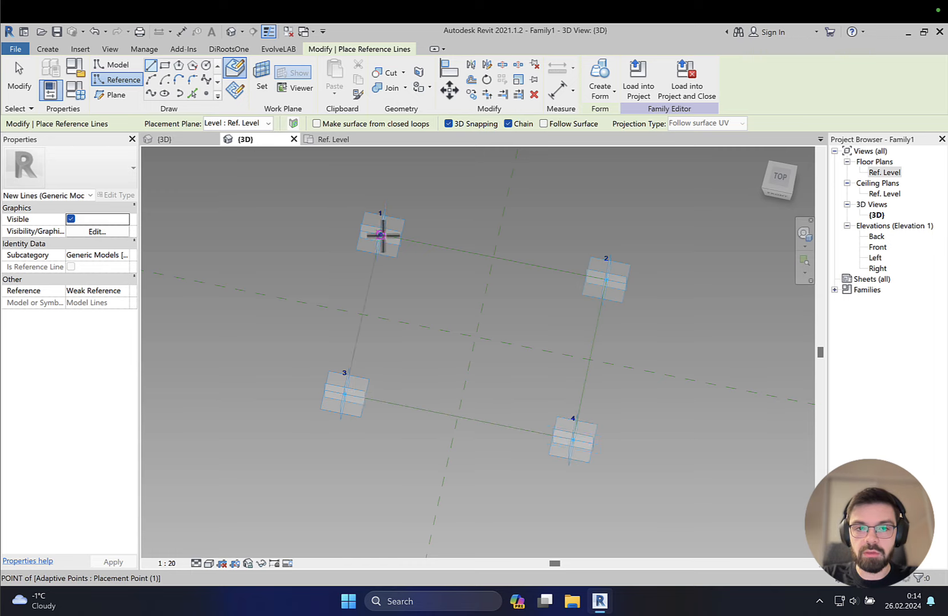
pyautogui.click(381, 234)
pyautogui.press('Escape')
pyautogui.press('Escape')
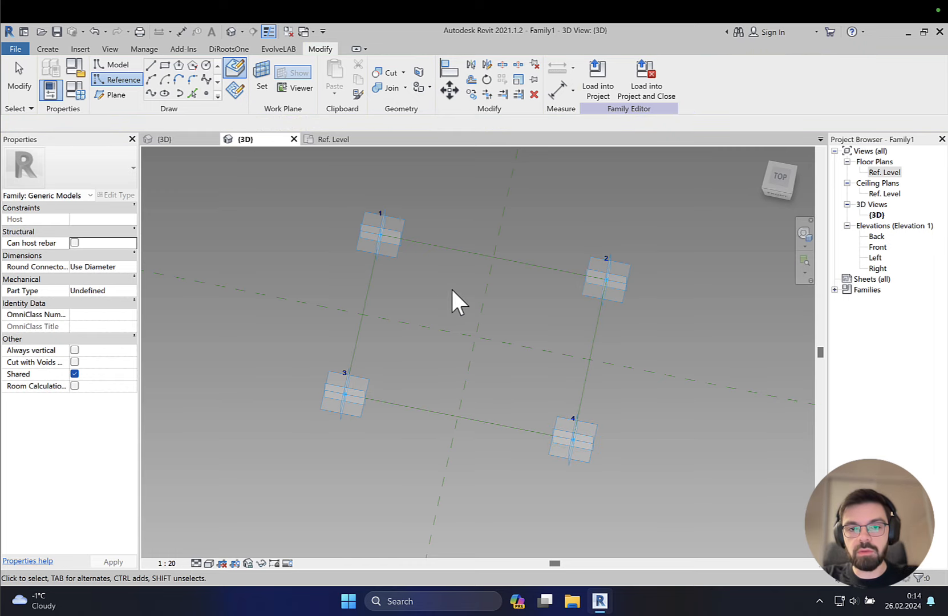
# Step: In the Ref. Level plan, align adaptive point 4 vertically with point 2
pyautogui.keyDown('shift'); pyautogui.moveTo(451, 302); pyautogui.dragTo(438, 231, button='middle'); pyautogui.keyUp('shift')
pyautogui.click(332, 140)
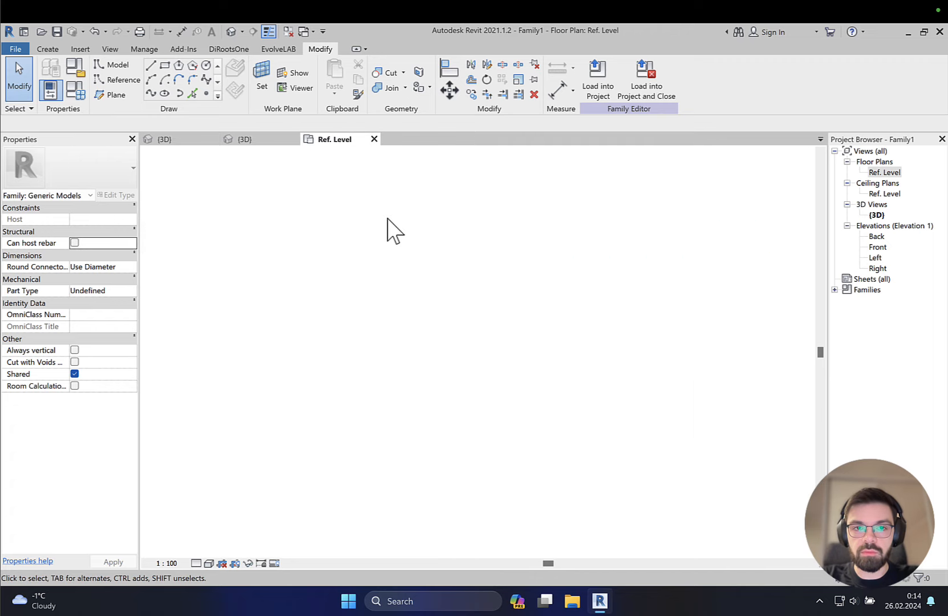
pyautogui.scroll(4, 485, 371)
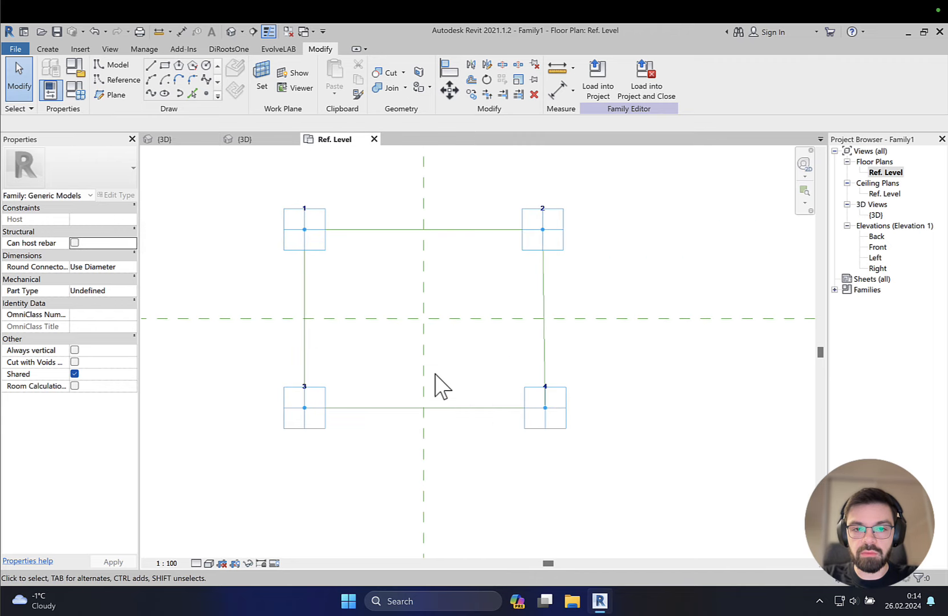
pyautogui.scroll(1, 435, 375)
pyautogui.scroll(2, 455, 408)
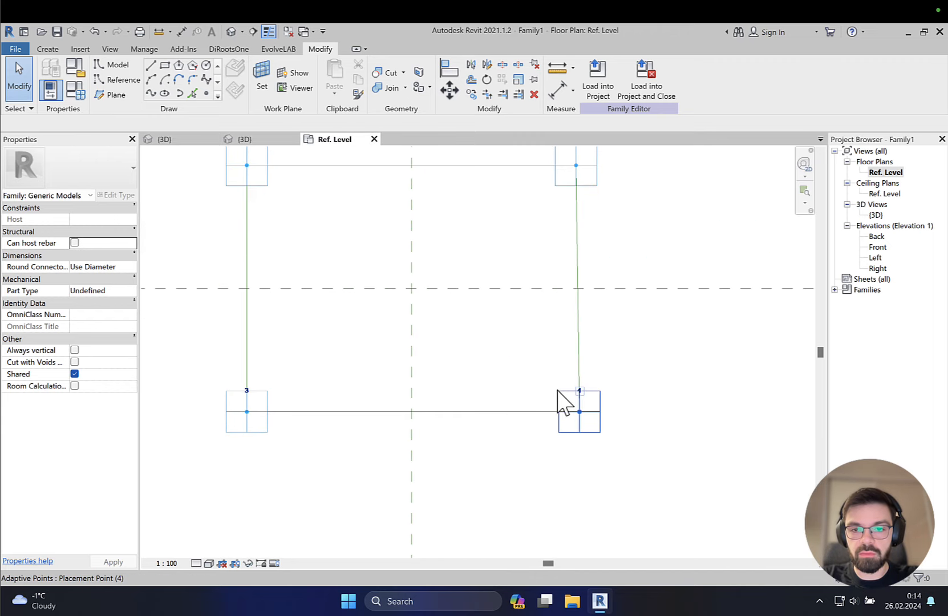
pyautogui.press('a')
pyautogui.press('l')
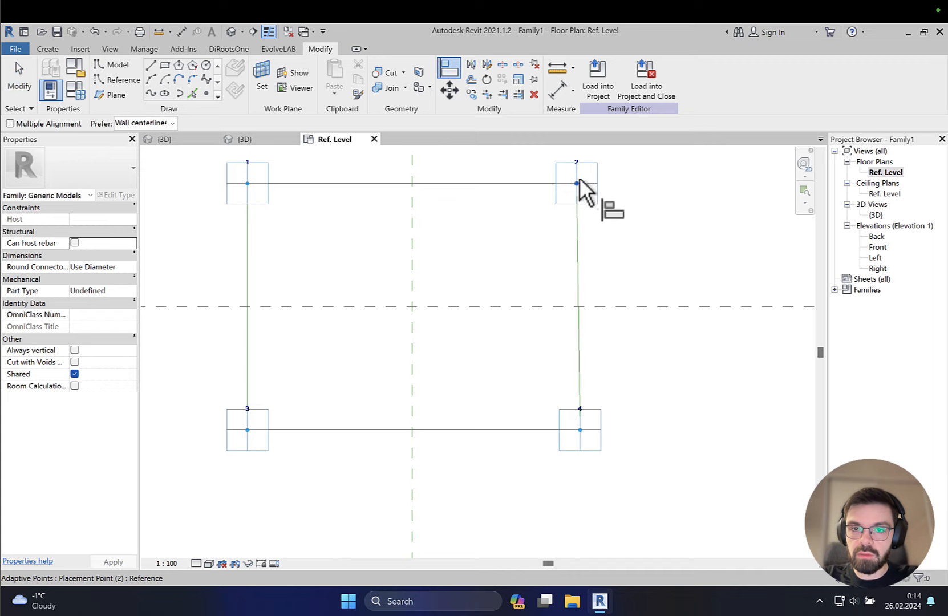
pyautogui.click(577, 175)
pyautogui.click(582, 437)
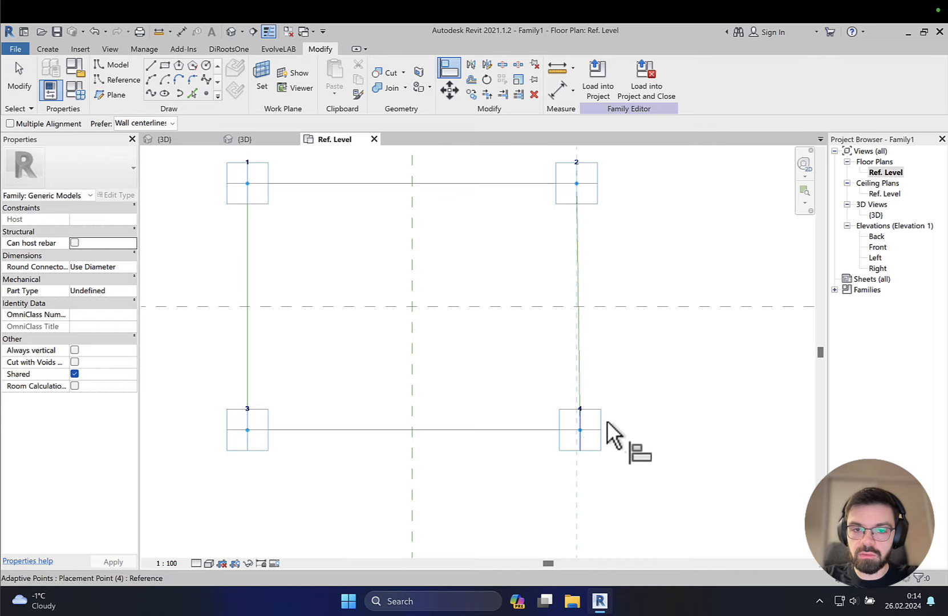
pyautogui.press('Escape')
pyautogui.press('Escape')
pyautogui.scroll(-2, 636, 418)
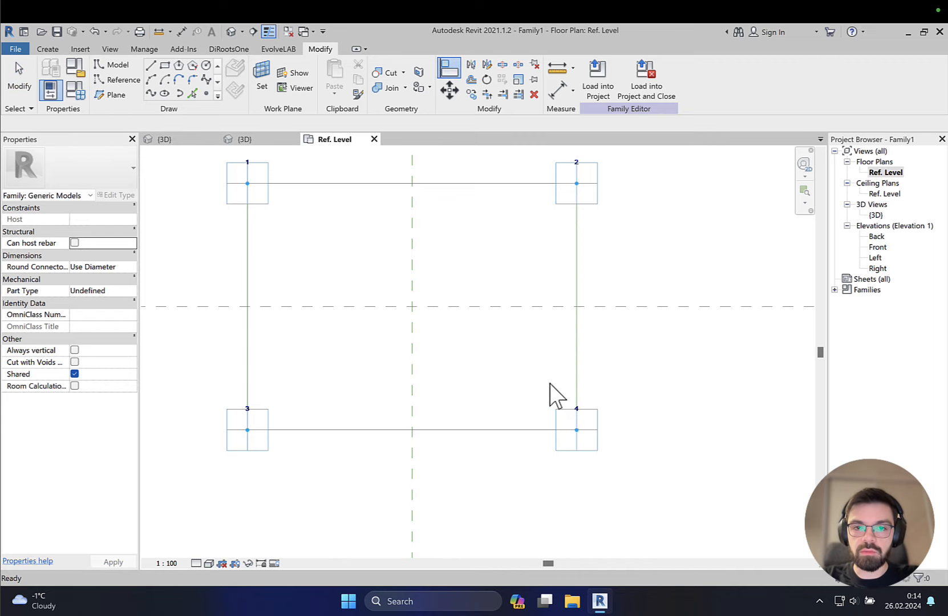
# Step: Examine the reference line loop between the four adaptive points in the 3D view
pyautogui.click(265, 138)
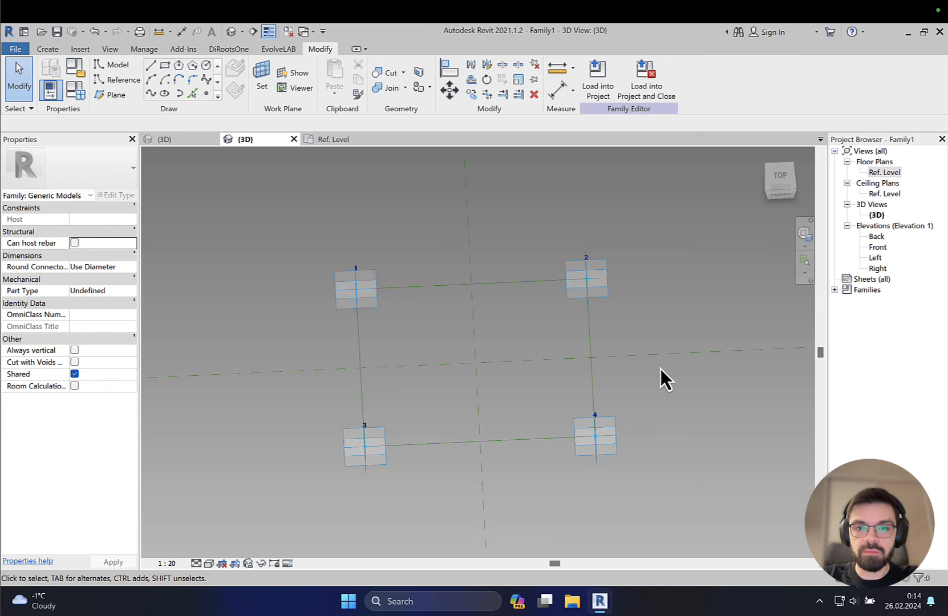
pyautogui.keyDown('shift'); pyautogui.moveTo(610, 367); pyautogui.dragTo(567, 399, button='middle'); pyautogui.keyUp('shift')
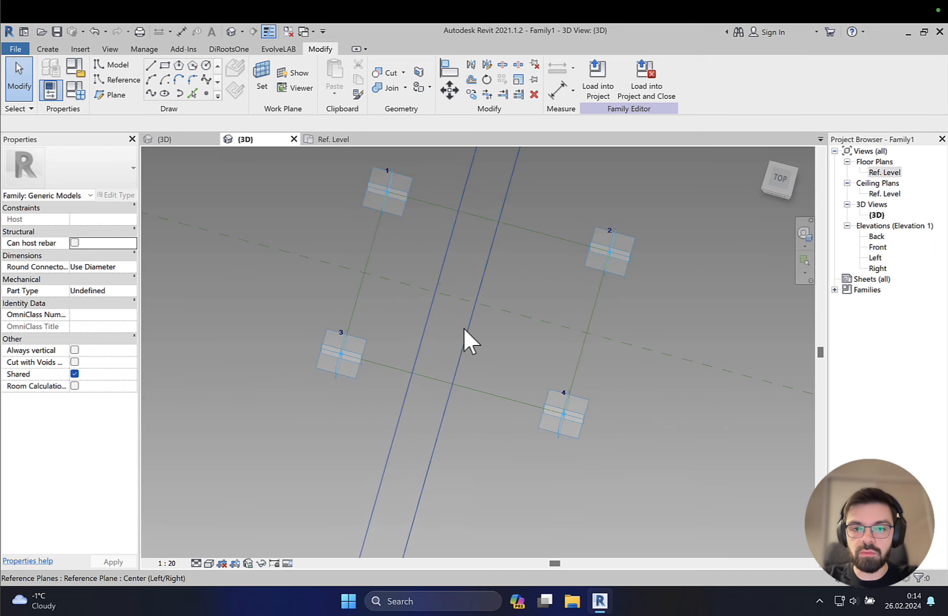
pyautogui.scroll(1, 464, 330)
pyautogui.moveTo(465, 338); pyautogui.dragTo(468, 376, button='middle')
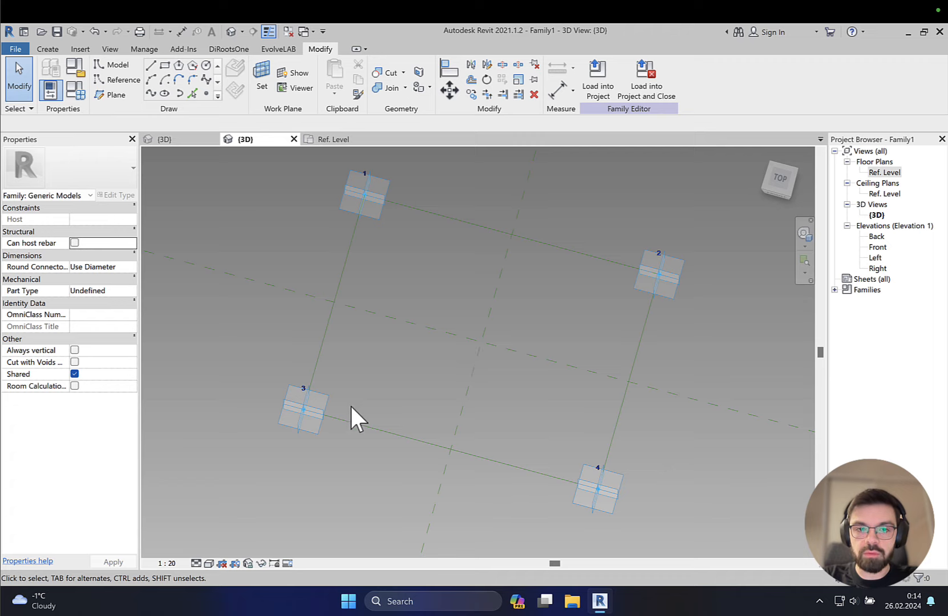
pyautogui.press('Tab')
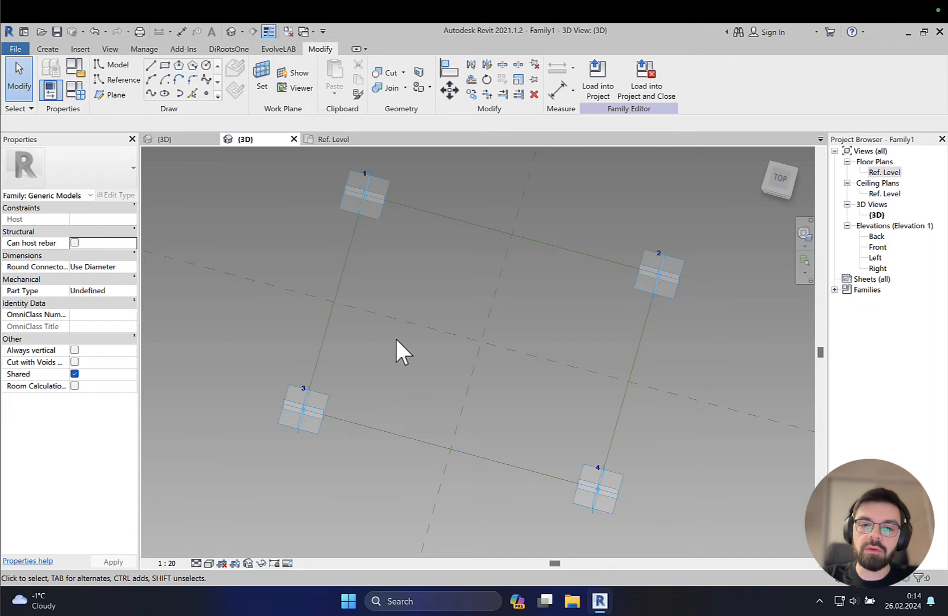
pyautogui.press('Tab')
pyautogui.scroll(1, 352, 419)
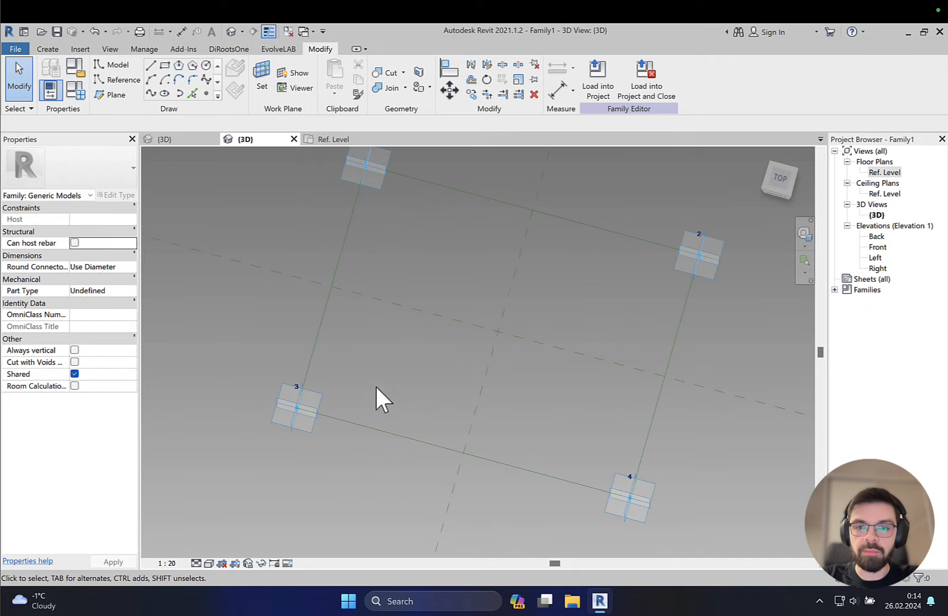
pyautogui.moveTo(375, 384); pyautogui.dragTo(419, 387, button='middle')
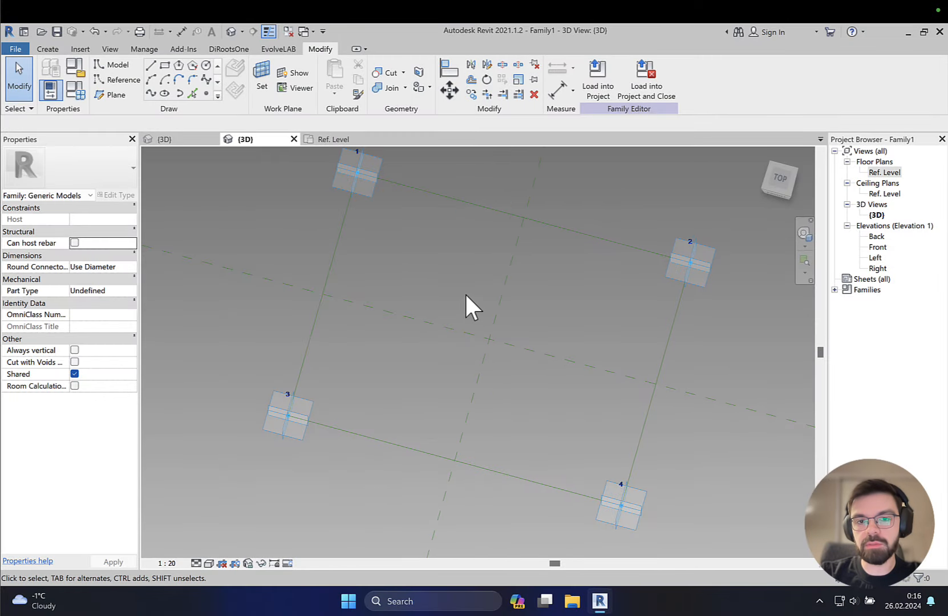
pyautogui.moveTo(466, 295); pyautogui.dragTo(454, 265, button='middle')
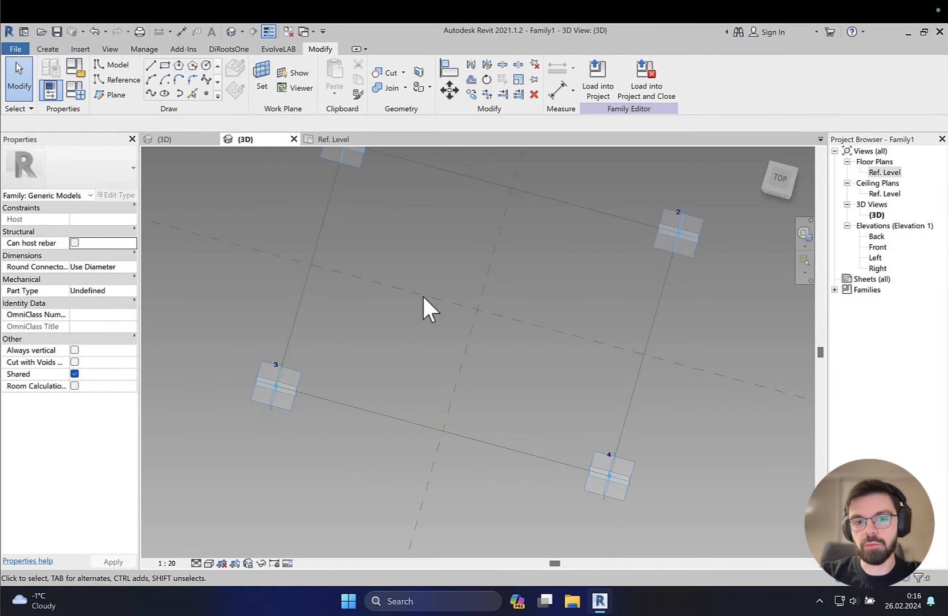
# Step: In the Ref. Level plan, place reference points on the upper and lower reference lines, close to the adaptive points at their ends
pyautogui.click(321, 139)
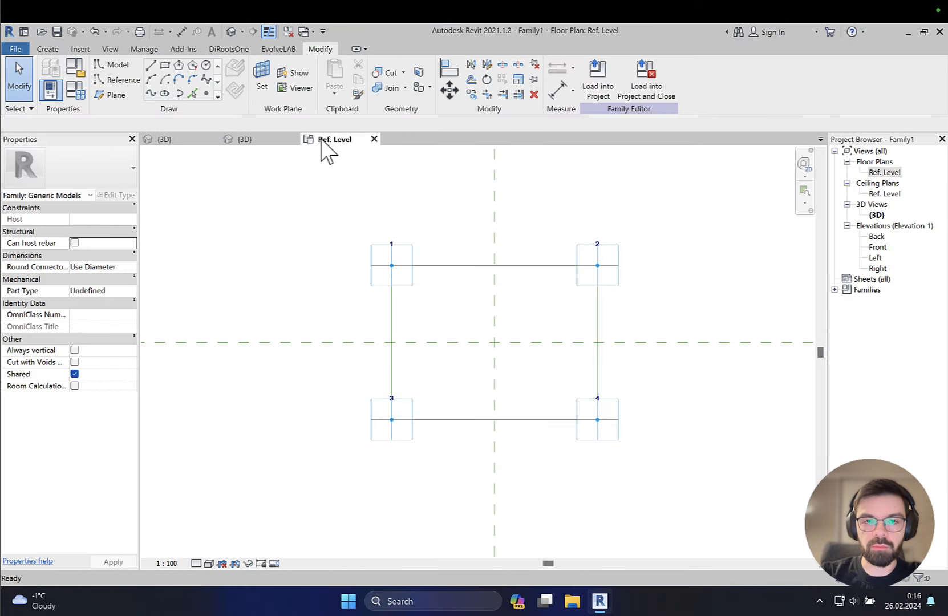
pyautogui.scroll(3, 418, 417)
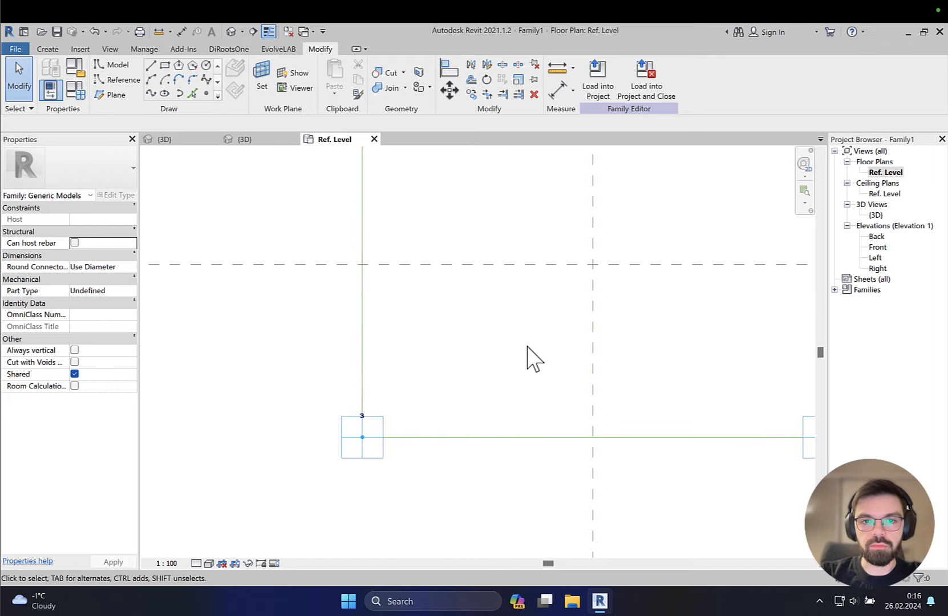
pyautogui.moveTo(527, 346); pyautogui.dragTo(401, 380, button='middle')
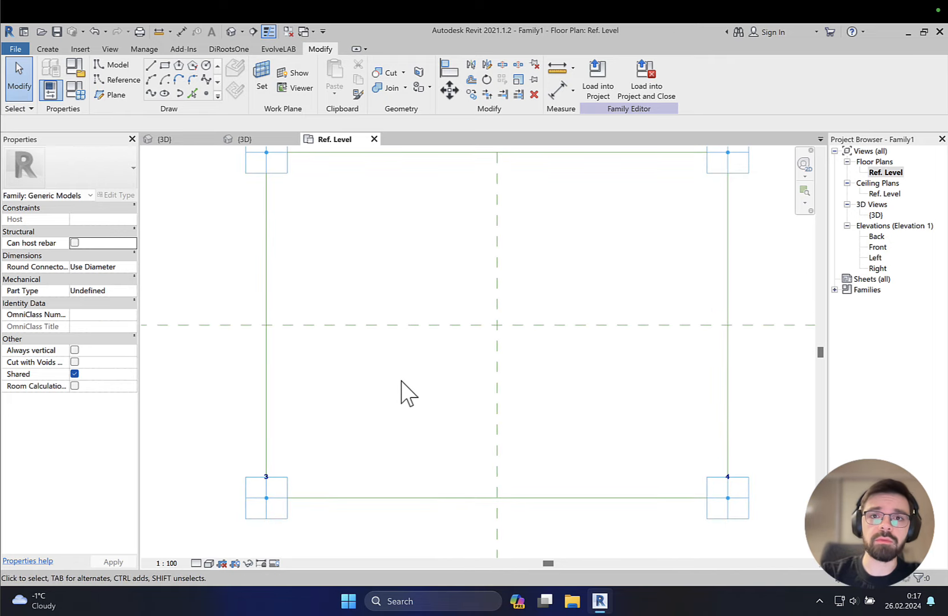
pyautogui.click(122, 81)
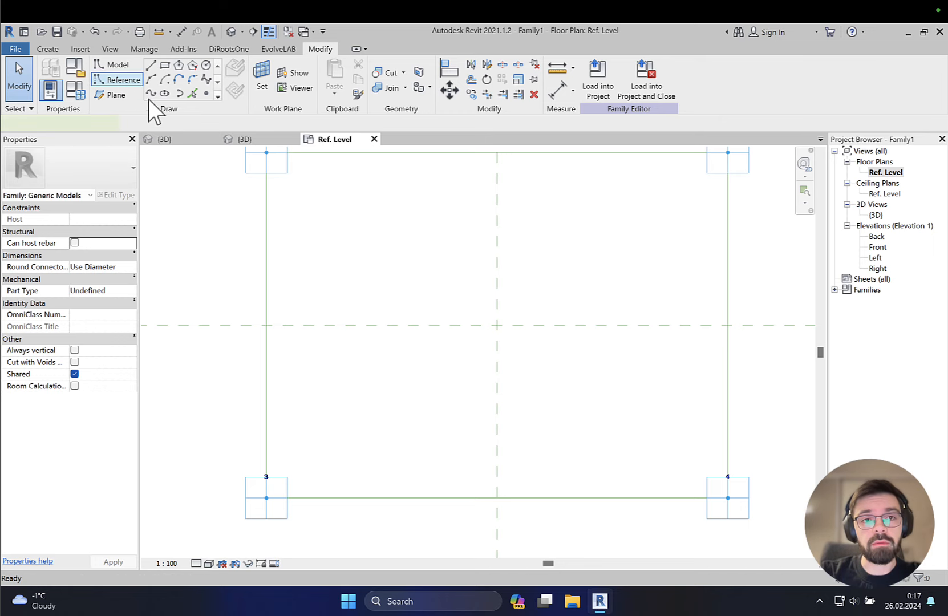
pyautogui.click(206, 93)
pyautogui.moveTo(320, 496); pyautogui.dragTo(319, 453, button='middle')
pyautogui.moveTo(324, 328); pyautogui.dragTo(315, 501, button='middle')
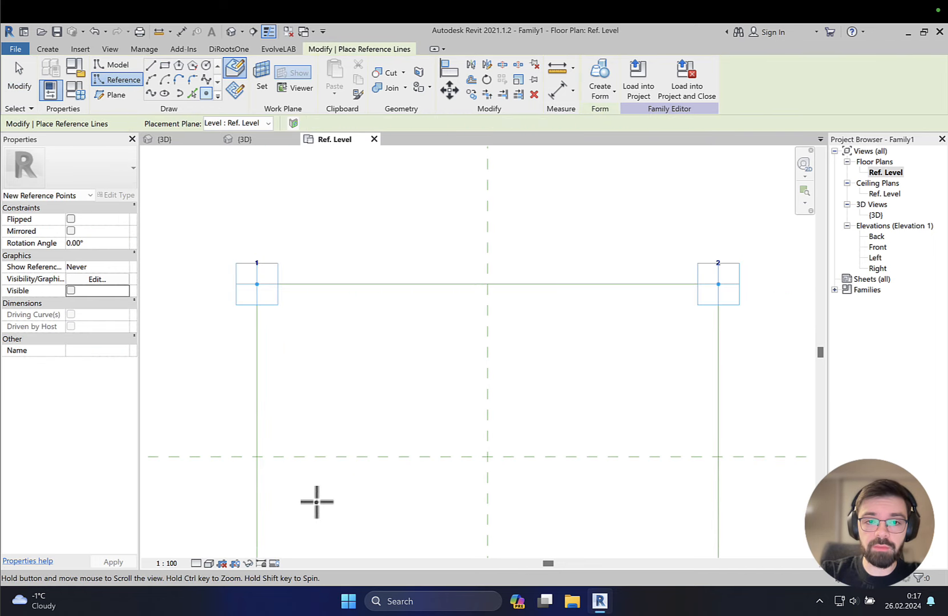
pyautogui.click(308, 280)
pyautogui.moveTo(651, 398); pyautogui.dragTo(519, 358, button='middle')
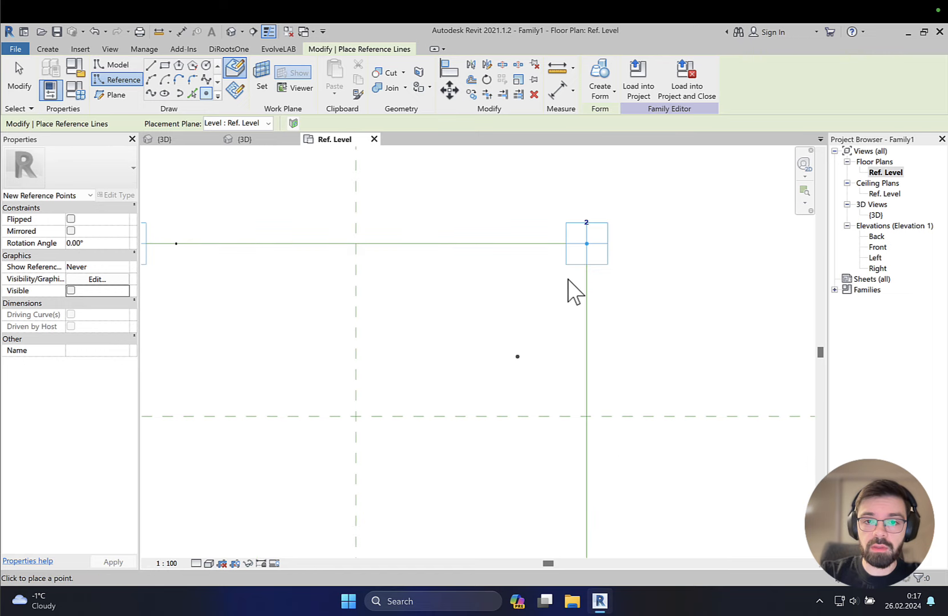
pyautogui.moveTo(567, 382); pyautogui.dragTo(548, 151, button='middle')
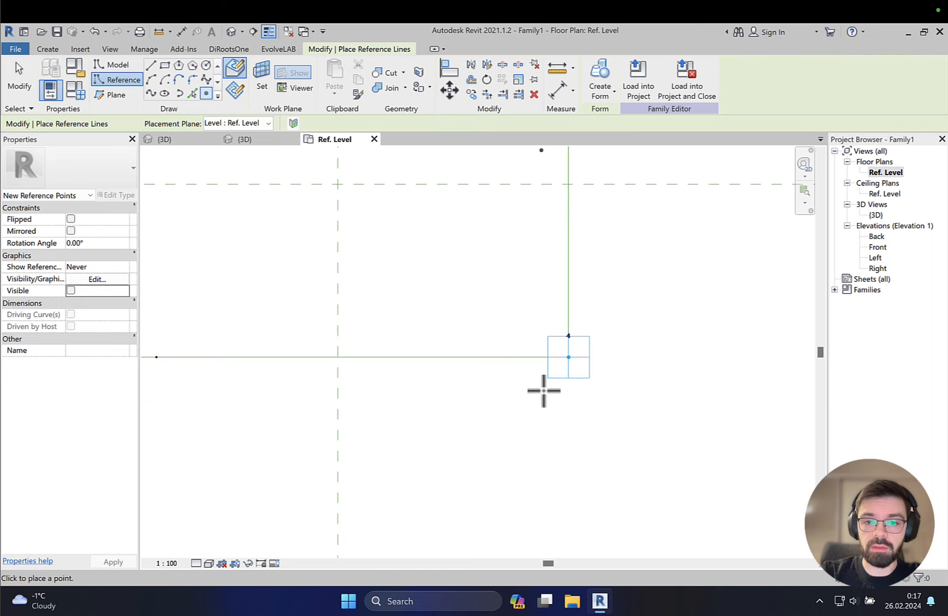
pyautogui.moveTo(463, 350); pyautogui.dragTo(533, 402, button='middle')
pyautogui.press('Escape')
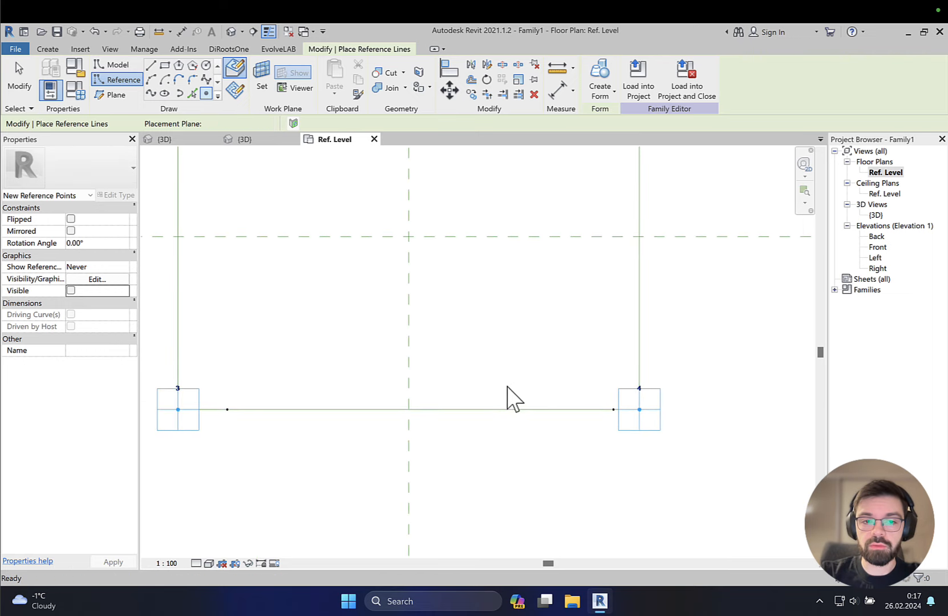
# Step: Set the measurement type of the reference point beside adaptive point 3 to Chord Length
pyautogui.moveTo(477, 432); pyautogui.dragTo(480, 487, button='middle')
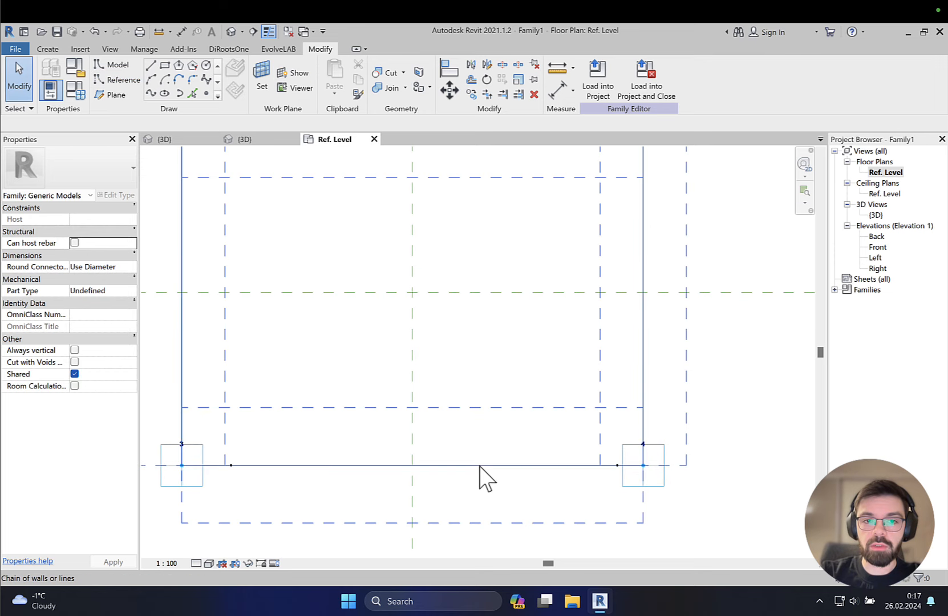
pyautogui.moveTo(432, 398); pyautogui.dragTo(488, 350, button='middle')
pyautogui.scroll(2, 261, 449)
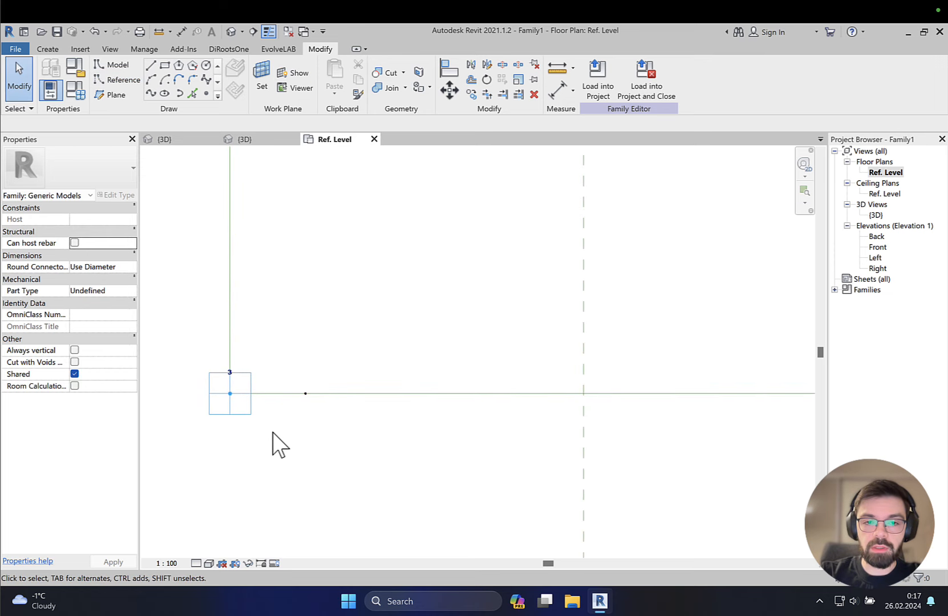
pyautogui.click(319, 425)
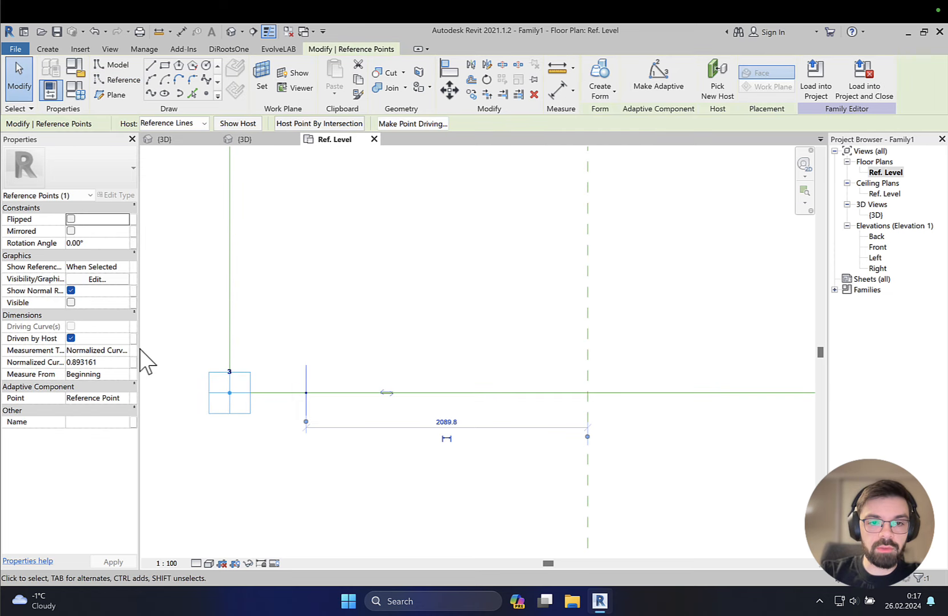
pyautogui.moveTo(137, 349); pyautogui.dragTo(177, 365)
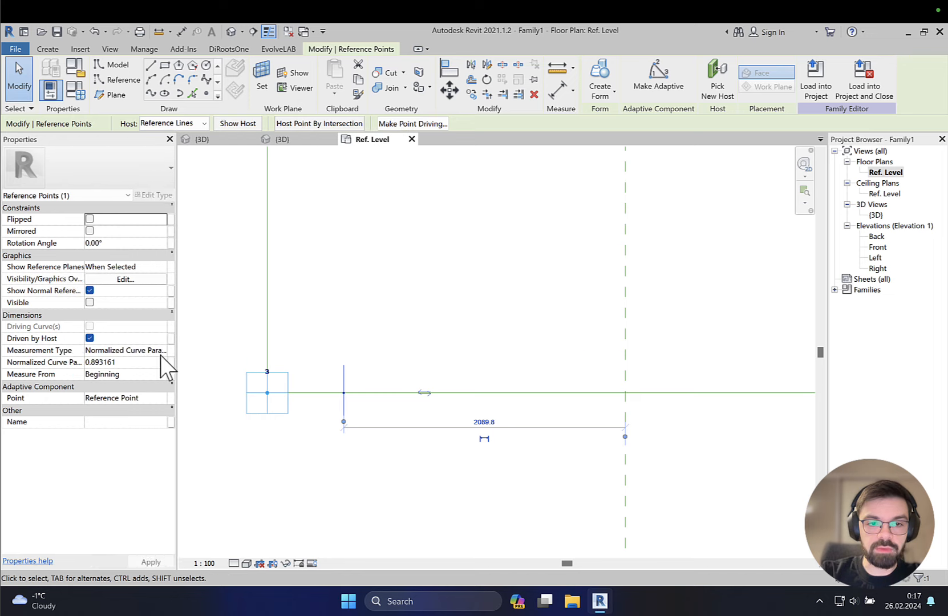
pyautogui.click(159, 351)
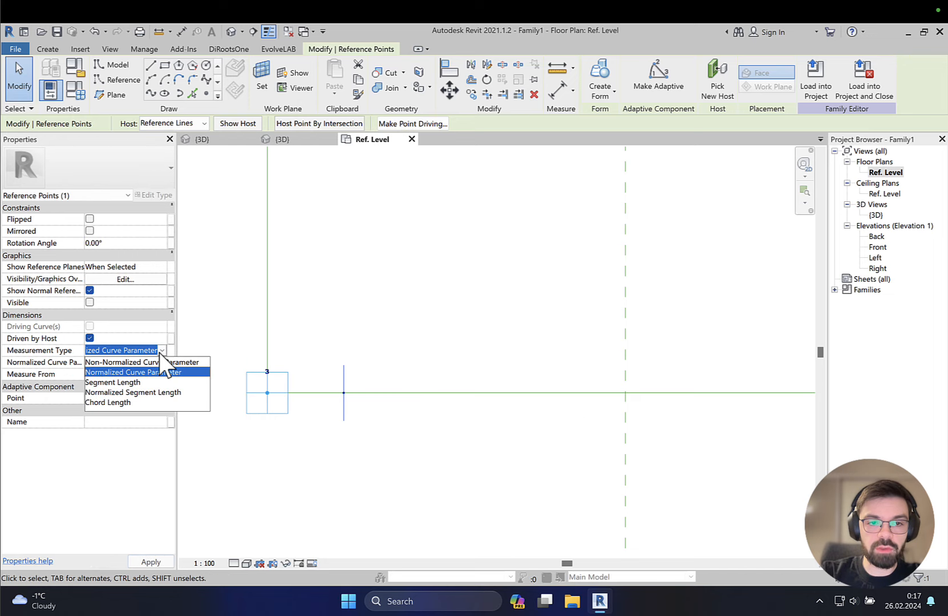
pyautogui.click(129, 401)
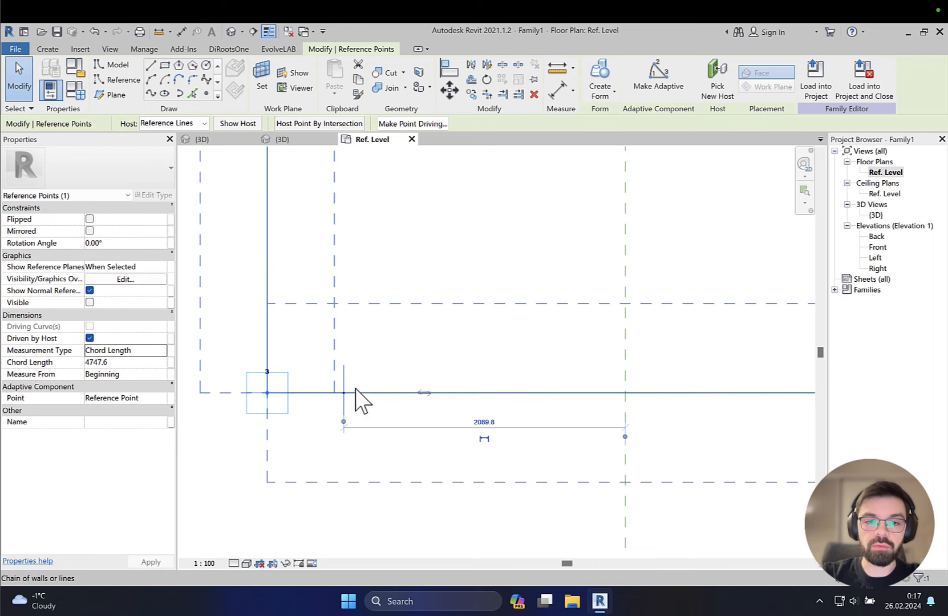
# Step: Measure the reference point beside adaptive point 3 from the End of its line, with a chord length of 500
pyautogui.click(150, 374)
pyautogui.click(150, 374)
pyautogui.click(134, 396)
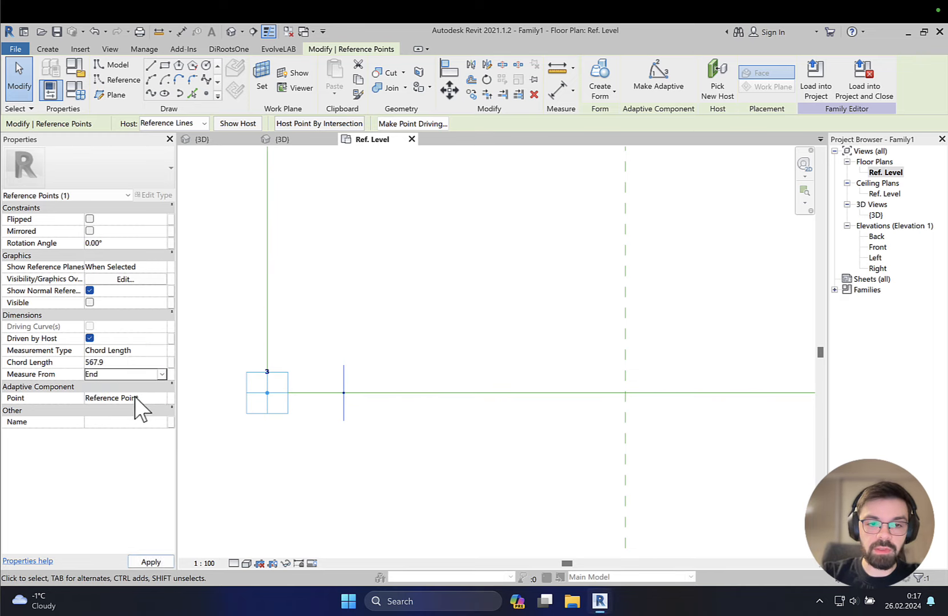
pyautogui.click(110, 362)
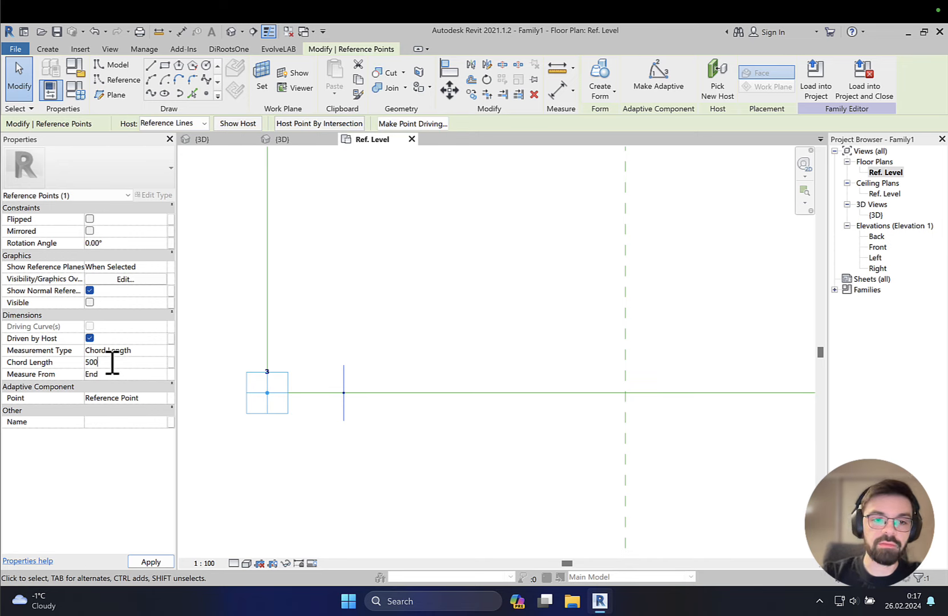
pyautogui.write('500')
pyautogui.press('Return')
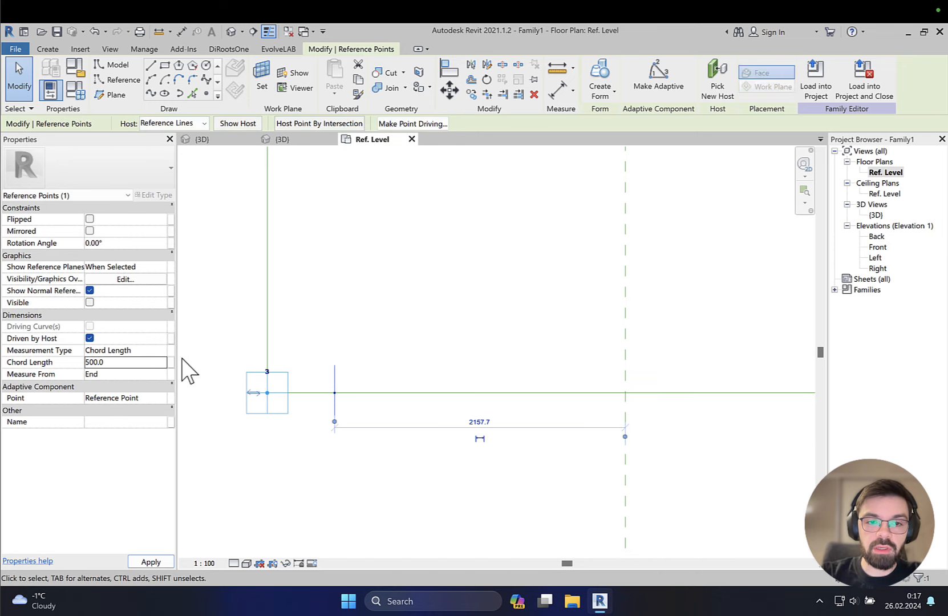
# Step: Associate the chord length of the point beside adaptive point 3 with a new type-based family parameter named main_off
pyautogui.click(172, 362)
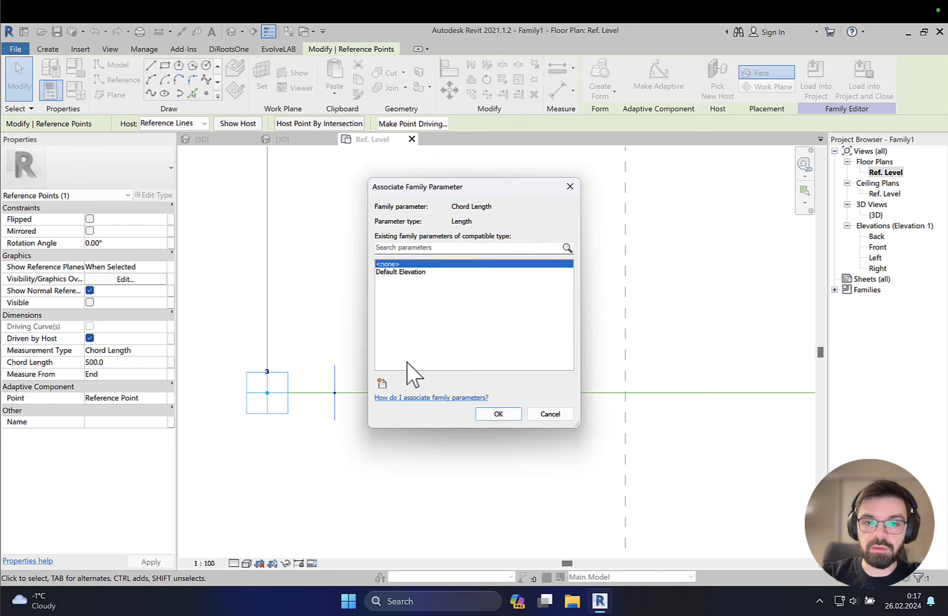
pyautogui.click(382, 383)
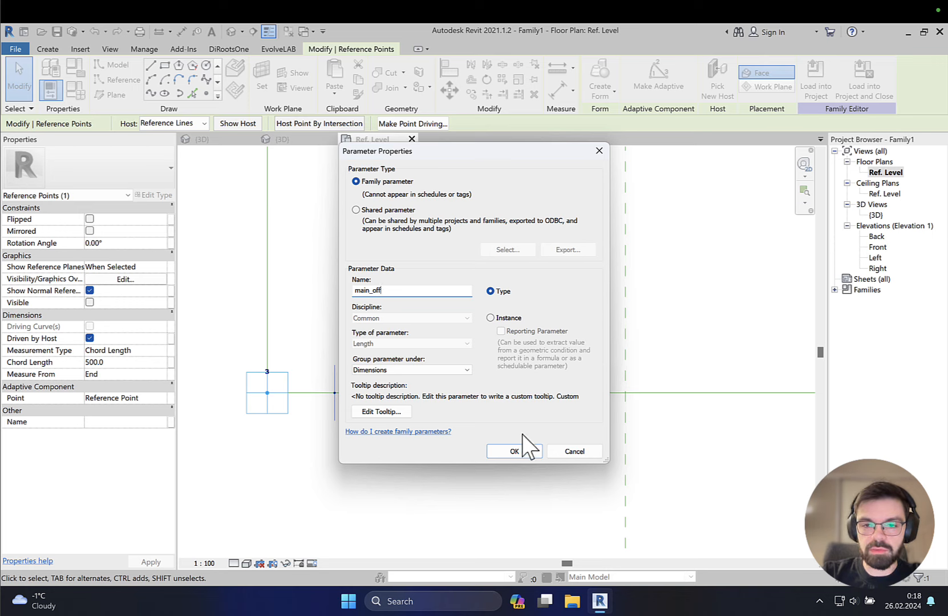
pyautogui.click(518, 450)
pyautogui.click(508, 414)
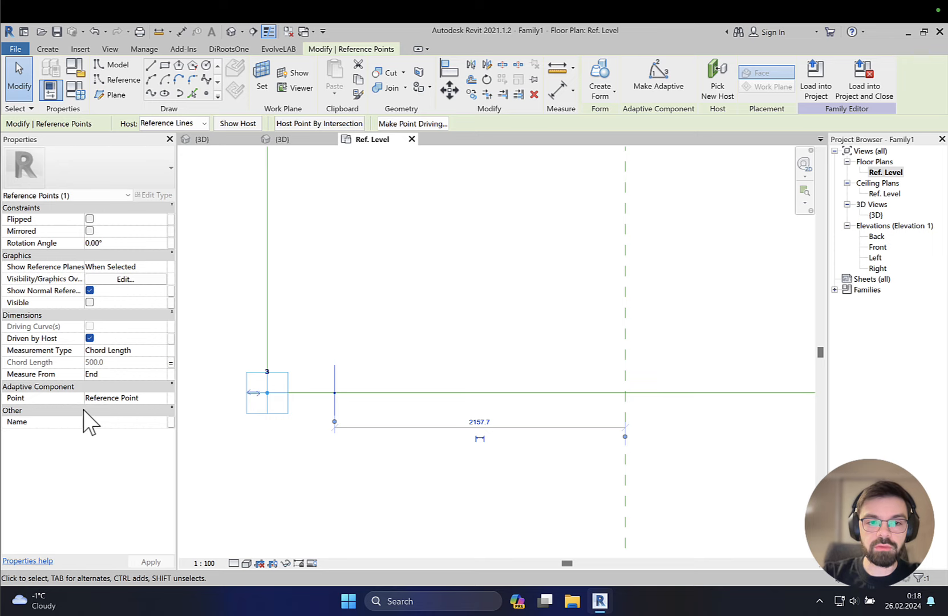
pyautogui.click(477, 318)
# Step: Set the reference point beside adaptive point 4 to Chord Length measurement and associate its chord length with main_off
pyautogui.scroll(-2, 574, 327)
pyautogui.moveTo(573, 327); pyautogui.dragTo(387, 333, button='middle')
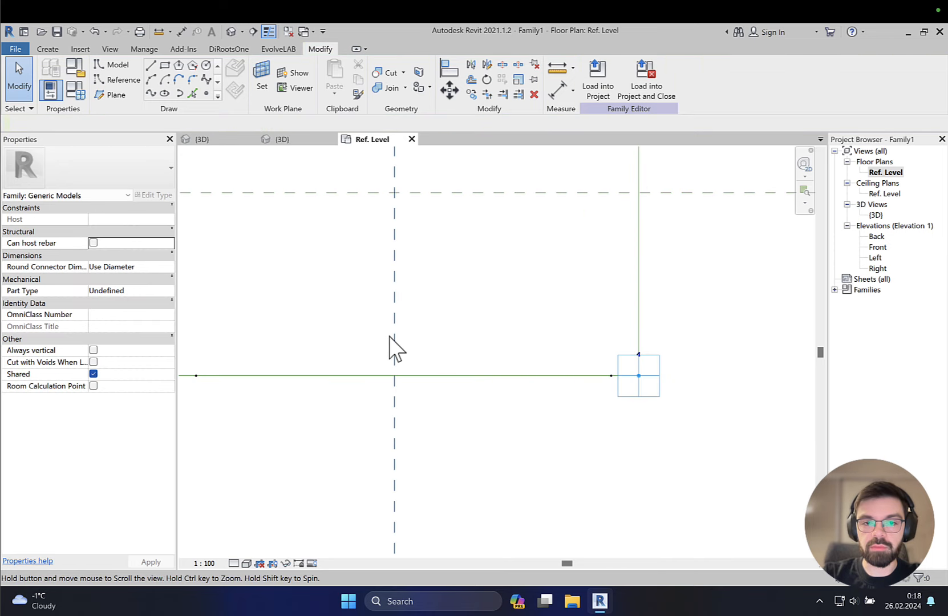
pyautogui.scroll(3, 615, 353)
pyautogui.moveTo(534, 358); pyautogui.dragTo(565, 404)
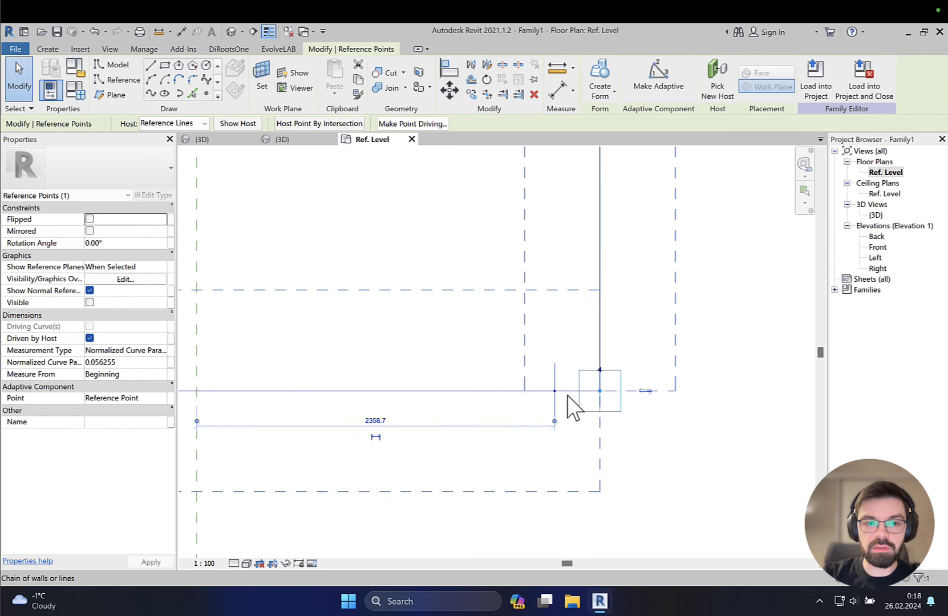
pyautogui.click(161, 350)
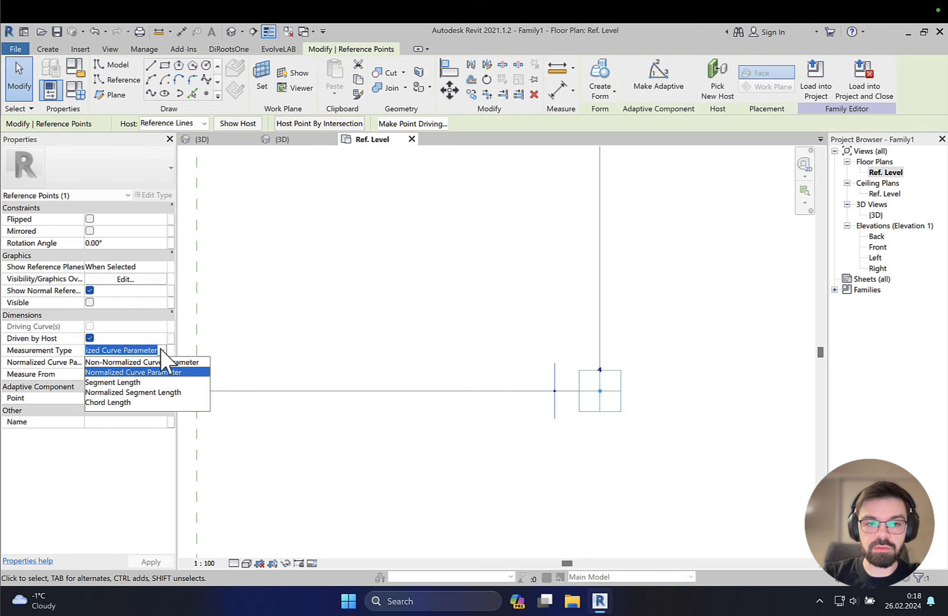
pyautogui.click(137, 402)
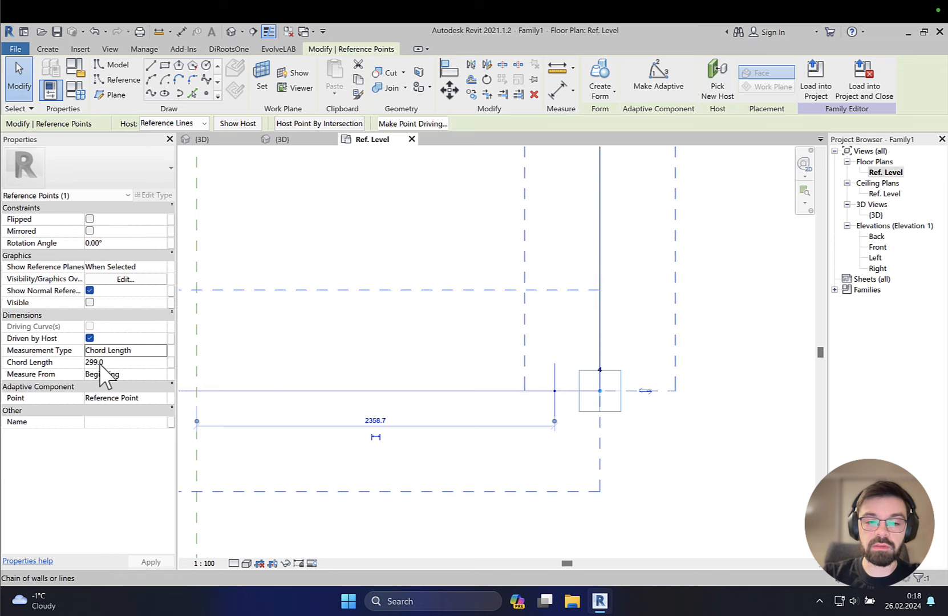
pyautogui.click(170, 363)
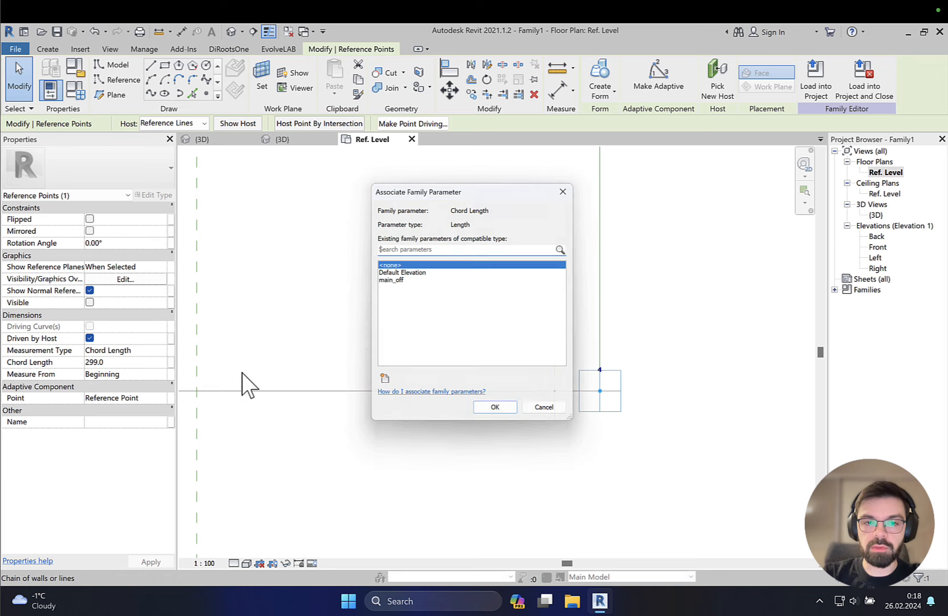
pyautogui.click(397, 280)
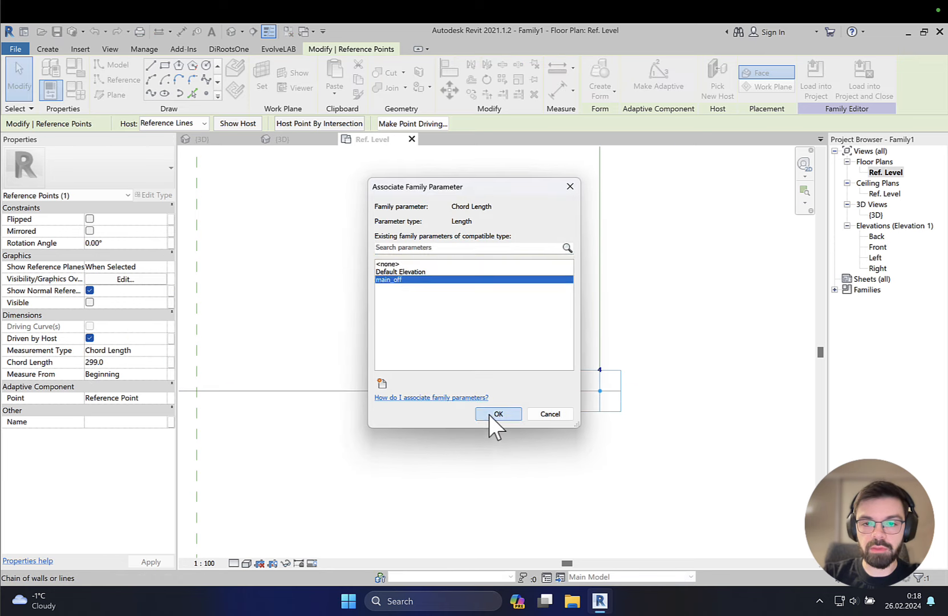
pyautogui.click(496, 414)
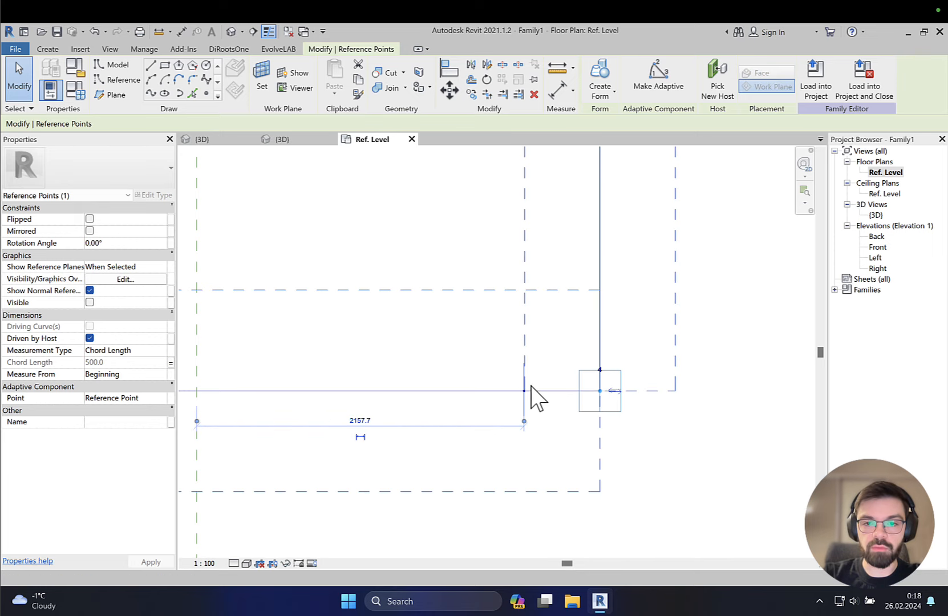
# Step: Set the reference point beside adaptive point 1 to Chord Length measurement and associate its chord length with main_off
pyautogui.scroll(-4, 535, 378)
pyautogui.moveTo(431, 379); pyautogui.dragTo(523, 535, button='middle')
pyautogui.moveTo(317, 319); pyautogui.dragTo(334, 344, button='middle')
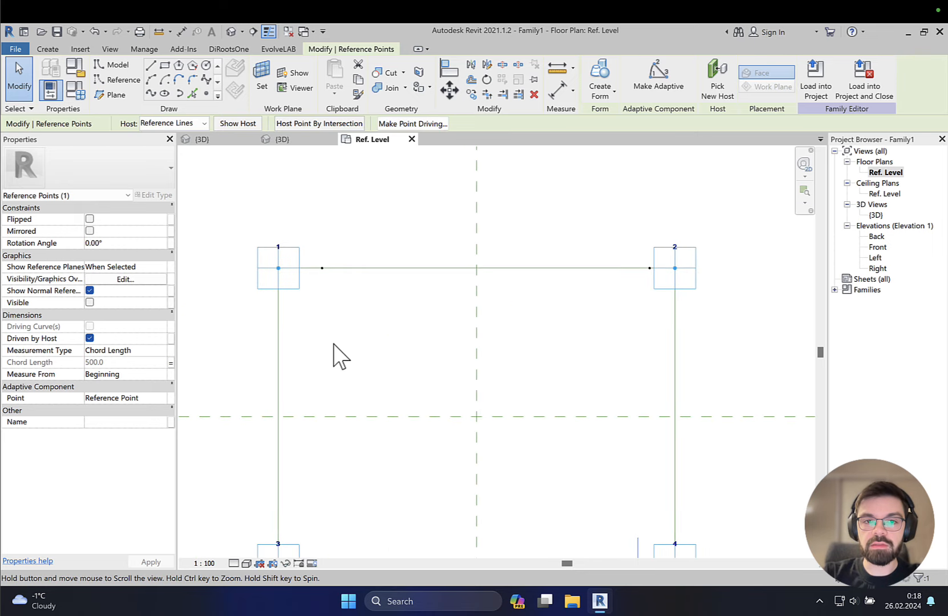
pyautogui.scroll(4, 330, 307)
pyautogui.moveTo(332, 299); pyautogui.dragTo(408, 383)
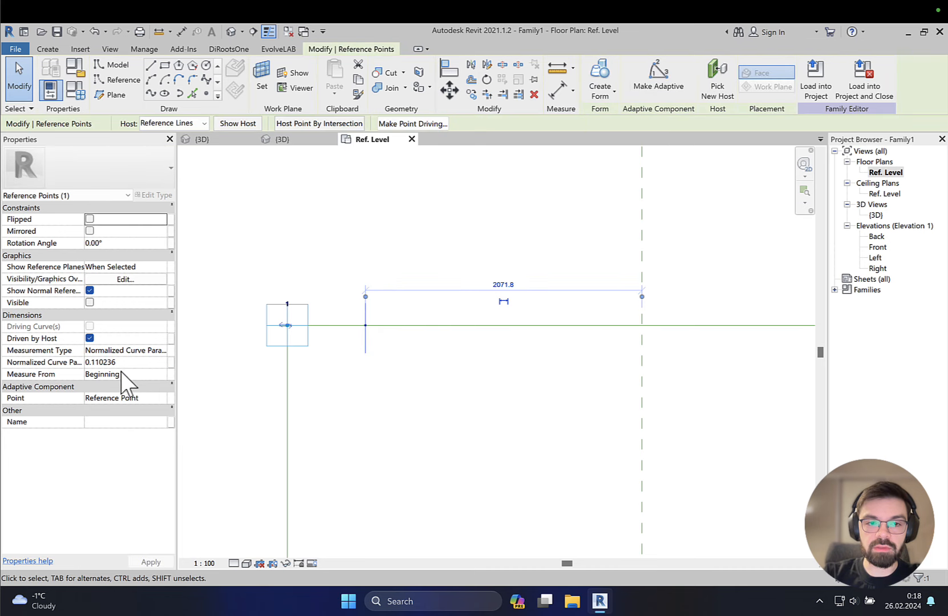
pyautogui.click(162, 350)
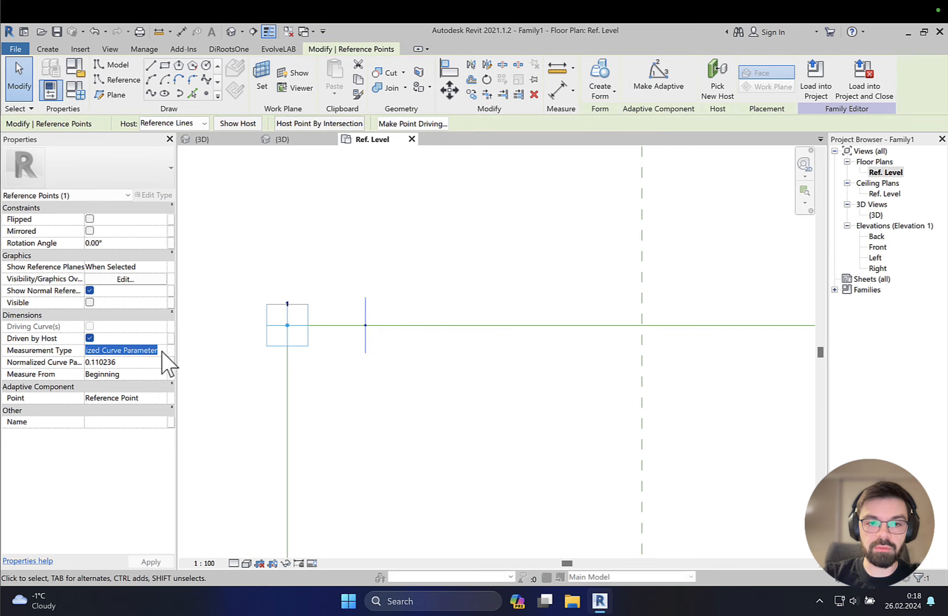
pyautogui.click(162, 350)
pyautogui.click(127, 402)
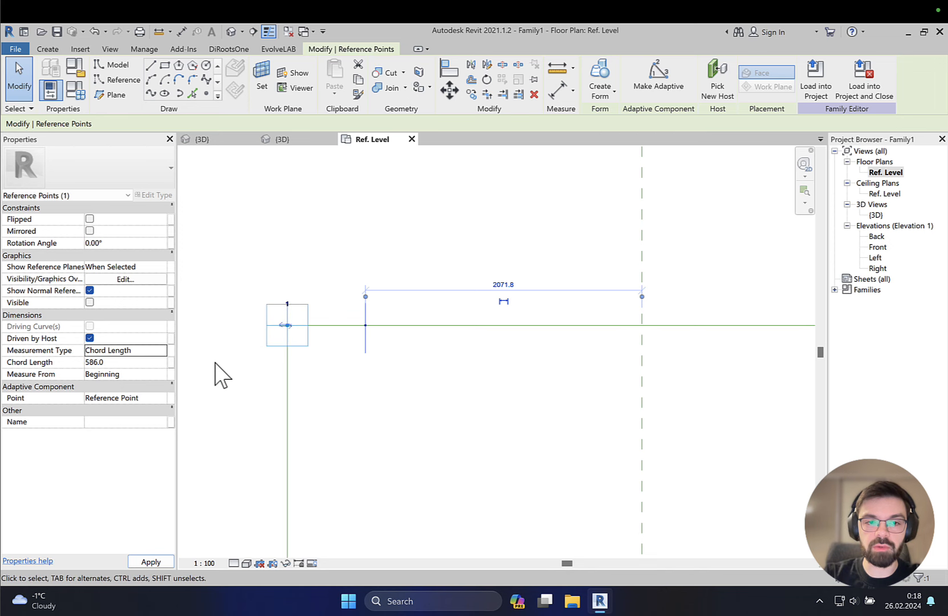
pyautogui.click(171, 363)
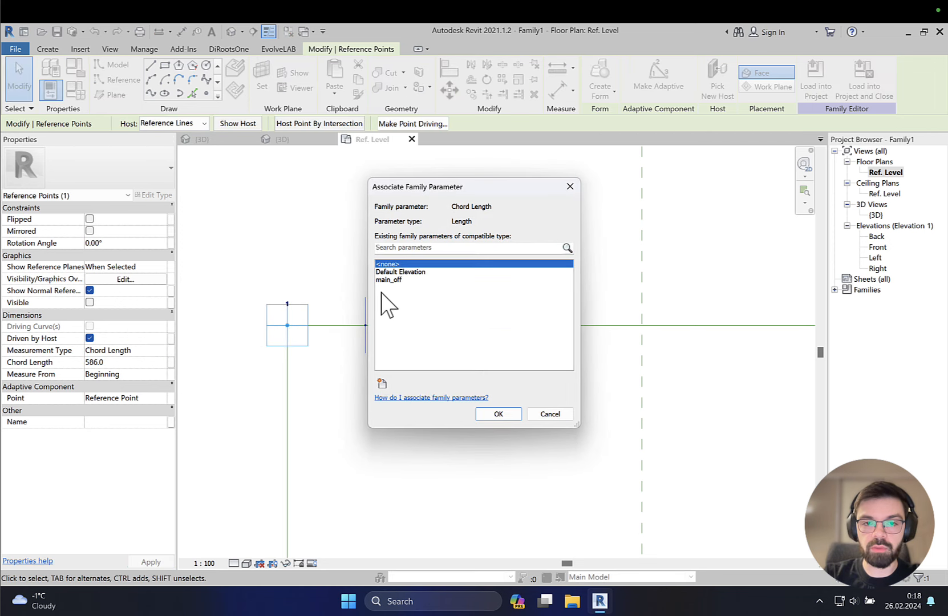
pyautogui.click(387, 280)
pyautogui.click(498, 414)
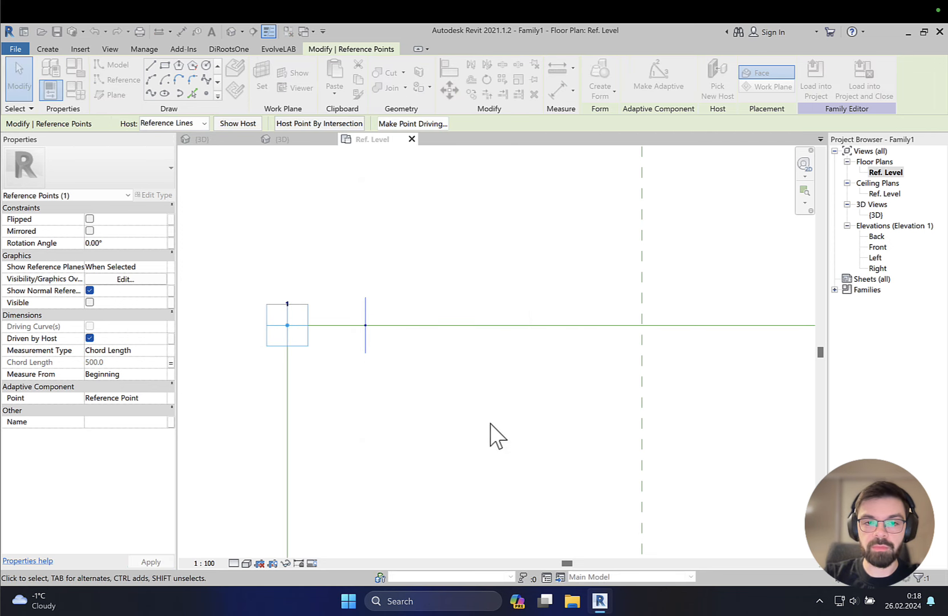
# Step: Set the reference point beside adaptive point 2 to Chord Length measurement, measured from the End of its line
pyautogui.moveTo(598, 363); pyautogui.dragTo(141, 357, button='middle')
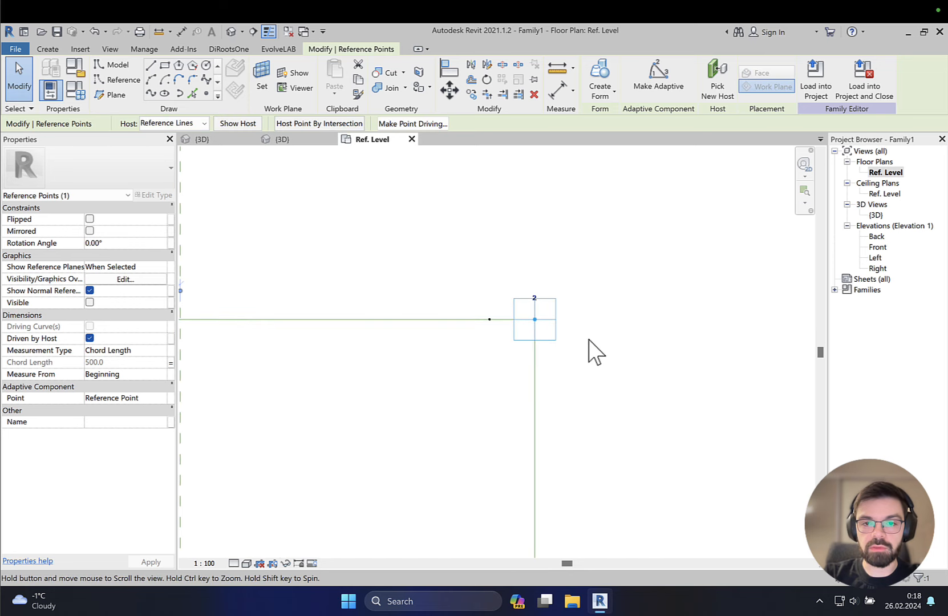
pyautogui.click(503, 358)
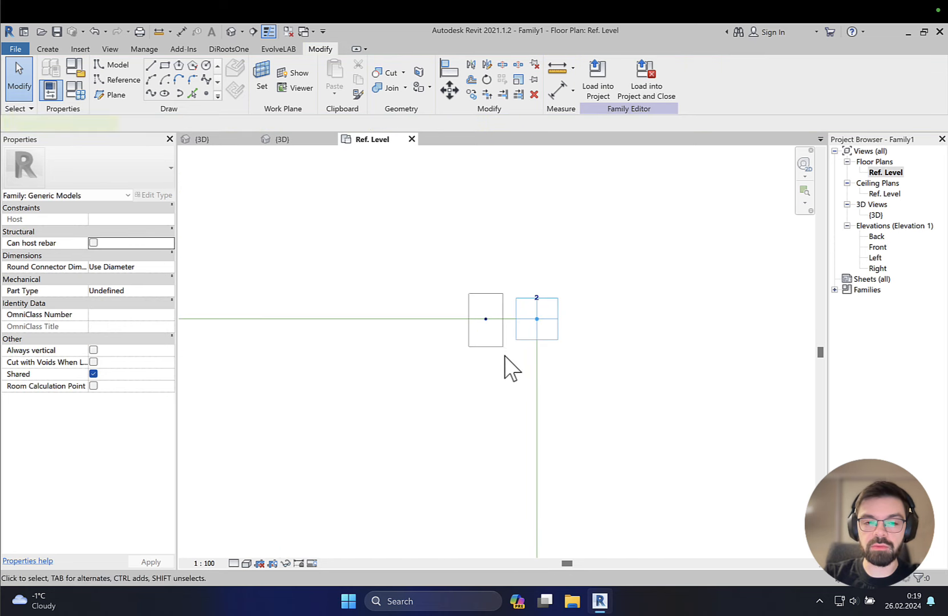
pyautogui.click(515, 340)
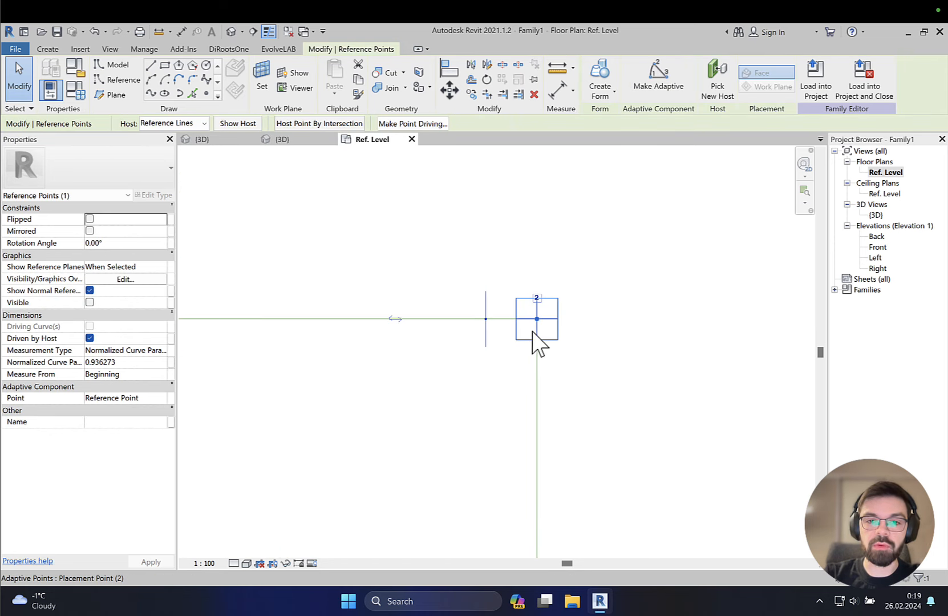
pyautogui.click(162, 352)
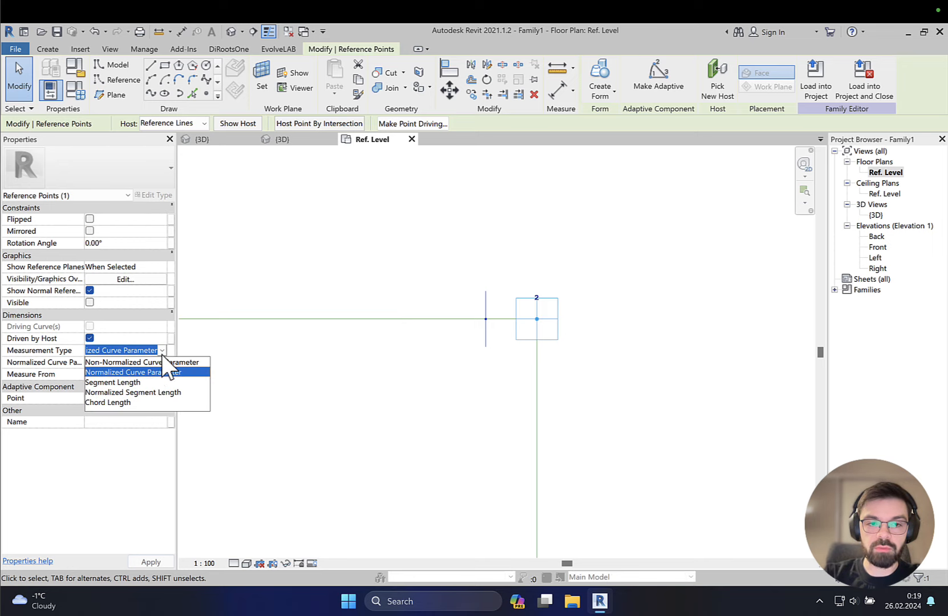
pyautogui.click(116, 401)
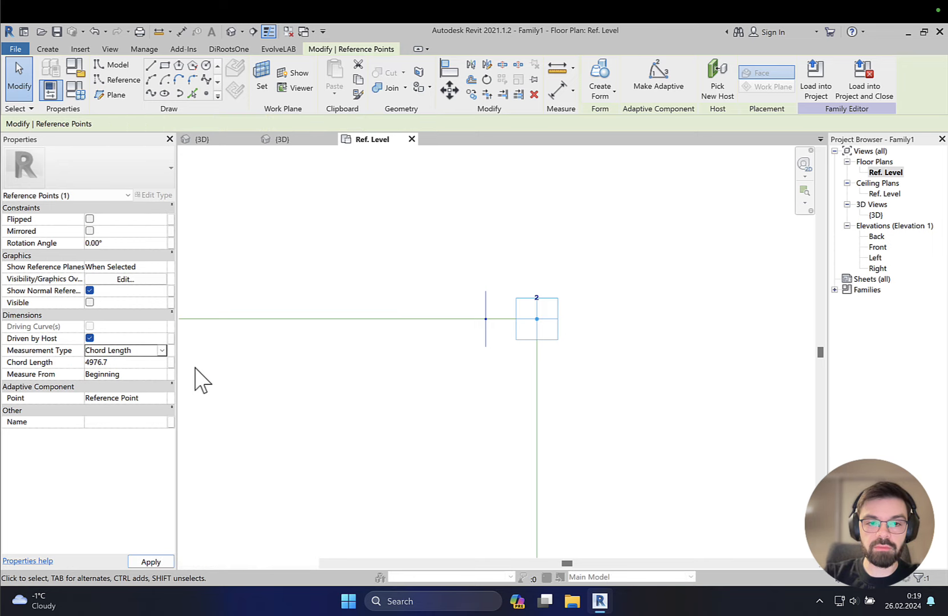
pyautogui.click(162, 374)
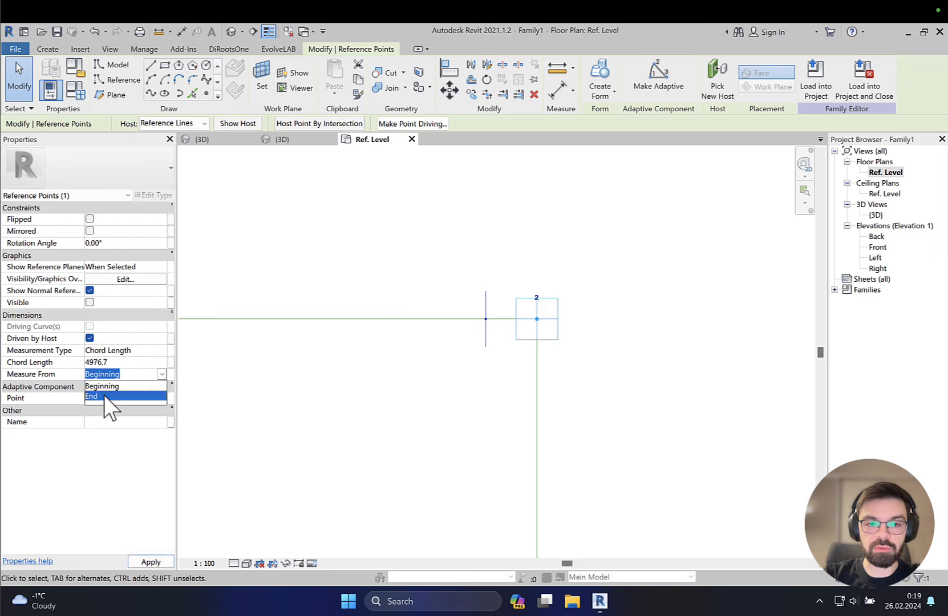
pyautogui.click(104, 396)
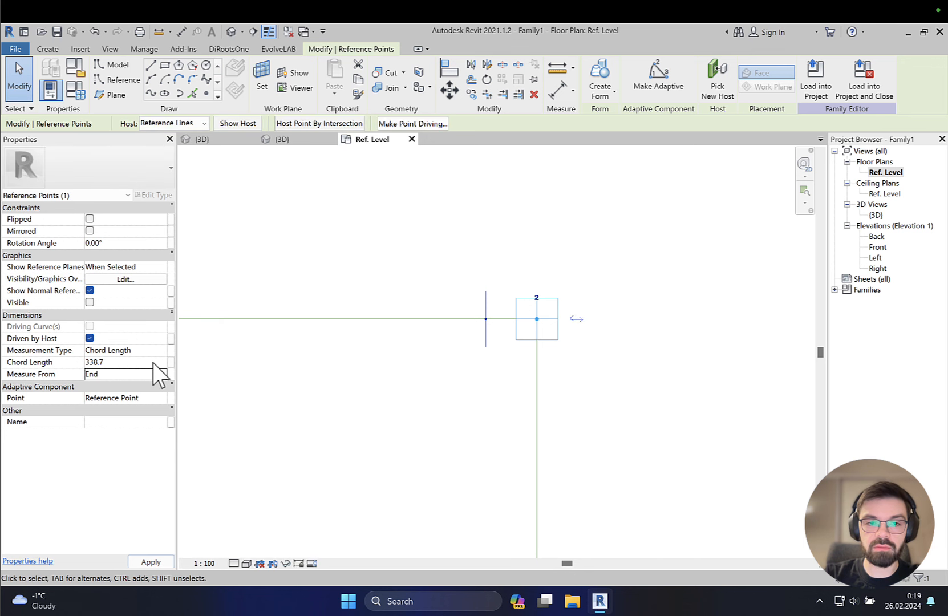
# Step: Associate the chord length of the reference point beside adaptive point 2 with the main_off parameter
pyautogui.click(172, 363)
pyautogui.click(414, 280)
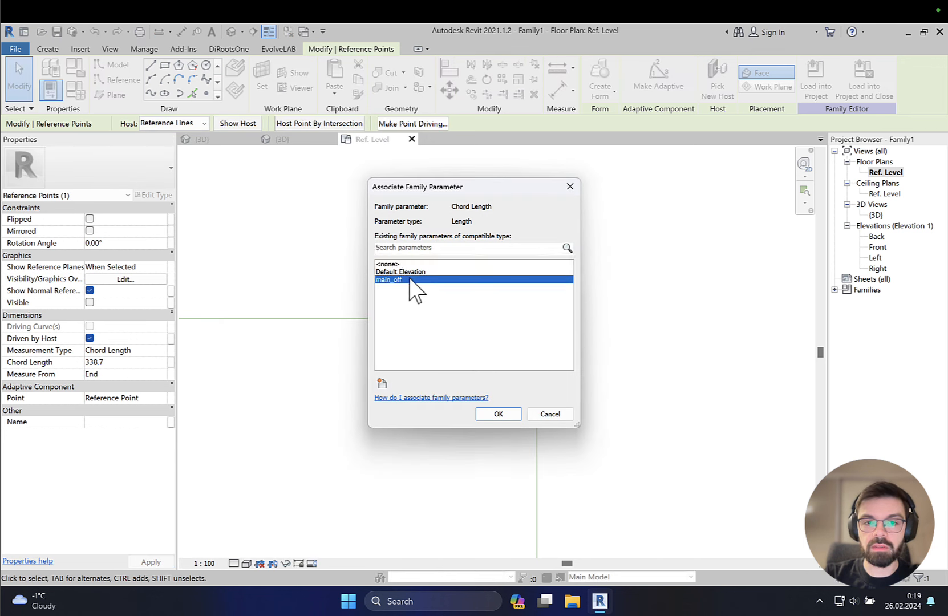
pyautogui.click(507, 413)
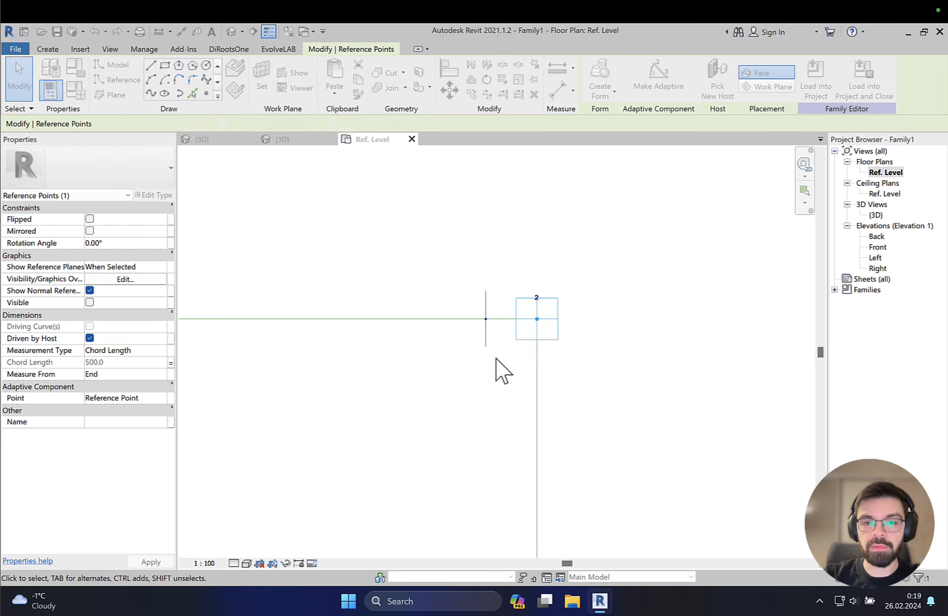
pyautogui.click(464, 249)
# Step: Set the main_off parameter to 1000 in the family types
pyautogui.scroll(-2, 465, 251)
pyautogui.moveTo(414, 315); pyautogui.dragTo(461, 295, button='middle')
pyautogui.click(78, 95)
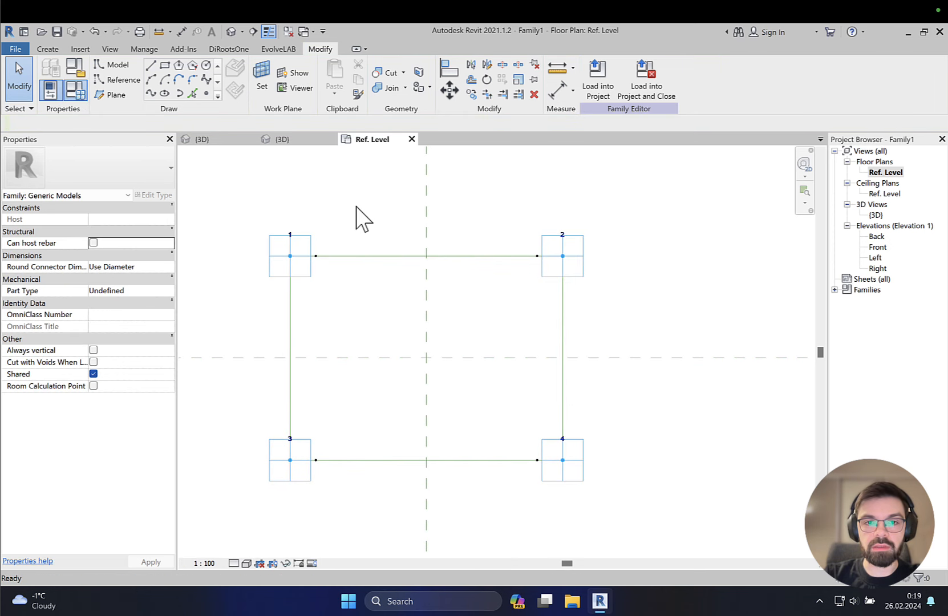
pyautogui.click(476, 262)
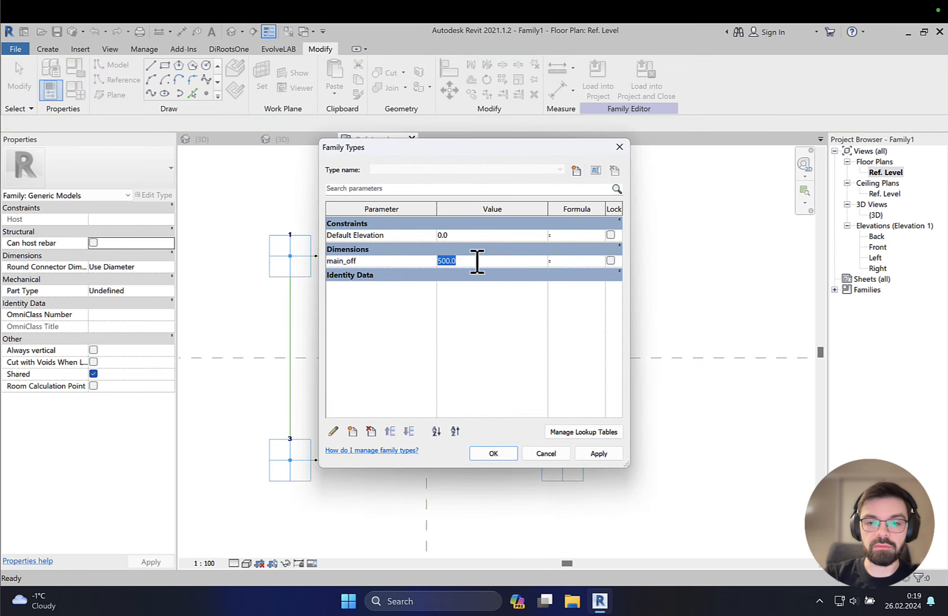
pyautogui.write('1000')
pyautogui.click(508, 451)
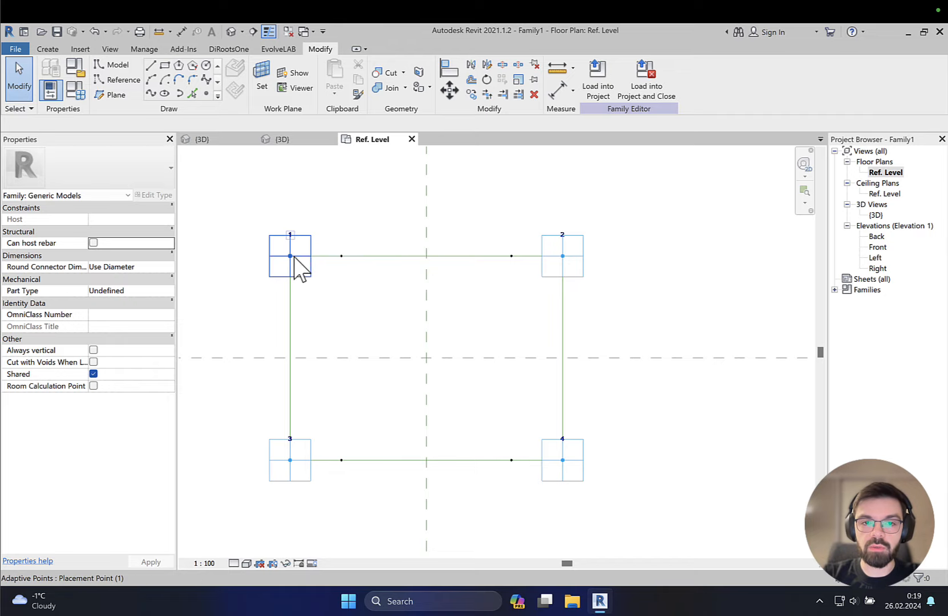
# Step: Draw two vertical reference lines joining the hosted reference points on the 1–2 line to those on the 3–4 line
pyautogui.press('Tab')
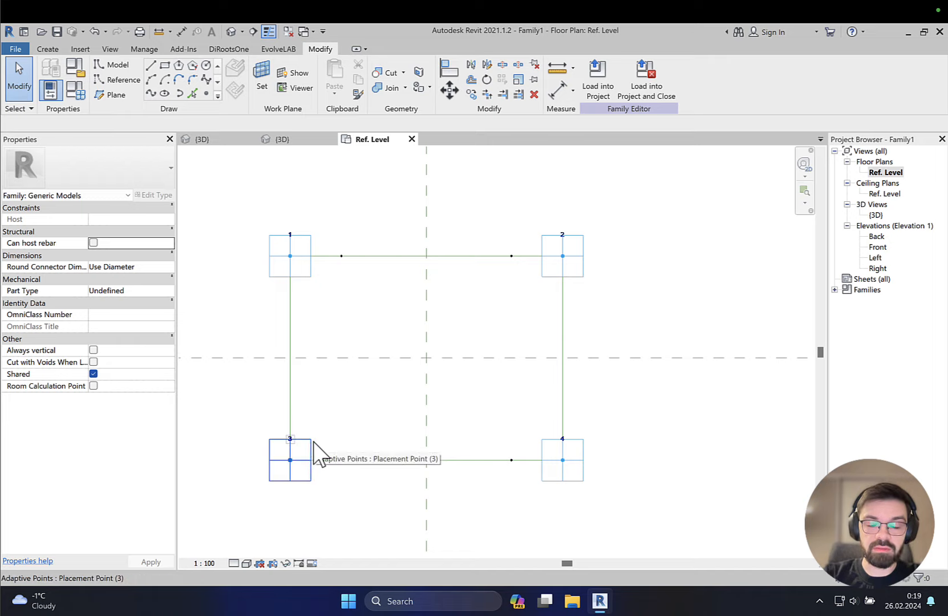
pyautogui.press('Tab')
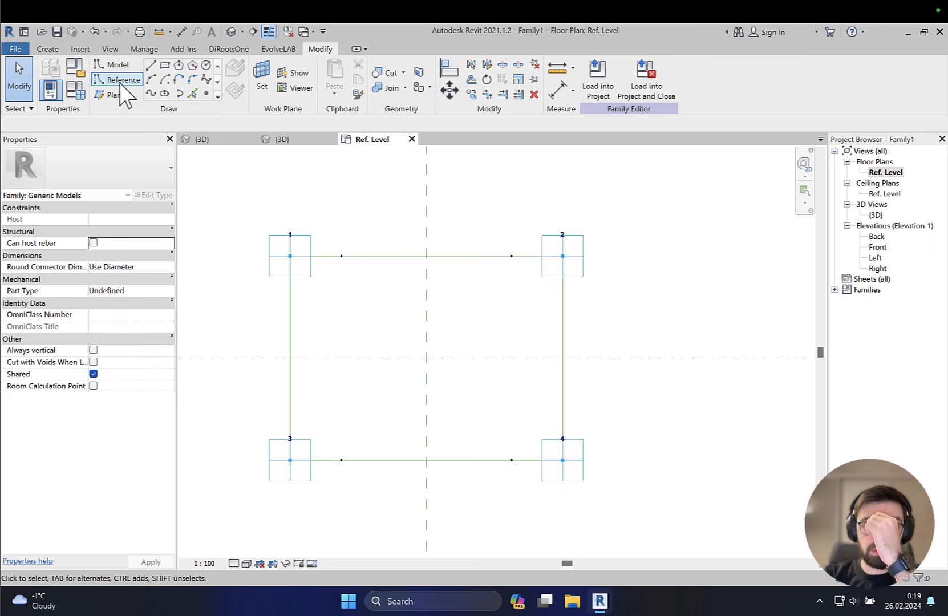
pyautogui.click(140, 78)
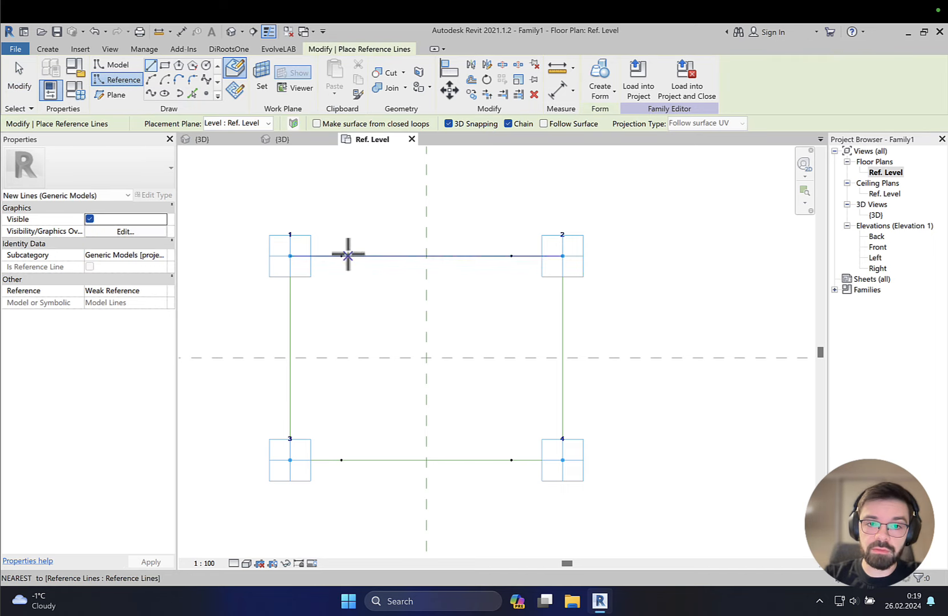
pyautogui.click(341, 256)
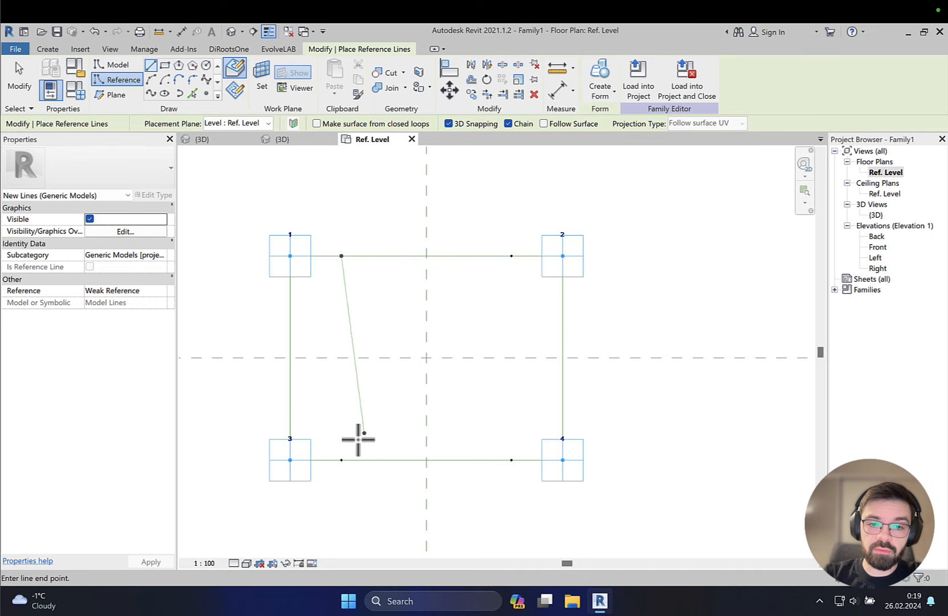
pyautogui.click(341, 459)
pyautogui.press('Escape')
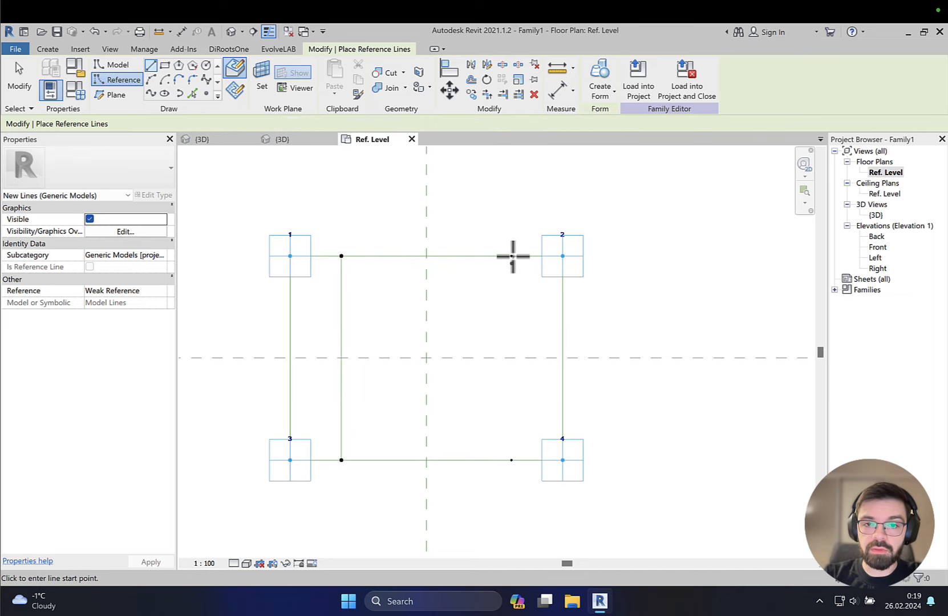
pyautogui.click(511, 255)
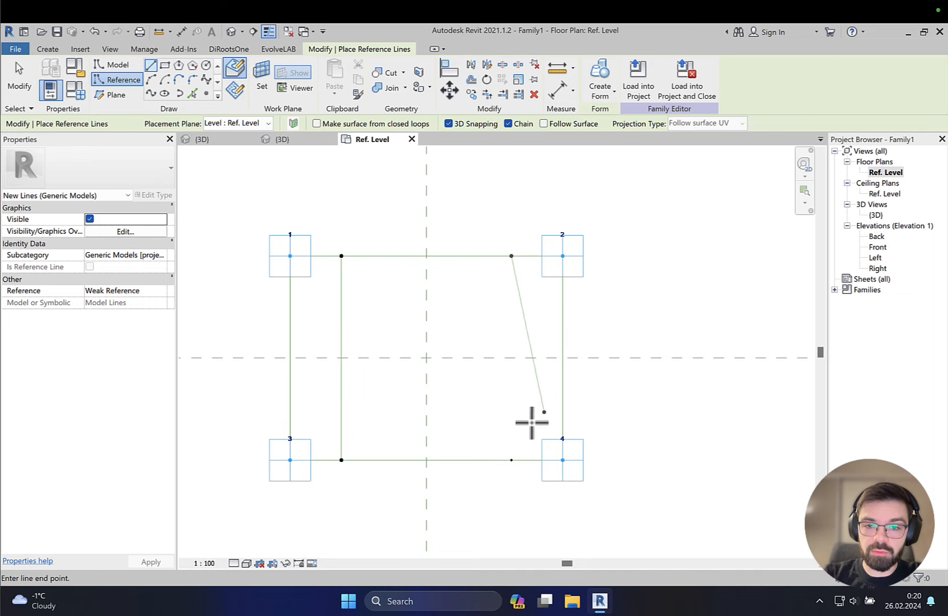
pyautogui.click(511, 460)
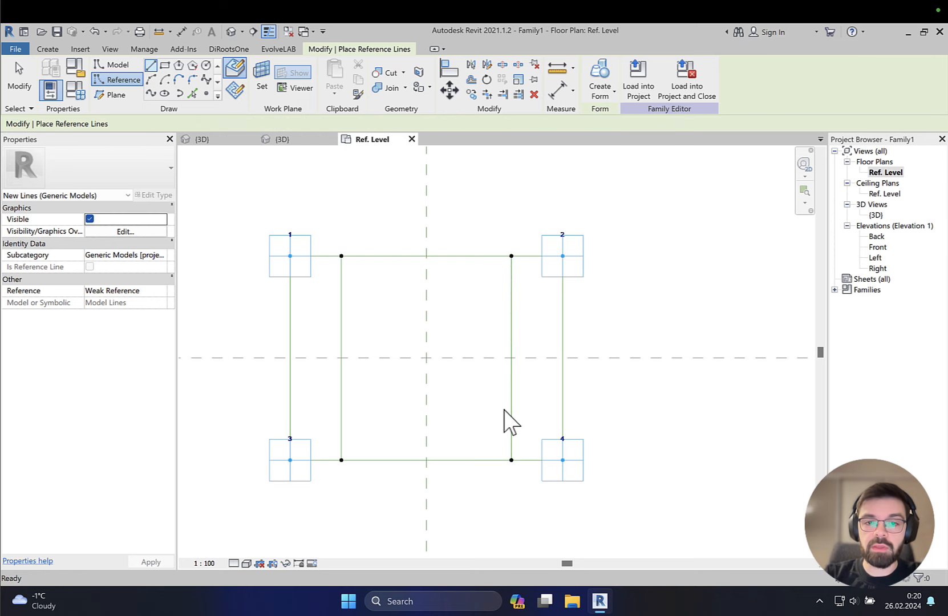
pyautogui.press('Escape')
pyautogui.press('Escape')
# Step: Place four reference points on the two inner vertical reference lines, one near each end of each line
pyautogui.press('l')
pyautogui.press('i')
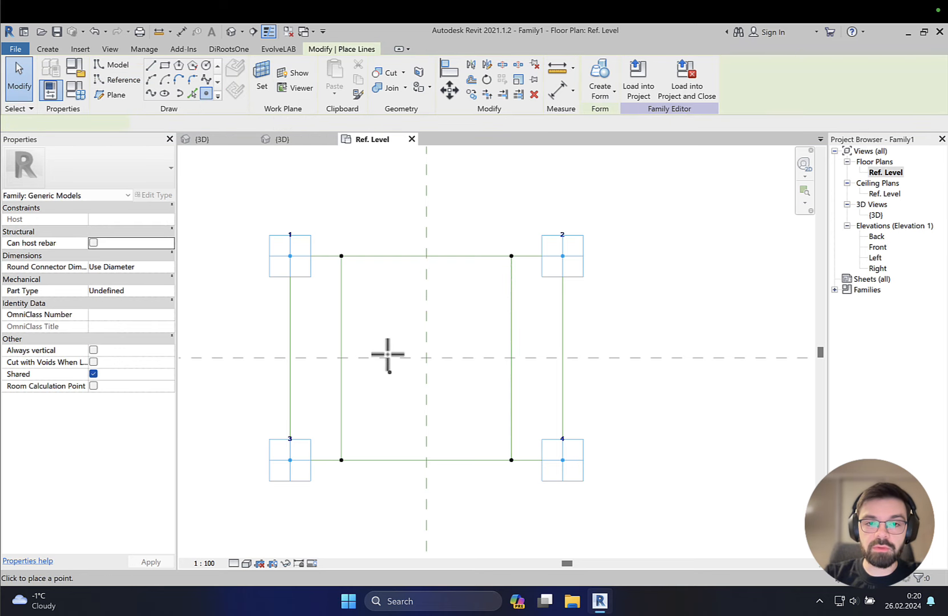
pyautogui.scroll(2, 385, 356)
pyautogui.click(320, 252)
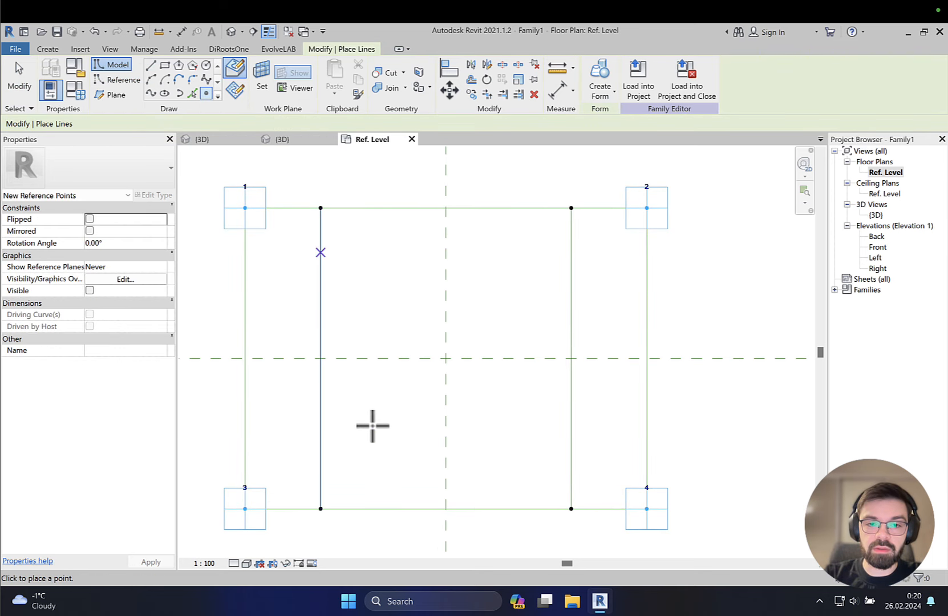
pyautogui.click(321, 470)
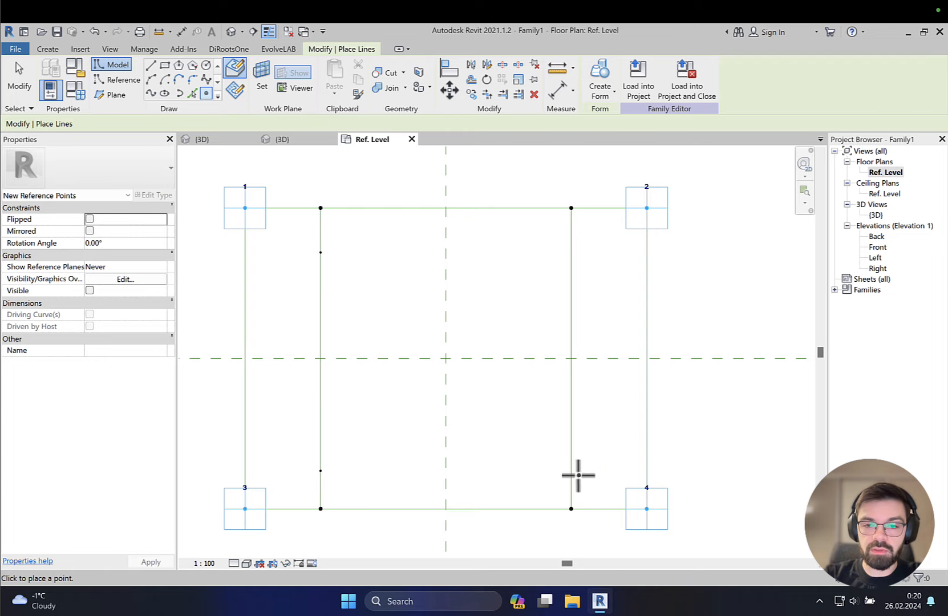
pyautogui.click(570, 473)
pyautogui.click(570, 243)
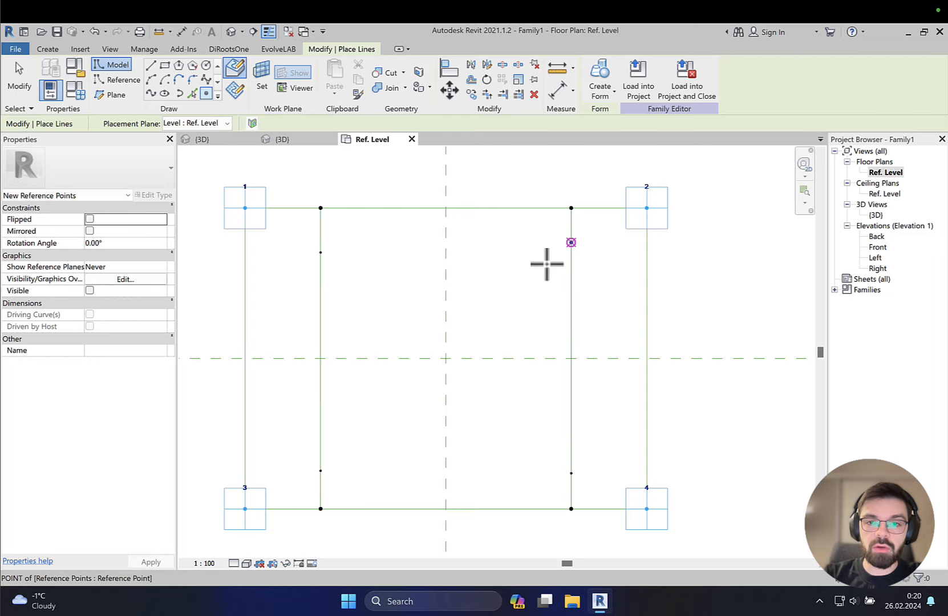
pyautogui.press('Escape')
pyautogui.press('Escape')
# Step: Set the reference point on the inner vertical line near adaptive point 1 to Chord Length measurement and associate its chord length with main_off
pyautogui.scroll(2, 342, 277)
pyautogui.moveTo(275, 226); pyautogui.dragTo(372, 275)
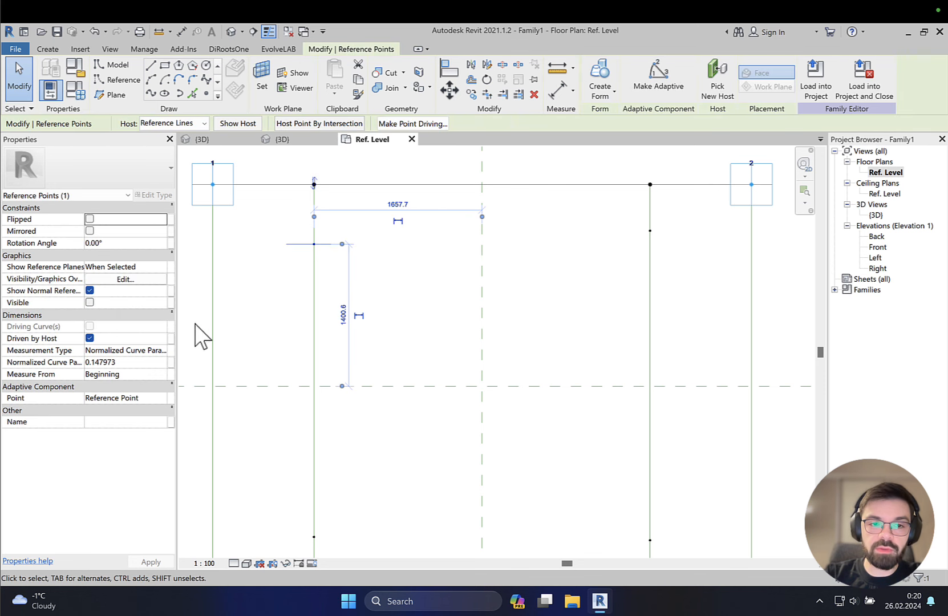
pyautogui.click(163, 350)
pyautogui.click(122, 403)
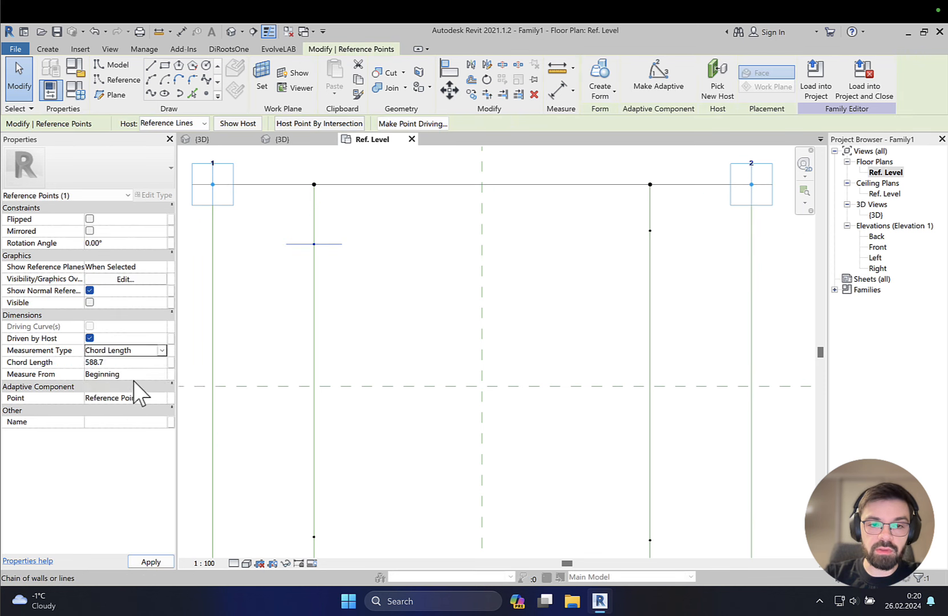
pyautogui.click(171, 363)
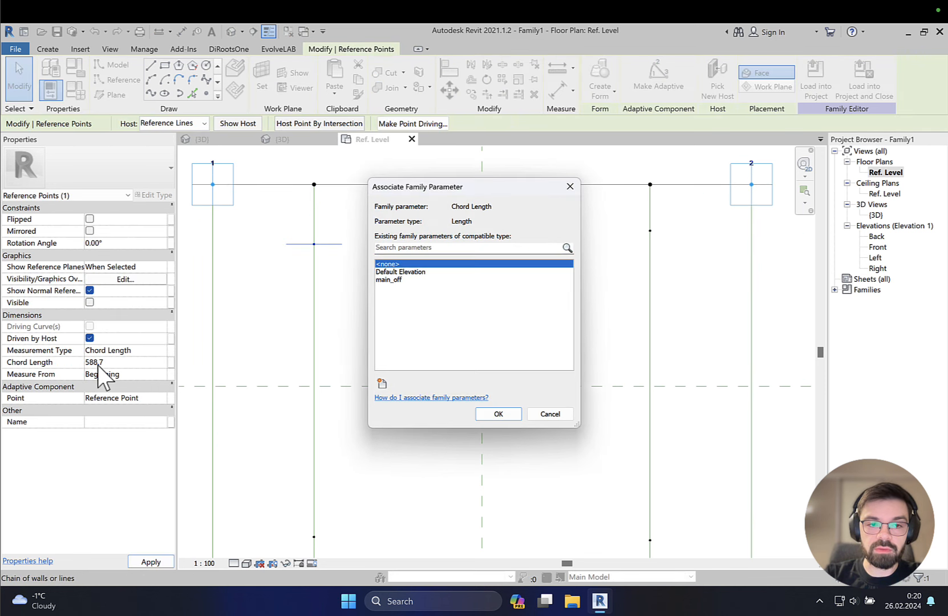
pyautogui.click(391, 280)
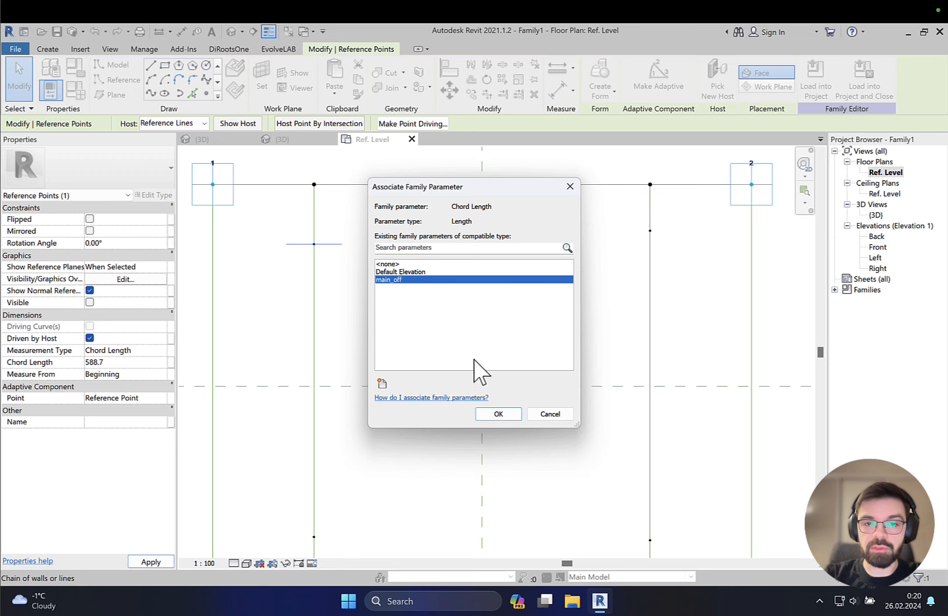
pyautogui.click(494, 414)
# Step: Set the inner vertical line's reference point near adaptive point 3 to Chord Length, measured from End, and associate its chord length with main_off
pyautogui.moveTo(419, 404); pyautogui.dragTo(441, 233, button='middle')
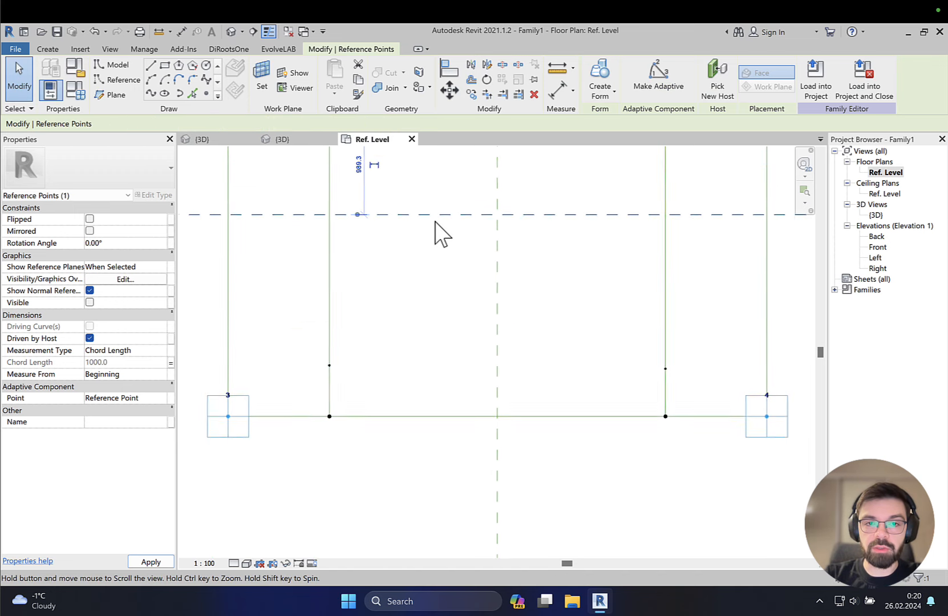
pyautogui.press('Escape')
pyautogui.click(354, 377)
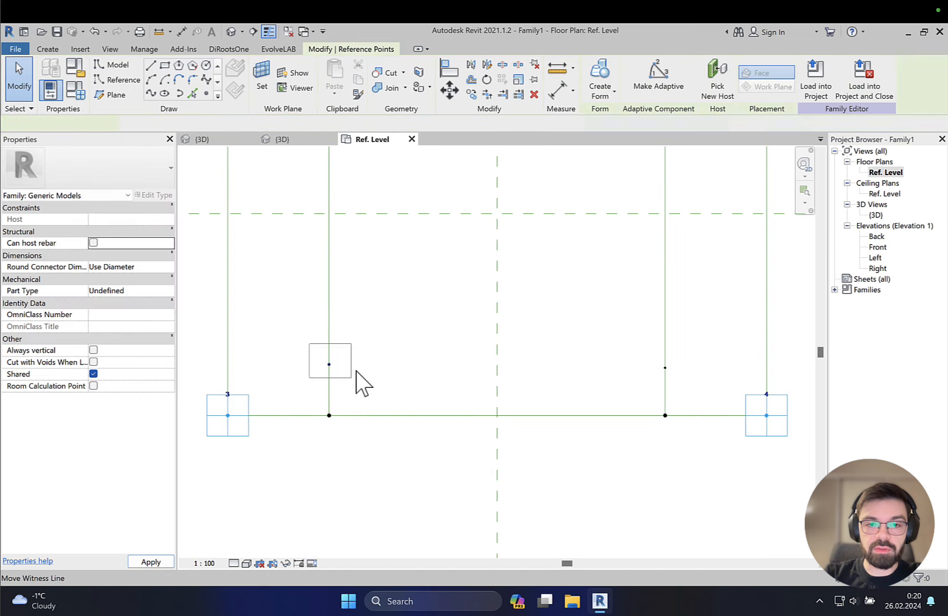
pyautogui.click(149, 350)
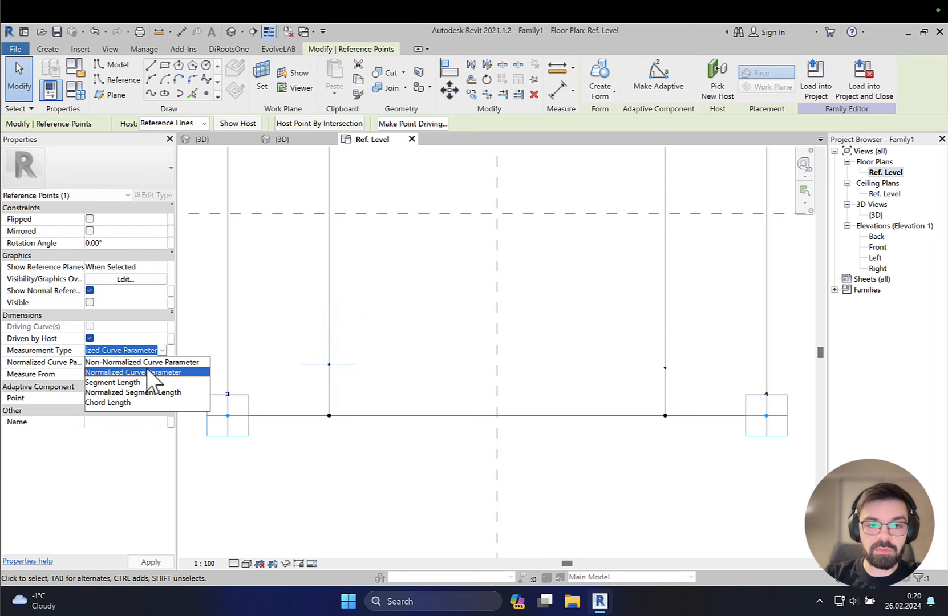
pyautogui.click(103, 401)
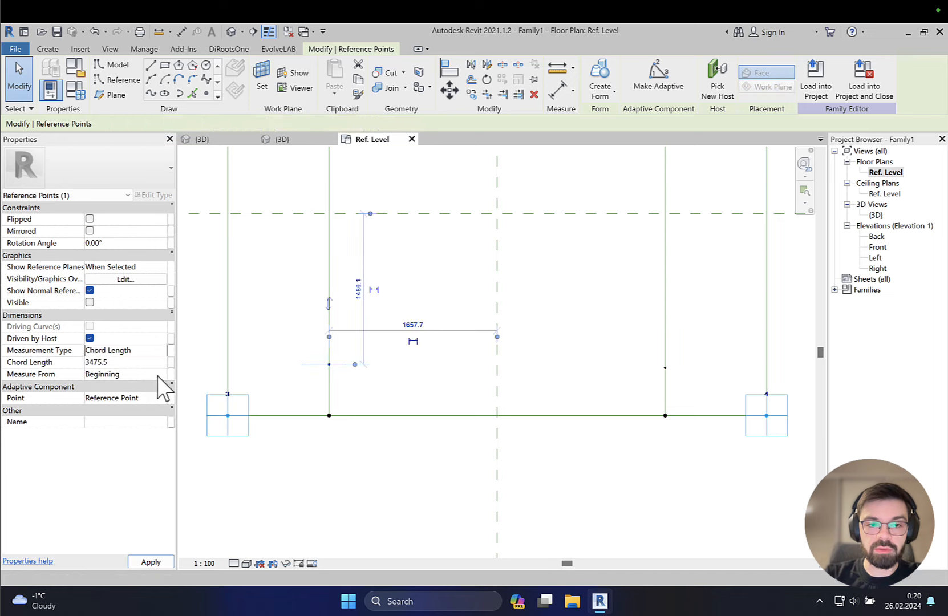
pyautogui.click(154, 374)
pyautogui.click(126, 394)
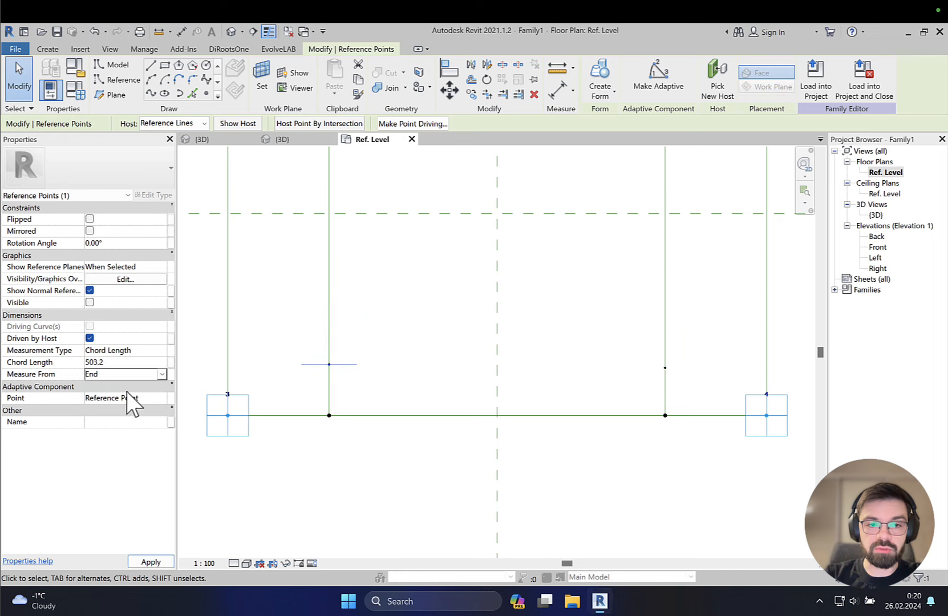
pyautogui.click(171, 363)
pyautogui.click(394, 279)
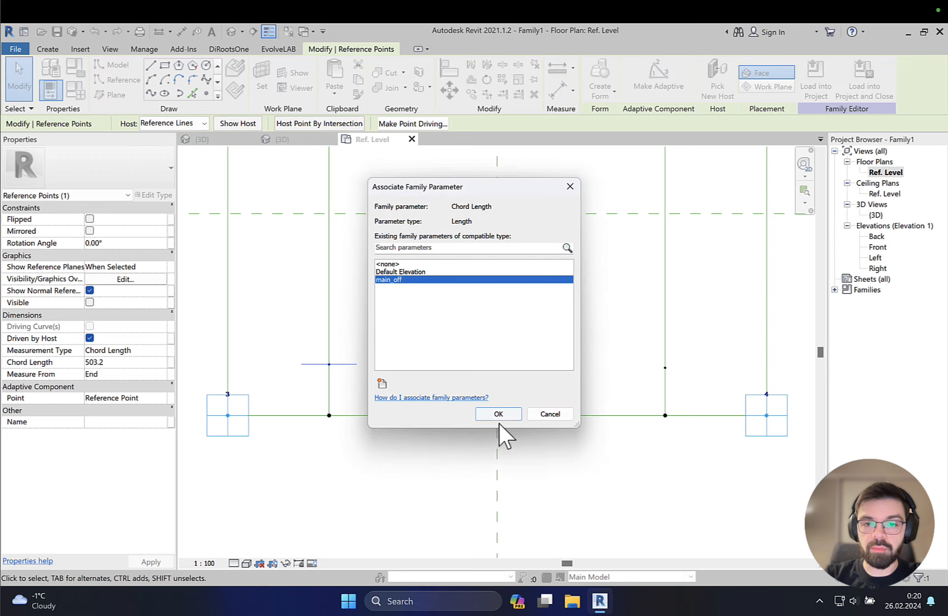
pyautogui.click(498, 414)
# Step: Select the hosted reference point on the inner vertical line near adaptive point 4
pyautogui.moveTo(645, 349); pyautogui.dragTo(402, 355, button='middle')
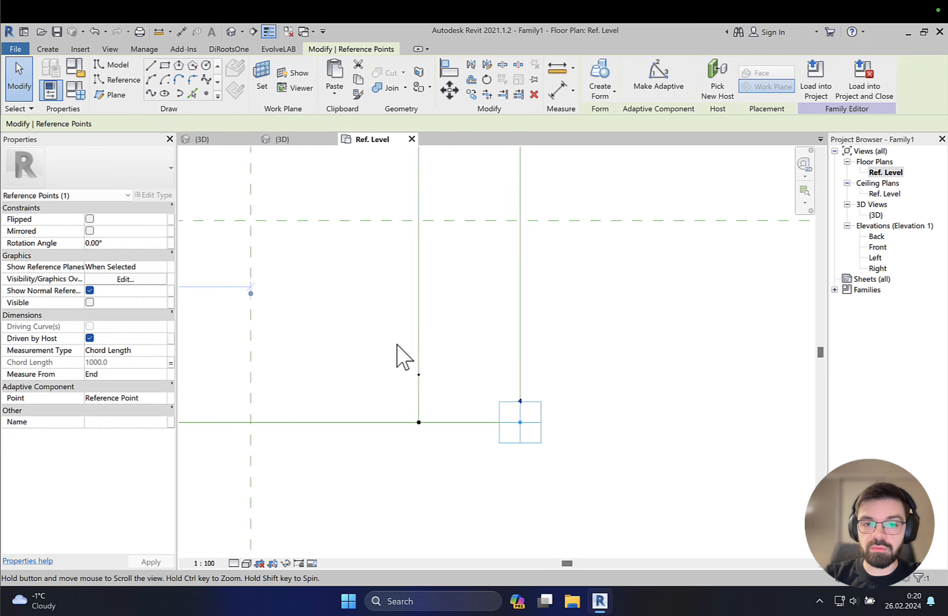
pyautogui.click(433, 397)
pyautogui.click(433, 395)
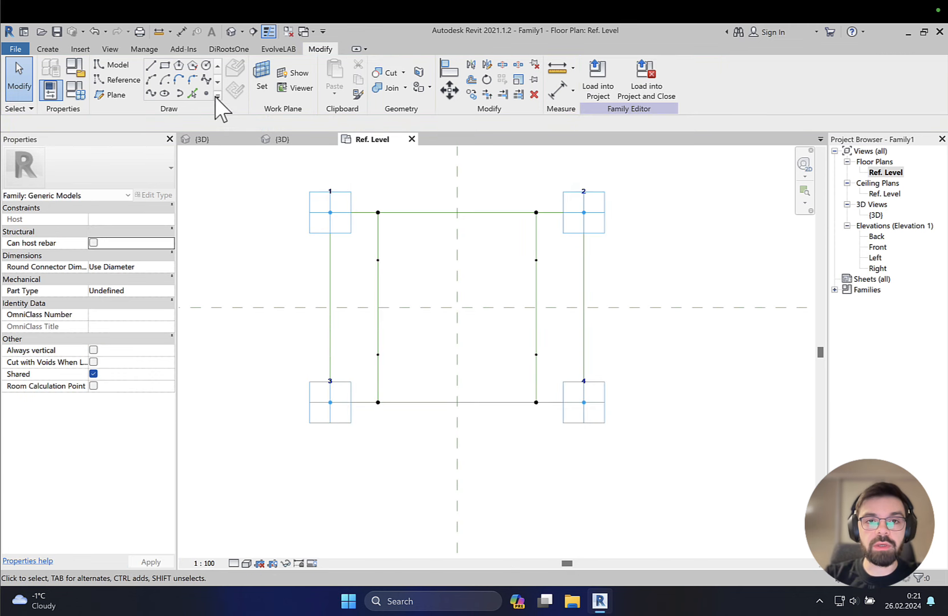
# Step: Draw two horizontal reference lines joining the opposite hosted reference points on the inner vertical lines
pyautogui.click(131, 83)
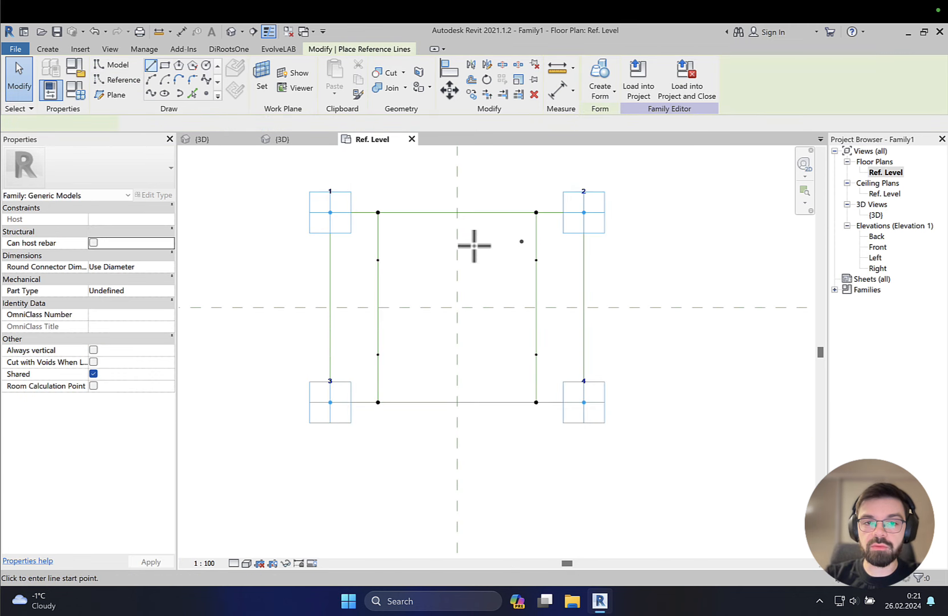
pyautogui.click(378, 260)
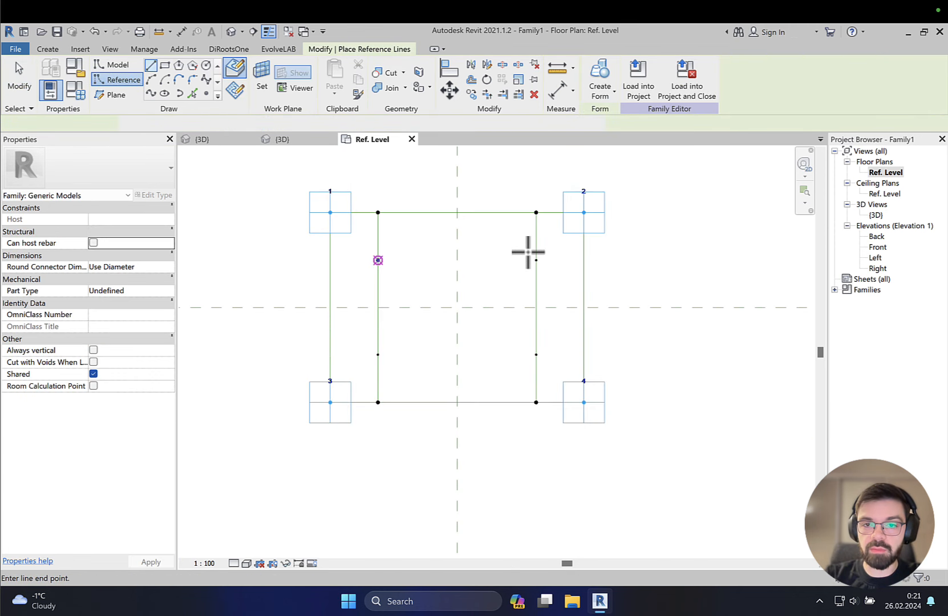
pyautogui.click(535, 259)
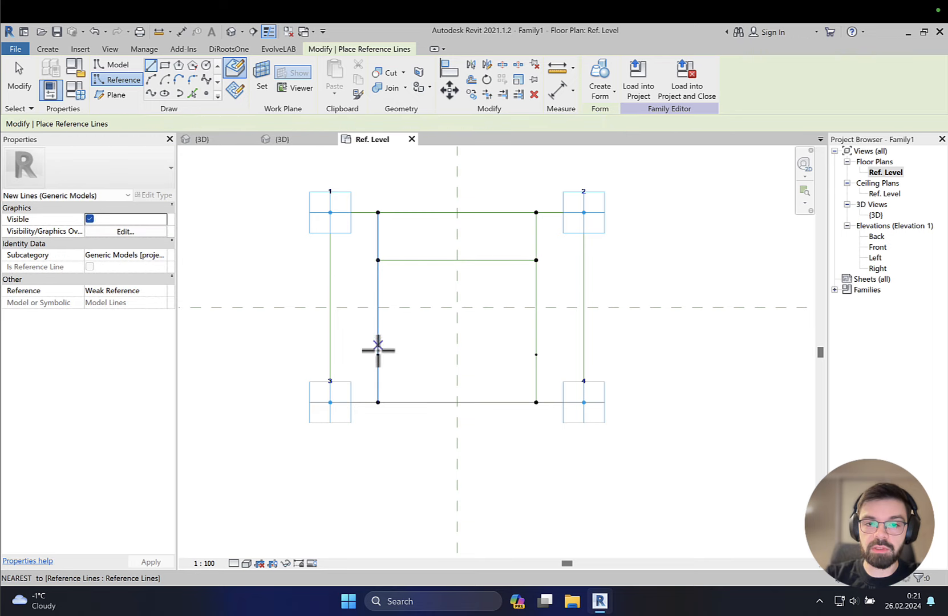
pyautogui.click(378, 354)
pyautogui.click(536, 354)
pyautogui.press('Escape')
pyautogui.press('Escape')
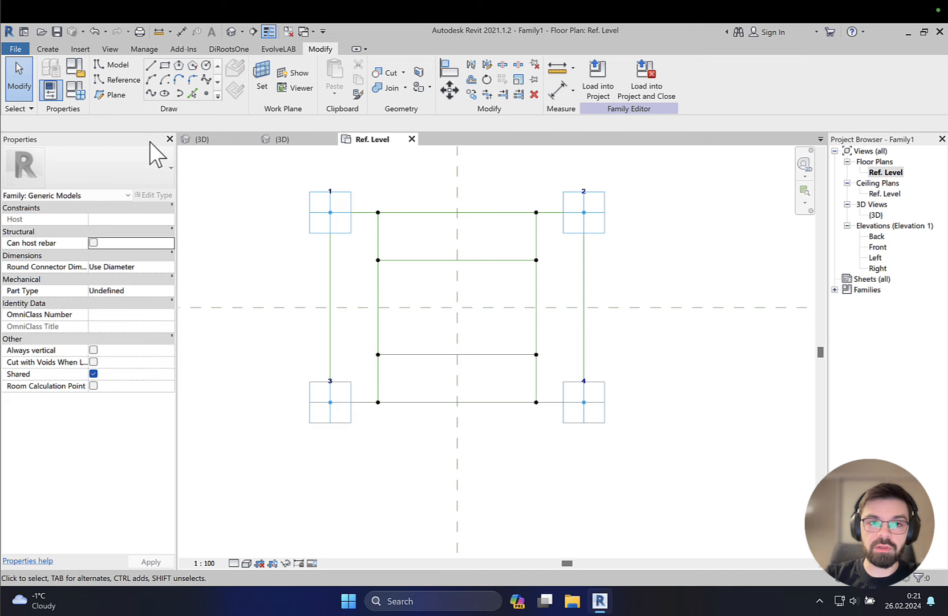
# Step: Set the main_off parameter to 500 in the family types
pyautogui.click(78, 94)
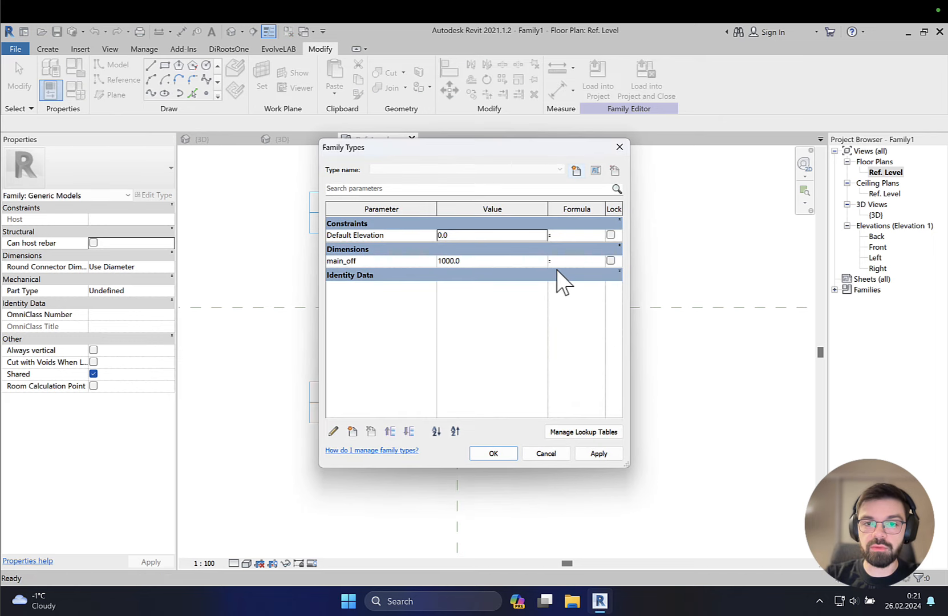
pyautogui.click(522, 262)
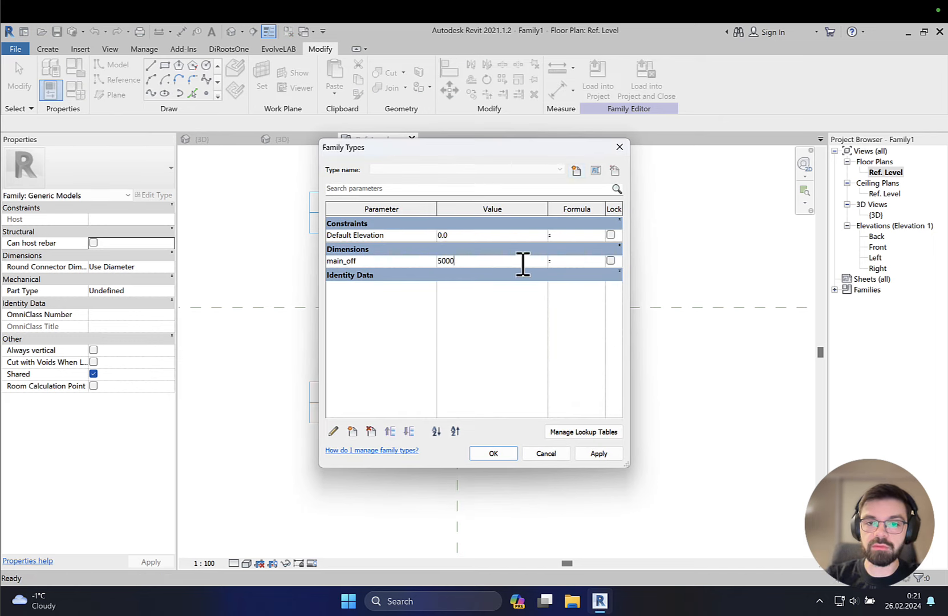
pyautogui.write('500')
pyautogui.click(507, 450)
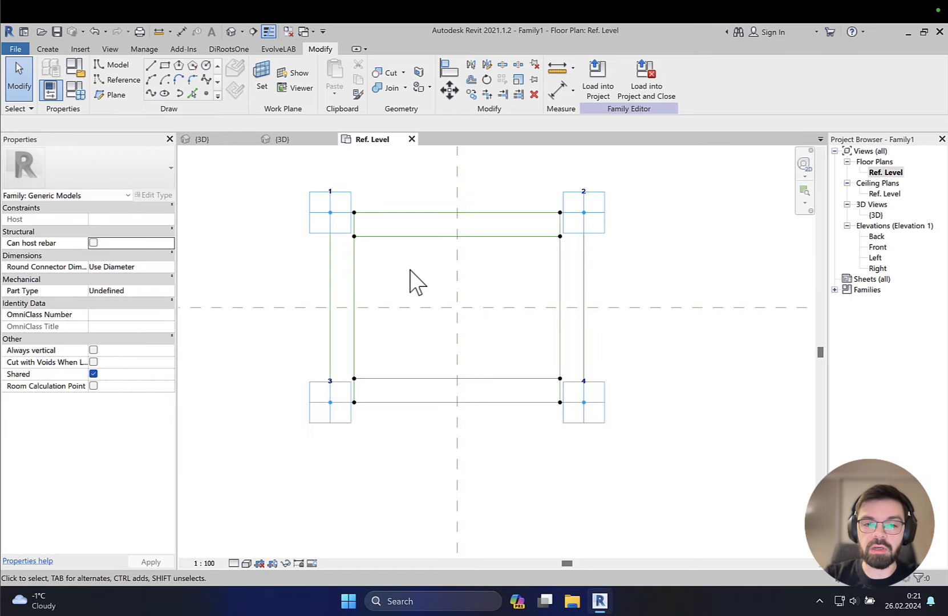
pyautogui.scroll(3, 406, 277)
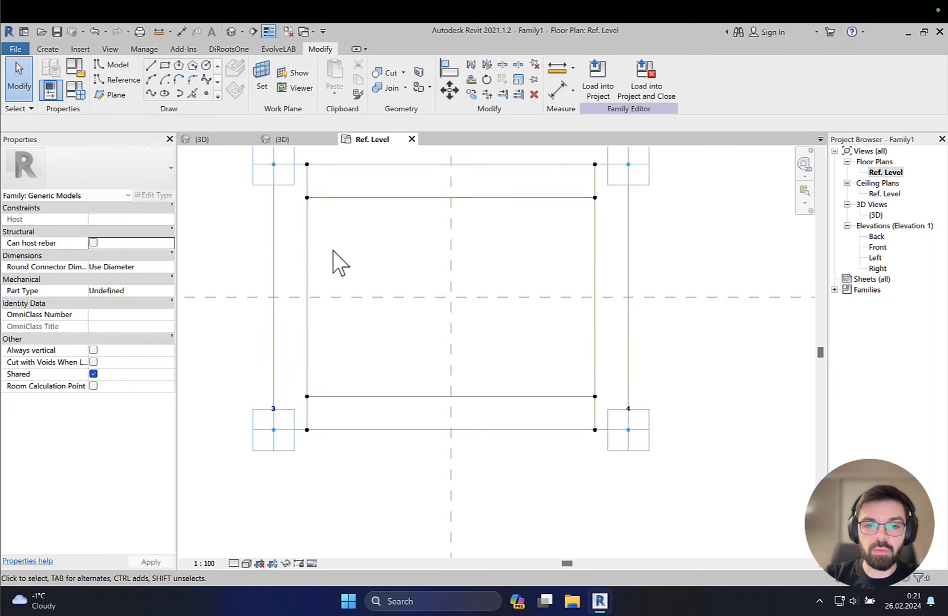
pyautogui.moveTo(333, 251); pyautogui.dragTo(349, 224, button='middle')
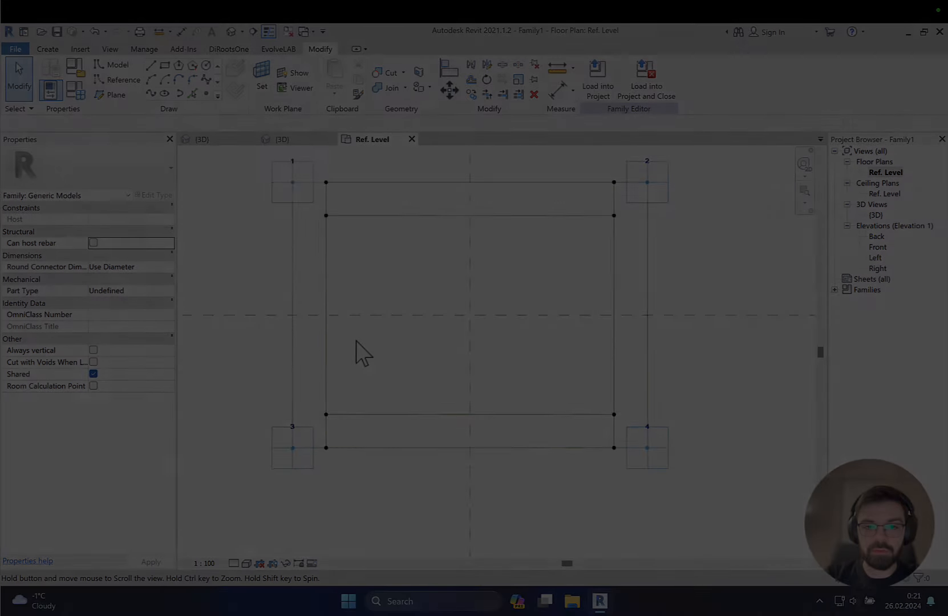
# Step: Draw diagonal reference lines from adaptive points 3 and 4 to the nearest ends of the lower inner horizontal line
pyautogui.scroll(2, 312, 388)
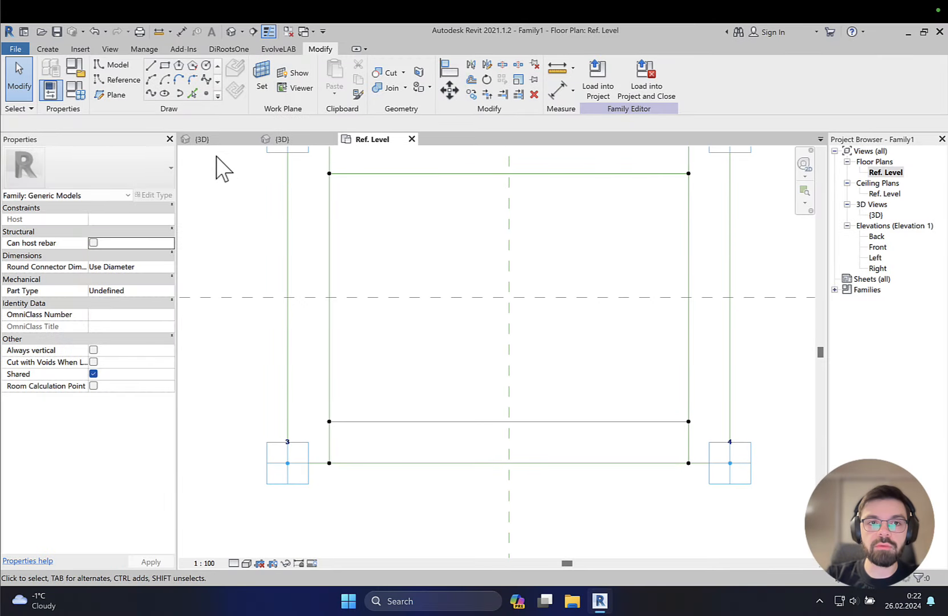
pyautogui.click(138, 80)
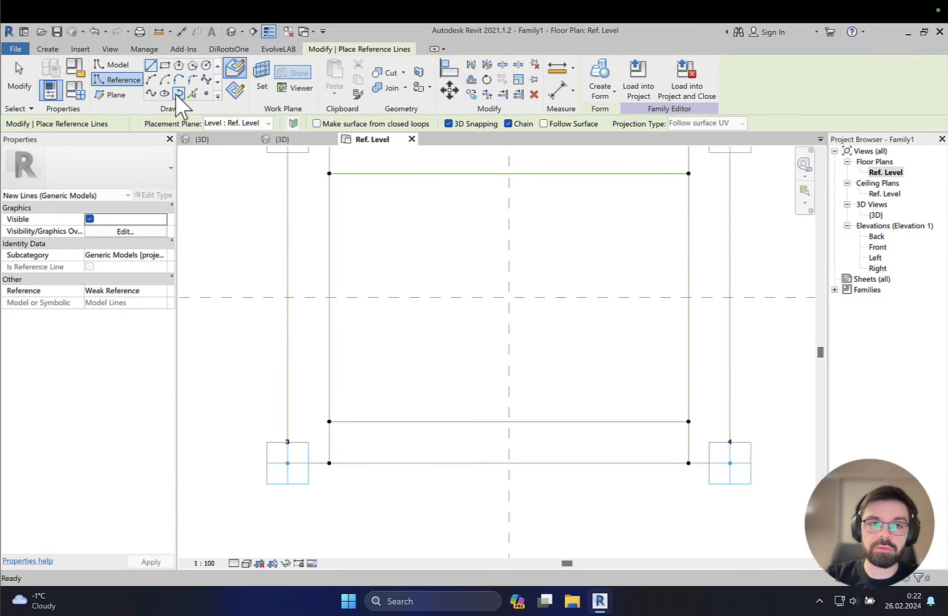
pyautogui.click(287, 463)
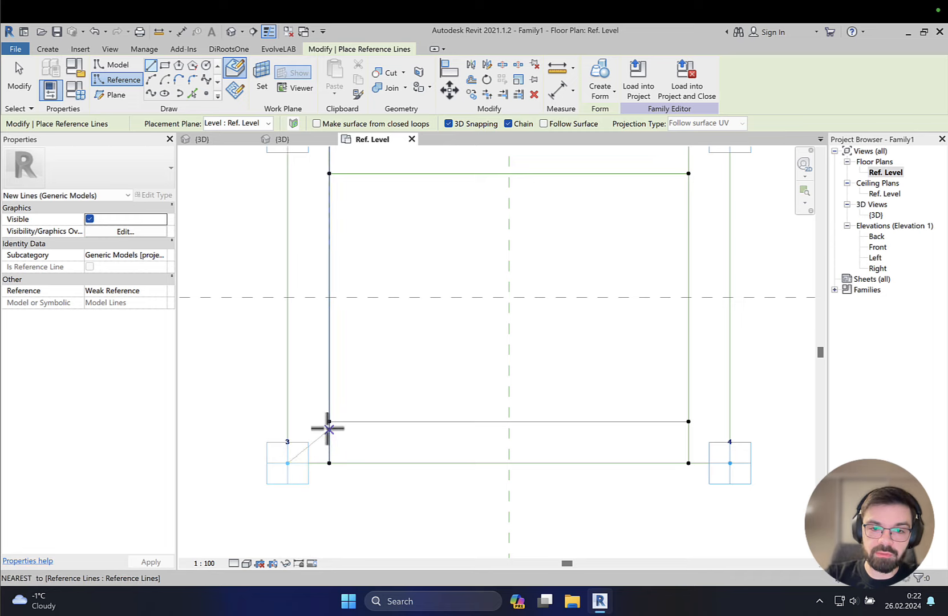
pyautogui.click(329, 421)
pyautogui.click(688, 421)
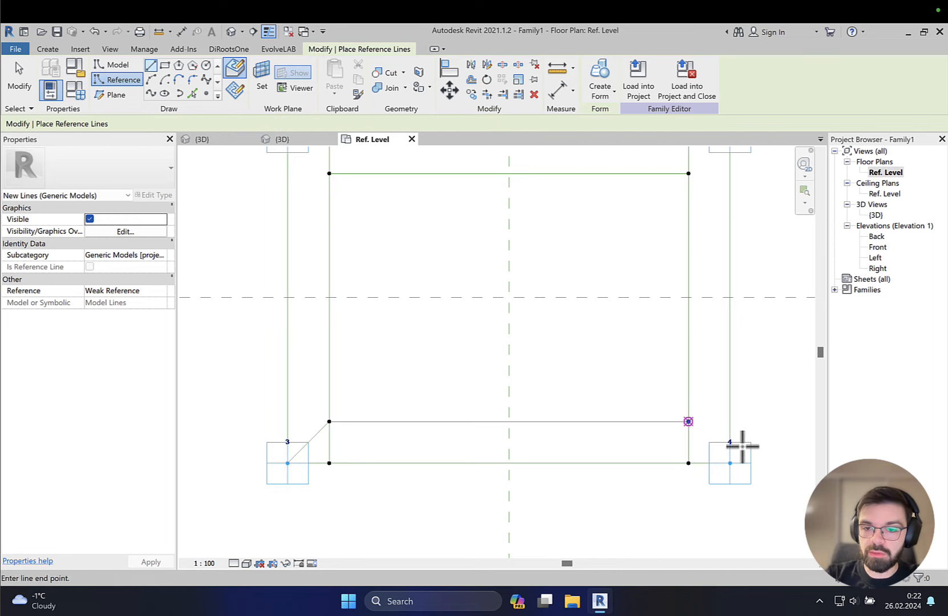
pyautogui.click(729, 462)
# Step: Draw diagonal reference lines from adaptive points 1 and 2 to the nearest ends of the upper inner horizontal line
pyautogui.moveTo(394, 185); pyautogui.dragTo(427, 322, button='middle')
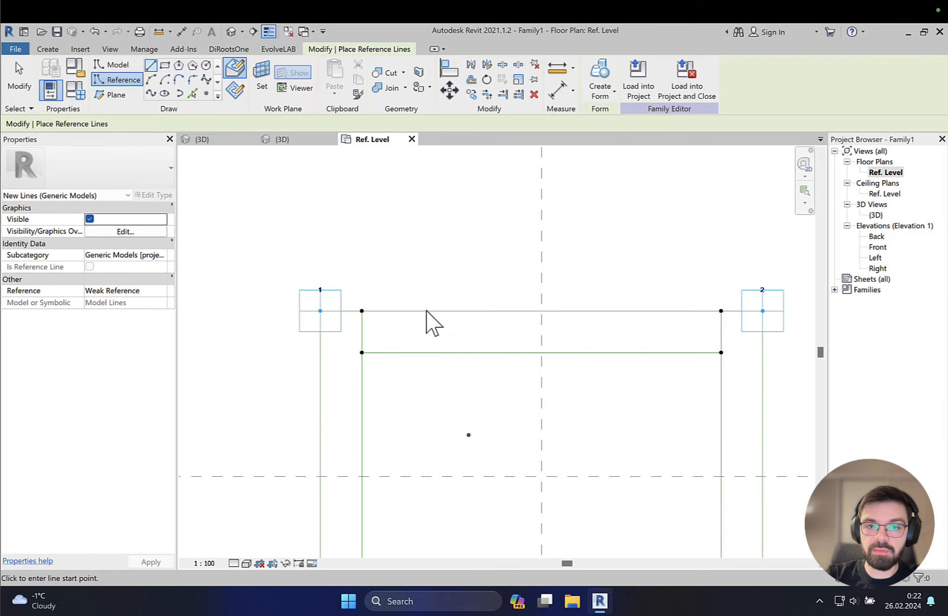
pyautogui.click(319, 310)
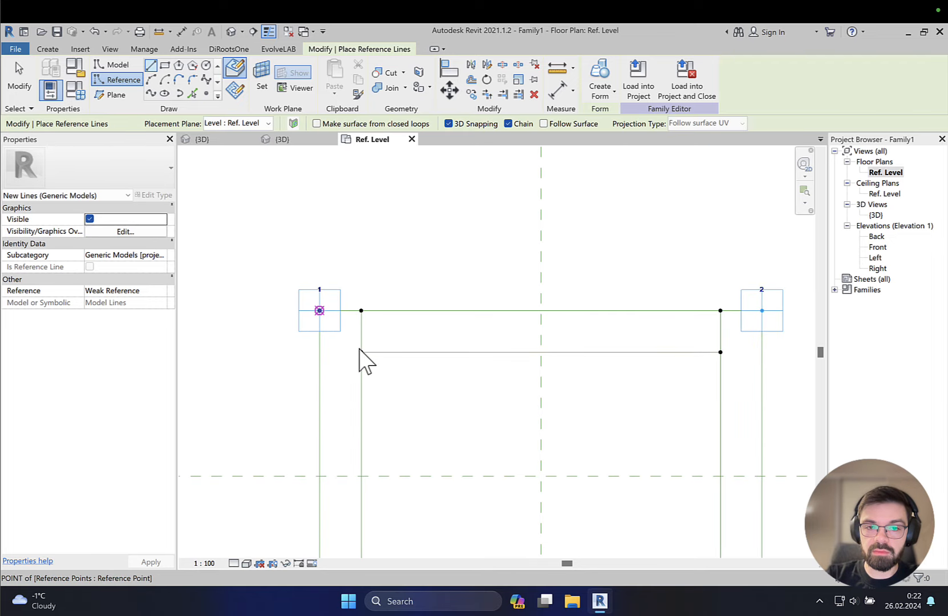
pyautogui.click(361, 352)
pyautogui.click(762, 310)
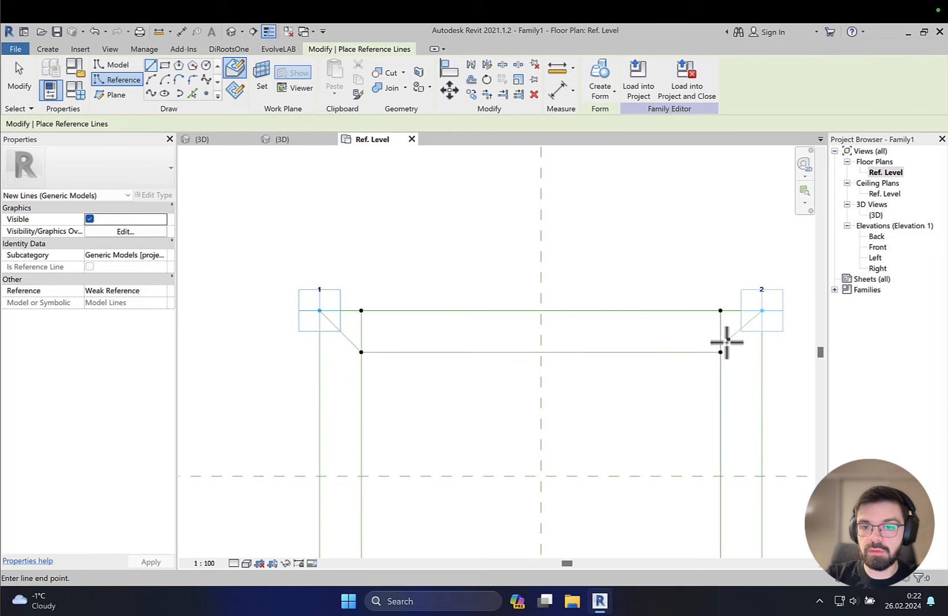
pyautogui.click(720, 352)
pyautogui.press('Escape')
pyautogui.press('Escape')
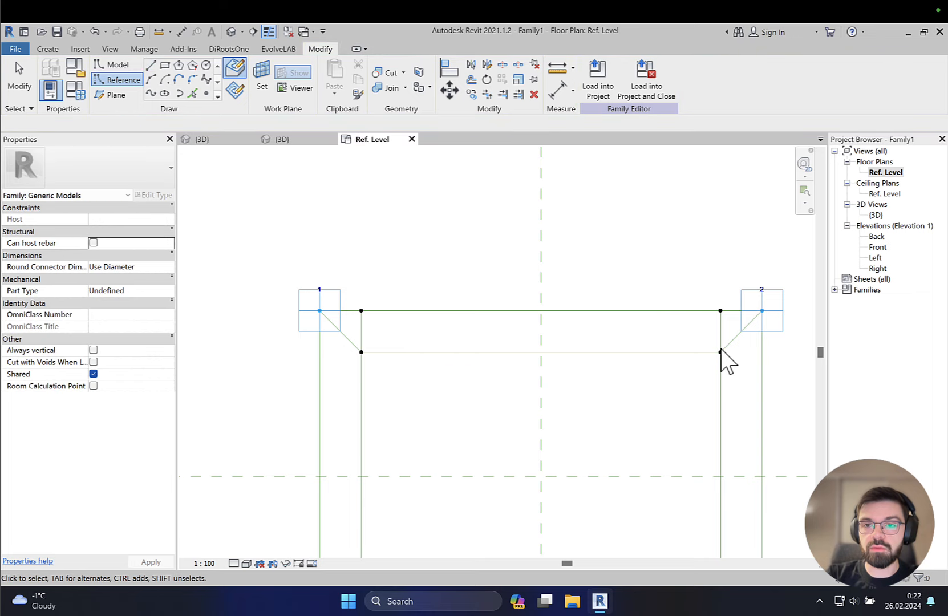
pyautogui.moveTo(724, 360); pyautogui.dragTo(673, 305, button='middle')
pyautogui.press('Escape')
pyautogui.scroll(-2, 627, 305)
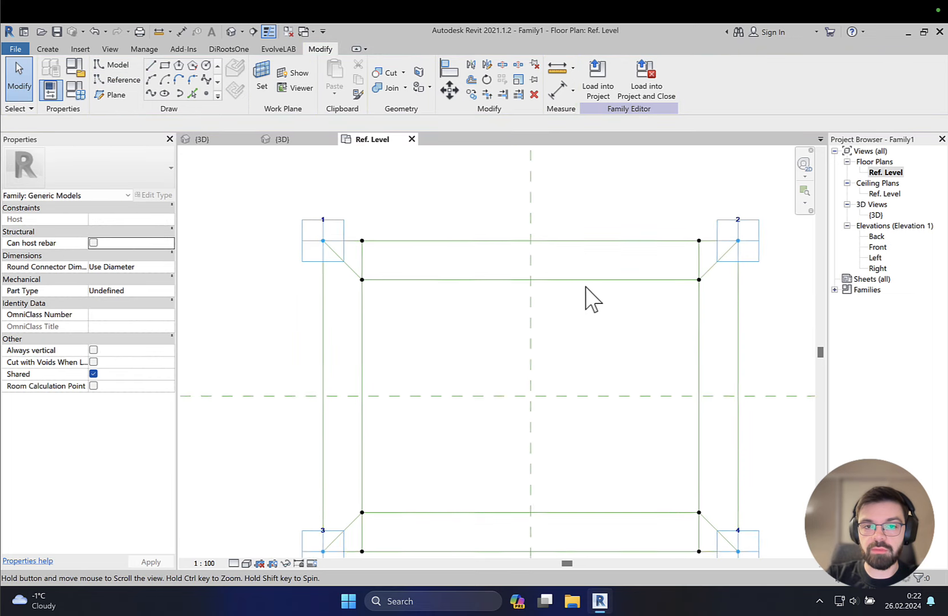
# Step: Temporarily hide the two full-height inner vertical reference lines in the Ref. Level view
pyautogui.click(391, 249)
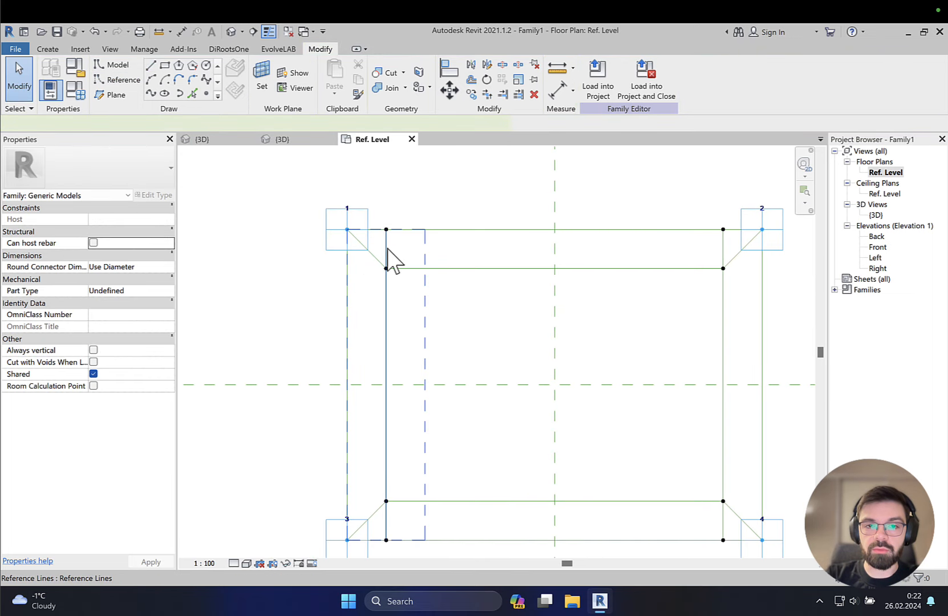
pyautogui.rightClick(388, 248)
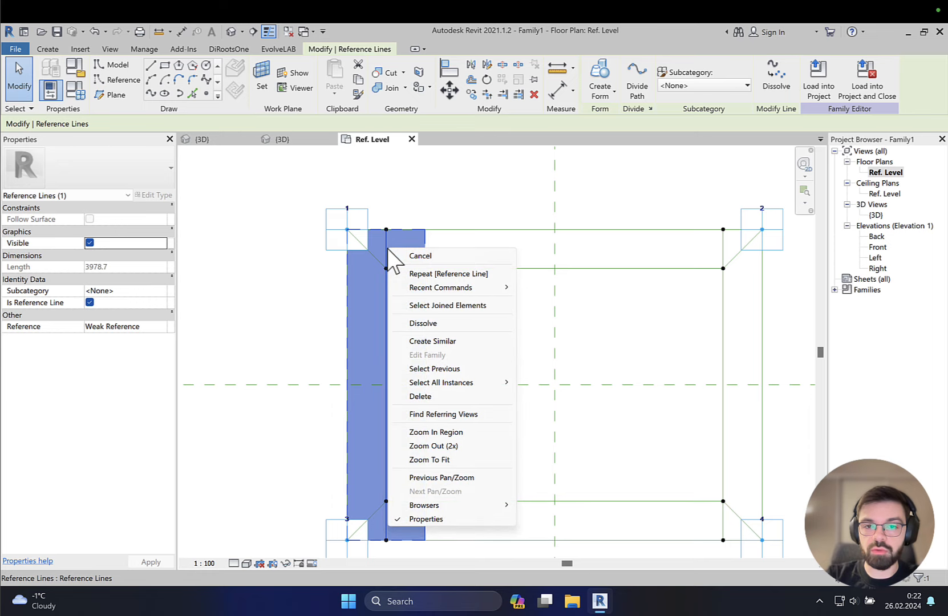
pyautogui.press('Escape')
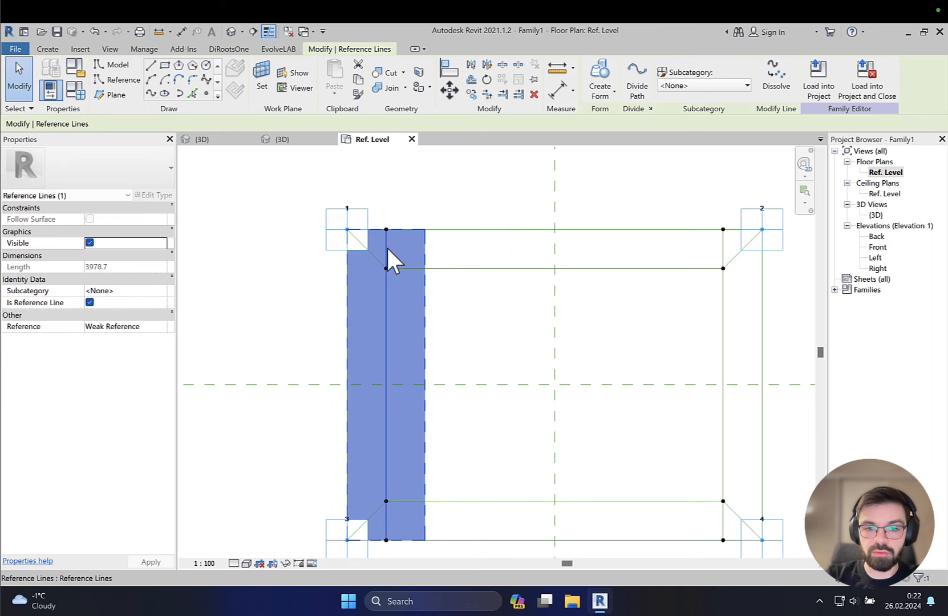
pyautogui.click(286, 566)
pyautogui.click(311, 534)
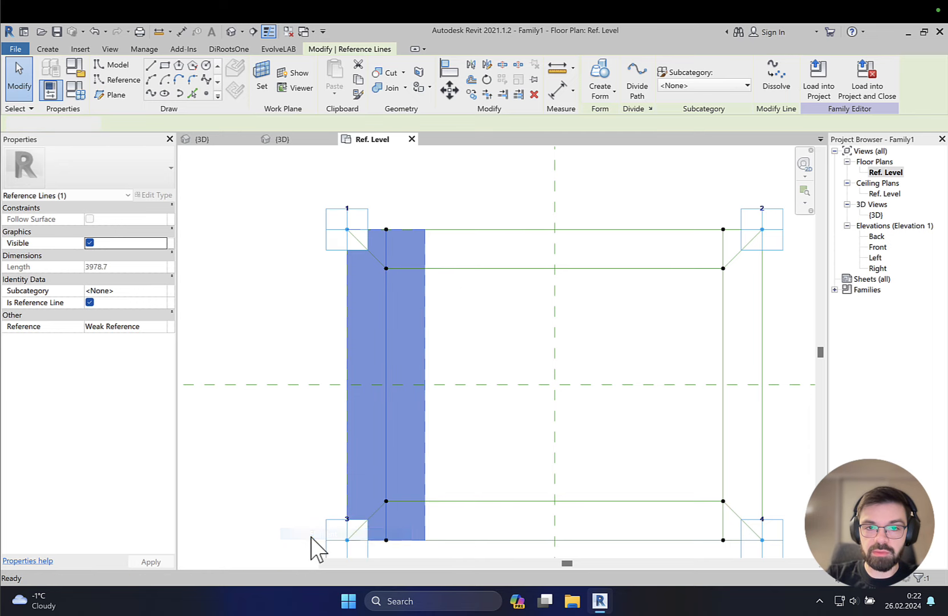
pyautogui.moveTo(639, 323); pyautogui.dragTo(592, 298, button='middle')
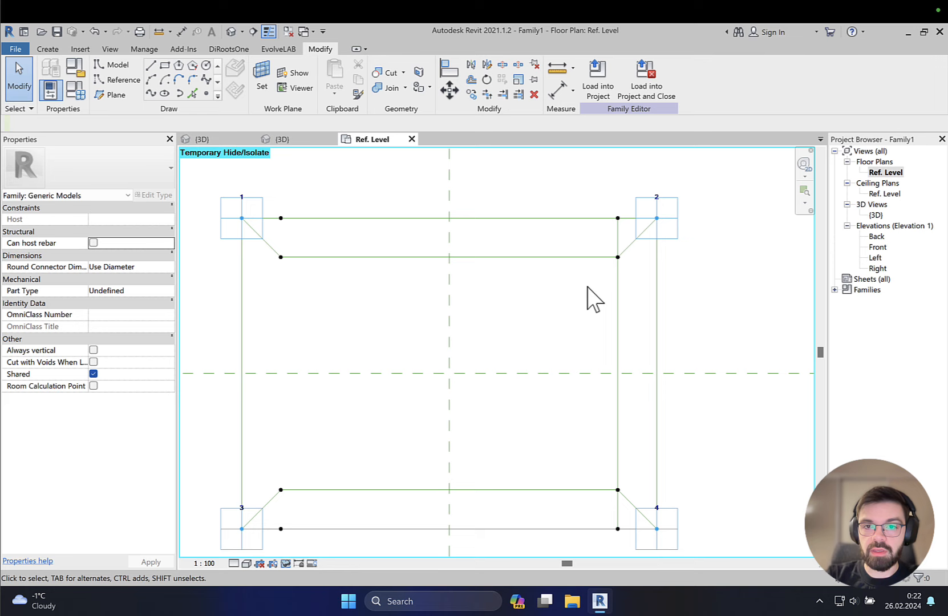
pyautogui.click(616, 248)
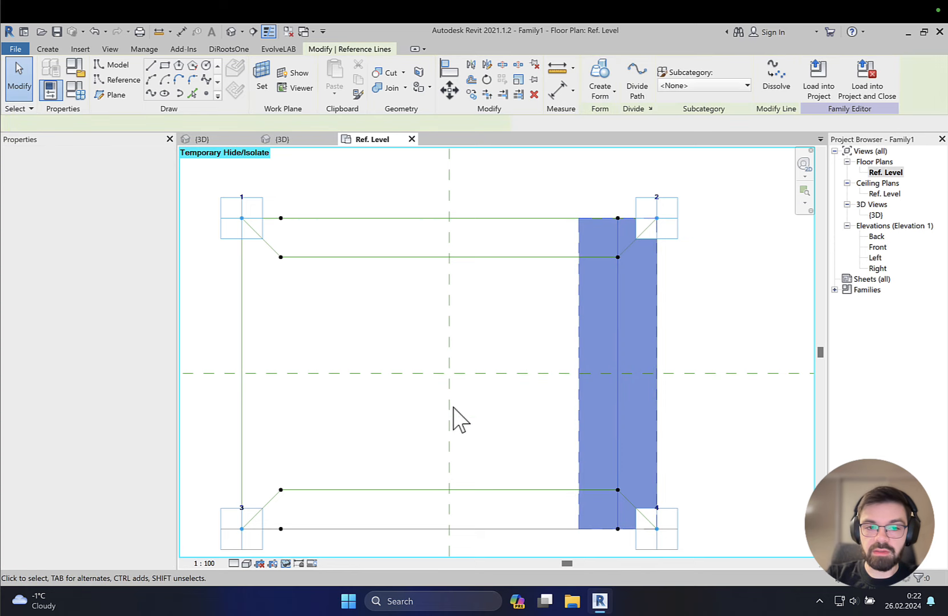
pyautogui.click(281, 562)
pyautogui.click(314, 536)
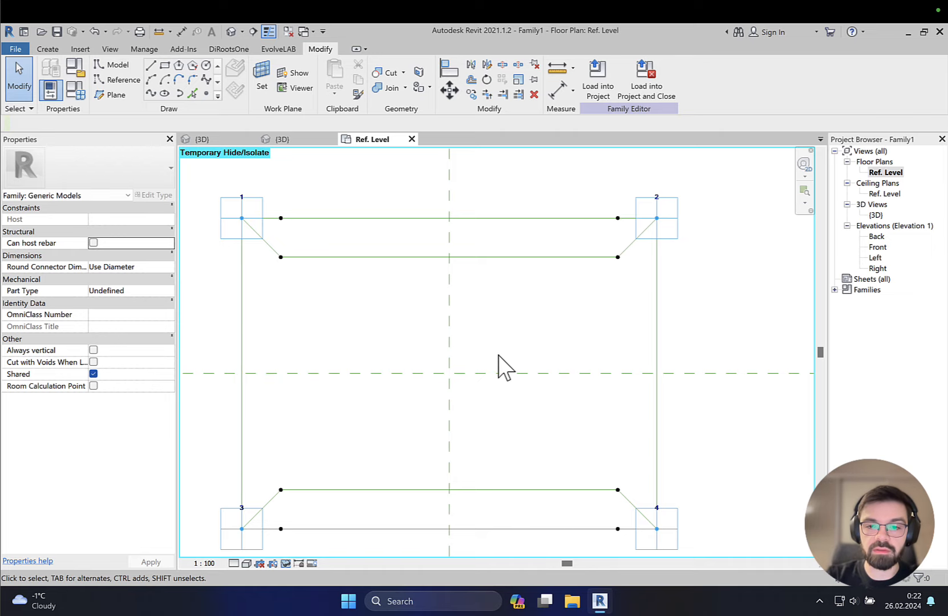
# Step: Draw two vertical reference lines joining the inner corner points of the upper and lower inner horizontal lines
pyautogui.moveTo(302, 377); pyautogui.dragTo(436, 331, button='middle')
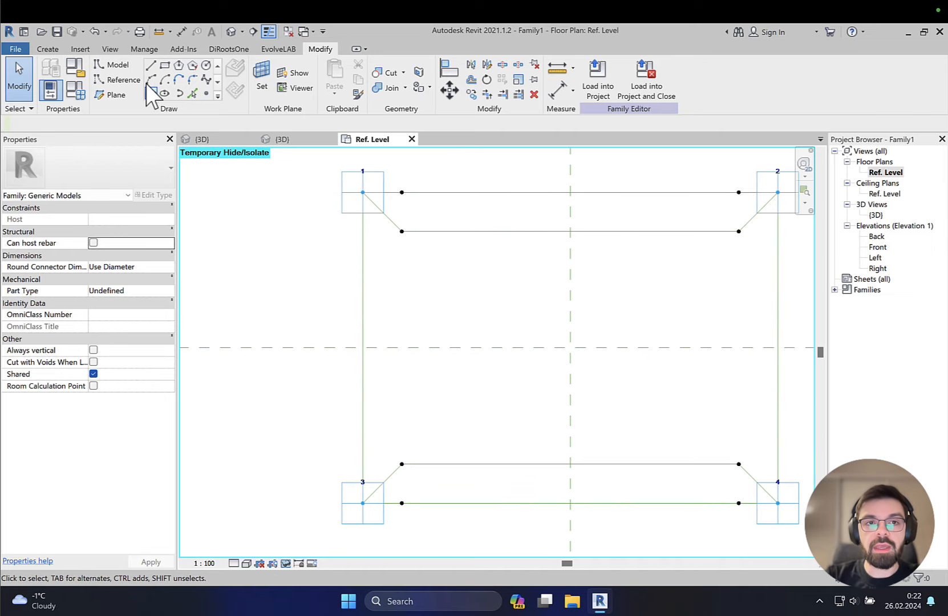
pyautogui.click(127, 80)
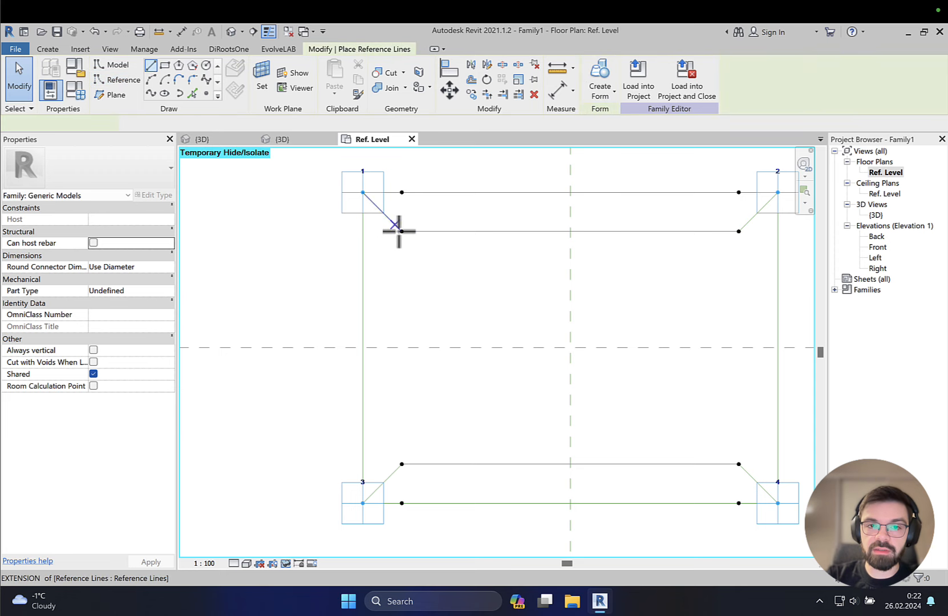
pyautogui.click(402, 463)
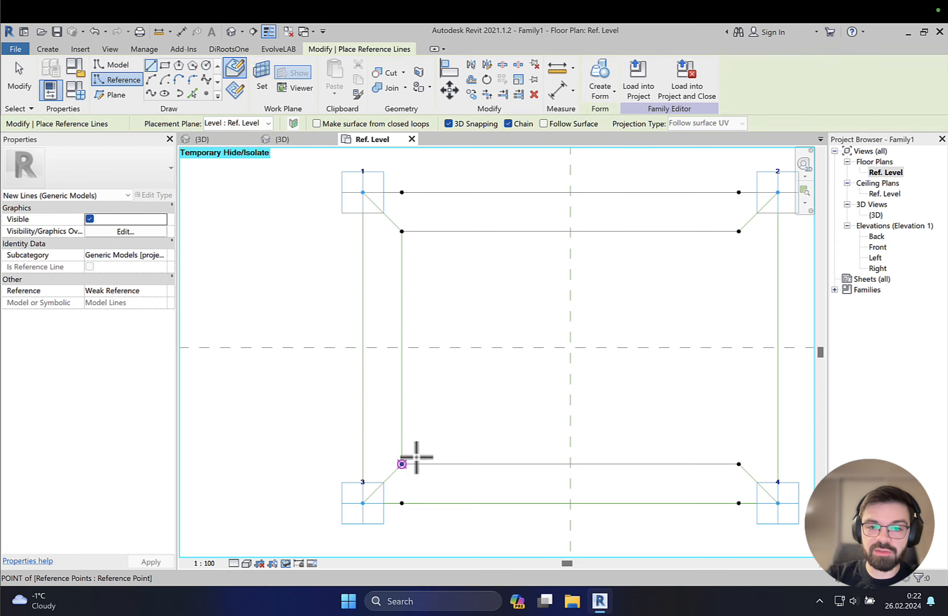
pyautogui.click(738, 231)
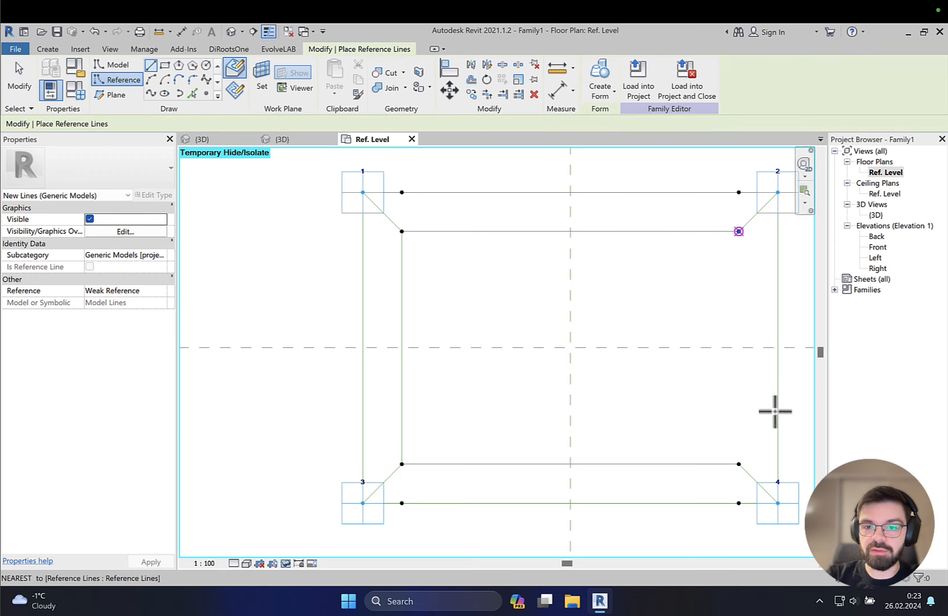
pyautogui.click(739, 463)
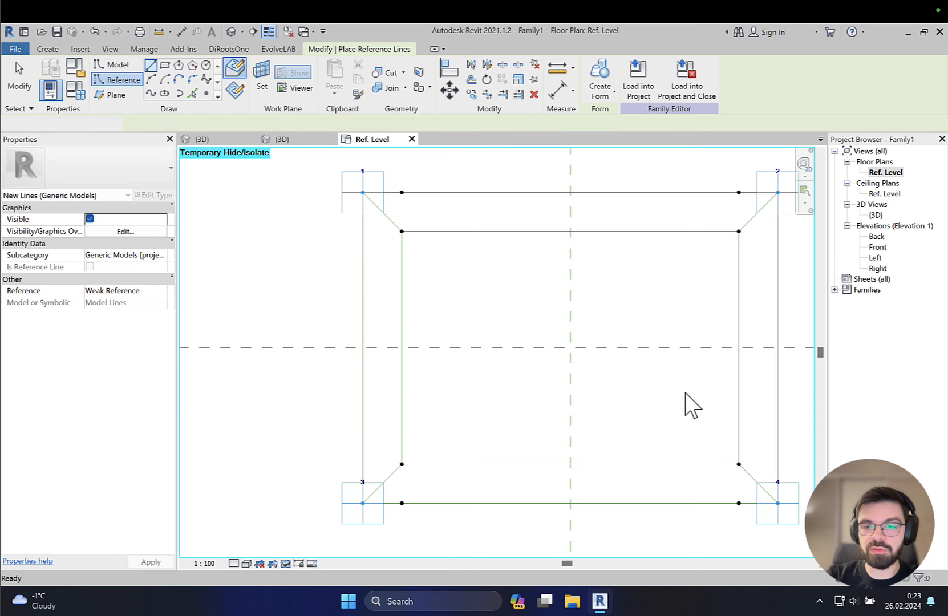
pyautogui.press('Escape')
pyautogui.press('Escape')
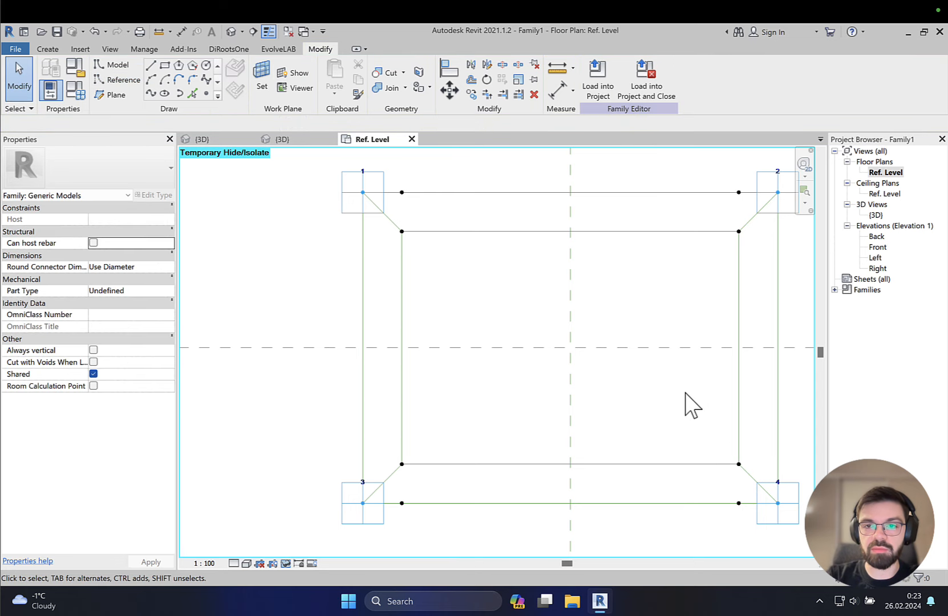
# Step: Try to create a form from the frame reference lines between adaptive points 1 and 2 in the plan view
pyautogui.click(395, 223)
pyautogui.click(447, 193)
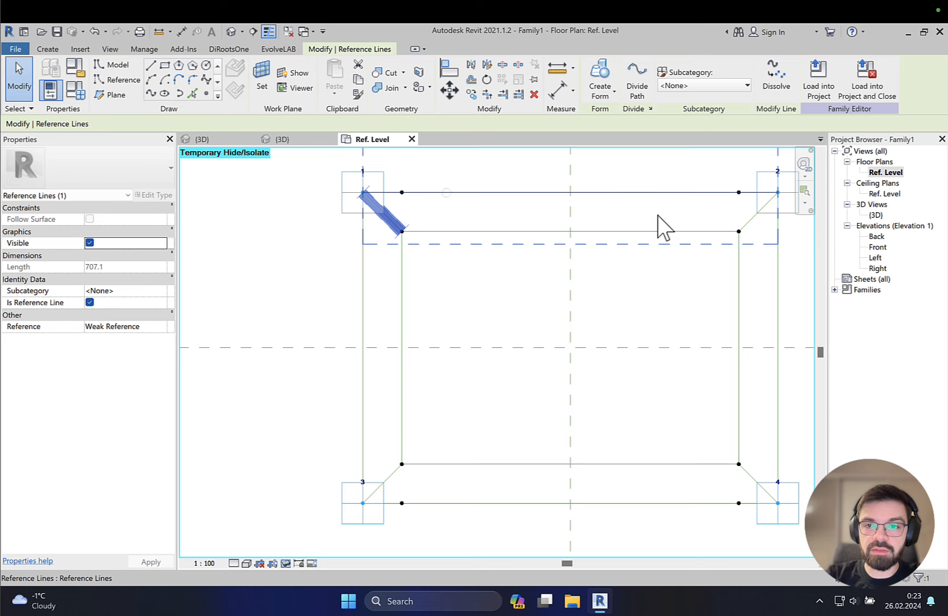
pyautogui.click(746, 220)
pyautogui.click(673, 273)
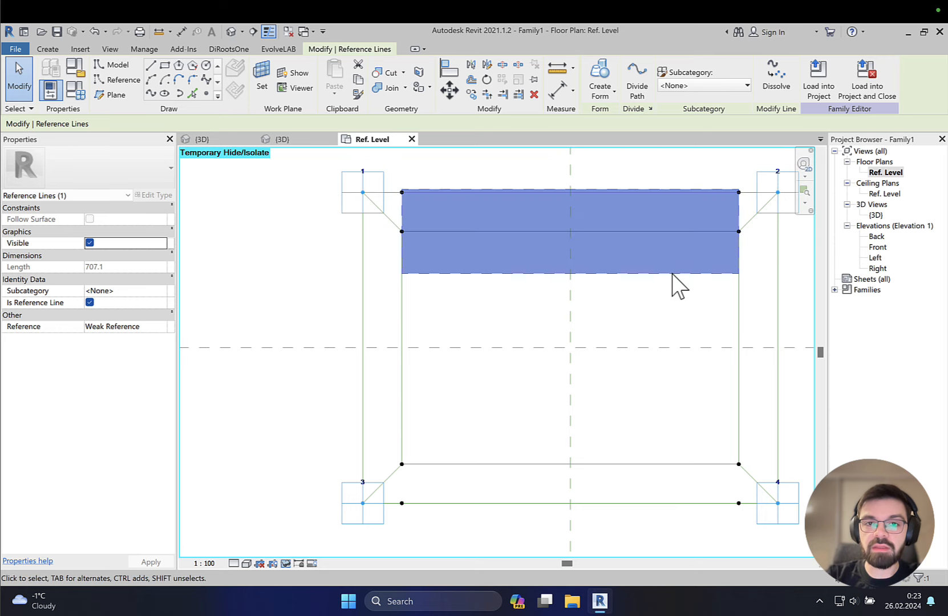
pyautogui.moveTo(672, 273); pyautogui.dragTo(593, 376, button='middle')
pyautogui.click(596, 67)
pyautogui.click(644, 307)
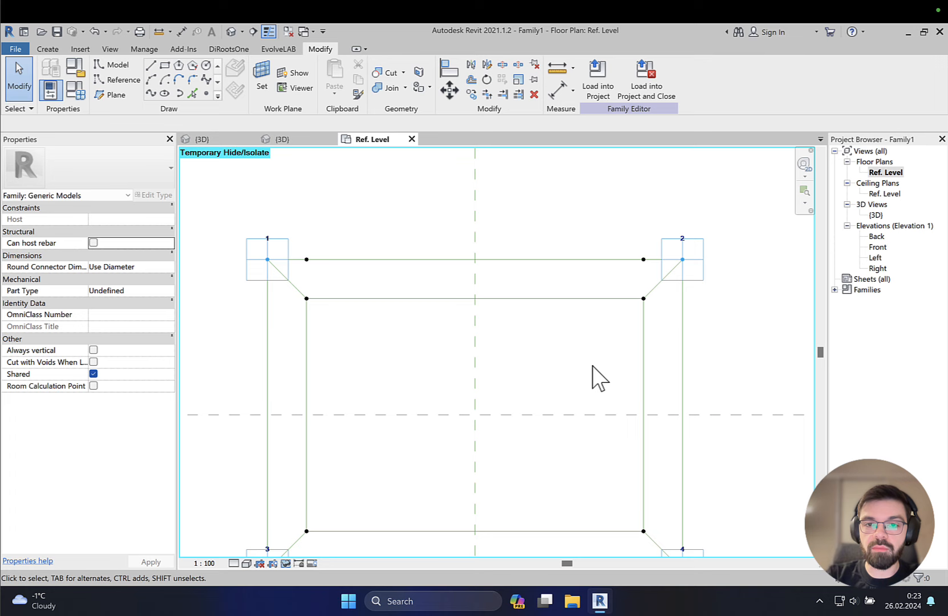
# Step: Open the family's 3D view and orbit it to an angled view of the frame
pyautogui.click(301, 140)
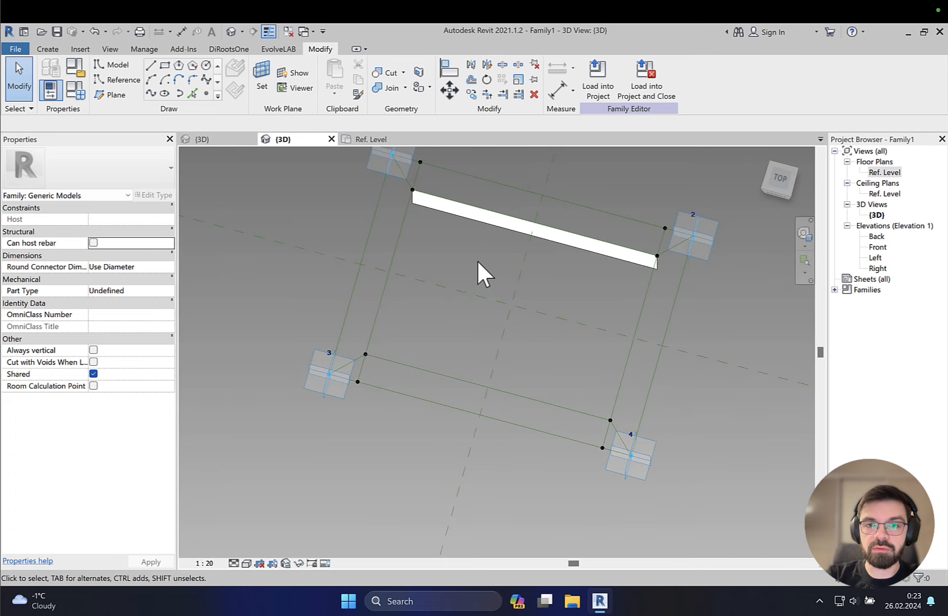
pyautogui.keyDown('shift'); pyautogui.moveTo(476, 259); pyautogui.dragTo(472, 358, button='middle'); pyautogui.keyUp('shift')
pyautogui.moveTo(444, 401); pyautogui.dragTo(469, 357, button='middle')
pyautogui.scroll(2, 450, 371)
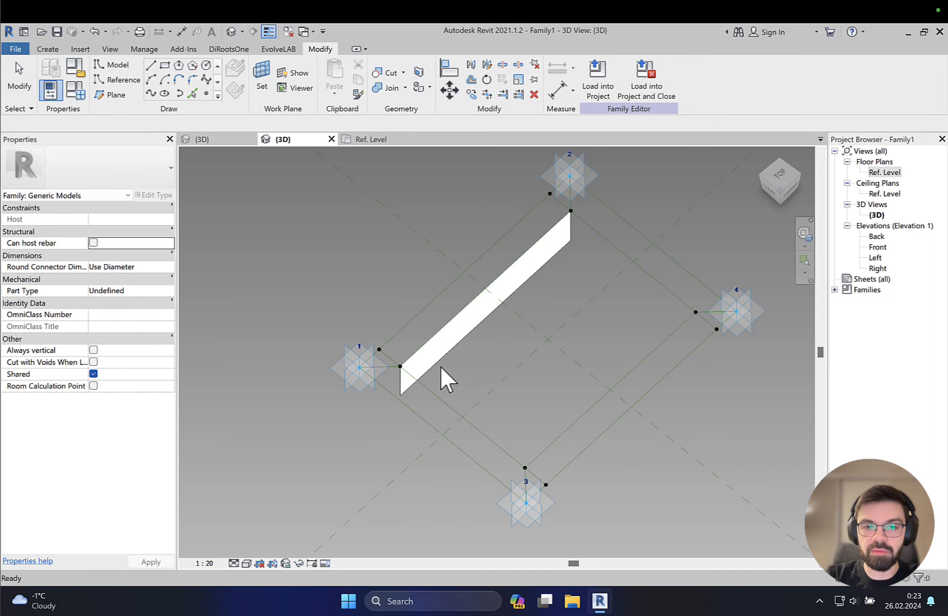
# Step: Undo the form created from the inner horizontal line
pyautogui.hotkey('ctrl', 'z')
pyautogui.press('super')
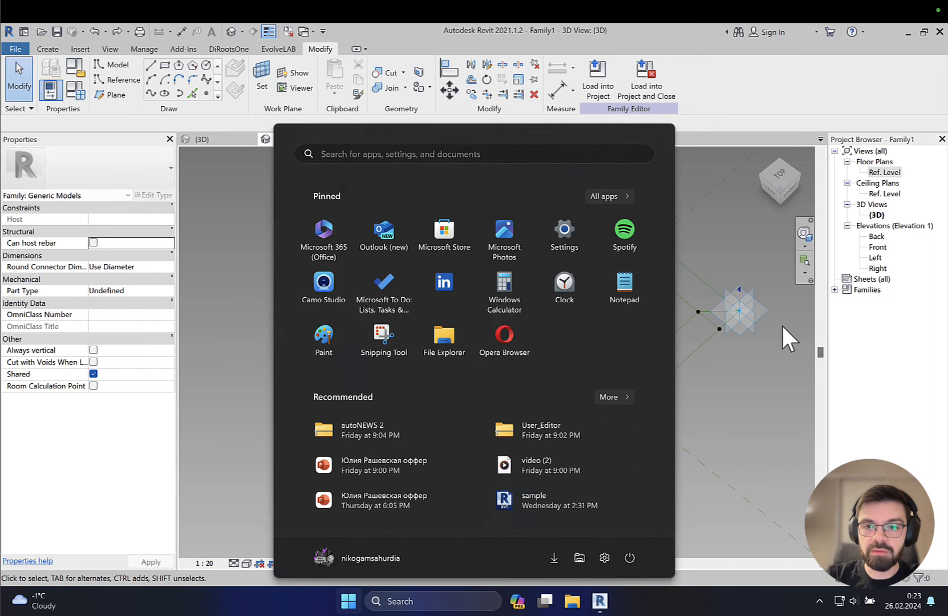
pyautogui.press('super')
# Step: Create a form from the four reference lines bounding the frame strip between adaptive points 1 and 2
pyautogui.scroll(2, 399, 356)
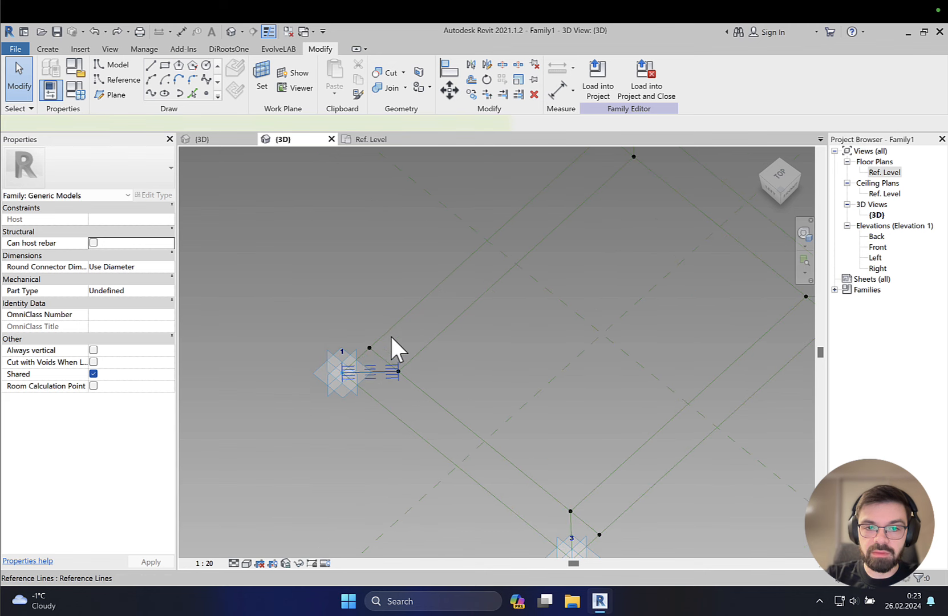
pyautogui.click(395, 332)
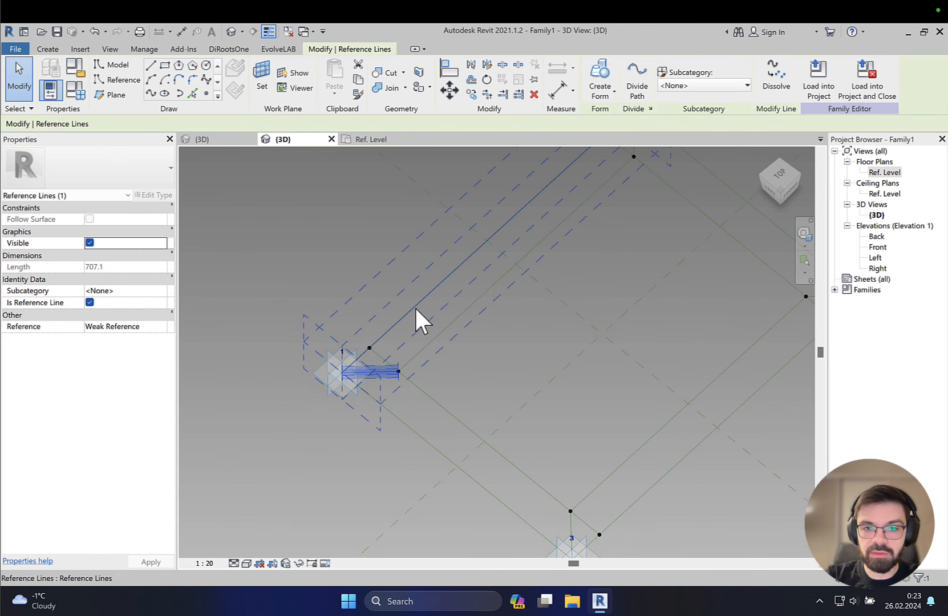
pyautogui.press('alt')
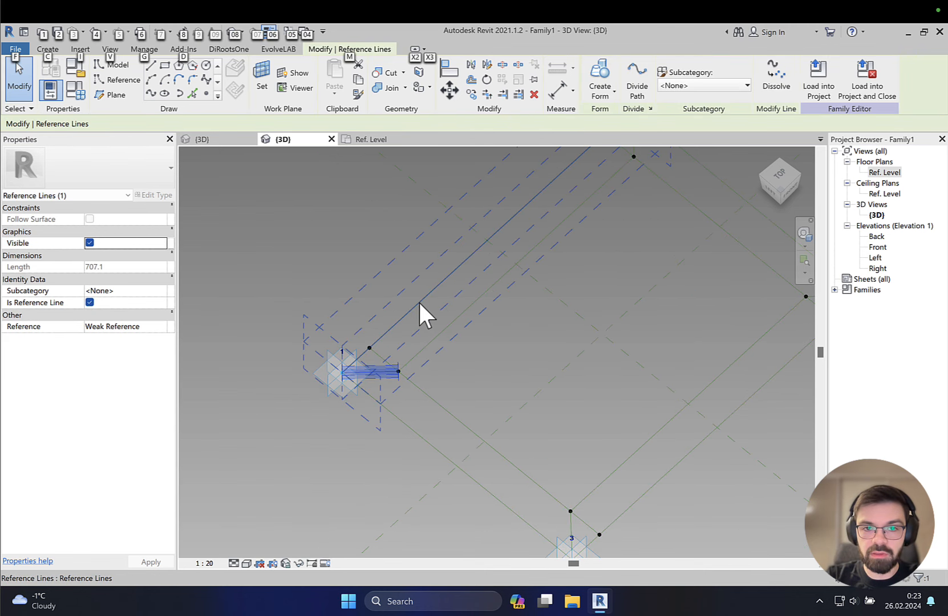
pyautogui.click(419, 301)
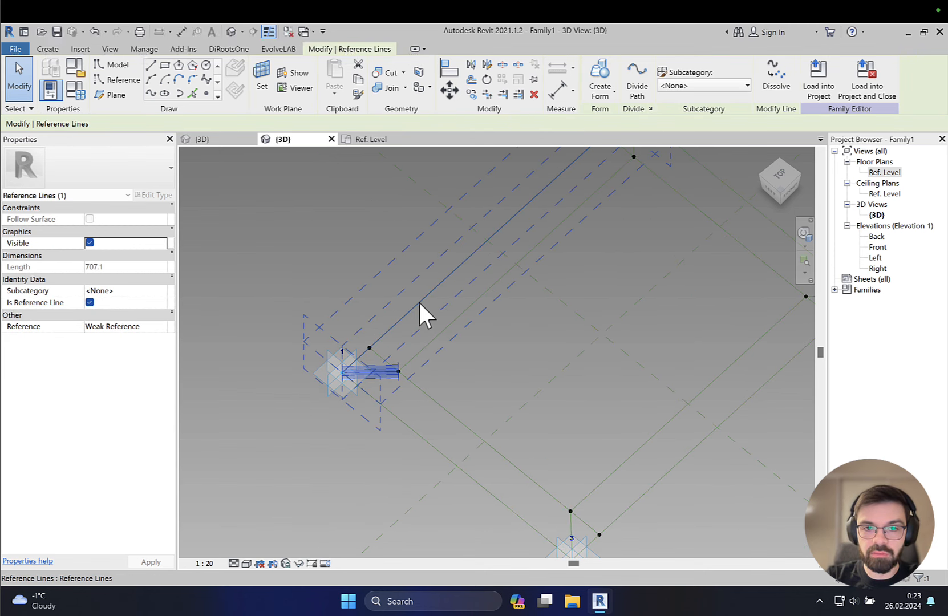
pyautogui.keyDown('ctrl'); pyautogui.click(387, 370); pyautogui.keyUp('ctrl')
pyautogui.keyDown('ctrl'); pyautogui.click(441, 331); pyautogui.keyUp('ctrl')
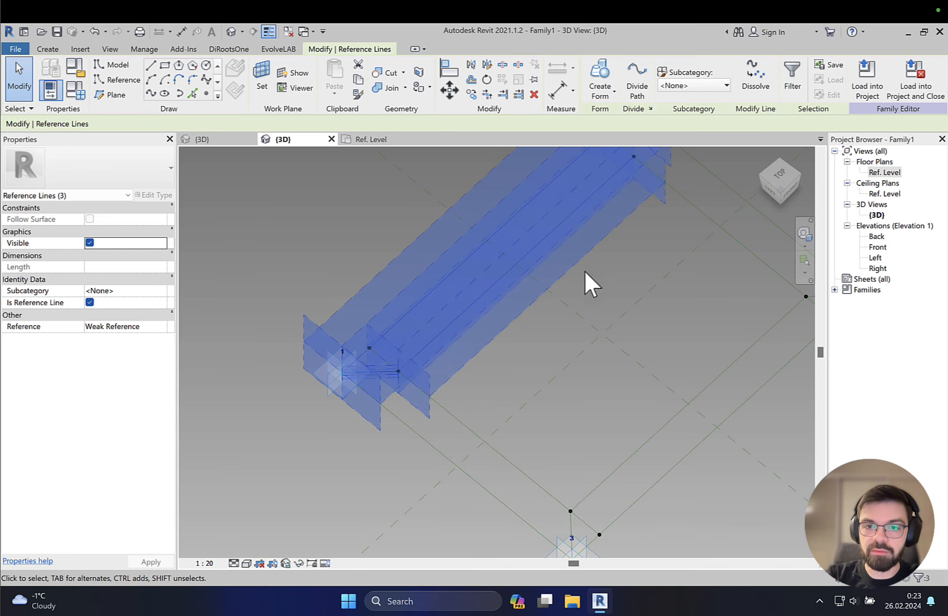
pyautogui.moveTo(602, 173); pyautogui.dragTo(536, 227, button='middle')
pyautogui.keyDown('ctrl'); pyautogui.click(567, 196); pyautogui.keyUp('ctrl')
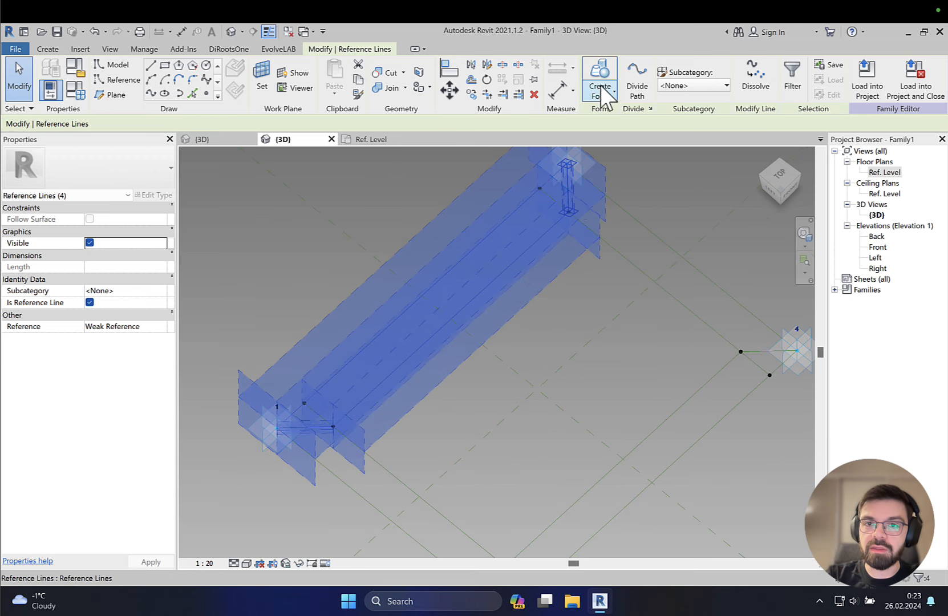
pyautogui.click(606, 77)
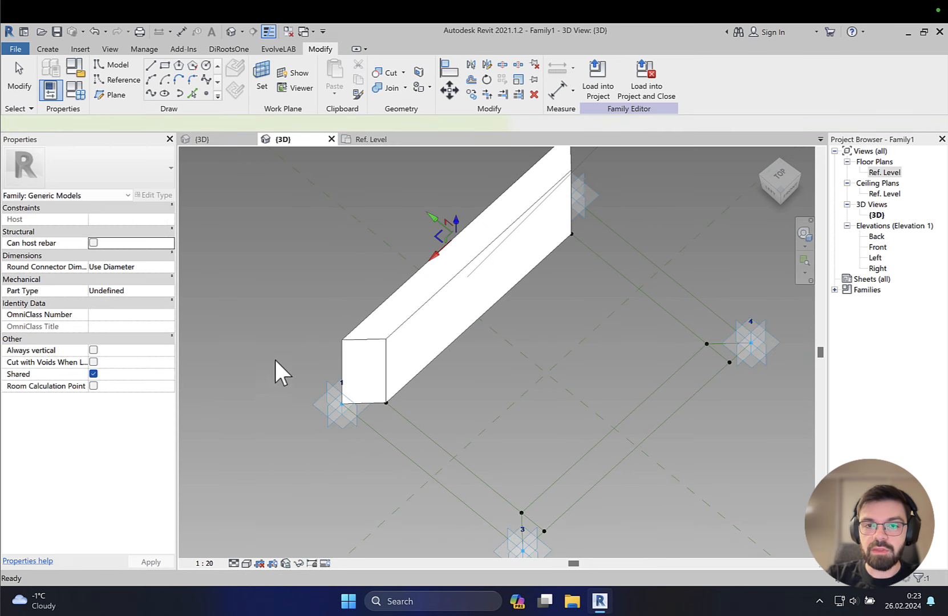
# Step: Delete the top face of the extruded frame form between adaptive points 1 and 2
pyautogui.click(422, 302)
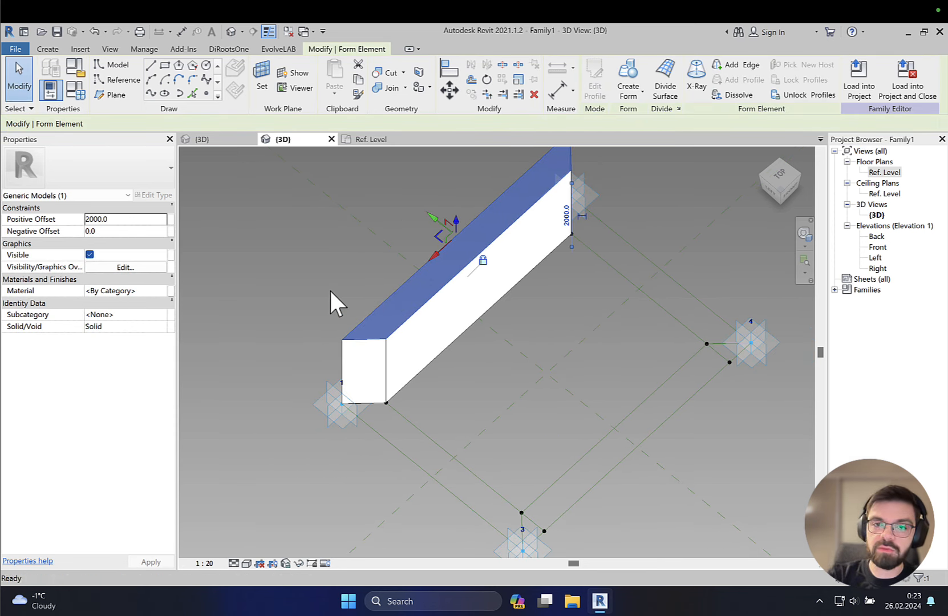
pyautogui.press('Delete')
# Step: Create a form from the four reference lines bounding the frame strip between adaptive points 1 and 3, and delete its top face
pyautogui.moveTo(446, 320); pyautogui.dragTo(397, 209, button='middle')
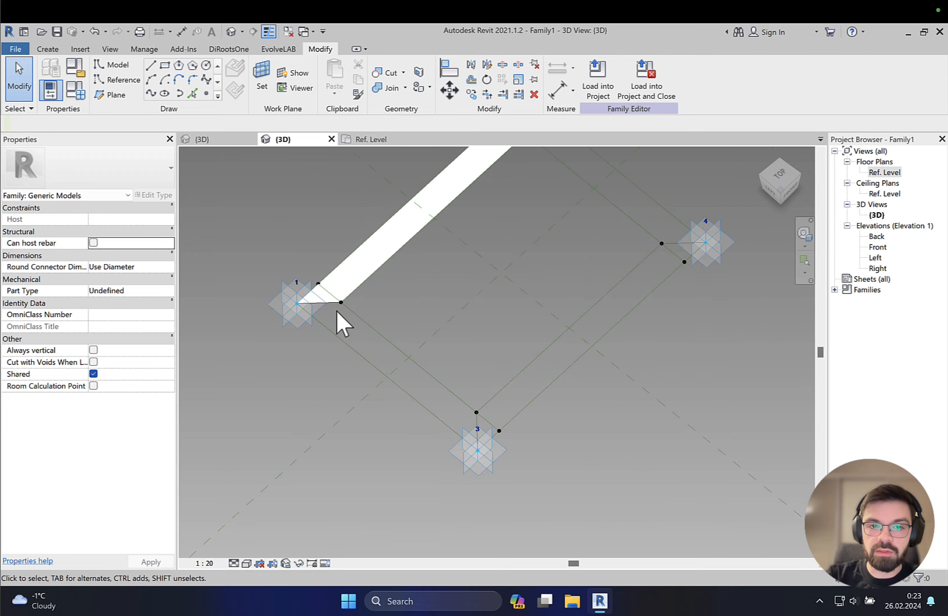
pyautogui.scroll(2, 335, 307)
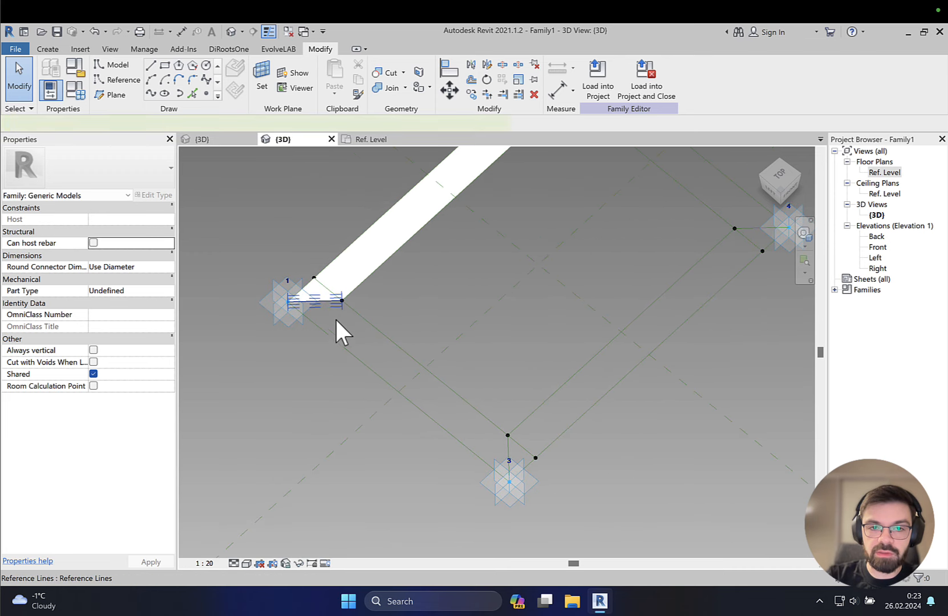
pyautogui.click(335, 319)
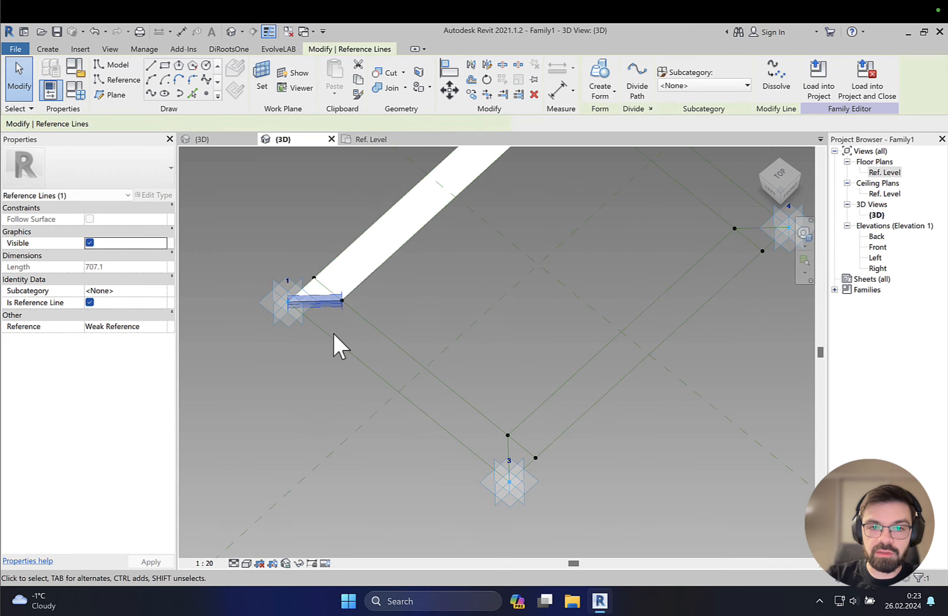
pyautogui.keyDown('ctrl'); pyautogui.click(374, 331); pyautogui.keyUp('ctrl')
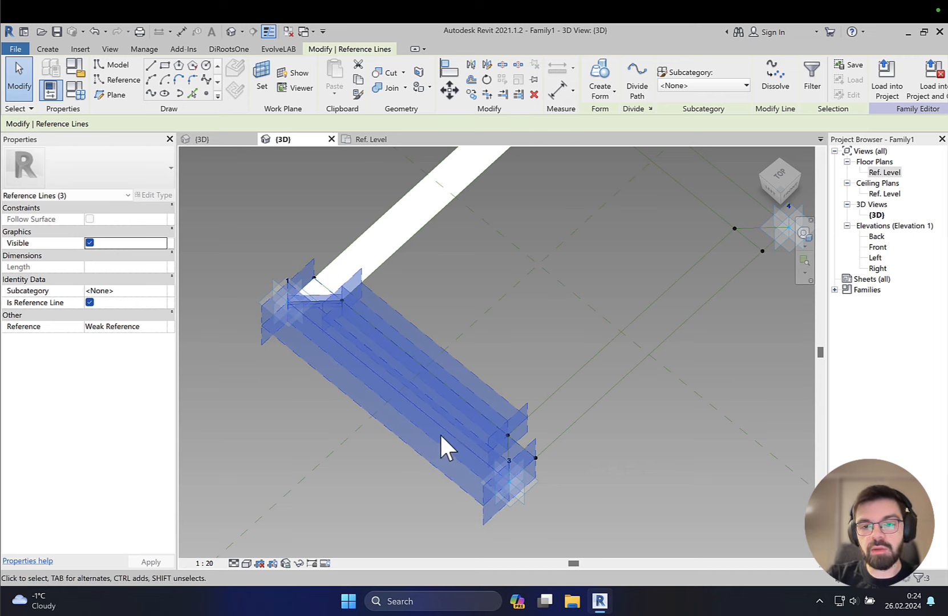
pyautogui.keyDown('shift'); pyautogui.moveTo(440, 435); pyautogui.dragTo(535, 398, button='middle'); pyautogui.keyUp('shift')
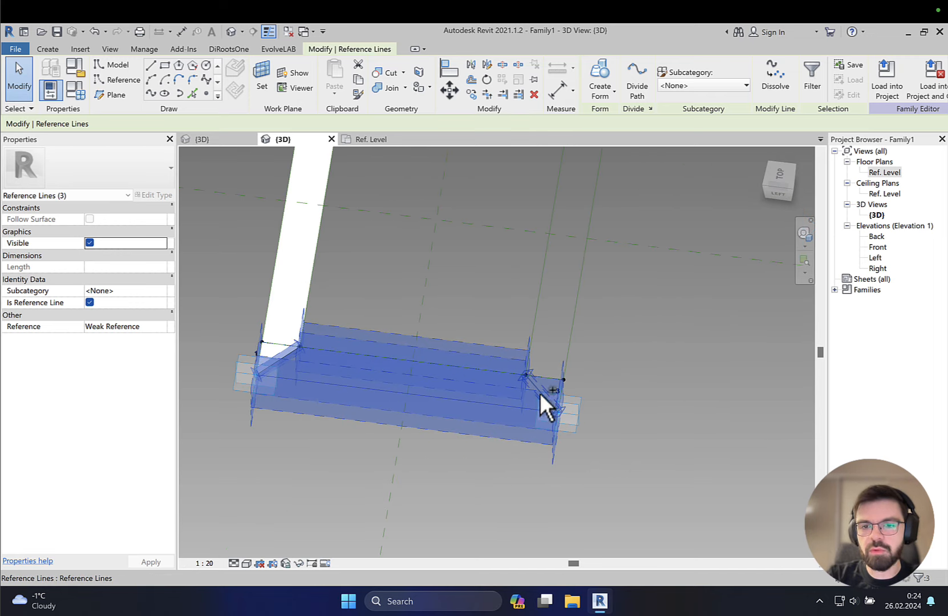
pyautogui.keyDown('ctrl'); pyautogui.click(540, 392); pyautogui.keyUp('ctrl')
pyautogui.keyDown('shift'); pyautogui.moveTo(618, 382); pyautogui.dragTo(582, 2, button='middle'); pyautogui.keyUp('shift')
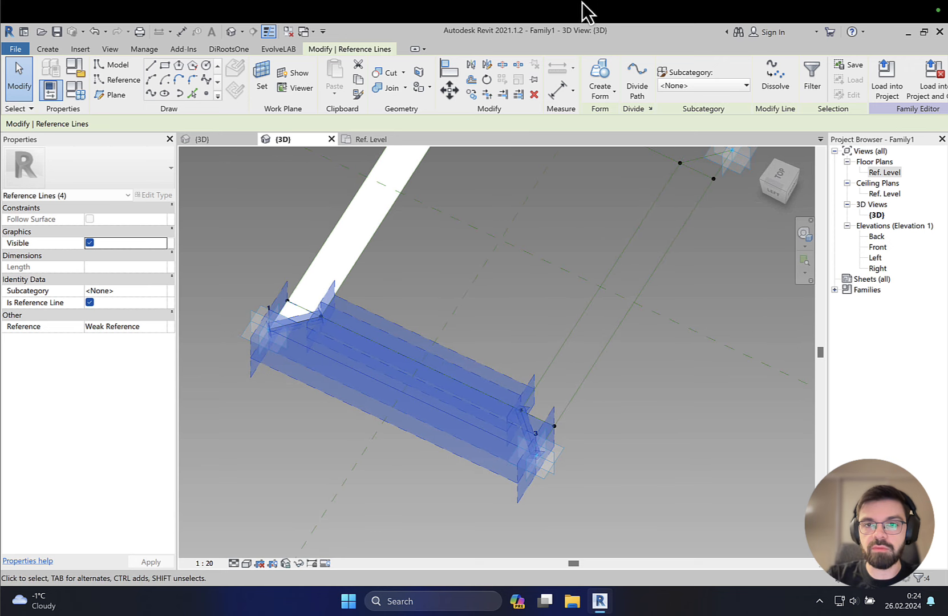
pyautogui.click(599, 95)
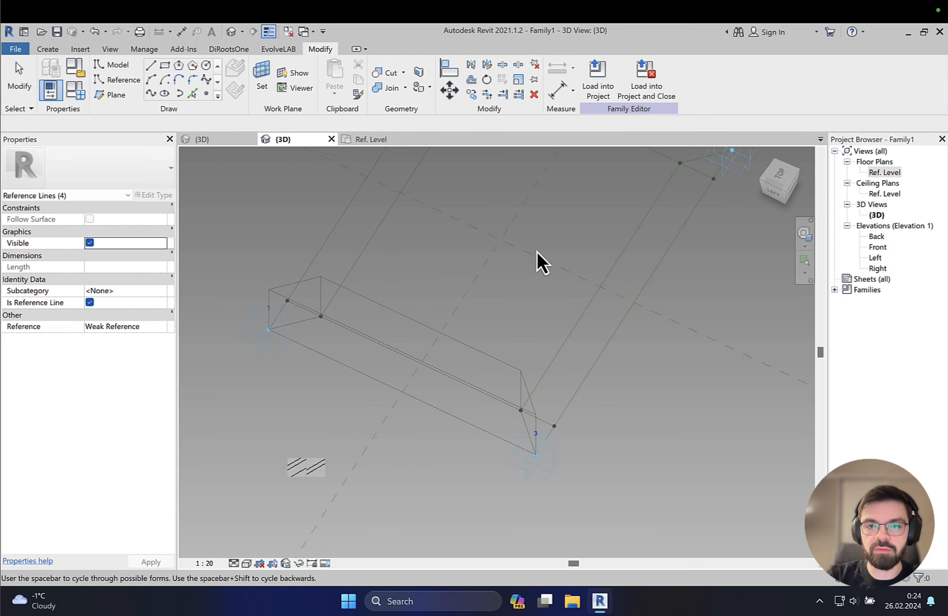
pyautogui.click(449, 276)
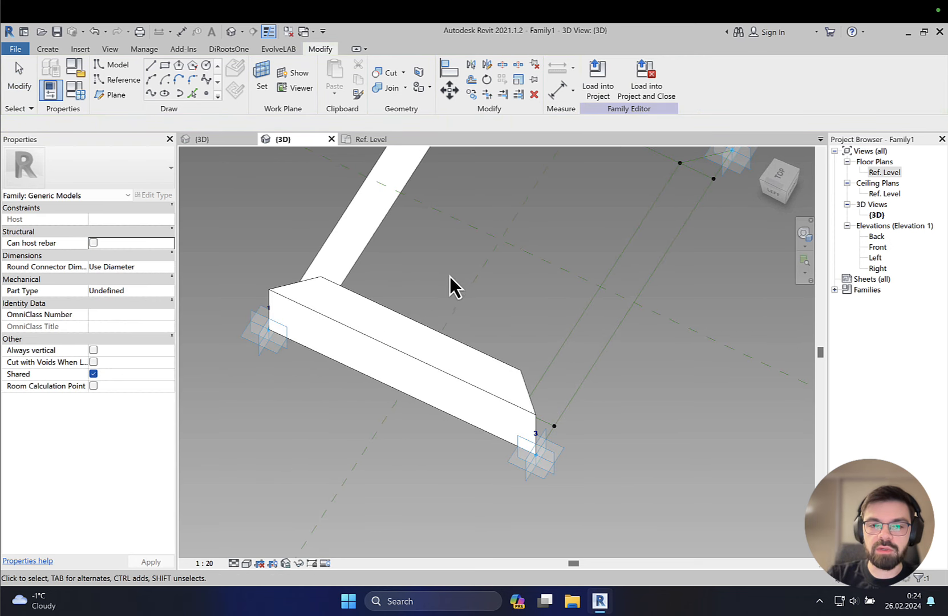
pyautogui.click(383, 313)
pyautogui.press('Delete')
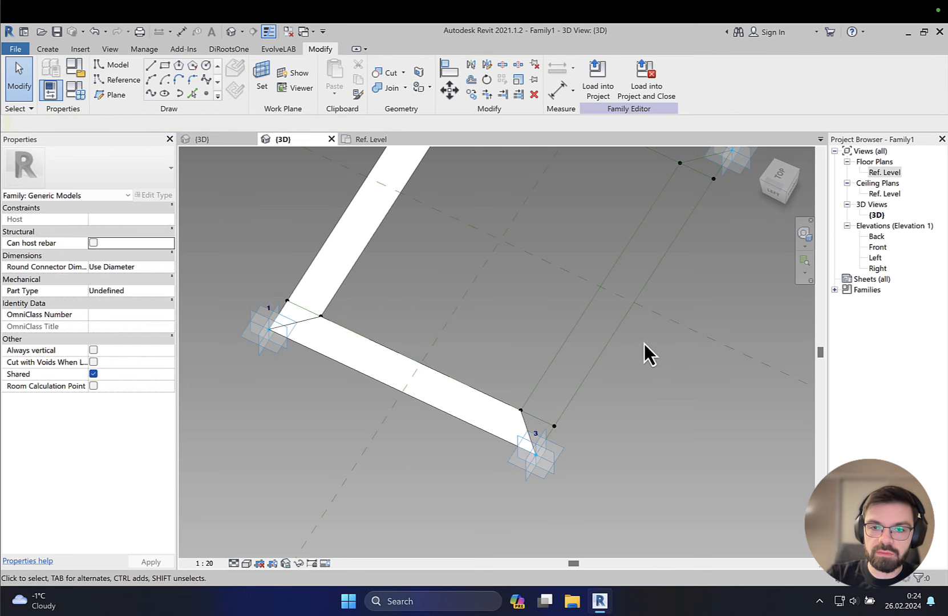
# Step: Create a flat form from the four reference lines bounding the frame strip between adaptive points 3 and 4
pyautogui.keyDown('shift'); pyautogui.moveTo(644, 353); pyautogui.dragTo(306, 349, button='middle'); pyautogui.keyUp('shift')
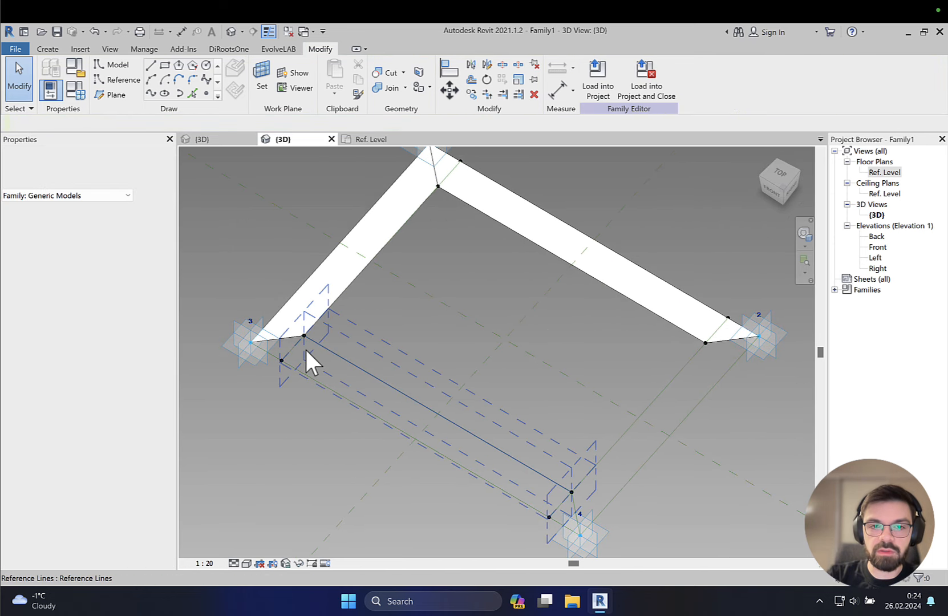
pyautogui.scroll(2, 305, 347)
pyautogui.click(283, 341)
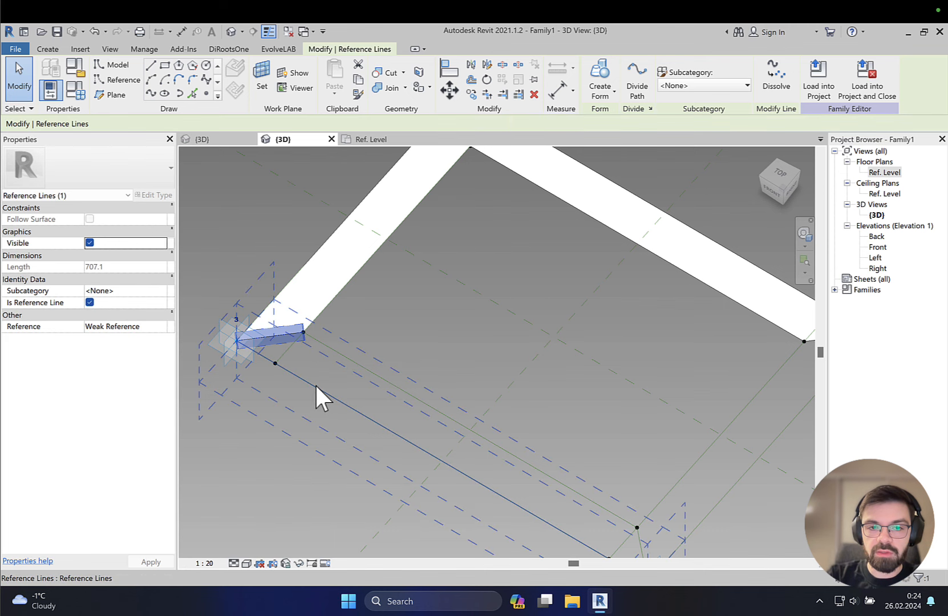
pyautogui.keyDown('ctrl'); pyautogui.click(360, 366); pyautogui.keyUp('ctrl')
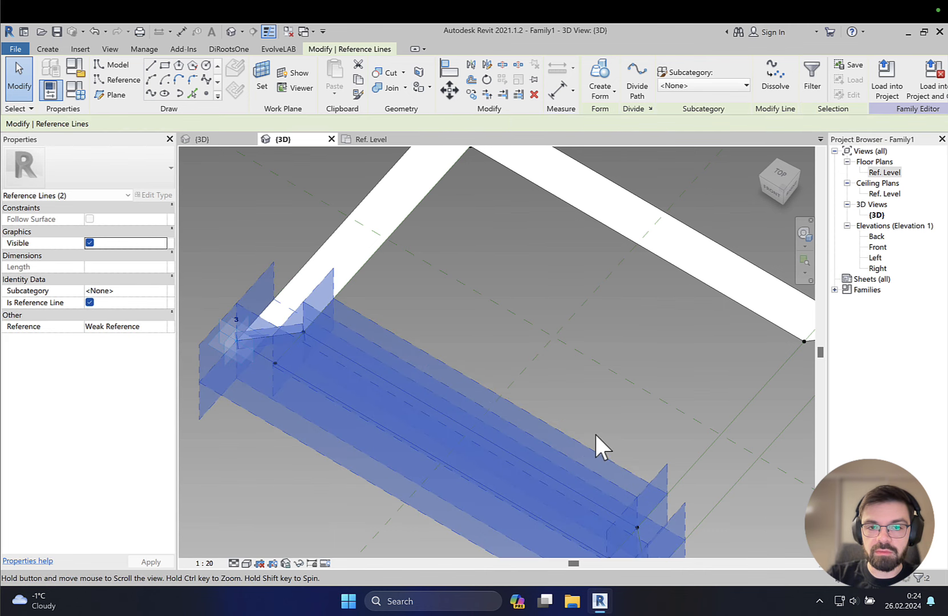
pyautogui.moveTo(594, 432); pyautogui.dragTo(521, 376, button='middle')
pyautogui.keyDown('ctrl'); pyautogui.click(543, 415); pyautogui.keyUp('ctrl')
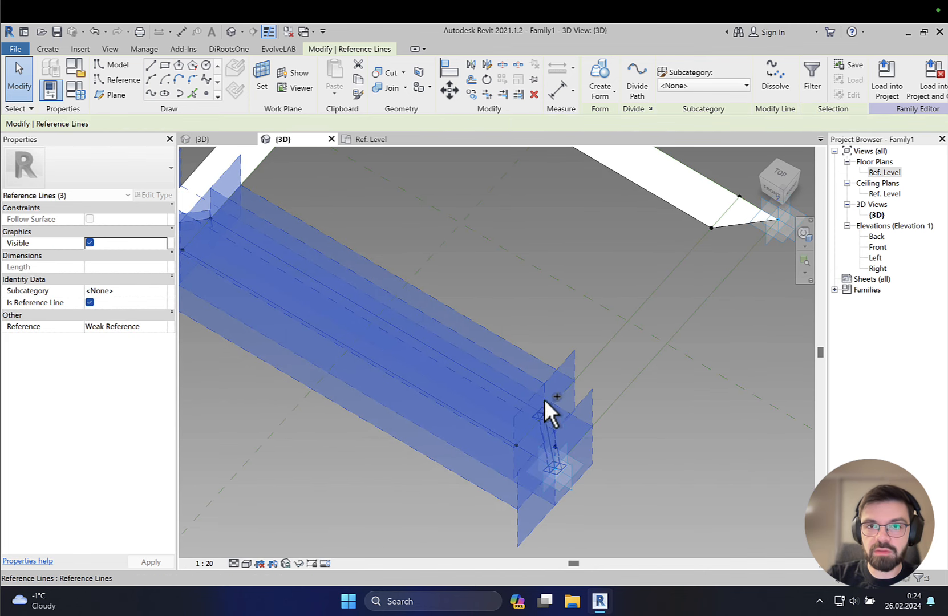
pyautogui.keyDown('ctrl'); pyautogui.click(544, 400); pyautogui.keyUp('ctrl')
pyautogui.click(603, 77)
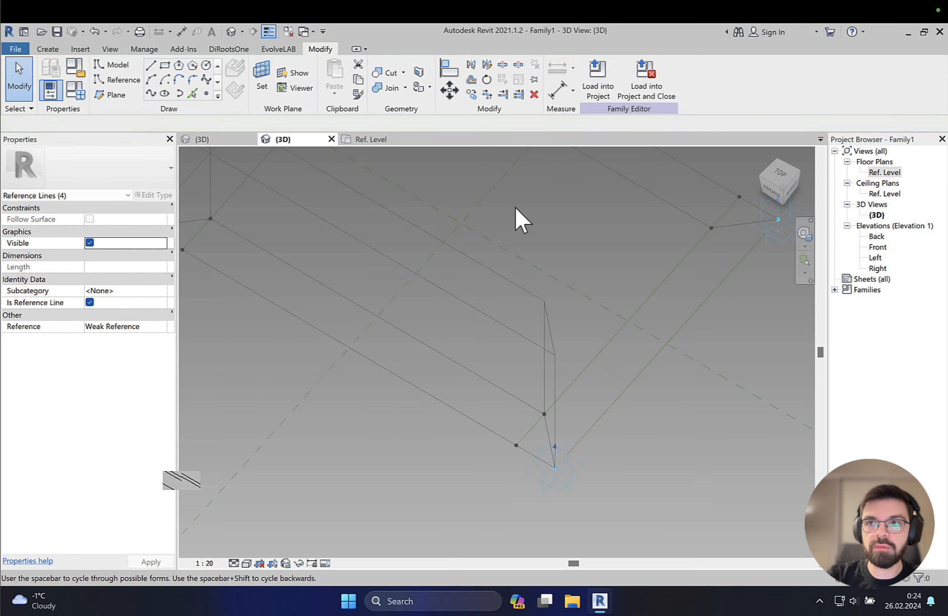
pyautogui.click(531, 231)
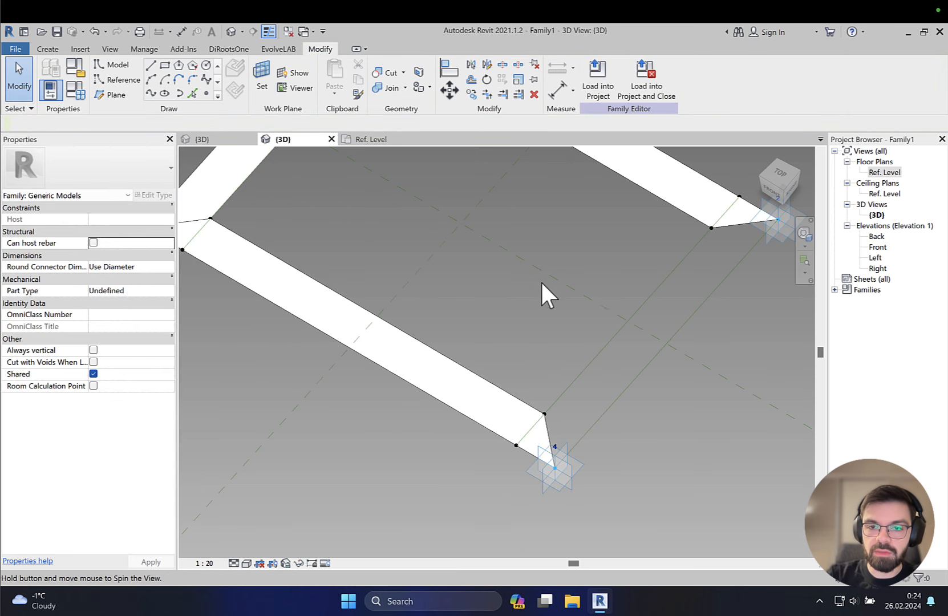
# Step: Create a form from the four reference lines bounding the frame strip between adaptive points 4 and 2, and delete its top face
pyautogui.keyDown('shift'); pyautogui.moveTo(542, 292); pyautogui.dragTo(668, 280, button='middle'); pyautogui.keyUp('shift')
pyautogui.scroll(-2, 663, 268)
pyautogui.scroll(2, 230, 316)
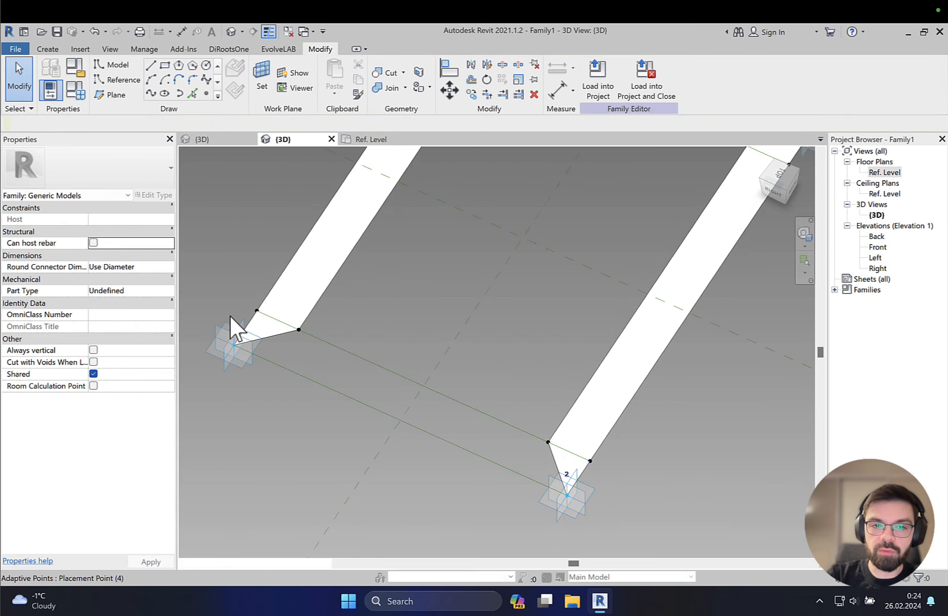
pyautogui.click(288, 338)
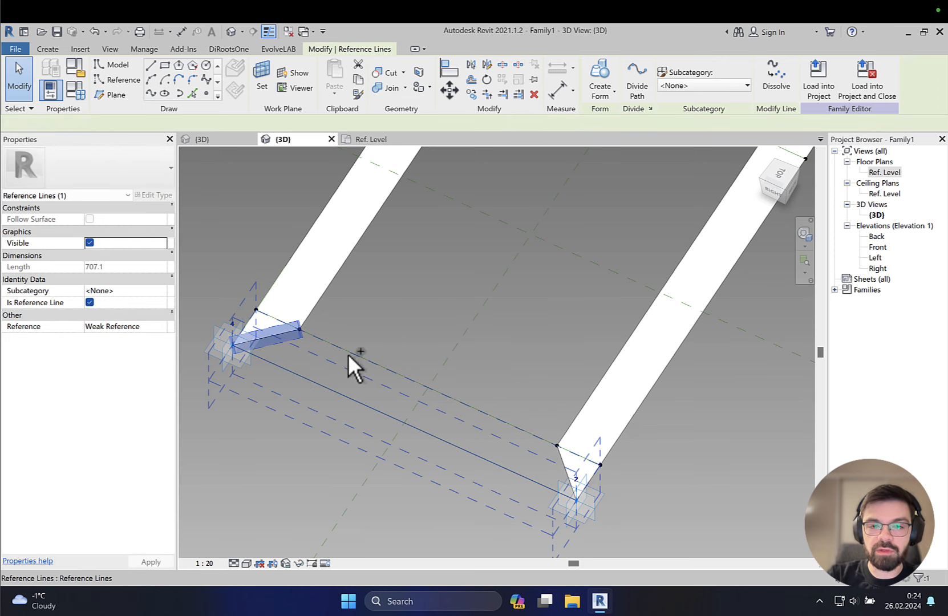
pyautogui.keyDown('ctrl'); pyautogui.click(349, 353); pyautogui.keyUp('ctrl')
pyautogui.keyDown('ctrl'); pyautogui.click(558, 466); pyautogui.keyUp('ctrl')
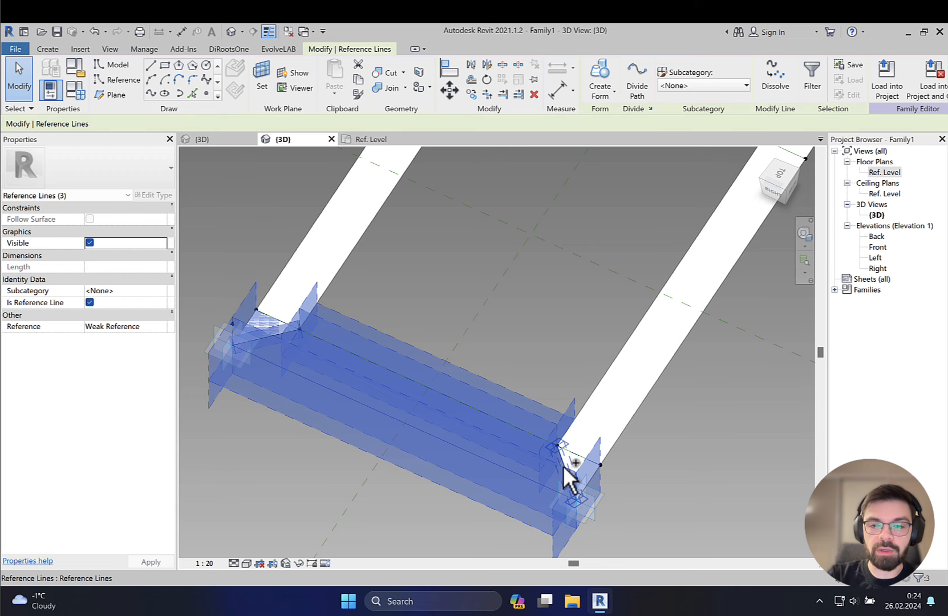
pyautogui.keyDown('ctrl'); pyautogui.click(563, 465); pyautogui.keyUp('ctrl')
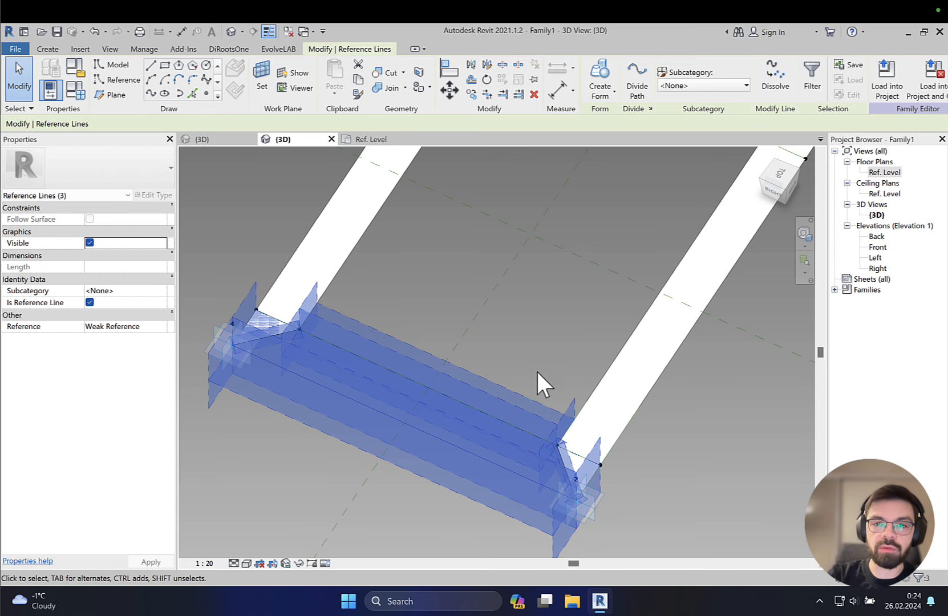
pyautogui.click(605, 79)
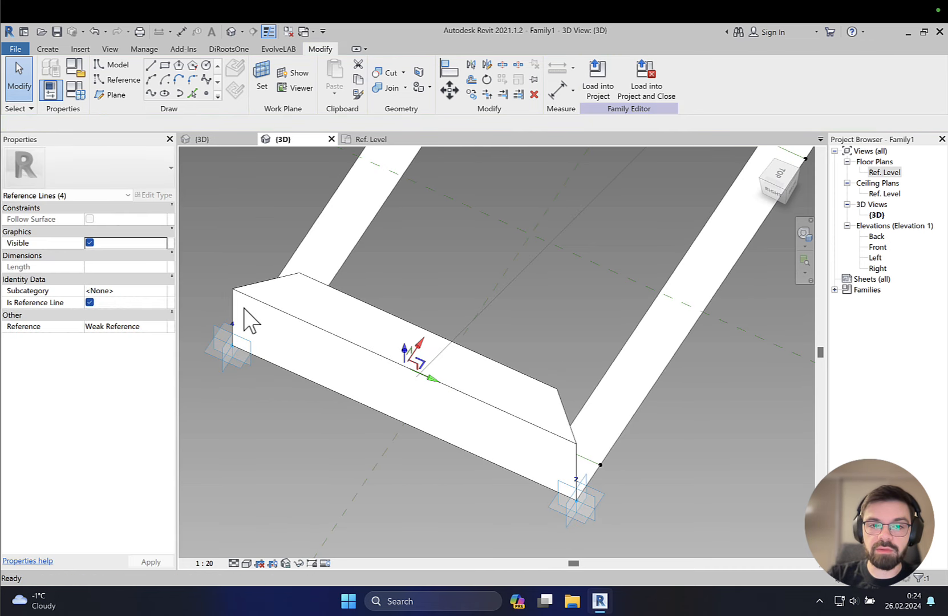
pyautogui.click(359, 316)
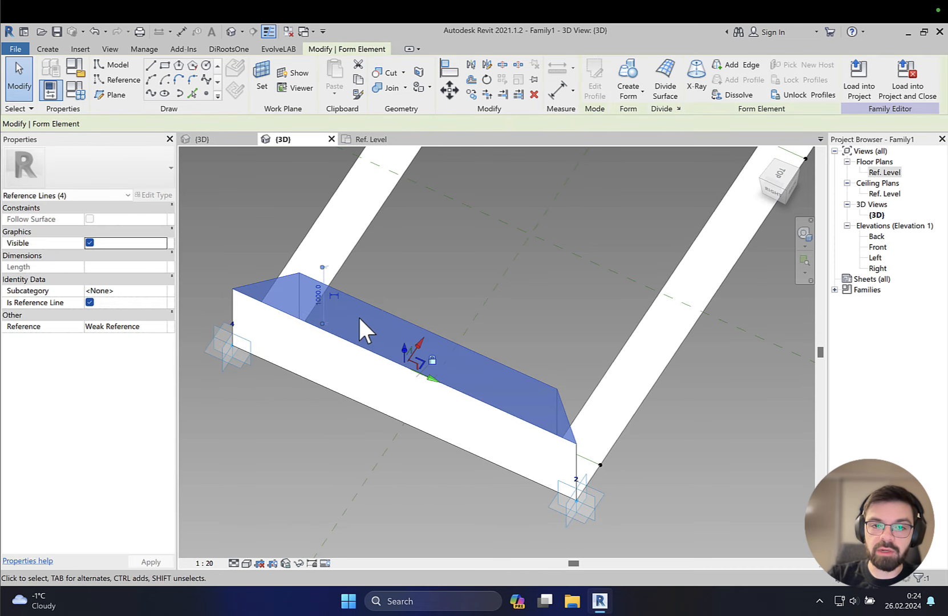
pyautogui.click(404, 272)
# Step: Temporarily hide the two reference lines that cross the mitred corners along the 2–4 and 1–3 sides of the frame
pyautogui.keyDown('shift'); pyautogui.moveTo(409, 280); pyautogui.dragTo(423, 385, button='middle'); pyautogui.keyUp('shift')
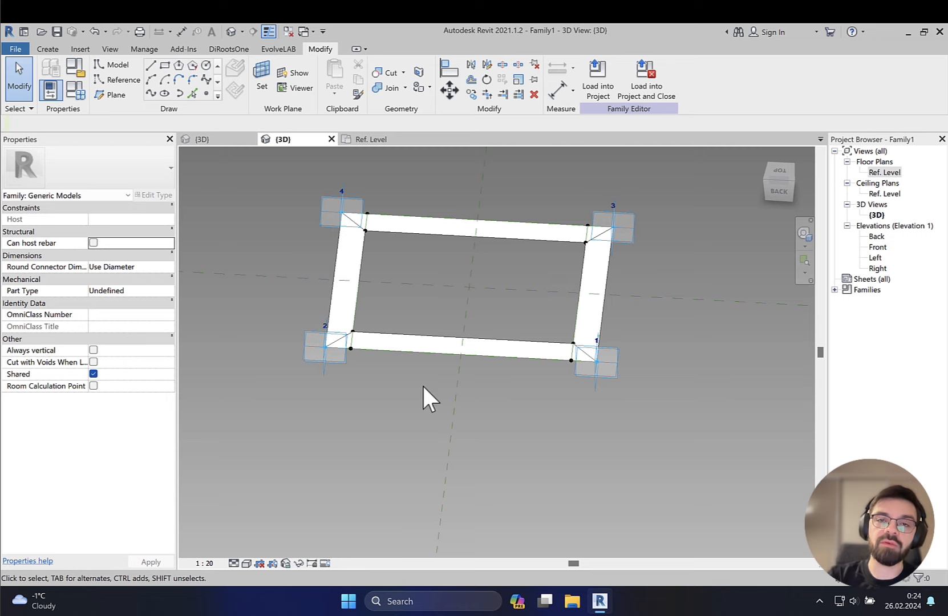
pyautogui.keyDown('shift'); pyautogui.moveTo(399, 307); pyautogui.dragTo(499, 313, button='middle'); pyautogui.keyUp('shift')
pyautogui.scroll(2, 404, 351)
pyautogui.moveTo(405, 351); pyautogui.dragTo(457, 302, button='middle')
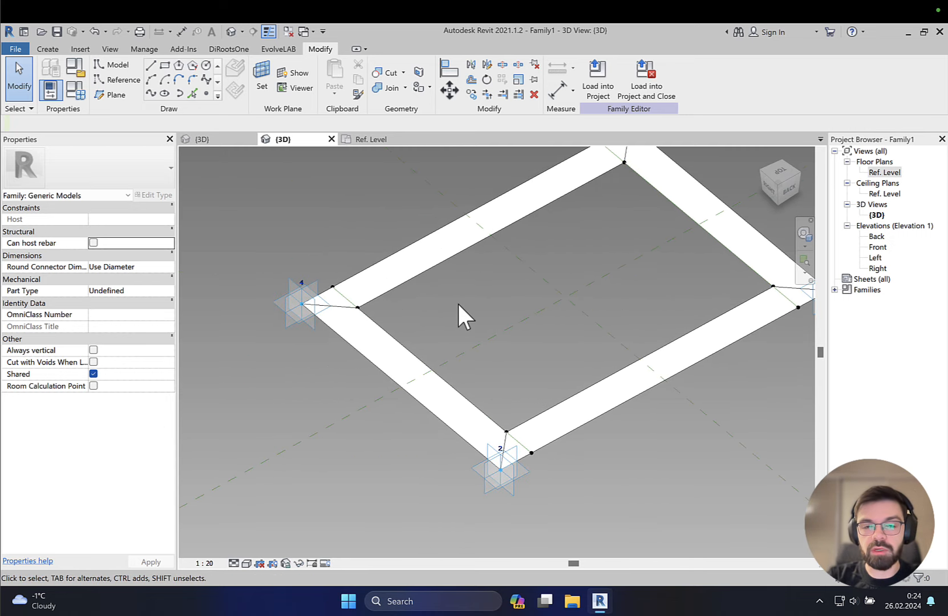
pyautogui.click(345, 298)
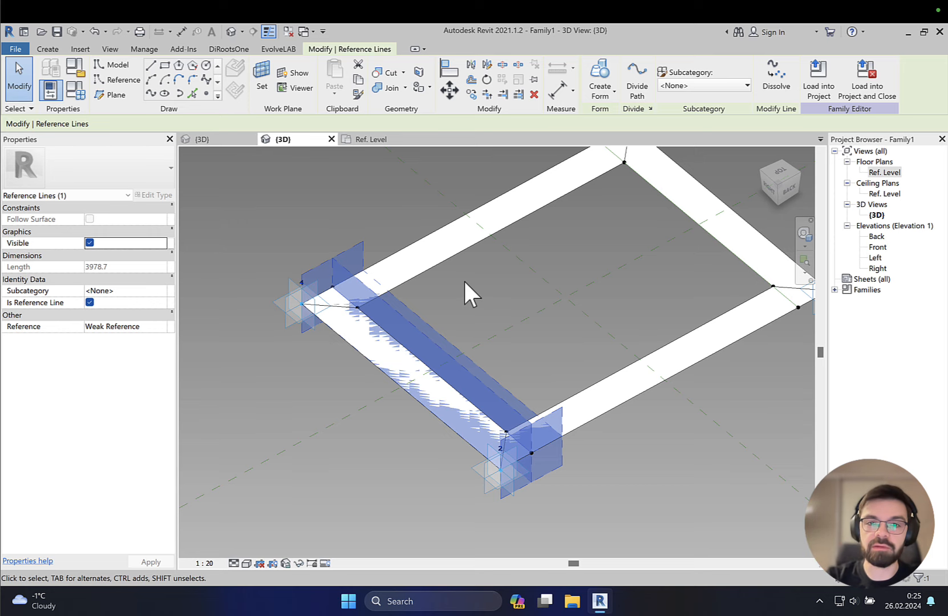
pyautogui.click(299, 563)
pyautogui.click(325, 535)
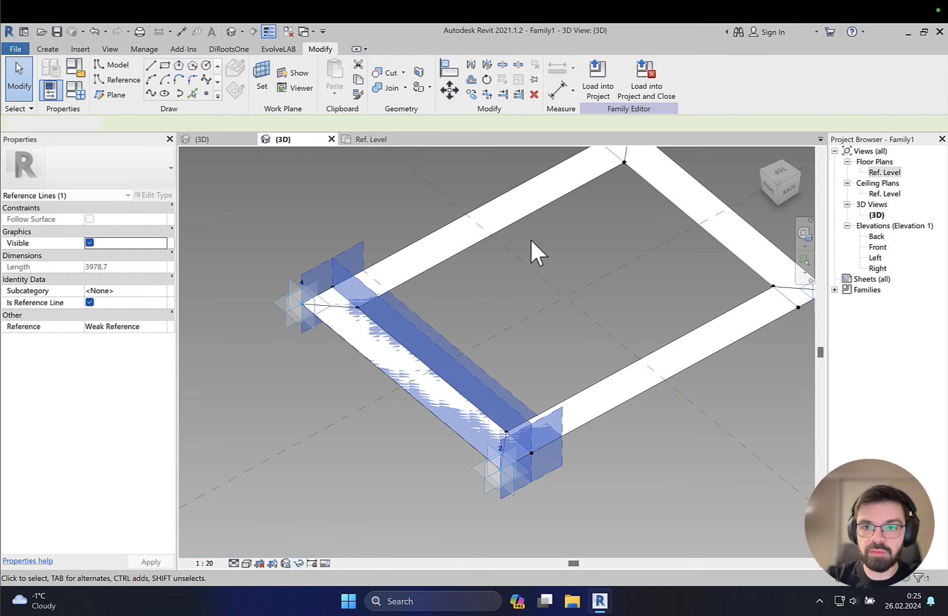
pyautogui.keyDown('shift'); pyautogui.moveTo(483, 330); pyautogui.dragTo(494, 243, button='middle'); pyautogui.keyUp('shift')
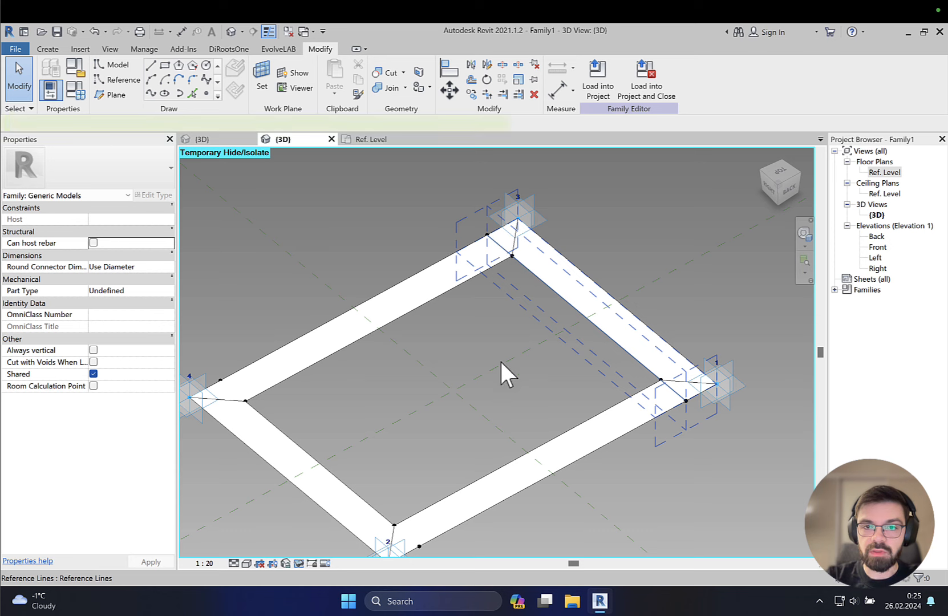
pyautogui.click(528, 314)
pyautogui.click(299, 563)
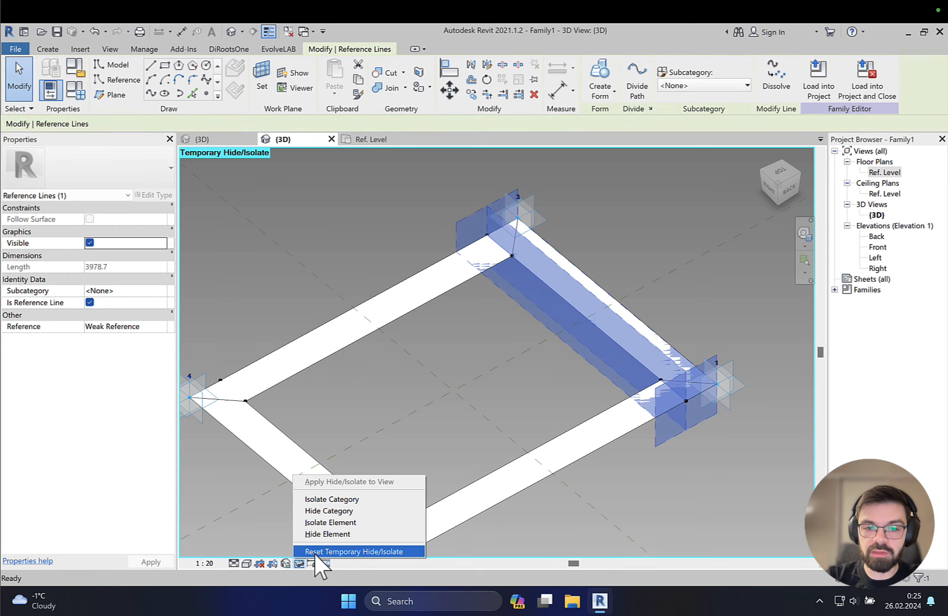
pyautogui.click(329, 533)
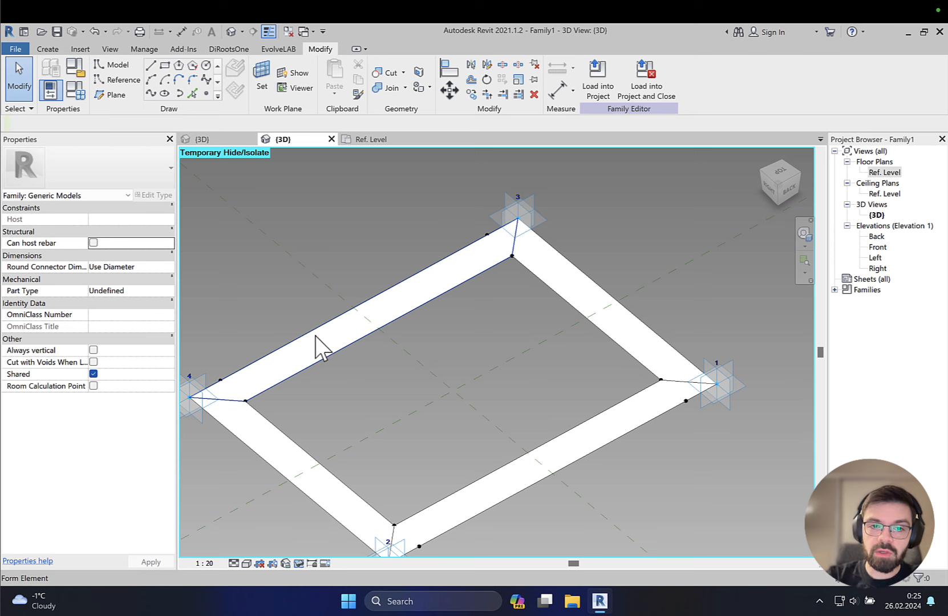
# Step: Temporarily hide the four flat forms that make up the frame between adaptive points 1, 2, 3 and 4
pyautogui.click(626, 294)
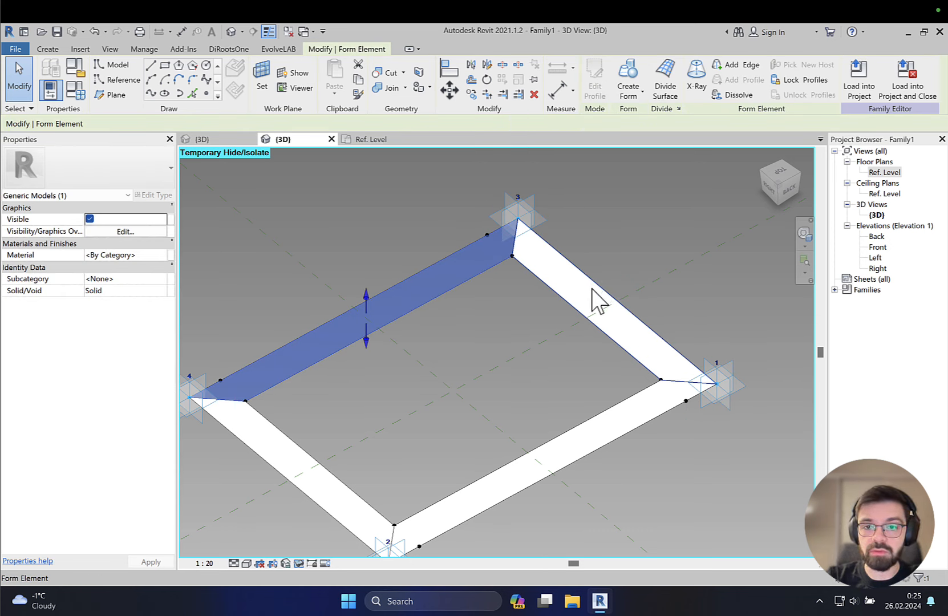
pyautogui.keyDown('ctrl'); pyautogui.click(619, 417); pyautogui.keyUp('ctrl')
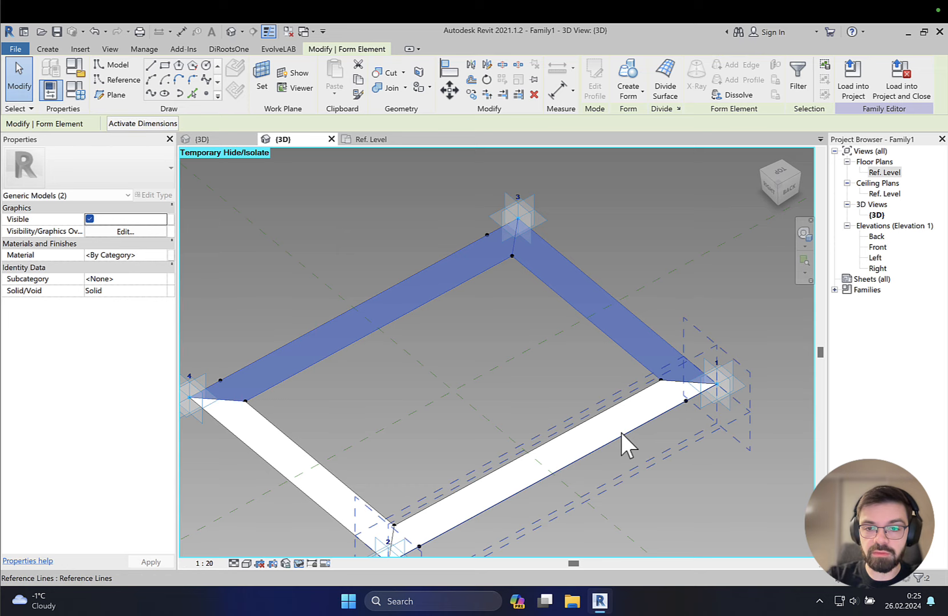
pyautogui.keyDown('ctrl'); pyautogui.click(620, 430); pyautogui.keyUp('ctrl')
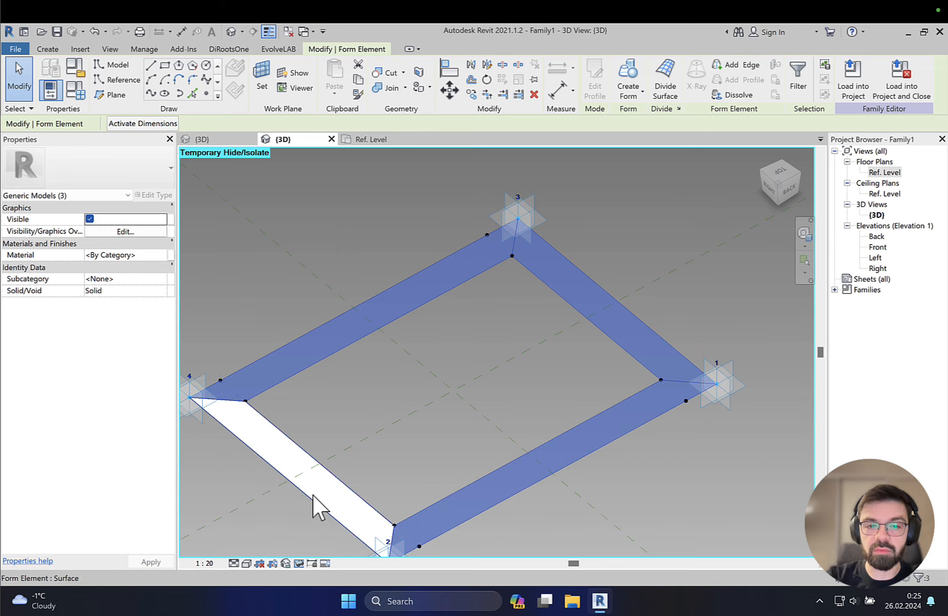
pyautogui.keyDown('ctrl'); pyautogui.click(317, 505); pyautogui.keyUp('ctrl')
pyautogui.click(297, 563)
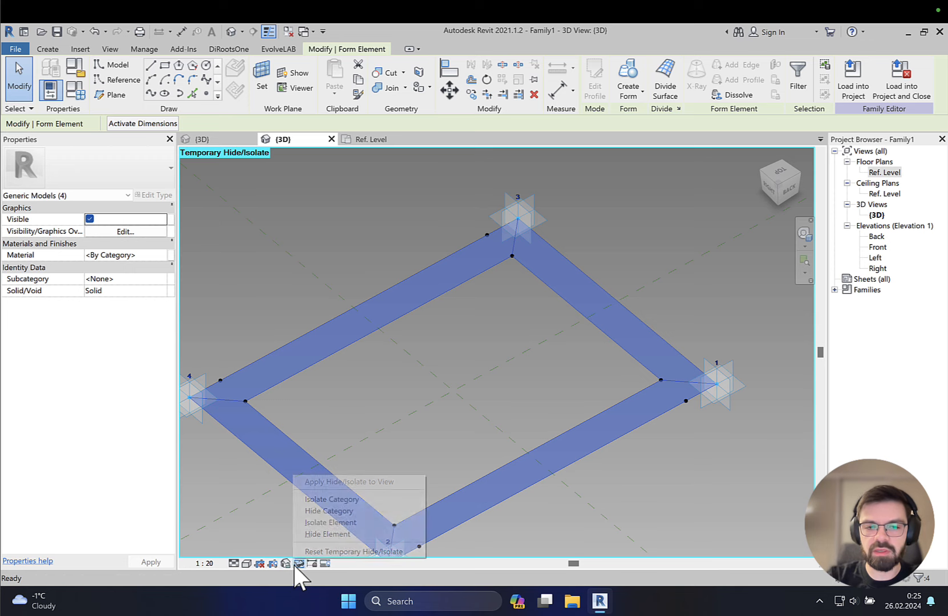
pyautogui.click(322, 534)
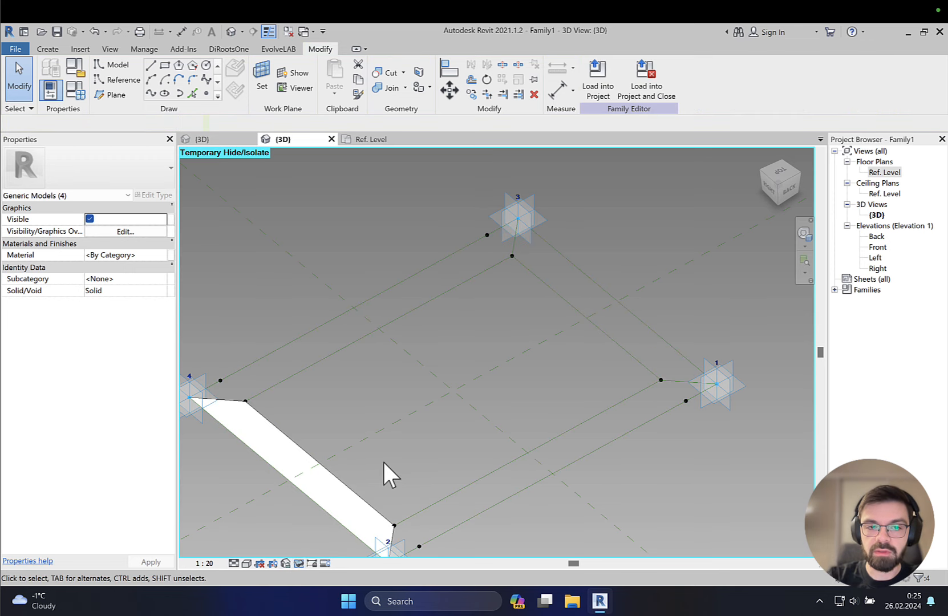
pyautogui.moveTo(384, 463); pyautogui.dragTo(450, 383, button='middle')
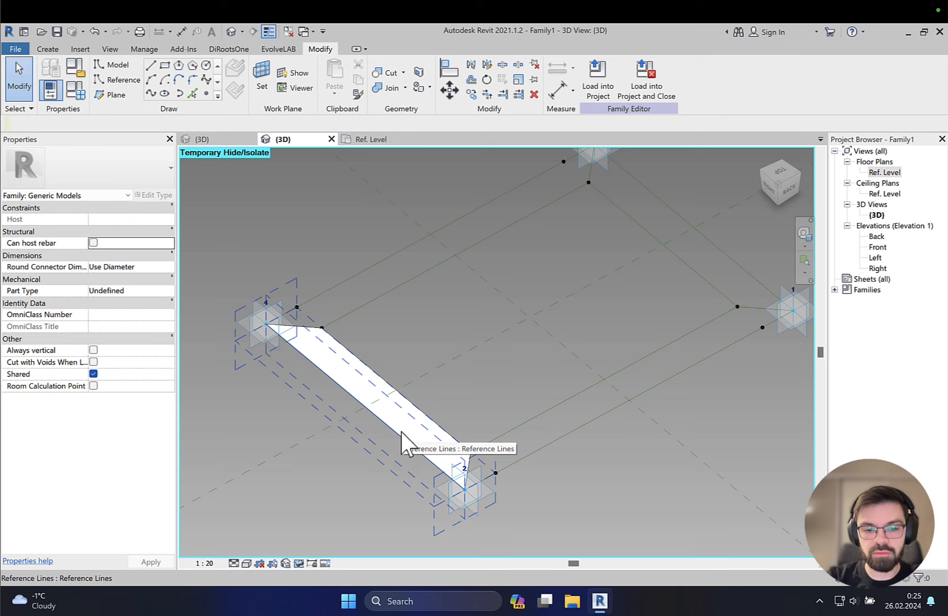
# Step: Delete the remaining flat form between adaptive points 4 and 2, keeping its bounding reference lines
pyautogui.press('Tab')
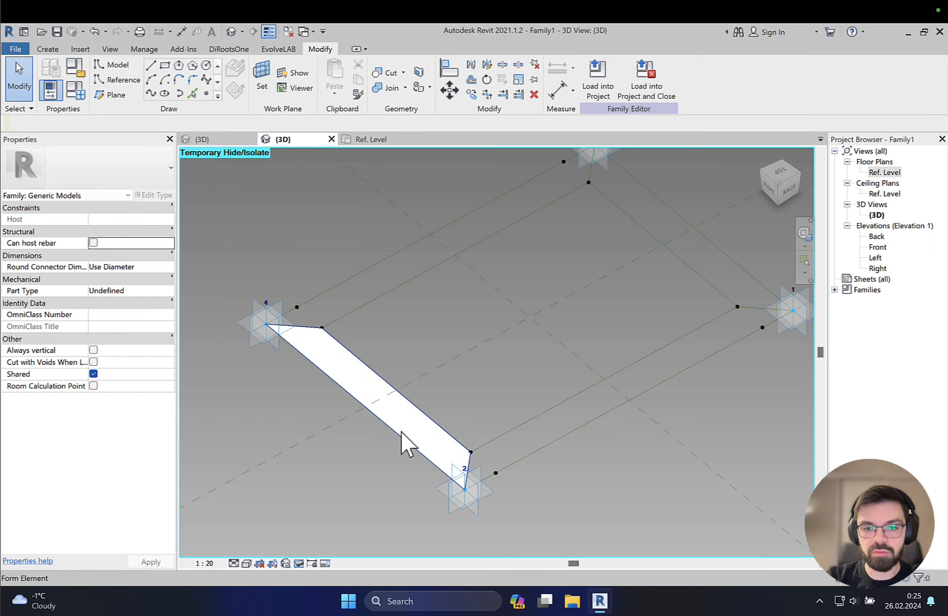
pyautogui.click(401, 432)
pyautogui.press('Delete')
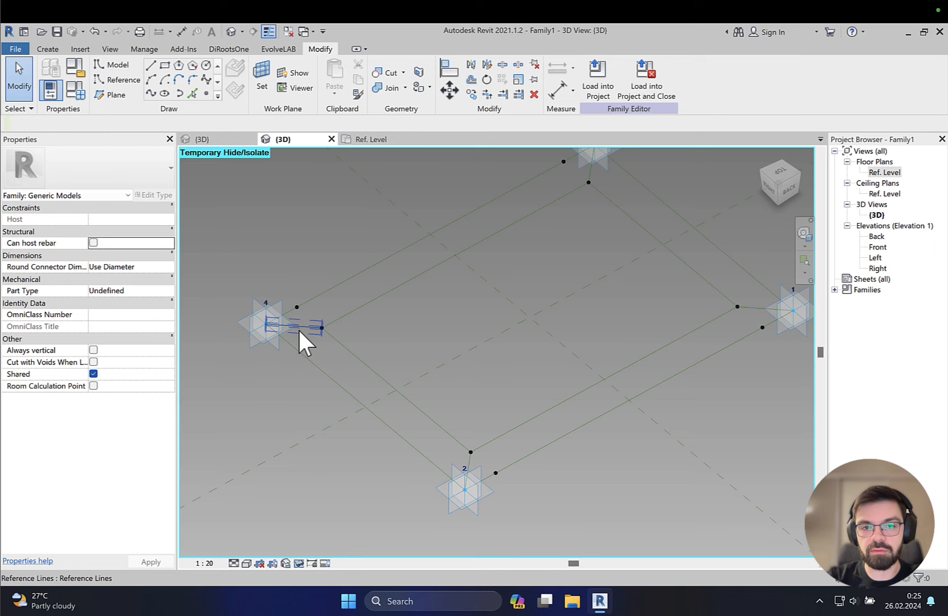
# Step: Set the inner frame-corner reference point near adaptive point 4 to always show its reference planes, and turn off showing only the normal plane
pyautogui.scroll(-2, 477, 392)
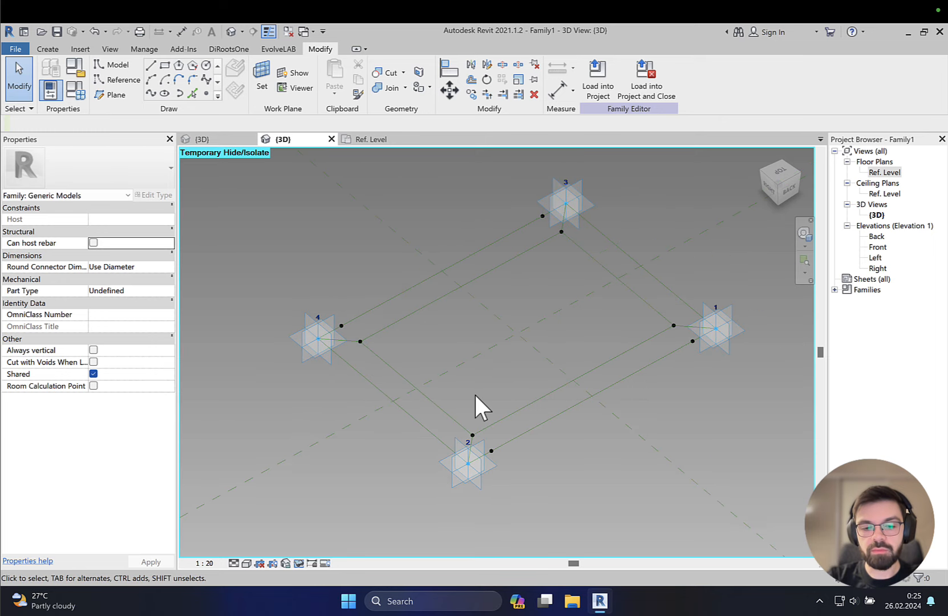
pyautogui.scroll(2, 471, 381)
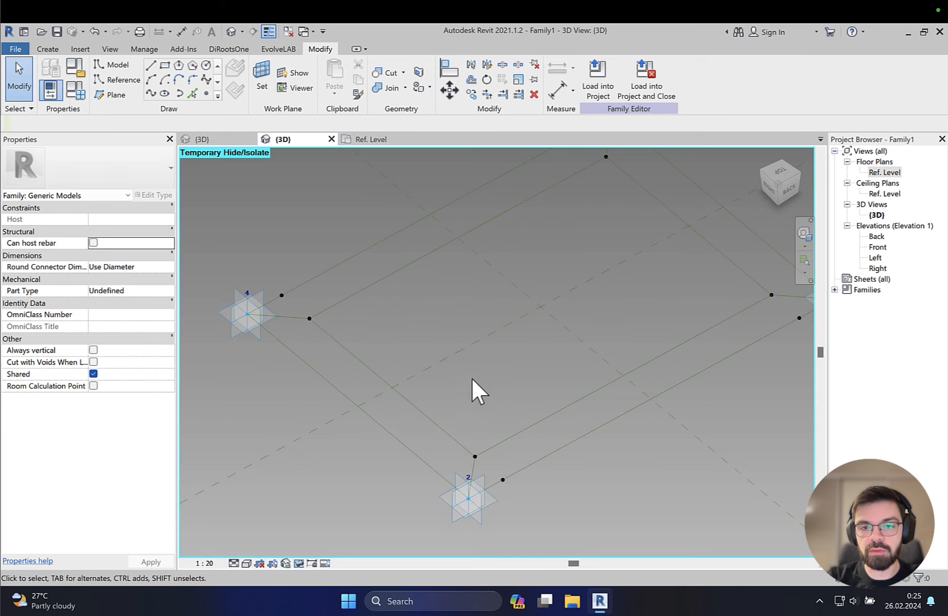
pyautogui.moveTo(556, 357); pyautogui.dragTo(538, 383, button='middle')
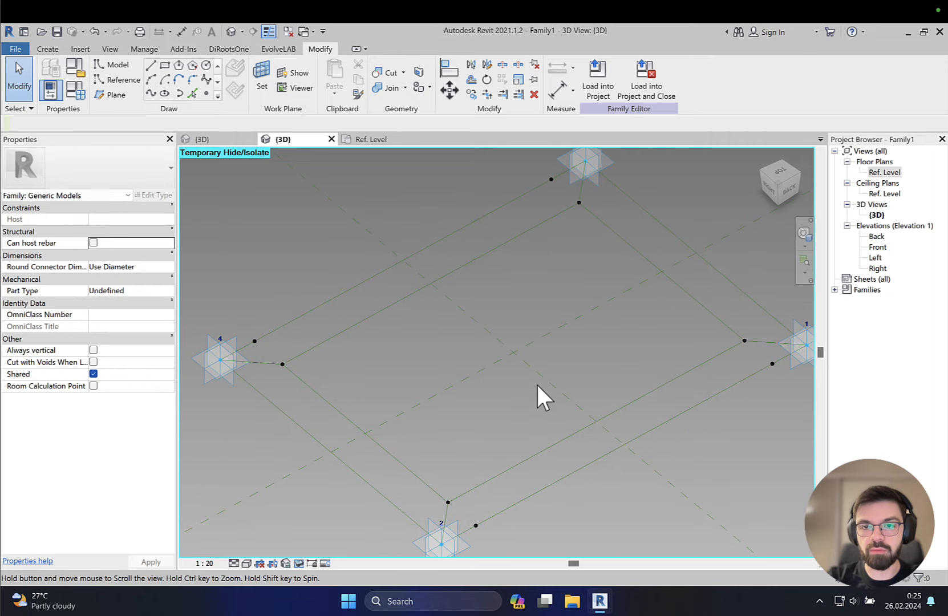
pyautogui.moveTo(538, 383); pyautogui.dragTo(537, 385, button='middle')
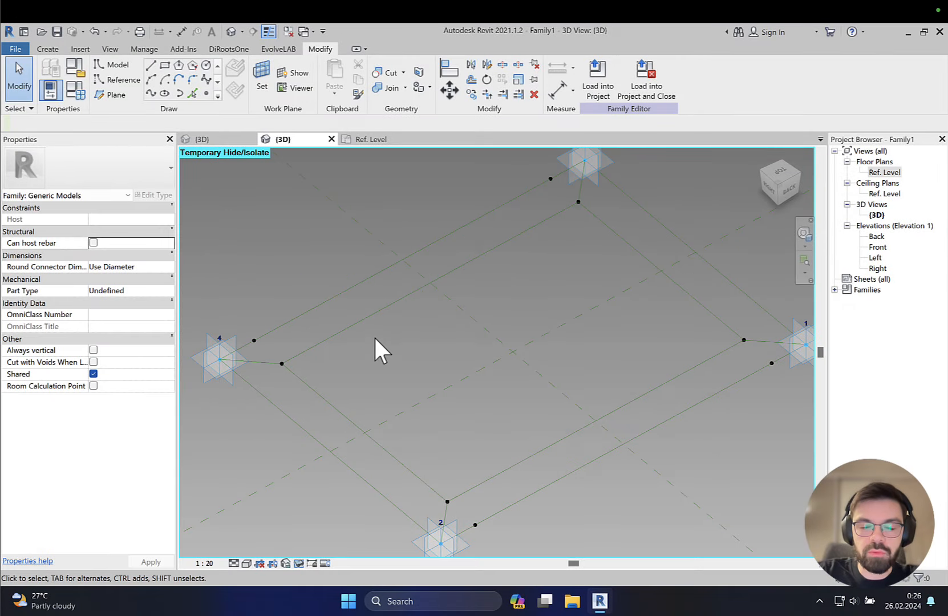
pyautogui.keyDown('shift'); pyautogui.moveTo(348, 355); pyautogui.dragTo(379, 357, button='middle'); pyautogui.keyUp('shift')
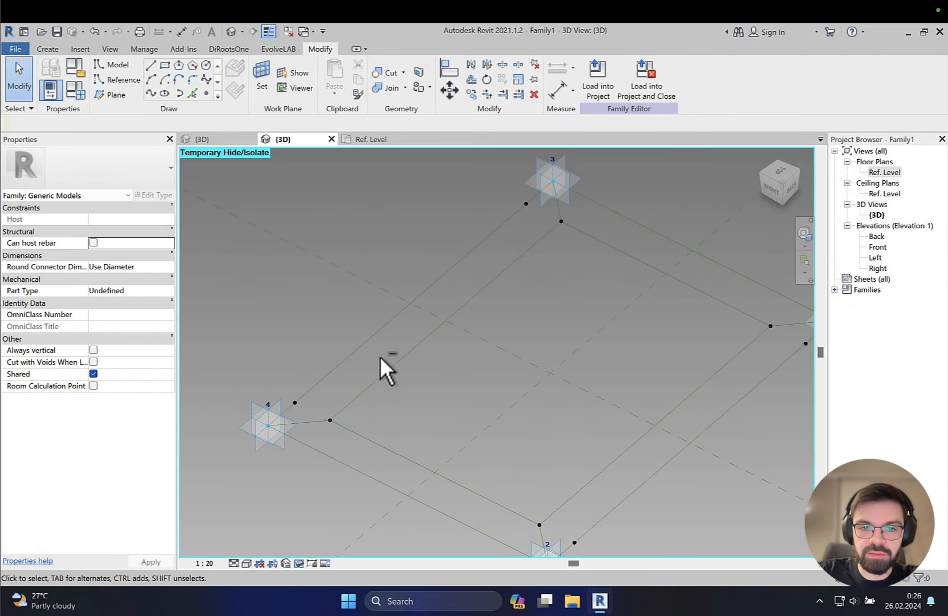
pyautogui.scroll(4, 427, 288)
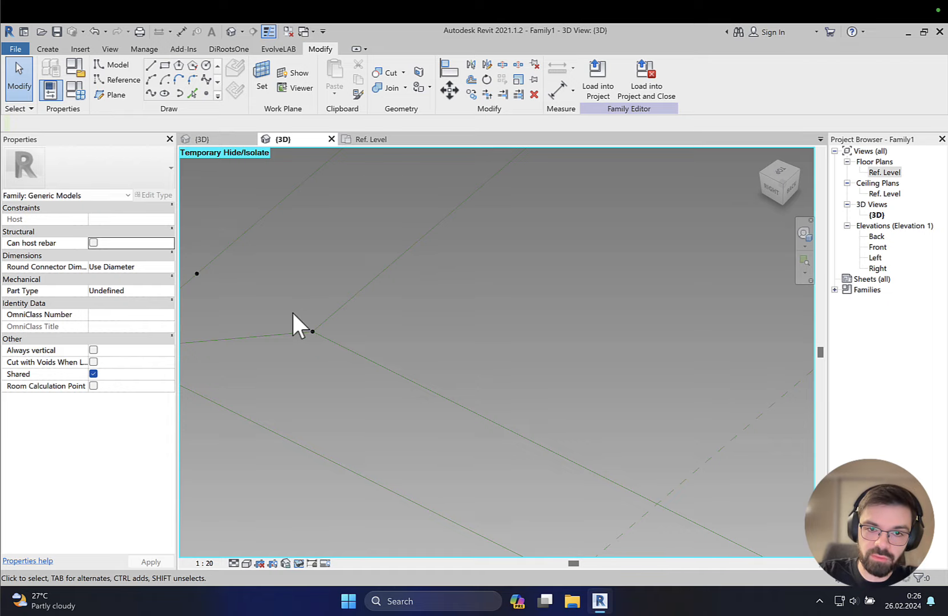
pyautogui.moveTo(291, 307); pyautogui.dragTo(336, 365)
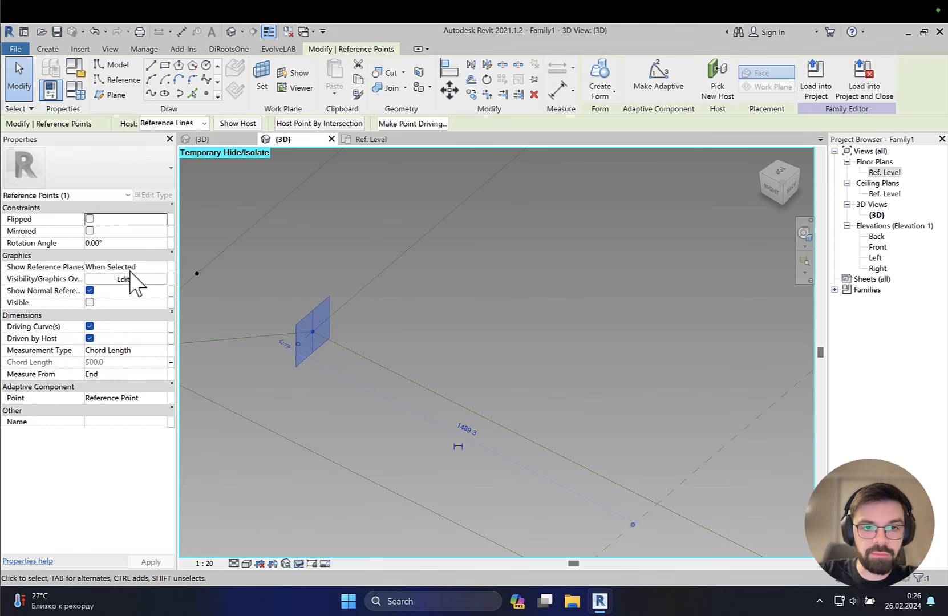
pyautogui.click(166, 266)
pyautogui.click(101, 297)
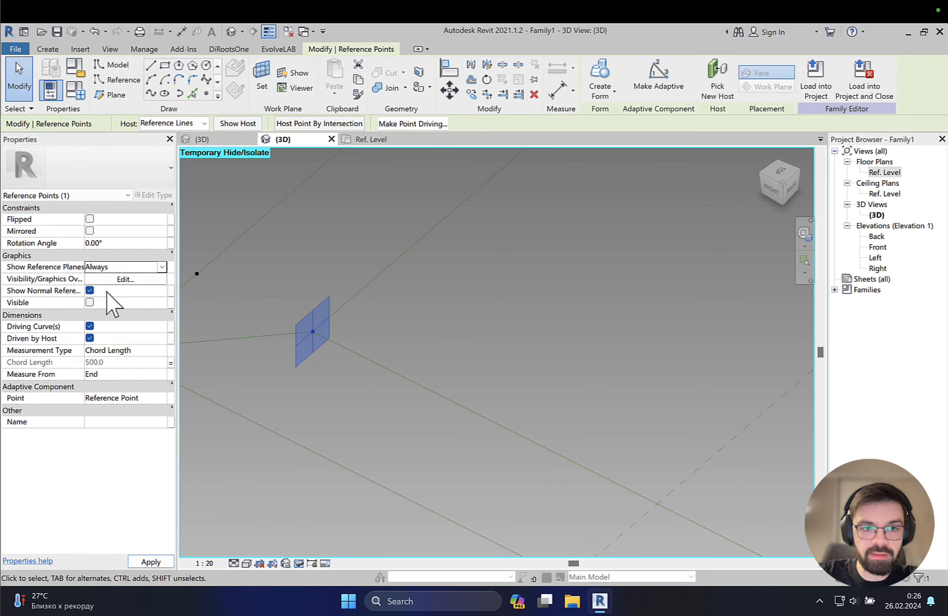
pyautogui.click(91, 292)
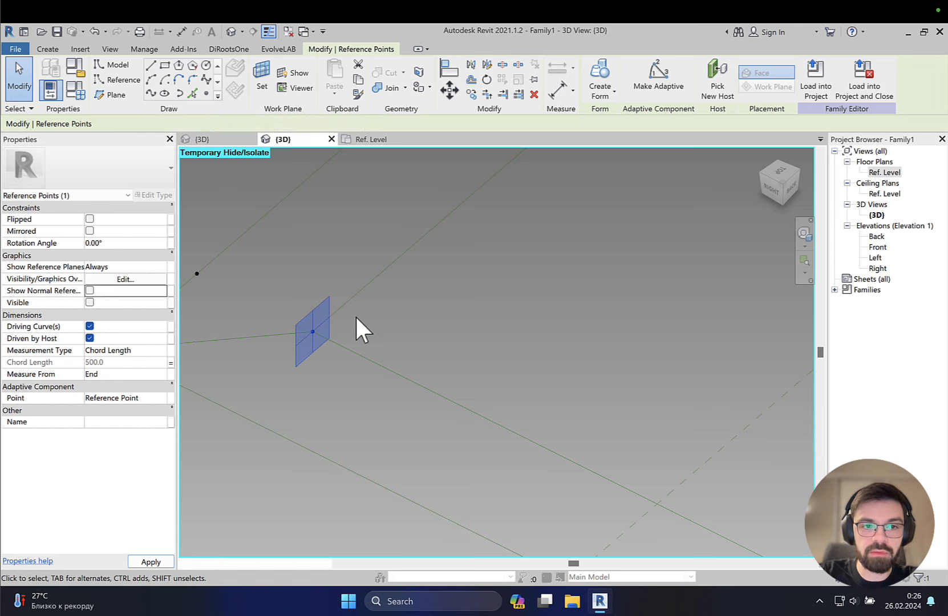
pyautogui.click(357, 342)
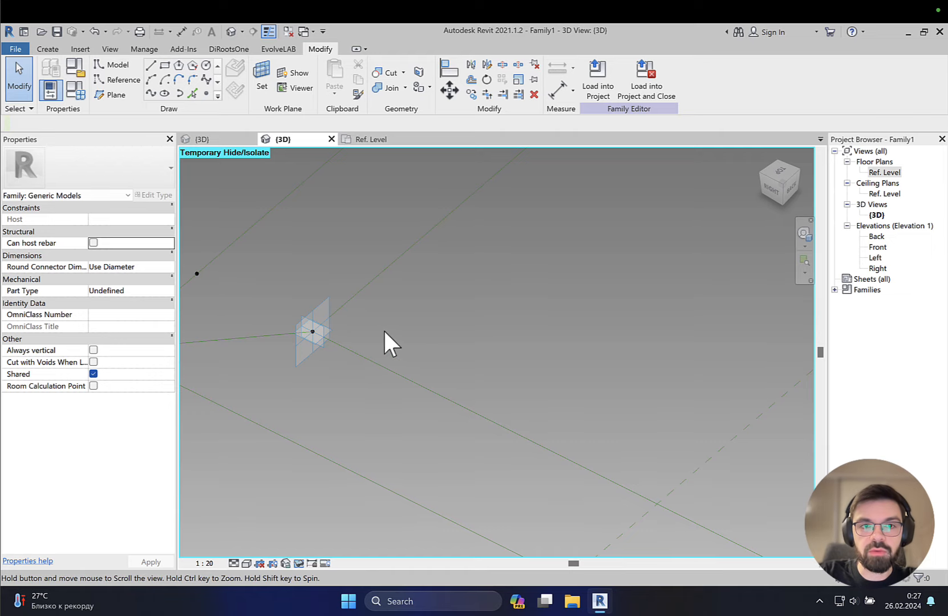
# Step: Set the work plane to the horizontal plane of the inner point near adaptive point 4 and place a reference point on that point
pyautogui.moveTo(383, 334); pyautogui.dragTo(429, 333, button='middle')
pyautogui.click(255, 77)
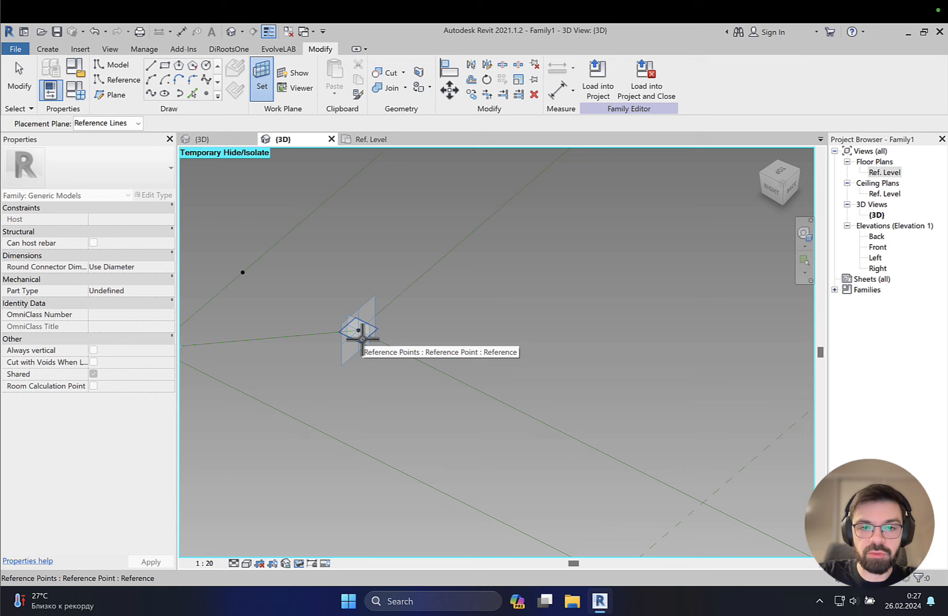
pyautogui.click(362, 338)
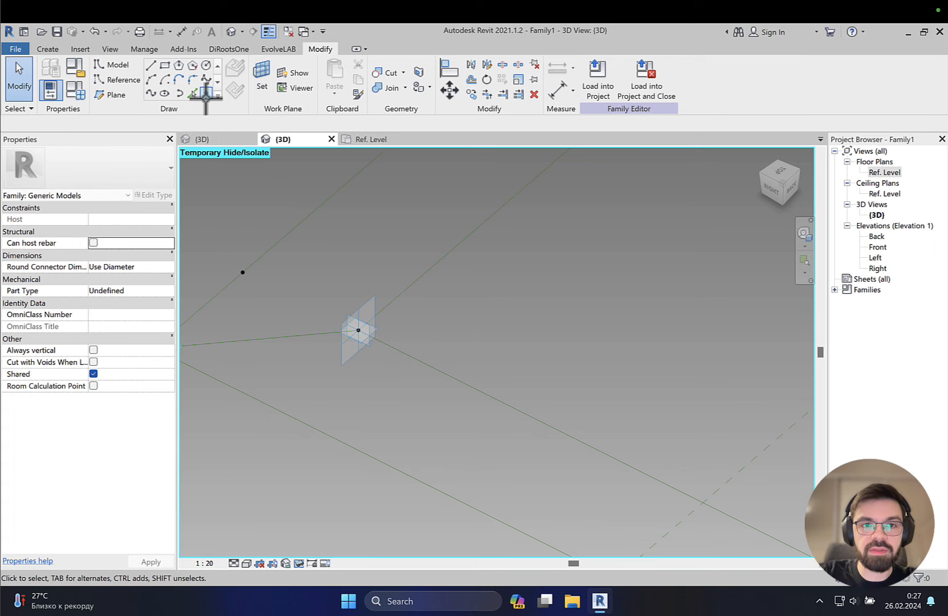
pyautogui.click(207, 93)
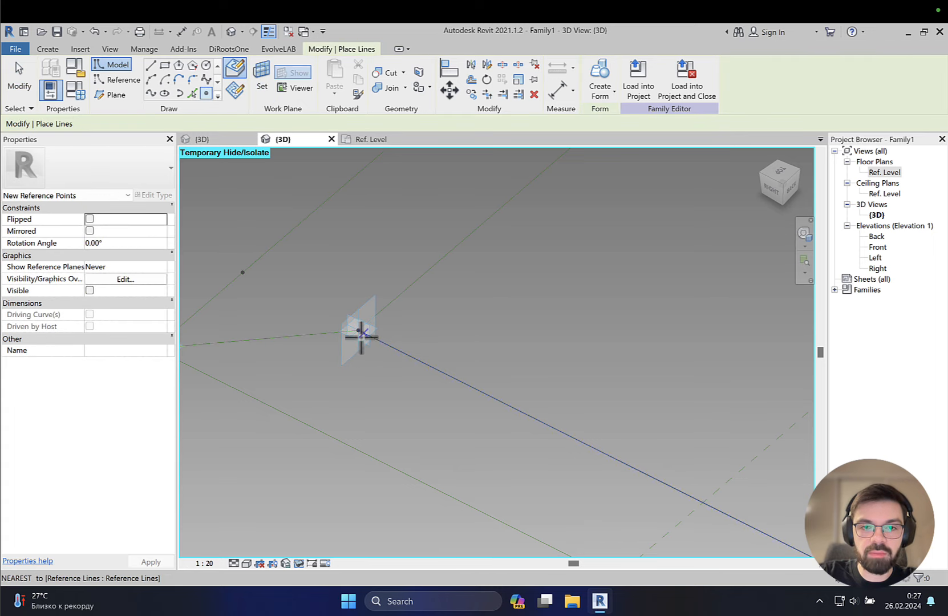
pyautogui.click(358, 332)
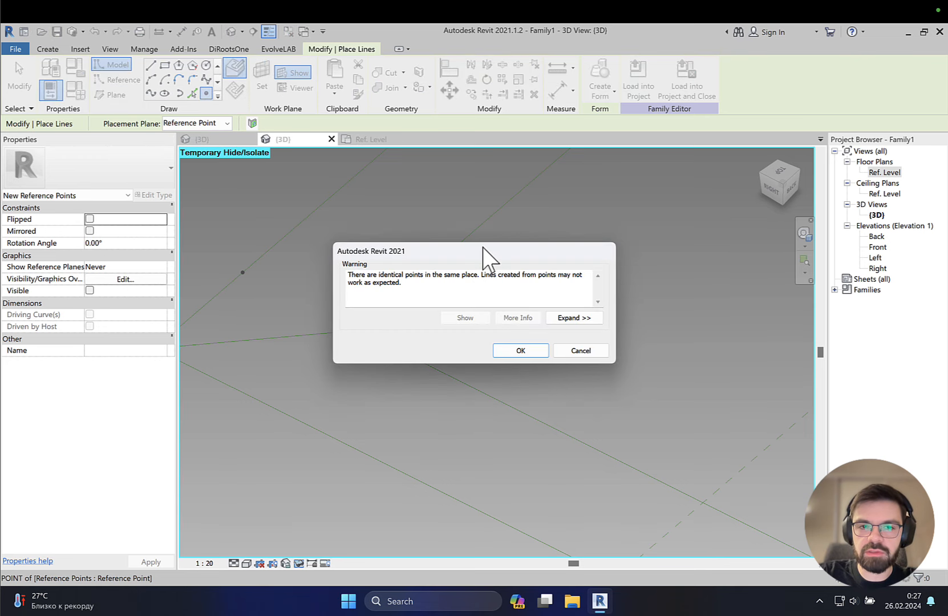
pyautogui.click(516, 349)
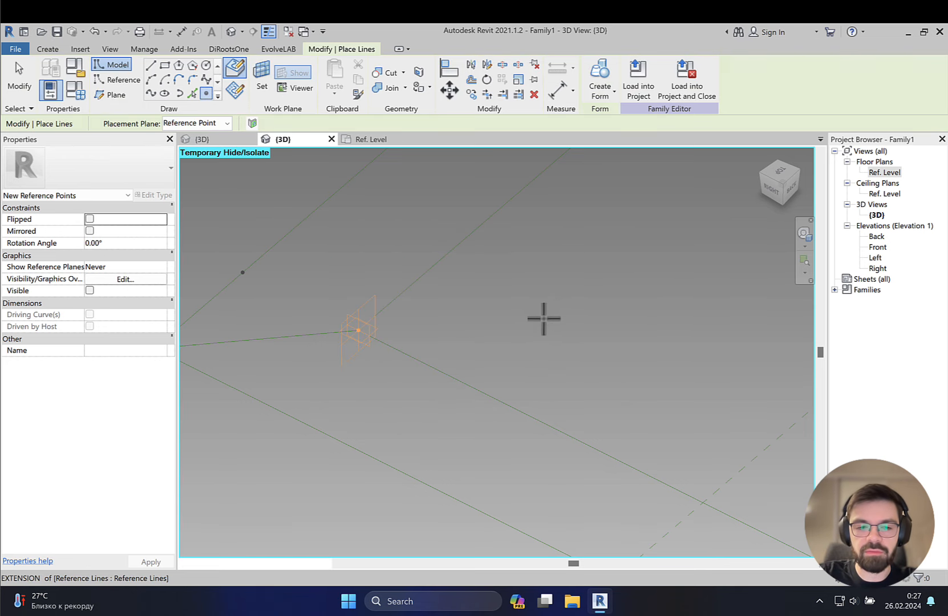
pyautogui.press('Escape')
pyautogui.press('Escape')
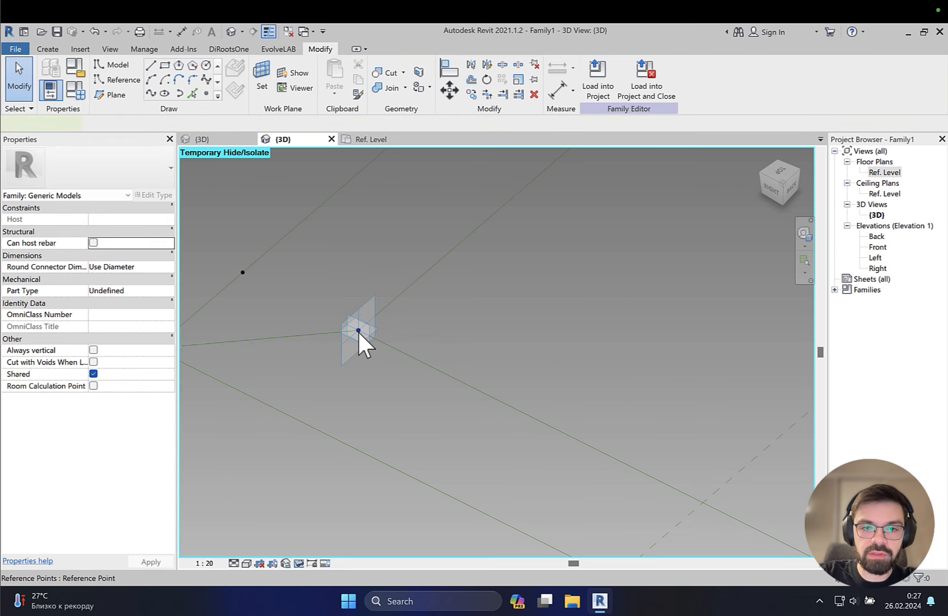
# Step: Move the new reference point straight up from its host, to an offset of about -286
pyautogui.click(358, 331)
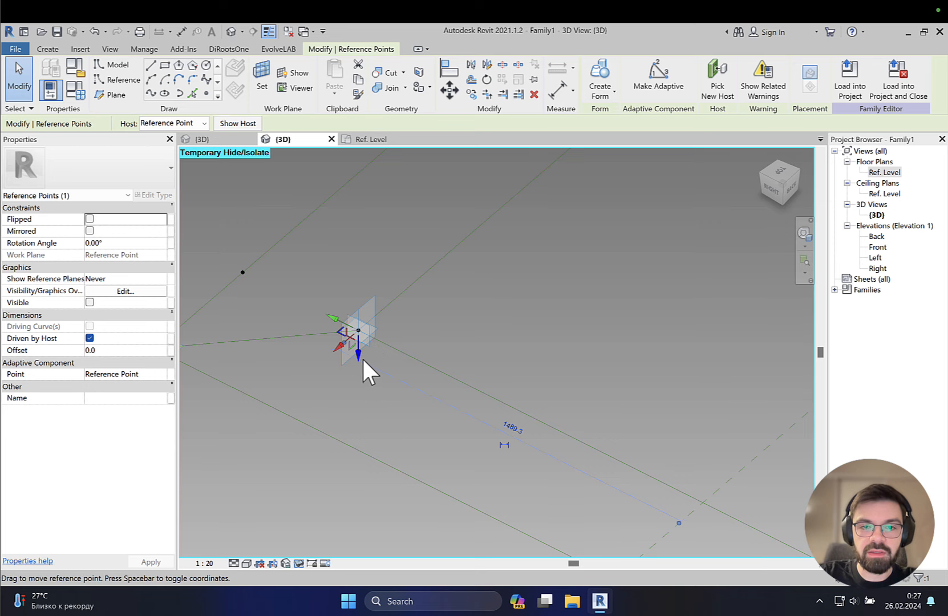
pyautogui.moveTo(361, 357); pyautogui.dragTo(457, 316)
pyautogui.click(457, 320)
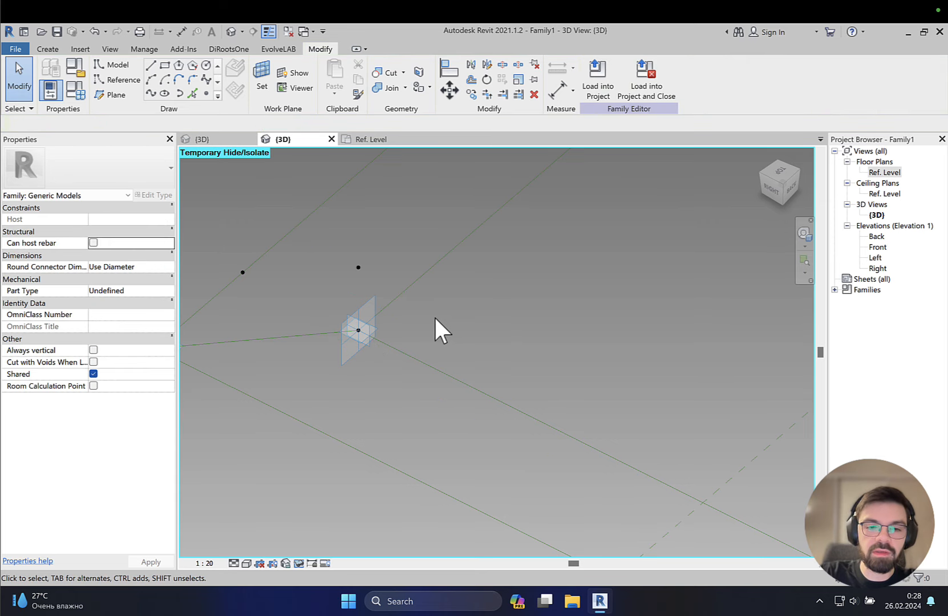
# Step: Associate the raised reference point's Offset with a new length type parameter named main_ext
pyautogui.press('a')
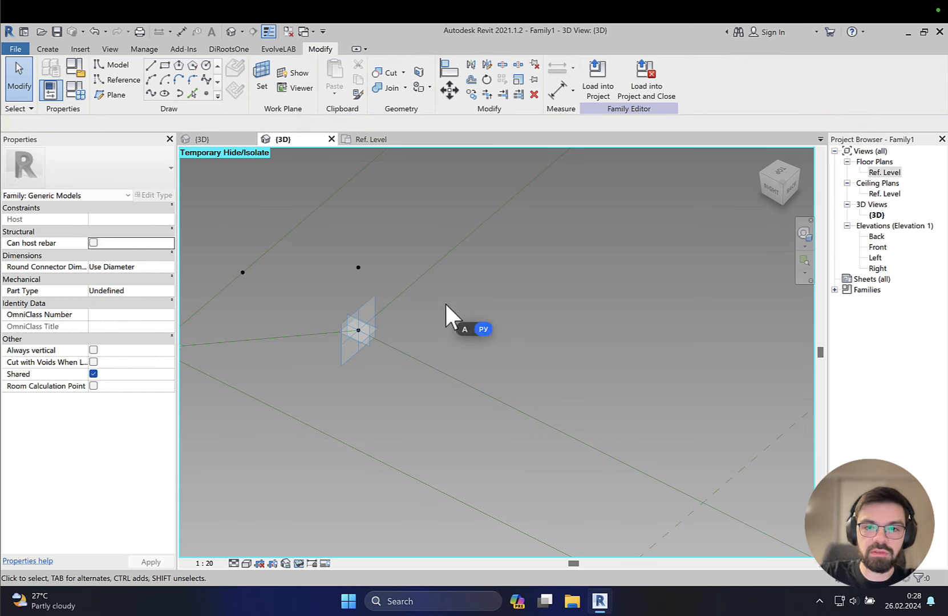
pyautogui.hotkey('ctrl', 'space')
pyautogui.hotkey('ctrl', 'space')
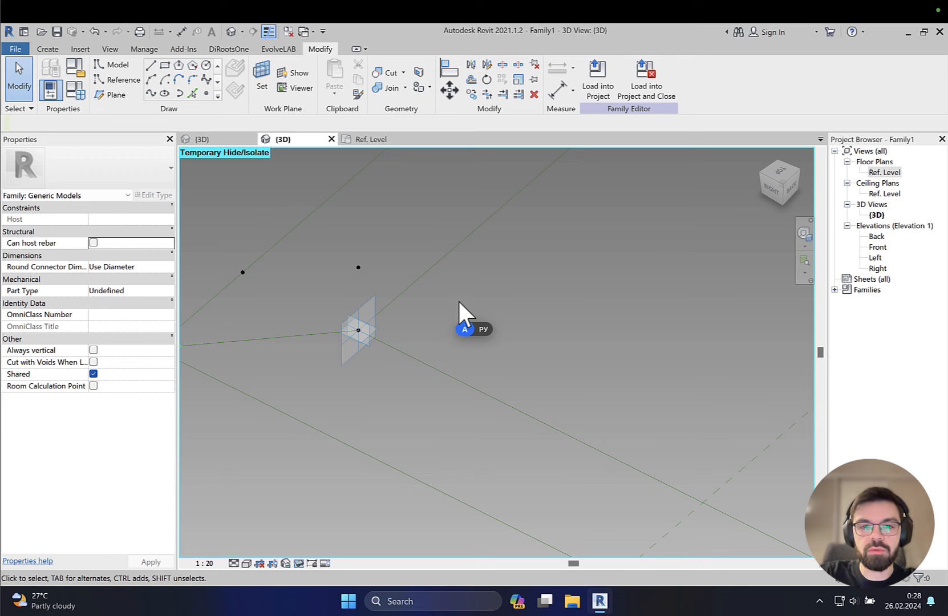
pyautogui.moveTo(342, 245); pyautogui.dragTo(366, 278)
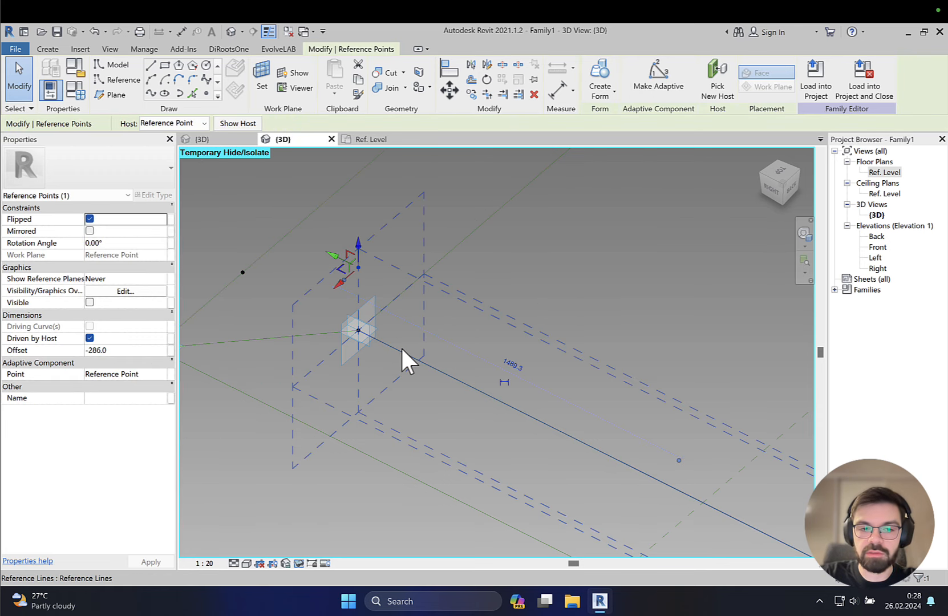
pyautogui.moveTo(467, 315); pyautogui.dragTo(513, 320, button='middle')
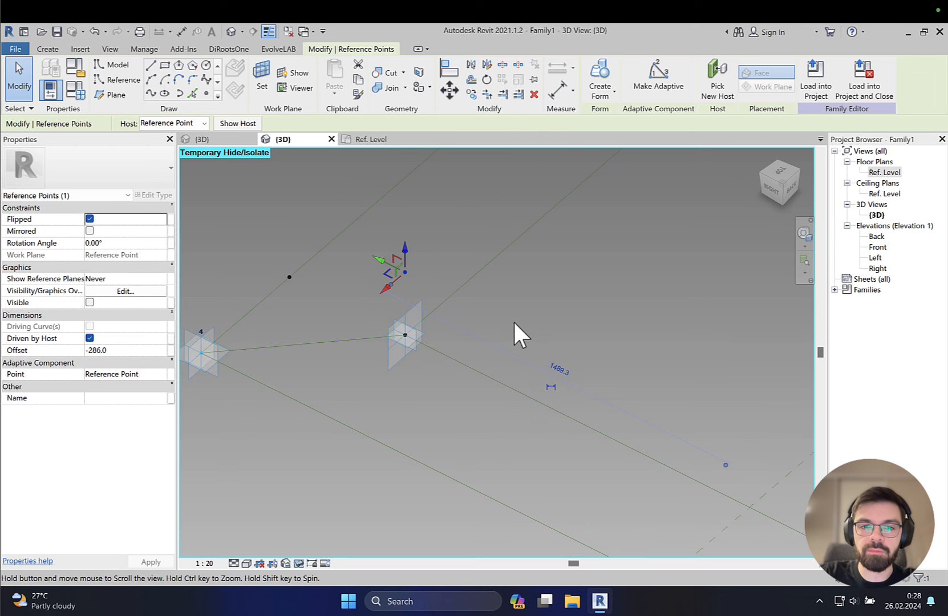
pyautogui.click(171, 350)
pyautogui.click(382, 383)
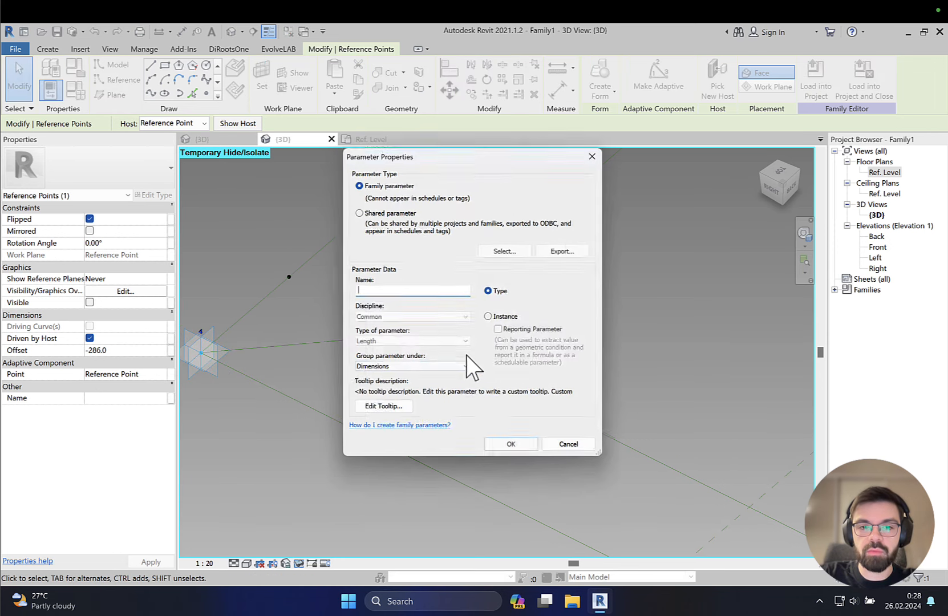
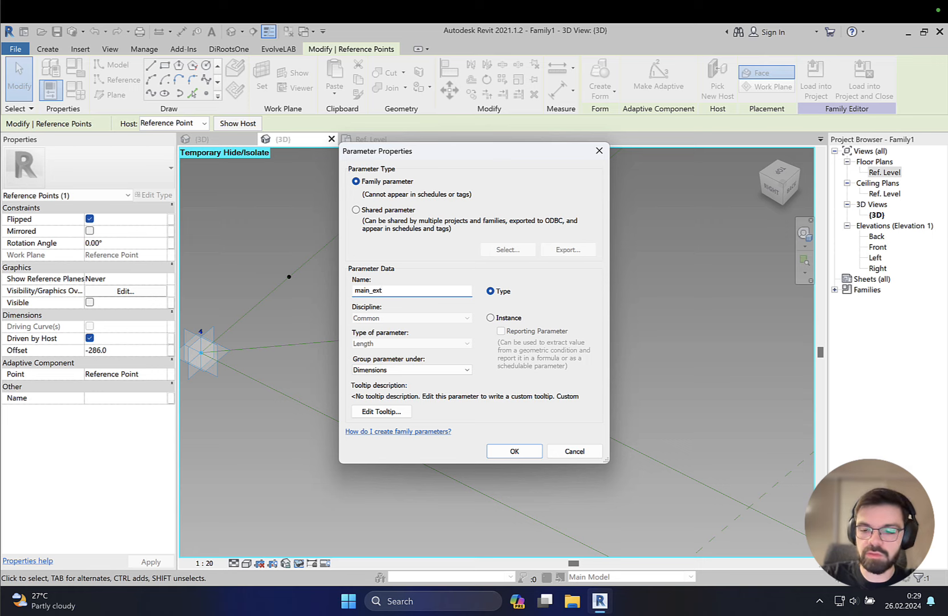
pyautogui.press('Return')
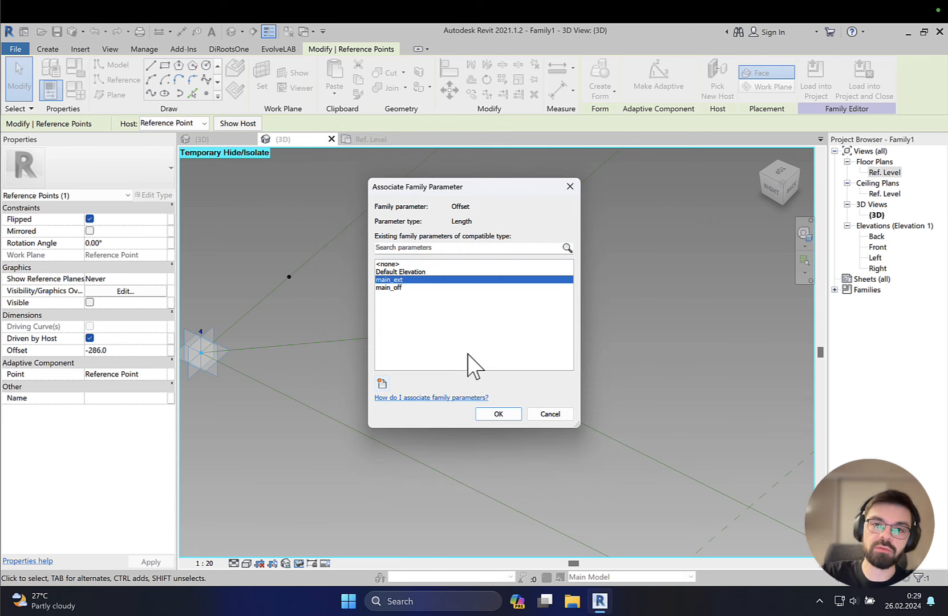
pyautogui.click(499, 414)
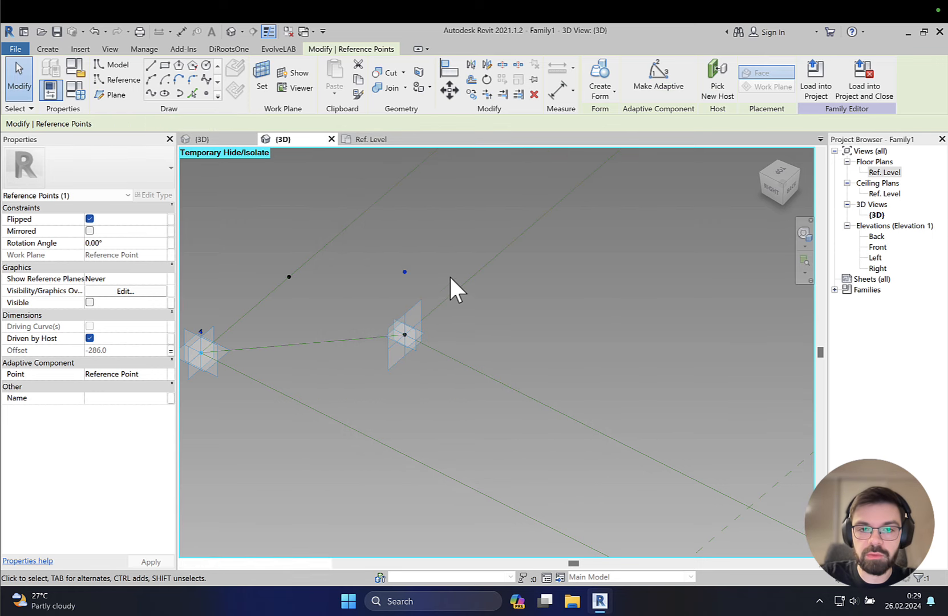
# Step: Make the inner frame-corner reference point near adaptive point 2 always show all its reference planes, not only the normal one
pyautogui.moveTo(469, 323); pyautogui.dragTo(106, 137, button='middle')
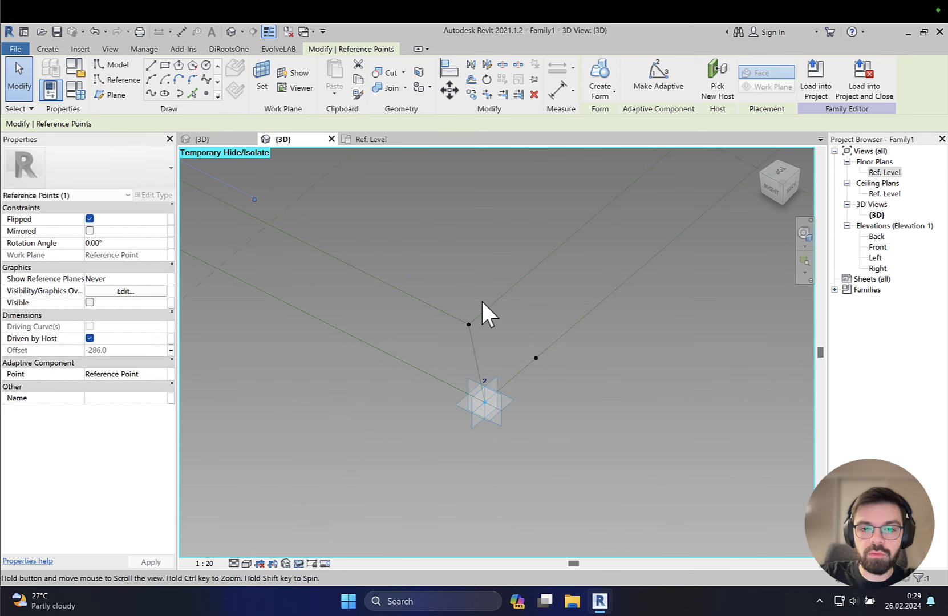
pyautogui.scroll(3, 464, 306)
pyautogui.moveTo(438, 303); pyautogui.dragTo(514, 383)
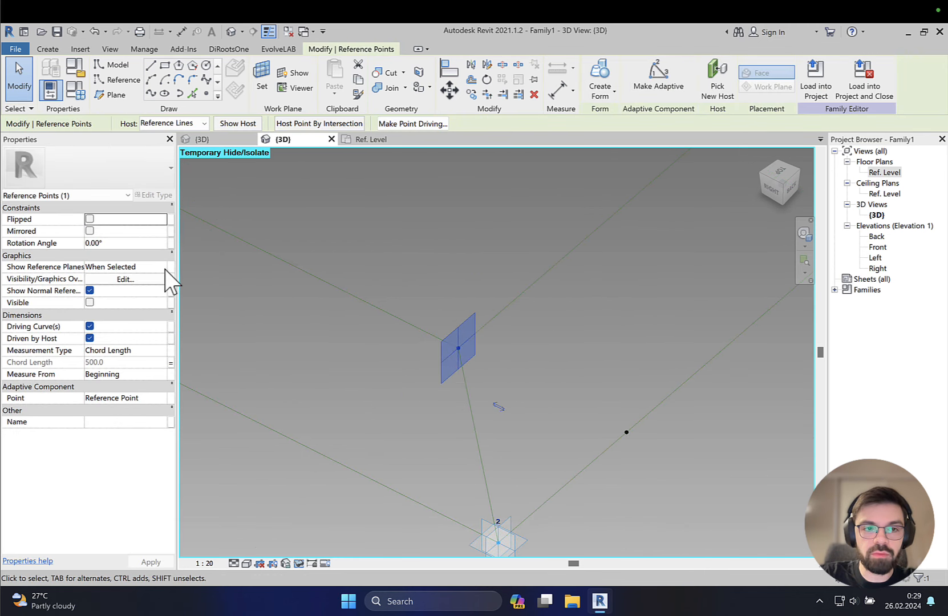
pyautogui.click(165, 267)
pyautogui.click(162, 267)
pyautogui.click(105, 297)
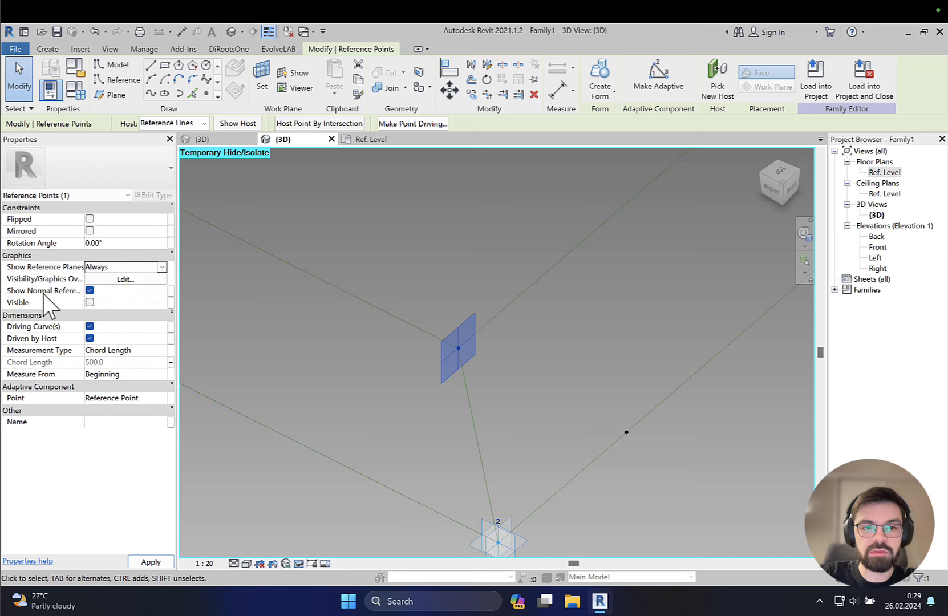
pyautogui.click(89, 290)
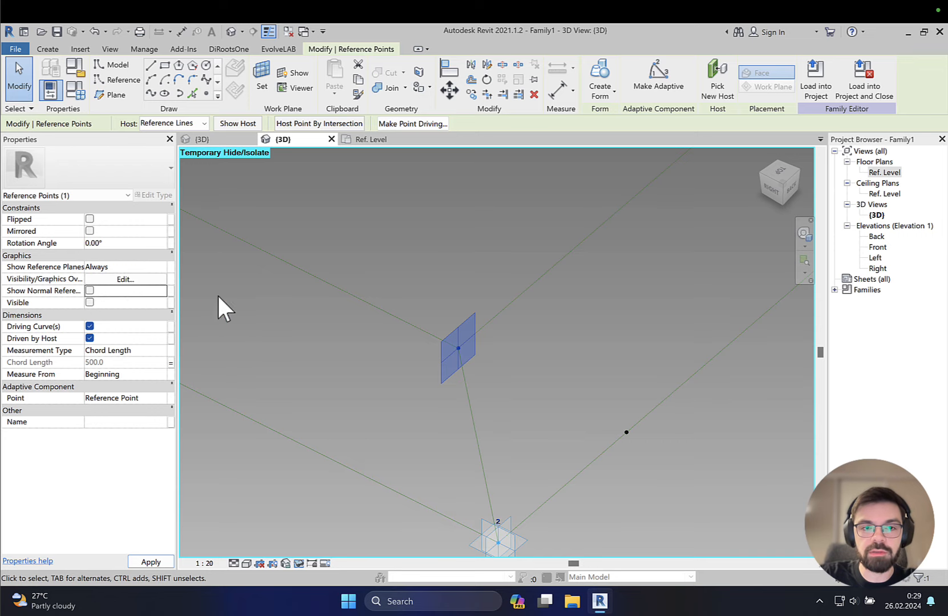
pyautogui.click(494, 268)
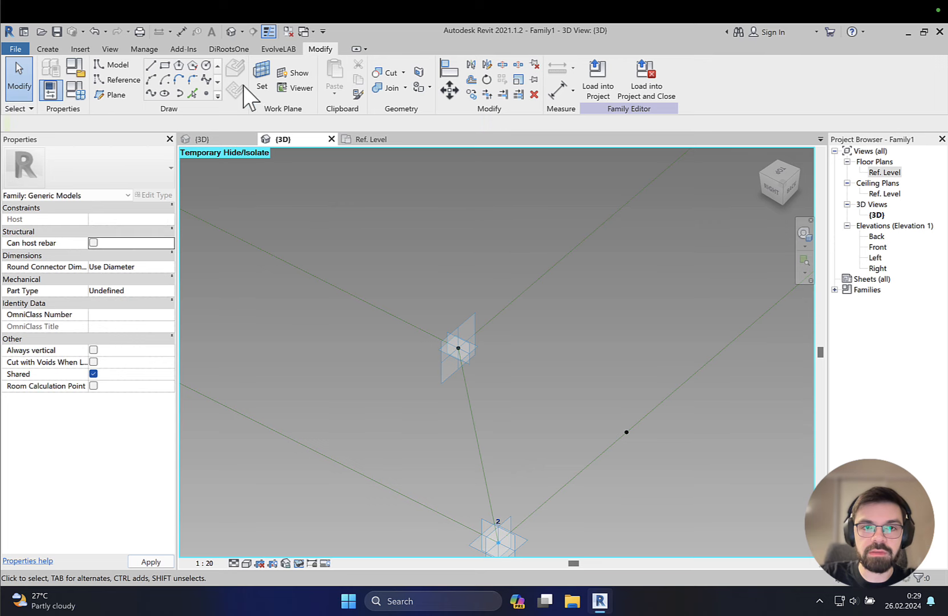
# Step: Set the work plane to the horizontal plane of the inner point near adaptive point 2 and place a reference point on that point
pyautogui.click(258, 70)
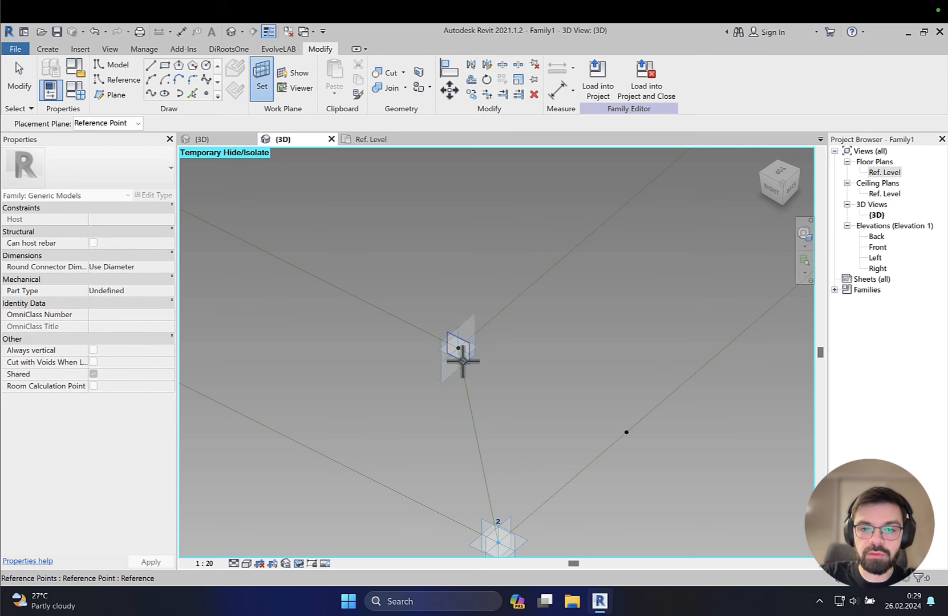
pyautogui.click(462, 360)
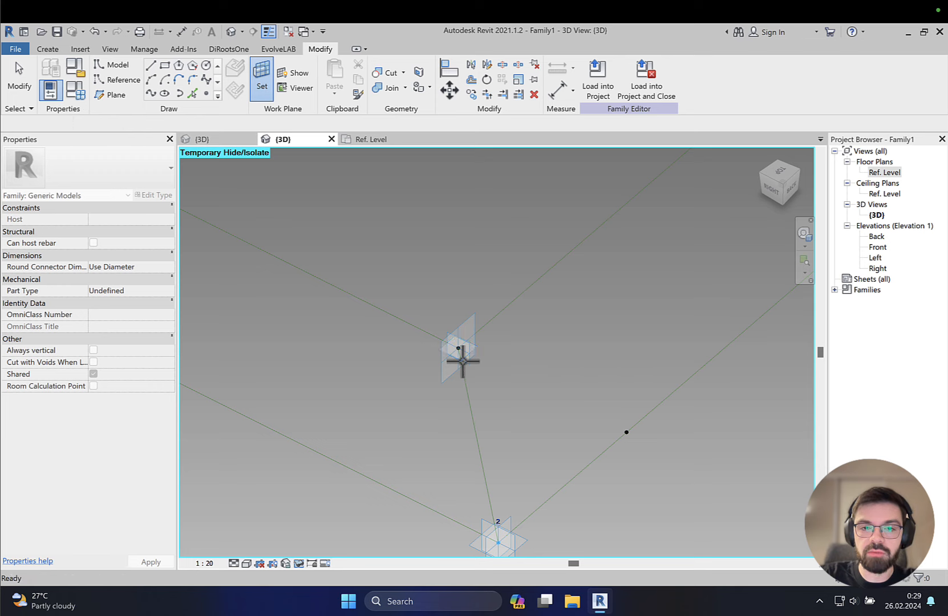
pyautogui.click(206, 93)
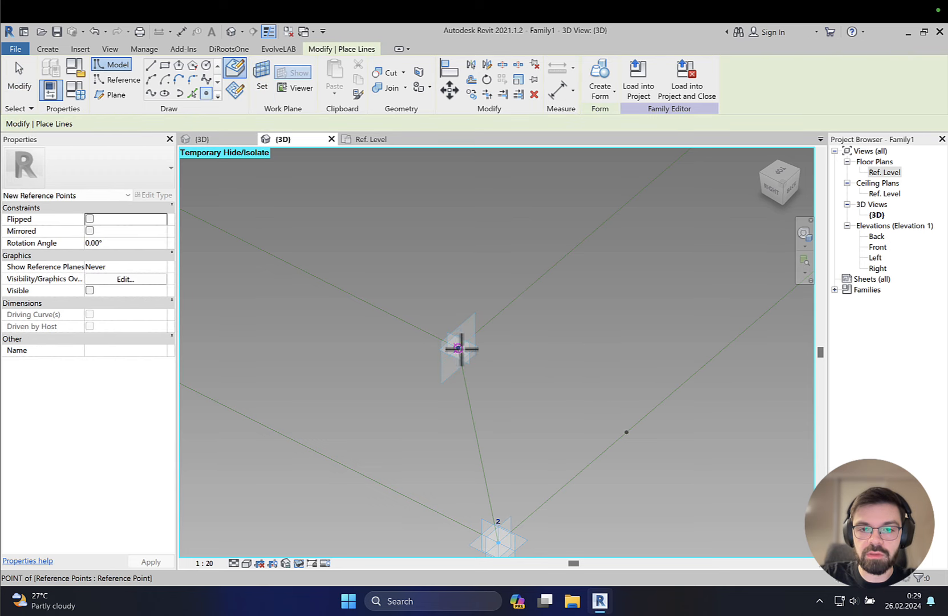
pyautogui.click(458, 348)
pyautogui.click(512, 349)
pyautogui.press('Escape')
pyautogui.press('Escape')
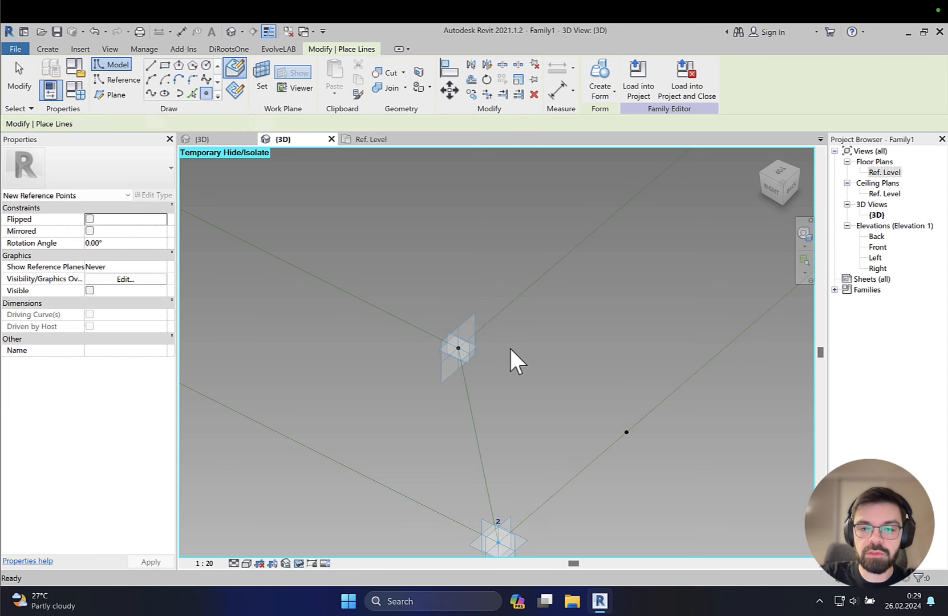
# Step: Raise the new point near adaptive point 2 to an offset of about -218 and associate its Offset with the main_ext parameter
pyautogui.click(459, 349)
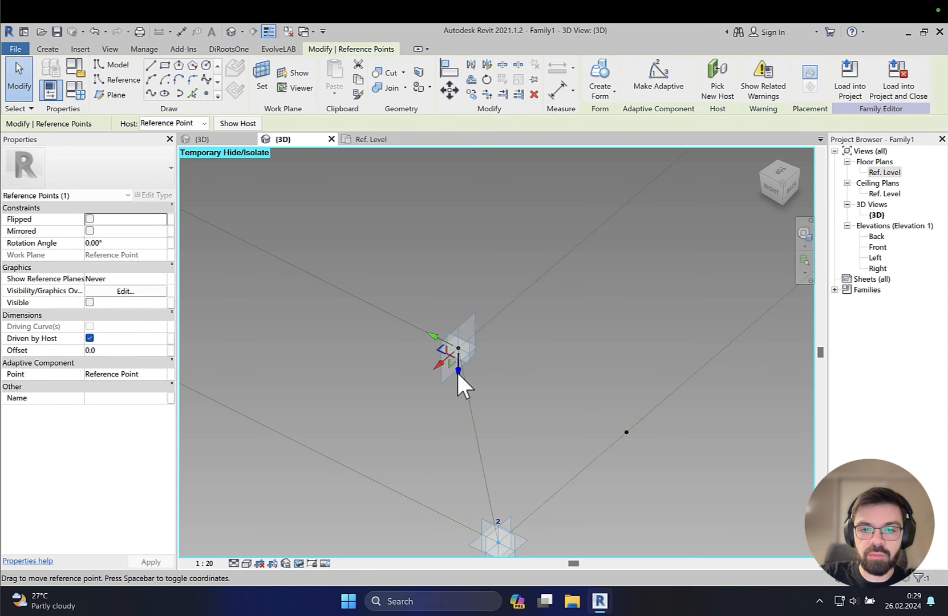
pyautogui.moveTo(458, 371); pyautogui.dragTo(461, 301)
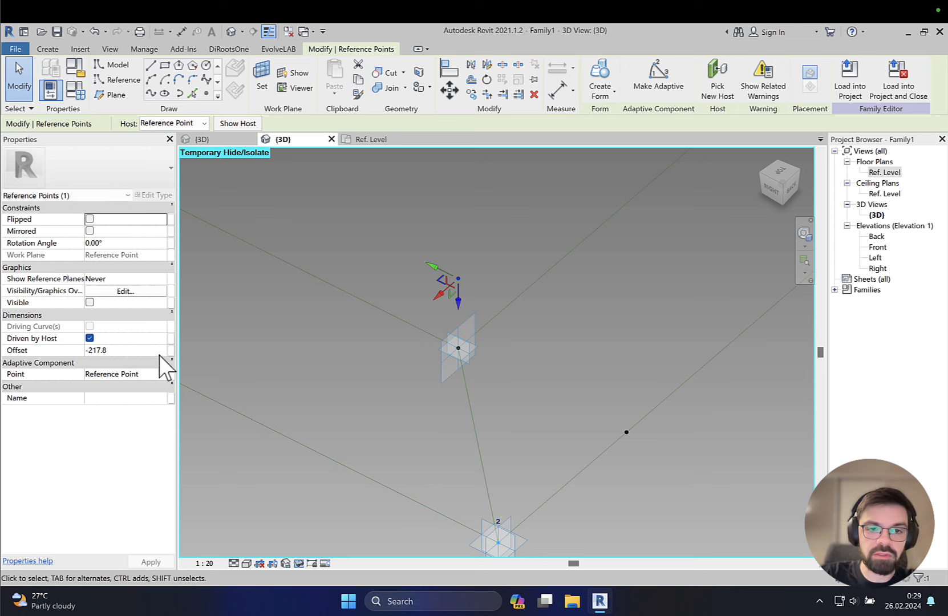
pyautogui.click(170, 351)
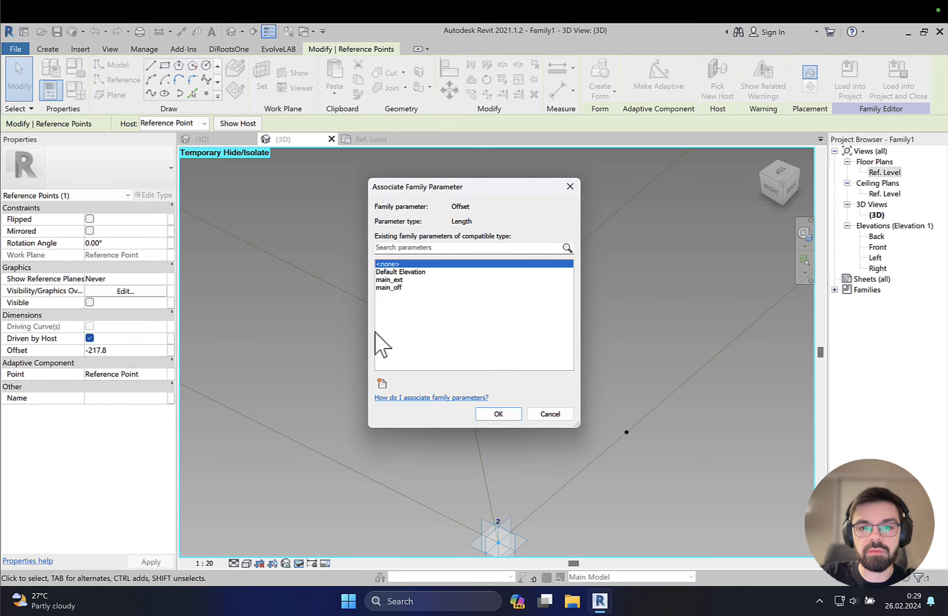
pyautogui.click(397, 280)
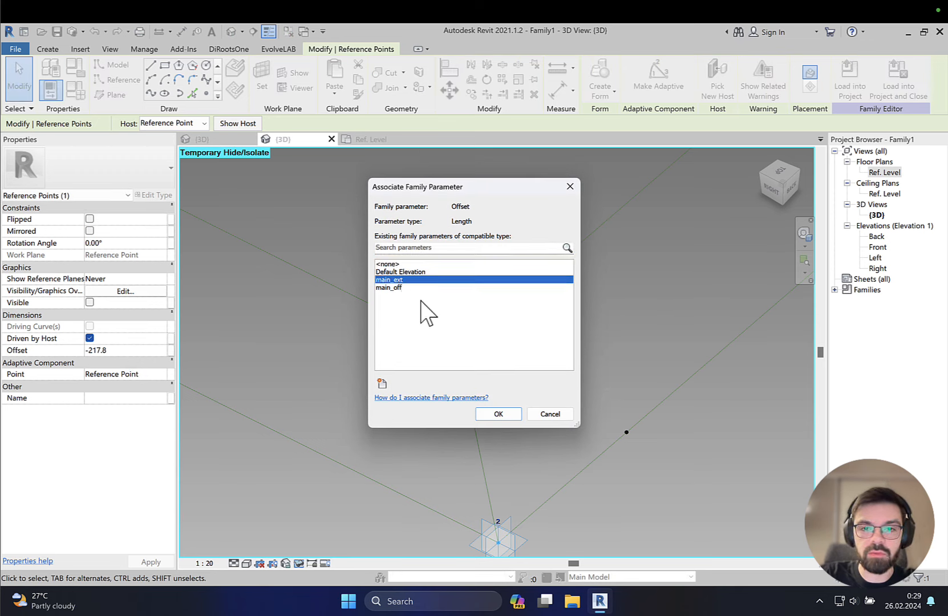
pyautogui.click(498, 414)
pyautogui.moveTo(537, 348); pyautogui.dragTo(374, 395, button='middle')
pyautogui.click(271, 472)
# Step: Make the inner frame-corner reference point near adaptive point 1 always show all its reference planes, not only the normal one
pyautogui.moveTo(270, 472); pyautogui.dragTo(428, 348, button='middle')
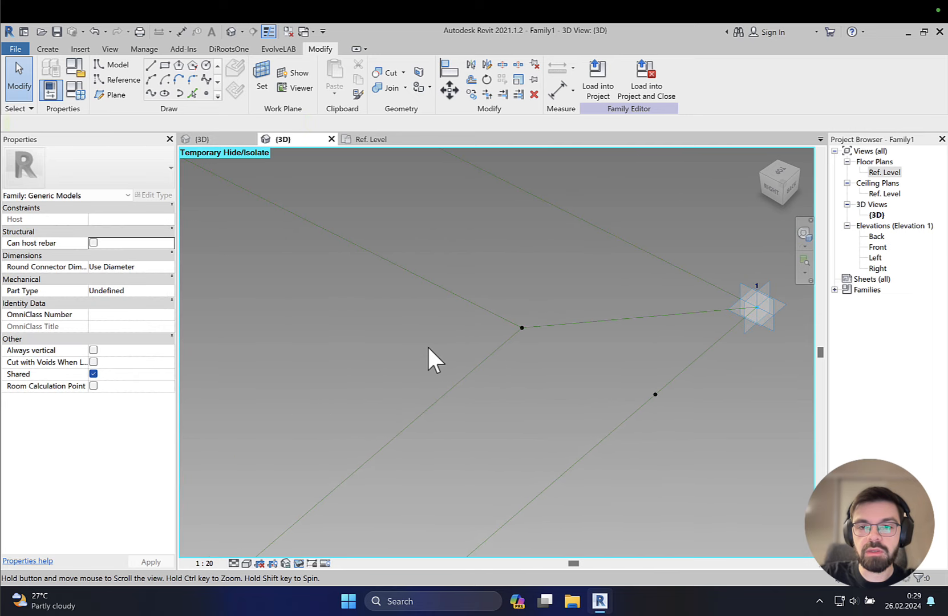
pyautogui.scroll(1, 541, 303)
pyautogui.scroll(2, 516, 299)
pyautogui.moveTo(494, 300); pyautogui.dragTo(536, 365)
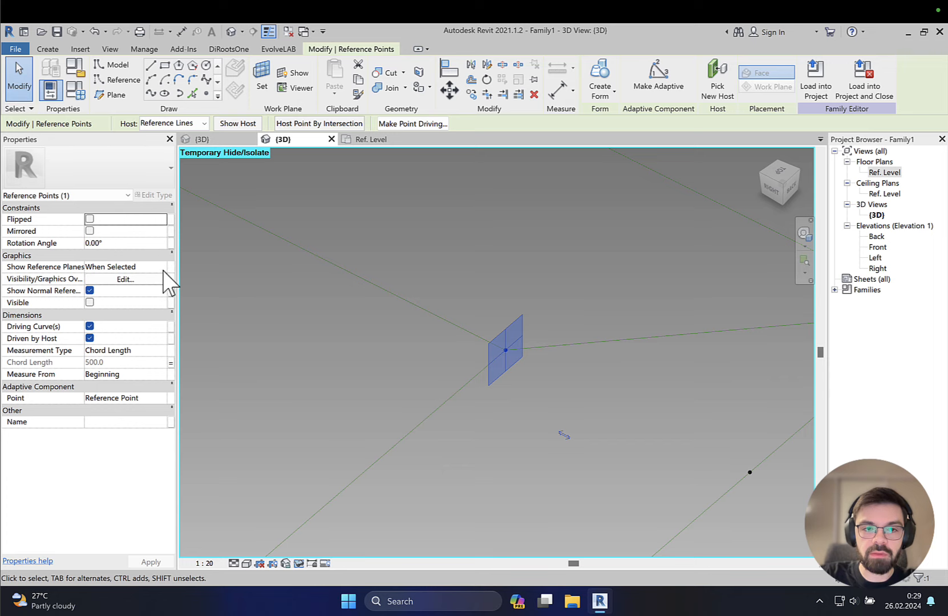
pyautogui.click(162, 266)
pyautogui.click(104, 298)
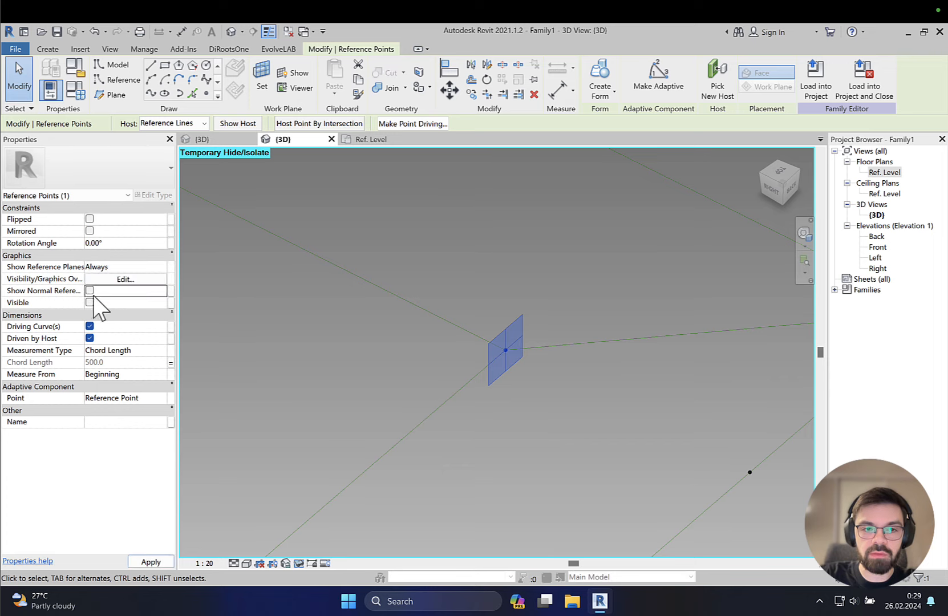
pyautogui.click(720, 323)
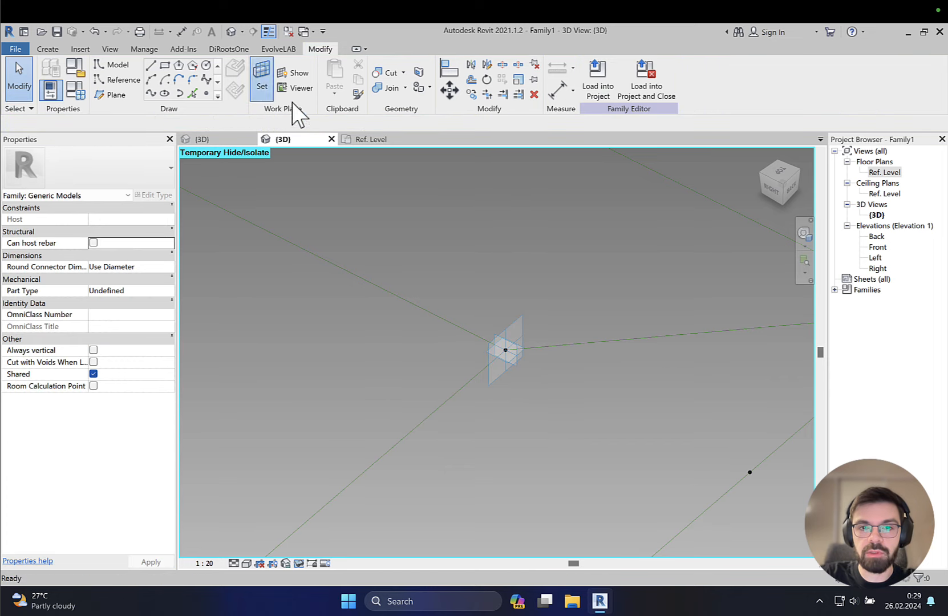
# Step: Set the work plane to the horizontal plane of the inner point near adaptive point 1 and place a reference point on that point
pyautogui.press('Tab')
pyautogui.click(508, 366)
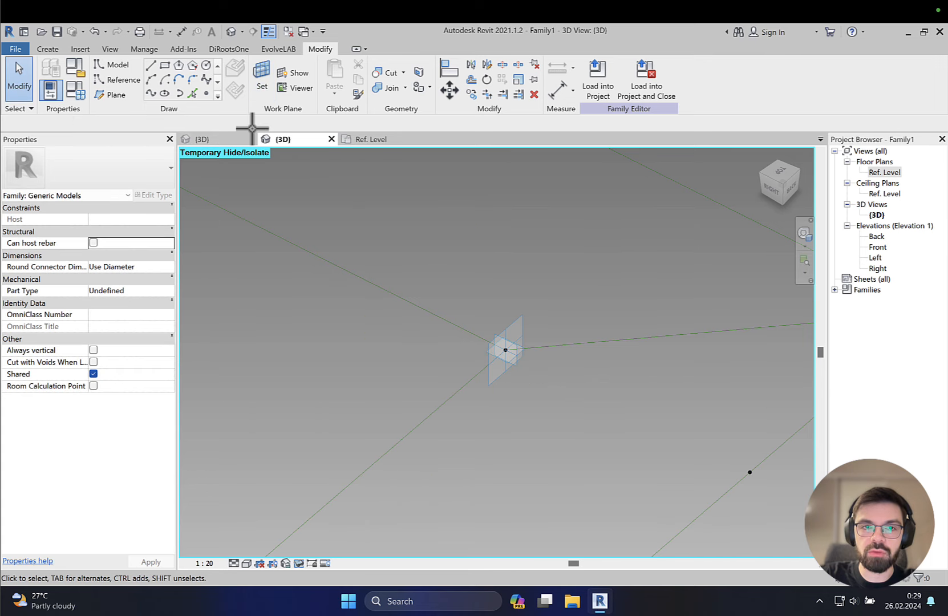
pyautogui.click(206, 93)
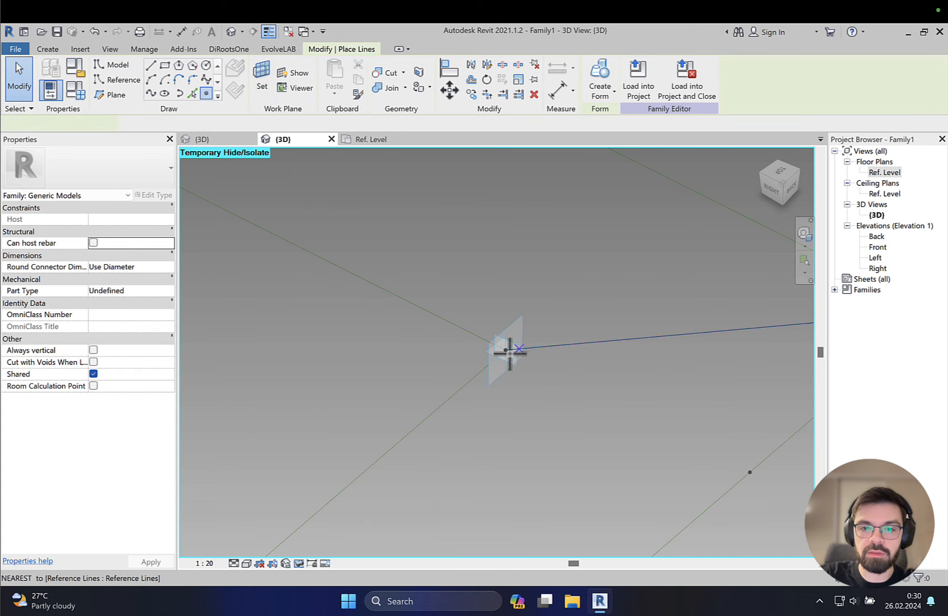
pyautogui.click(506, 350)
pyautogui.click(510, 355)
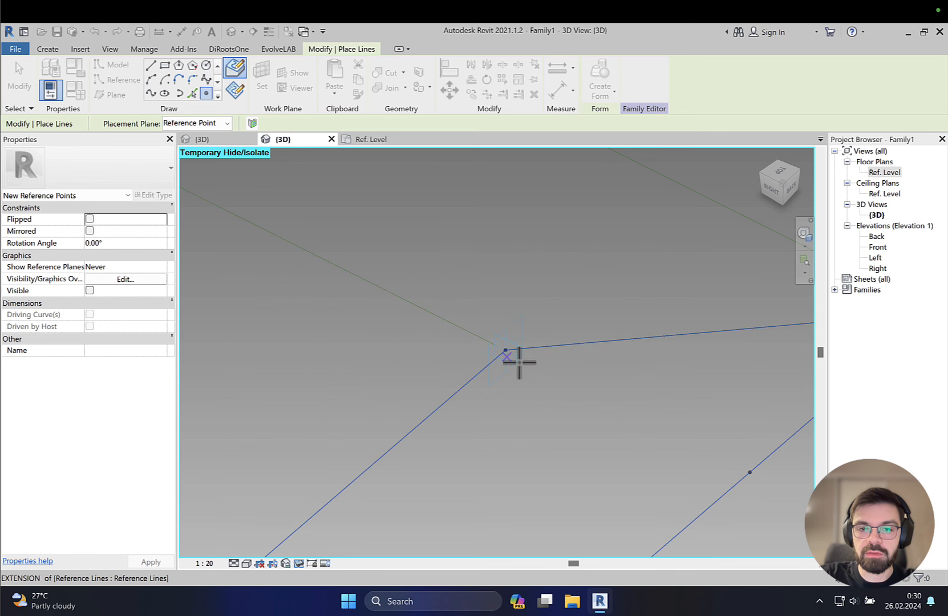
pyautogui.press('Escape')
pyautogui.press('Escape')
# Step: Raise the new point near adaptive point 1 to an offset of about -176 and associate its Offset with the main_ext parameter
pyautogui.click(505, 350)
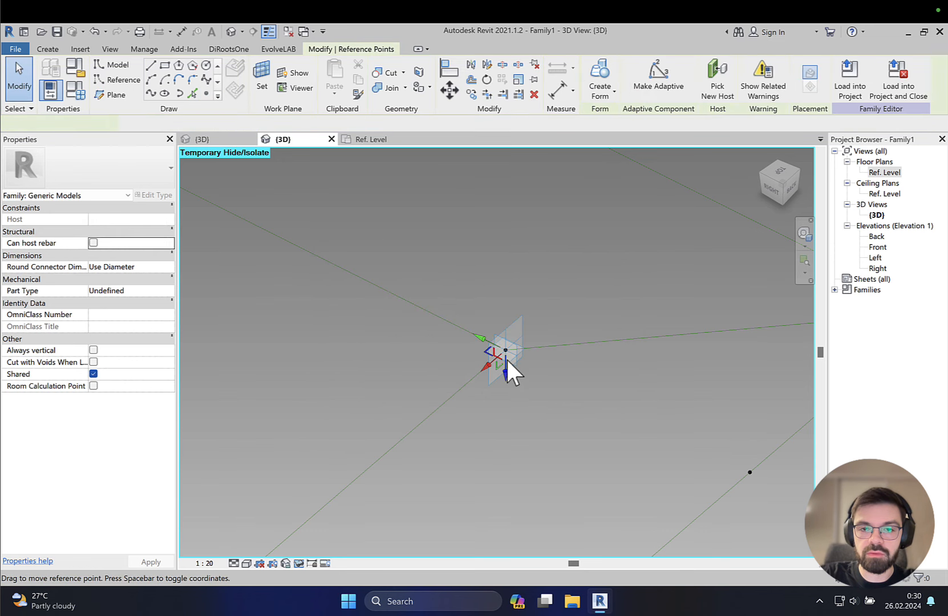
pyautogui.moveTo(505, 291); pyautogui.dragTo(506, 290)
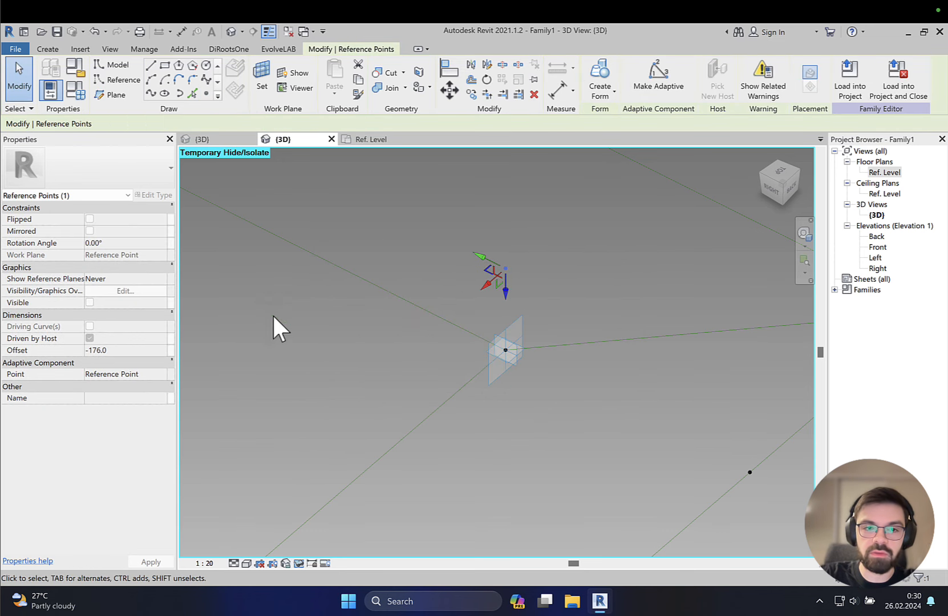
pyautogui.click(171, 350)
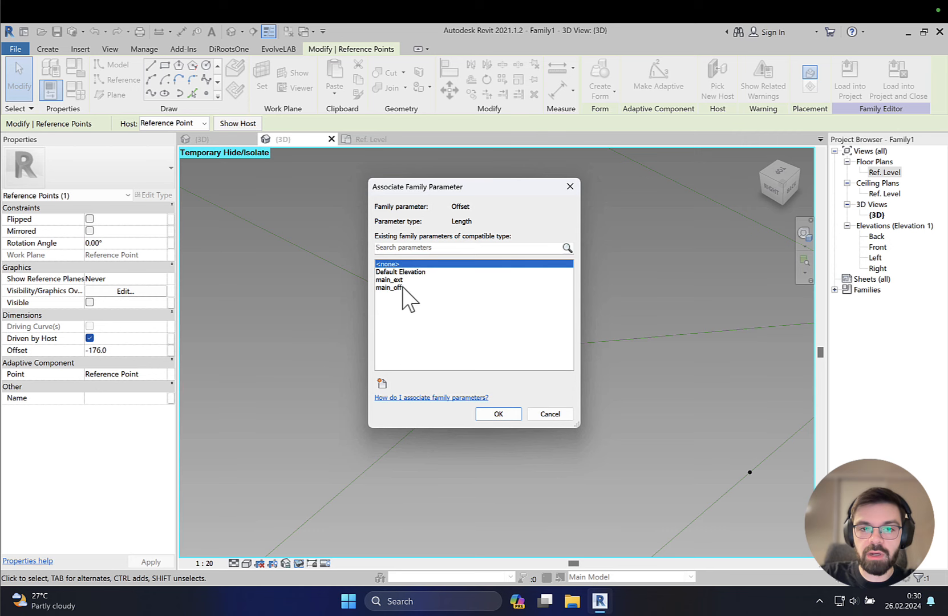
pyautogui.click(399, 279)
pyautogui.click(514, 411)
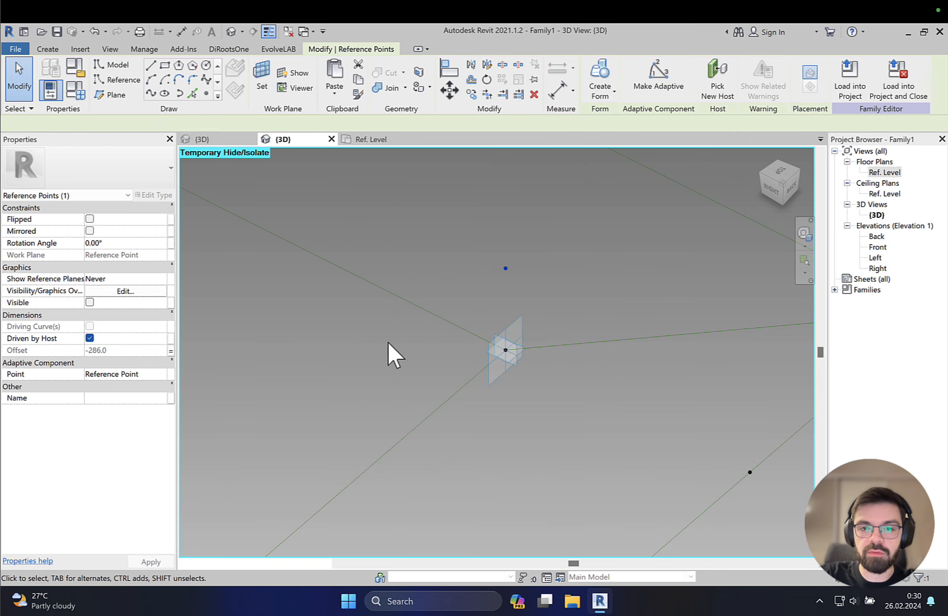
pyautogui.click(387, 340)
# Step: Make the inner frame-corner reference point near adaptive point 3 always show all its reference planes, not only the normal one
pyautogui.moveTo(340, 313); pyautogui.dragTo(430, 351, button='middle')
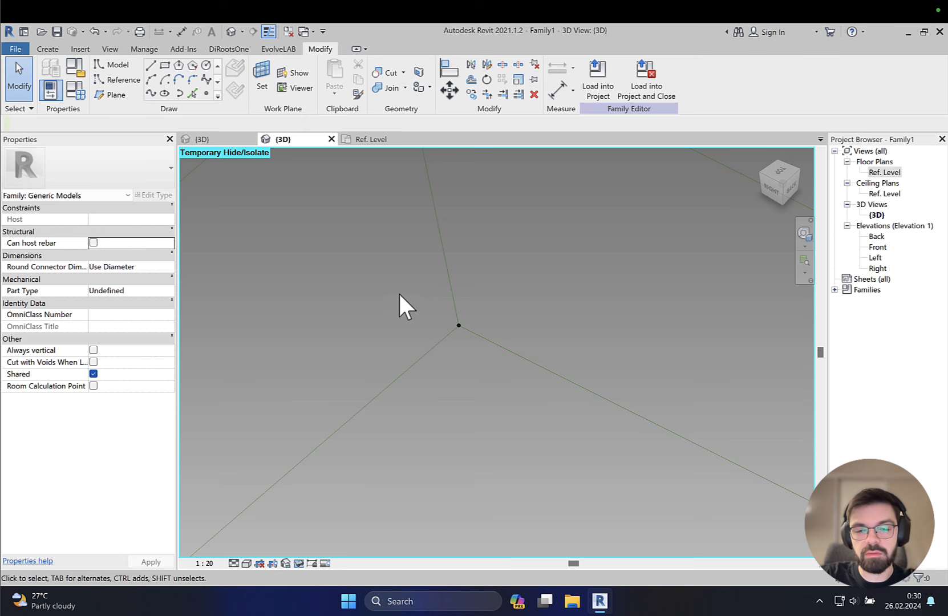
pyautogui.moveTo(399, 293); pyautogui.dragTo(552, 375)
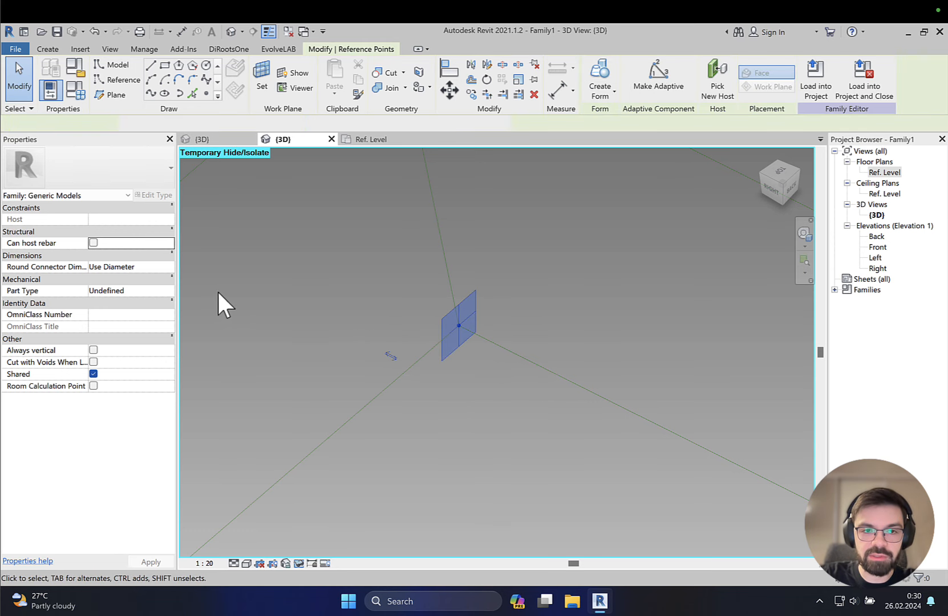
pyautogui.click(164, 268)
pyautogui.click(162, 267)
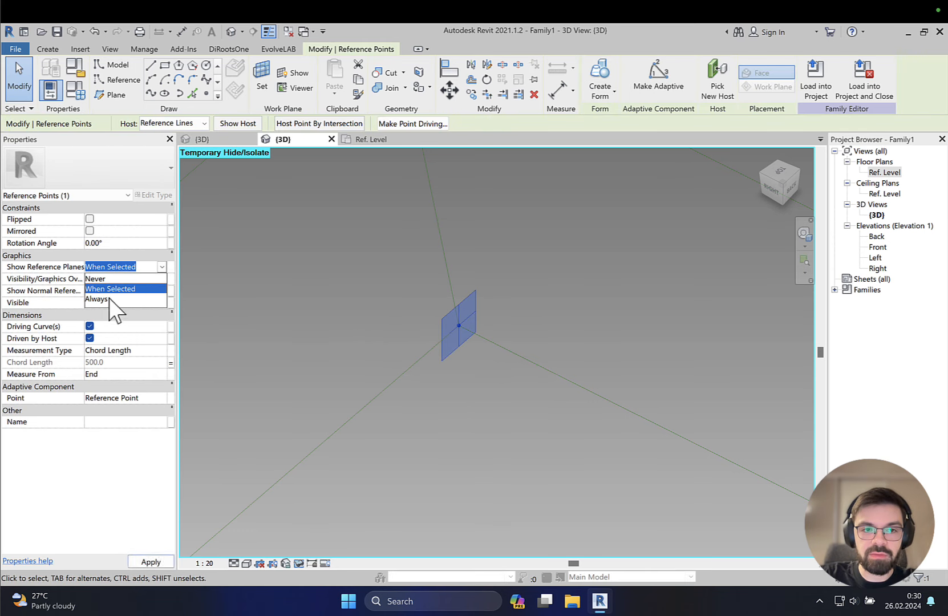
pyautogui.click(108, 302)
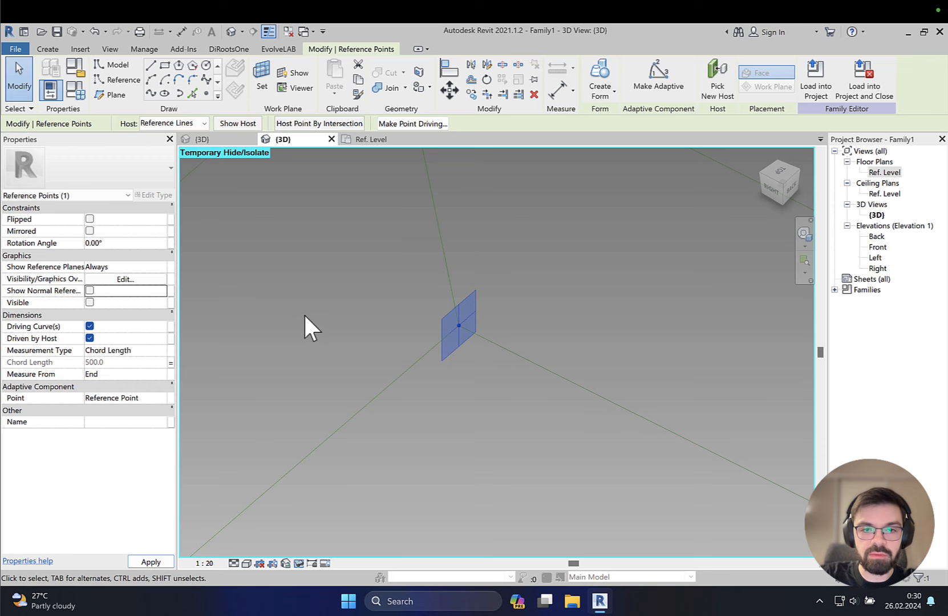
pyautogui.click(364, 321)
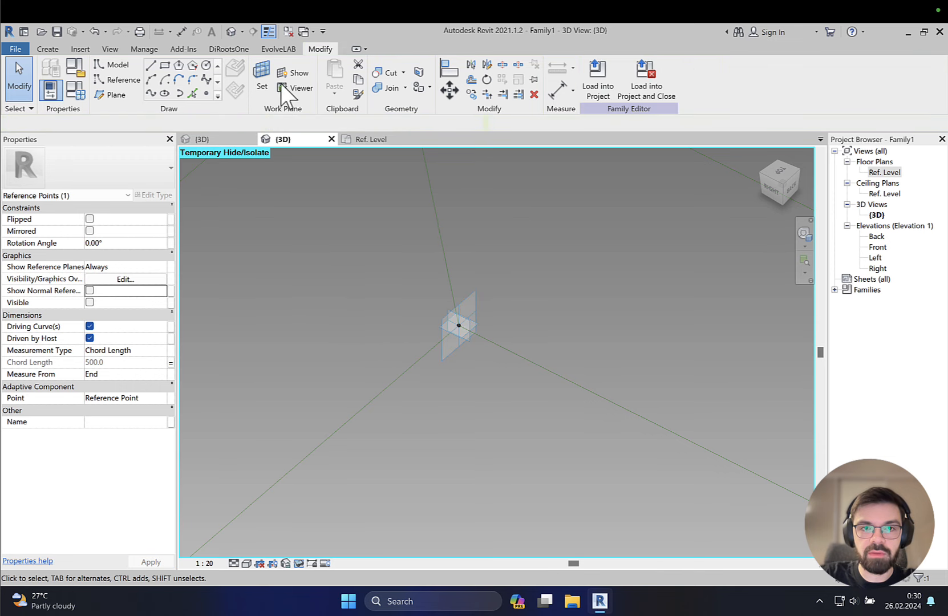
# Step: Set the work plane to the horizontal plane of the inner point near adaptive point 3 and place a reference point on that point
pyautogui.click(271, 87)
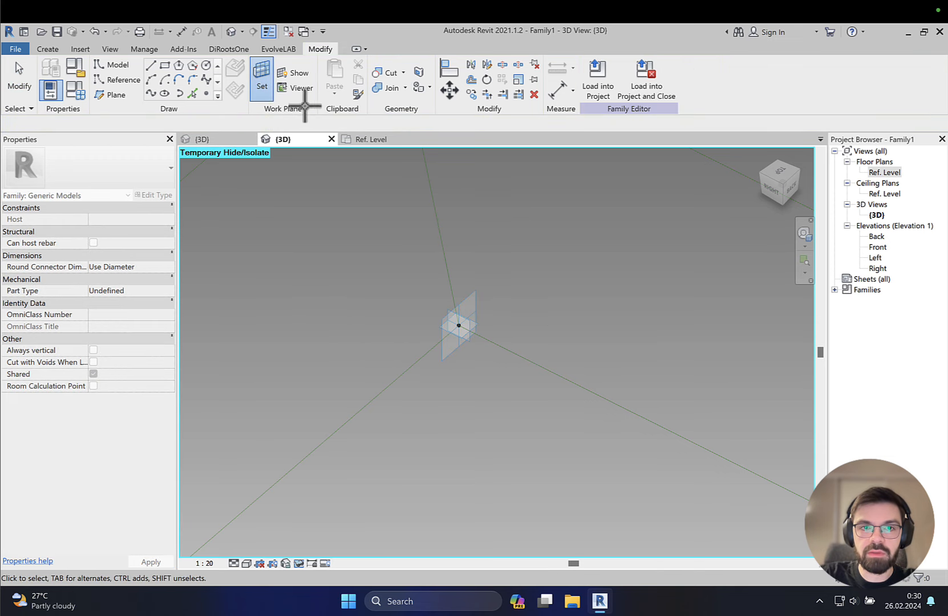
pyautogui.click(207, 93)
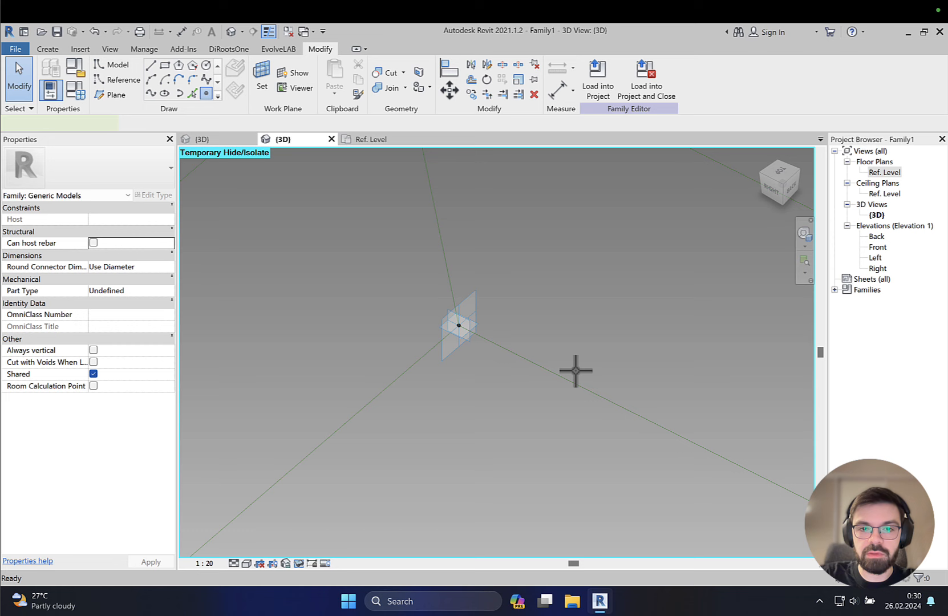
pyautogui.click(476, 336)
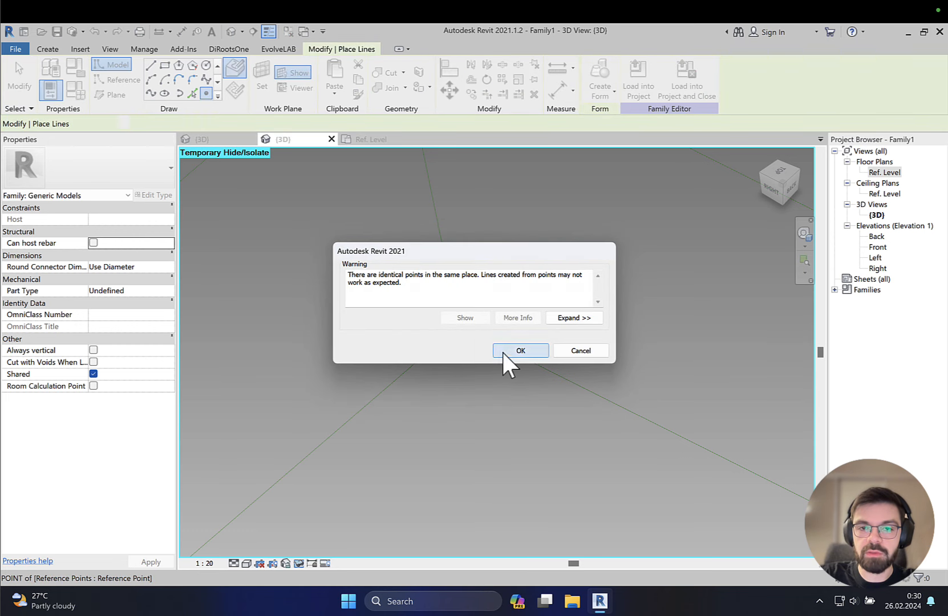
pyautogui.click(504, 352)
pyautogui.press('Escape')
pyautogui.press('Escape')
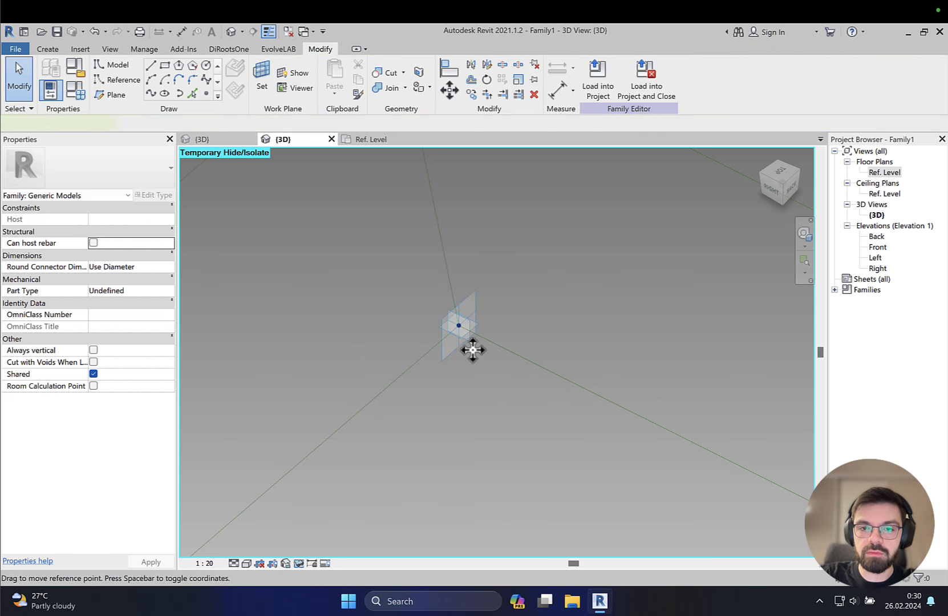
# Step: Raise the new point near adaptive point 3 to an offset of about -126 and associate its Offset with the main_ext parameter
pyautogui.moveTo(473, 350); pyautogui.dragTo(468, 290)
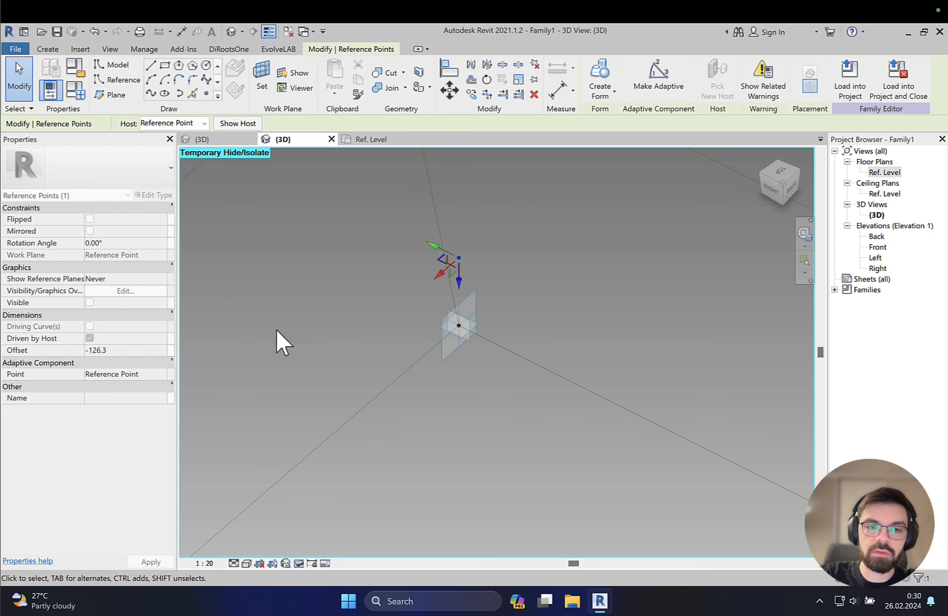
pyautogui.click(171, 350)
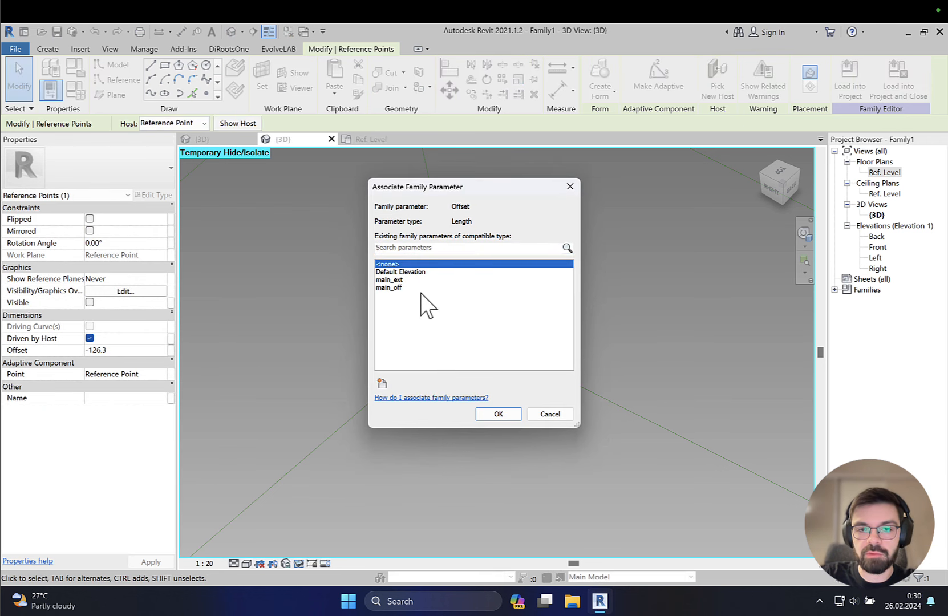
pyautogui.click(406, 279)
pyautogui.click(511, 411)
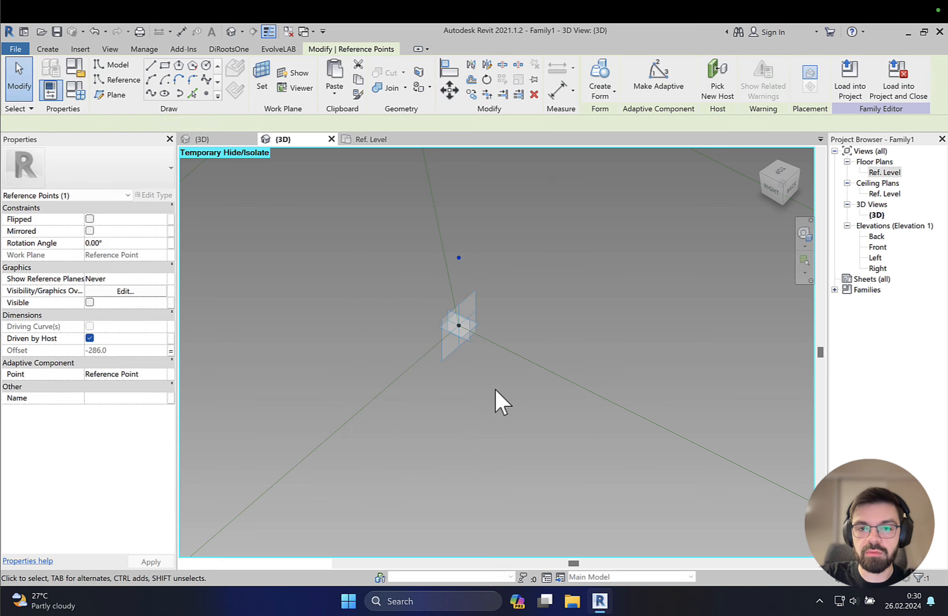
pyautogui.click(495, 390)
# Step: Draw a closed loop of reference lines through the four raised corner points, from the one near adaptive point 3 through 4, 2 and 1
pyautogui.scroll(-4, 495, 390)
pyautogui.moveTo(512, 407); pyautogui.dragTo(537, 353, button='middle')
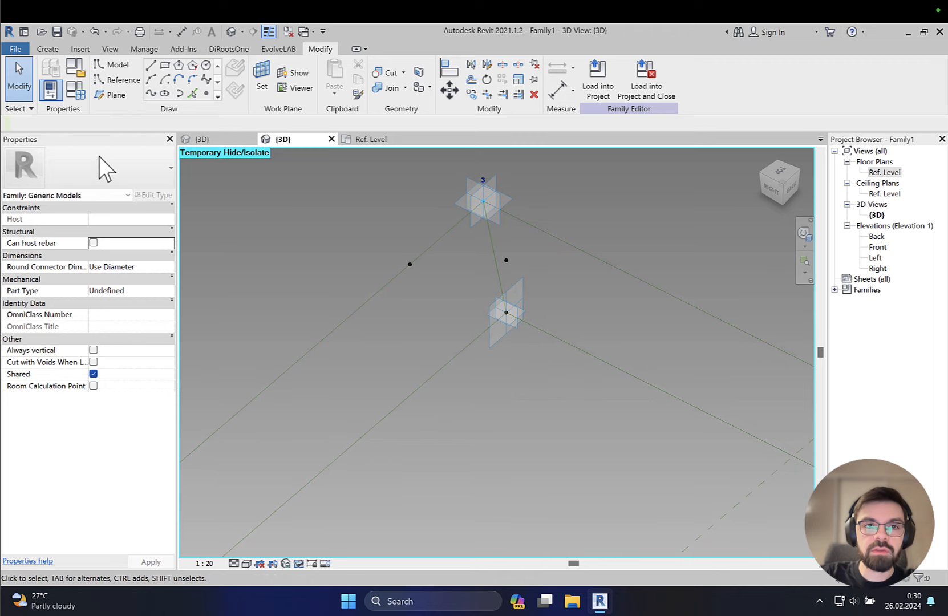
pyautogui.click(118, 80)
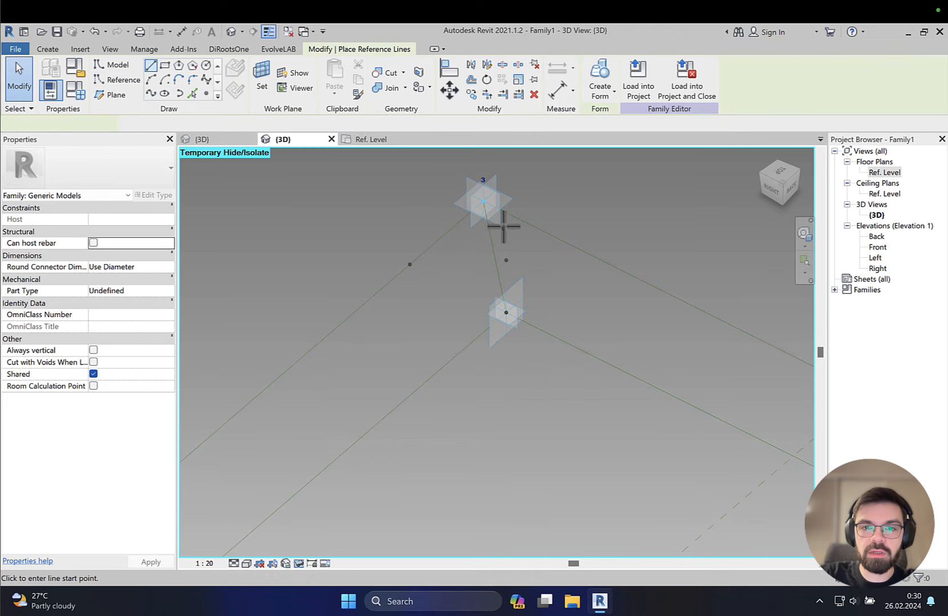
pyautogui.scroll(-2, 513, 249)
pyautogui.moveTo(513, 248); pyautogui.dragTo(527, 226, button='middle')
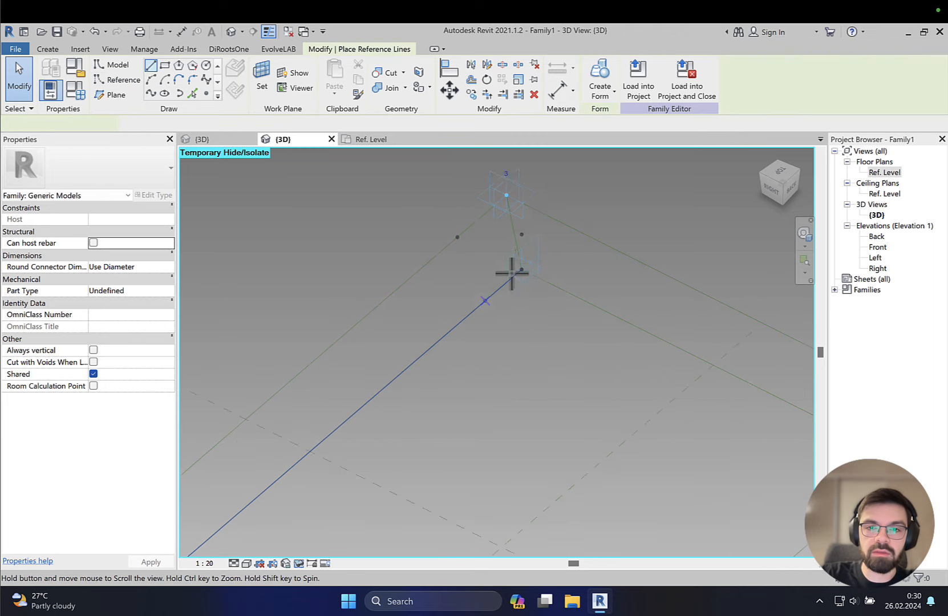
pyautogui.moveTo(380, 386); pyautogui.dragTo(491, 241, button='middle')
pyautogui.moveTo(250, 401); pyautogui.dragTo(357, 336, button='middle')
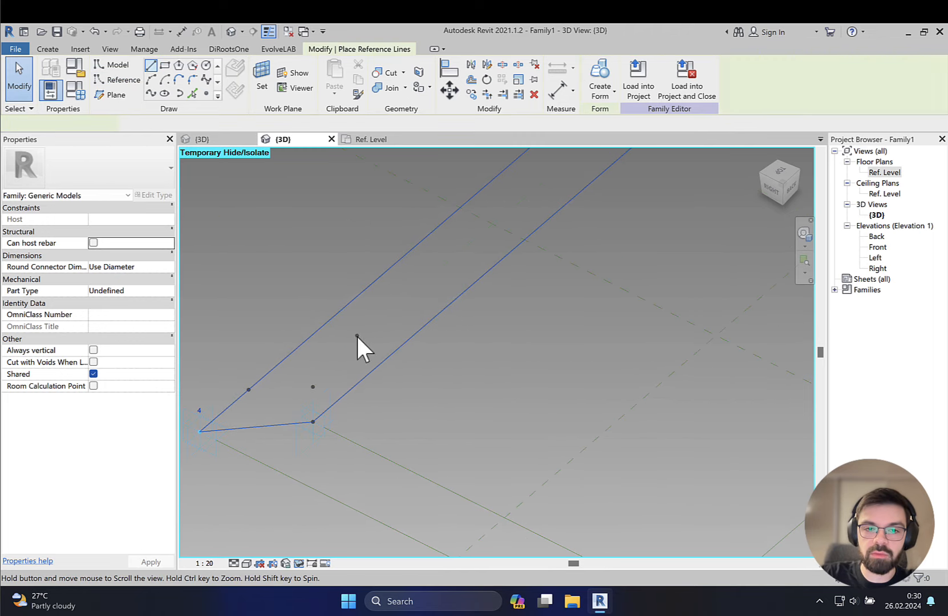
pyautogui.click(314, 386)
pyautogui.moveTo(524, 449); pyautogui.dragTo(263, 297, button='middle')
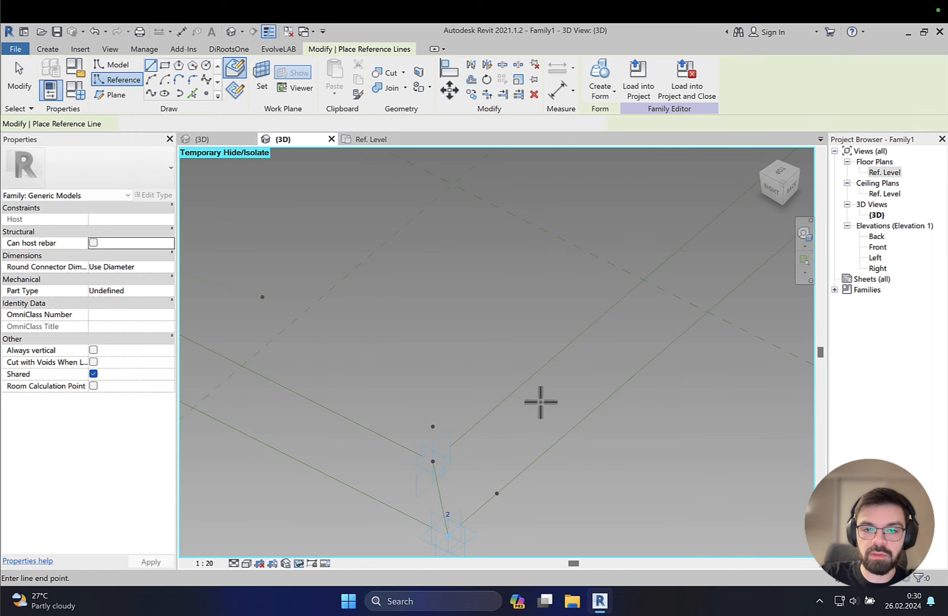
pyautogui.moveTo(554, 310); pyautogui.dragTo(349, 459, button='middle')
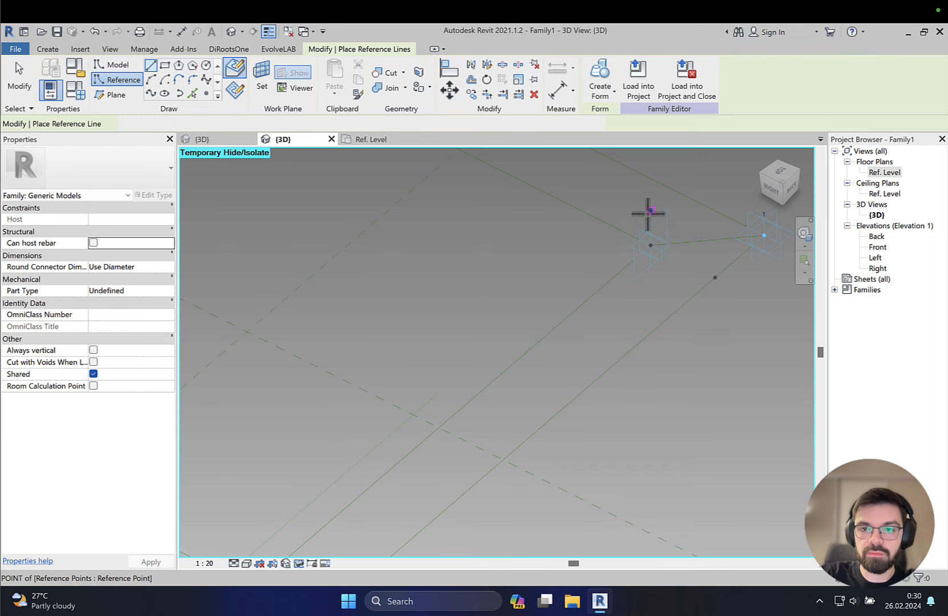
pyautogui.moveTo(497, 239); pyautogui.dragTo(474, 443, button='middle')
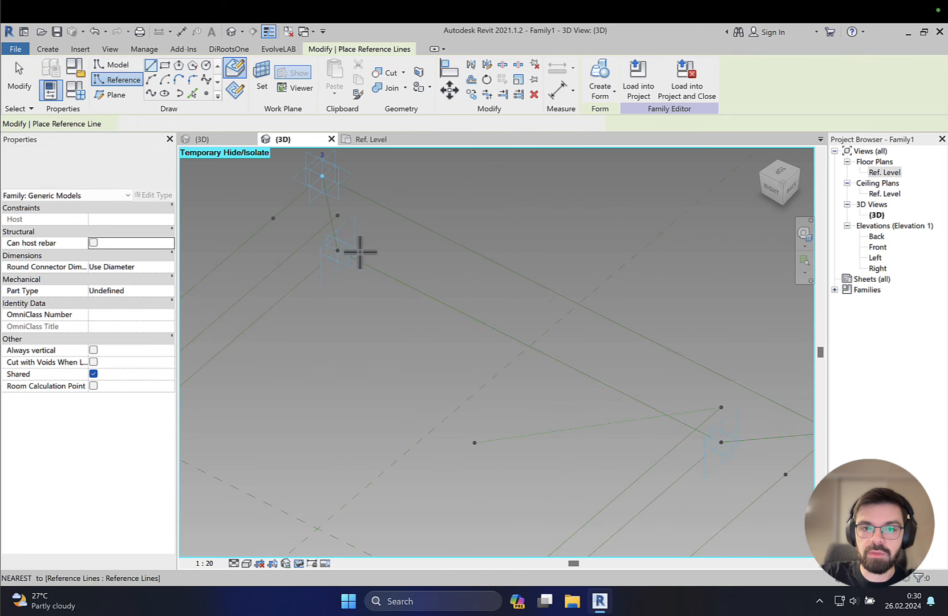
pyautogui.click(340, 215)
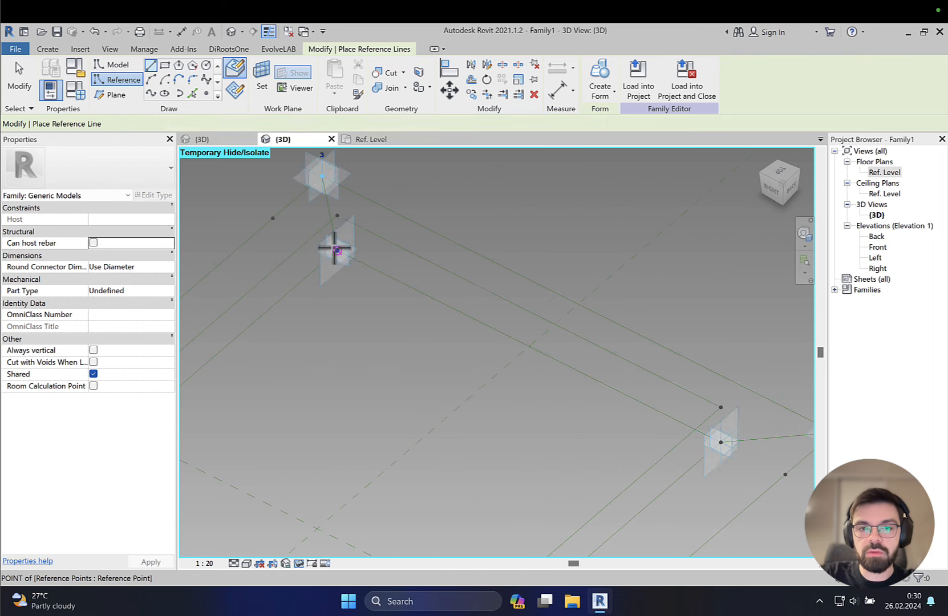
# Step: Draw vertical reference lines joining the inner corner points to the raised points above them near adaptive points 3 and 4
pyautogui.scroll(3, 335, 248)
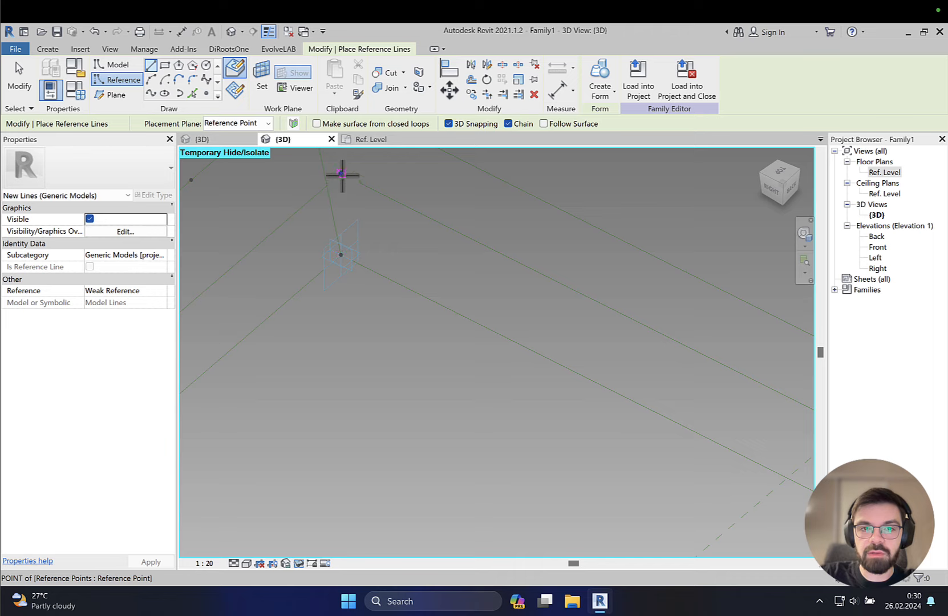
pyautogui.press('Escape')
pyautogui.scroll(-2, 411, 239)
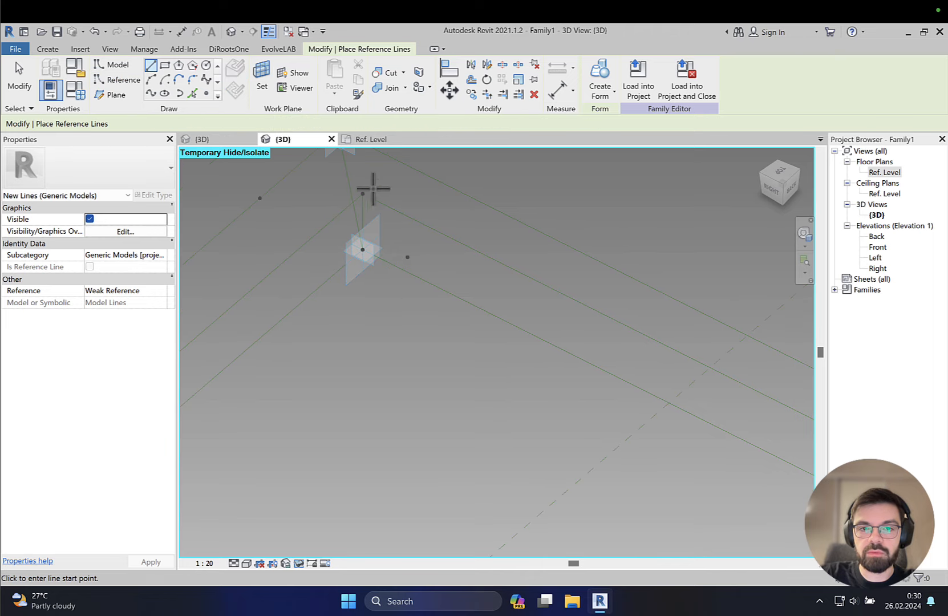
pyautogui.moveTo(337, 316); pyautogui.dragTo(603, 178, button='middle')
pyautogui.moveTo(420, 310); pyautogui.dragTo(548, 226, button='middle')
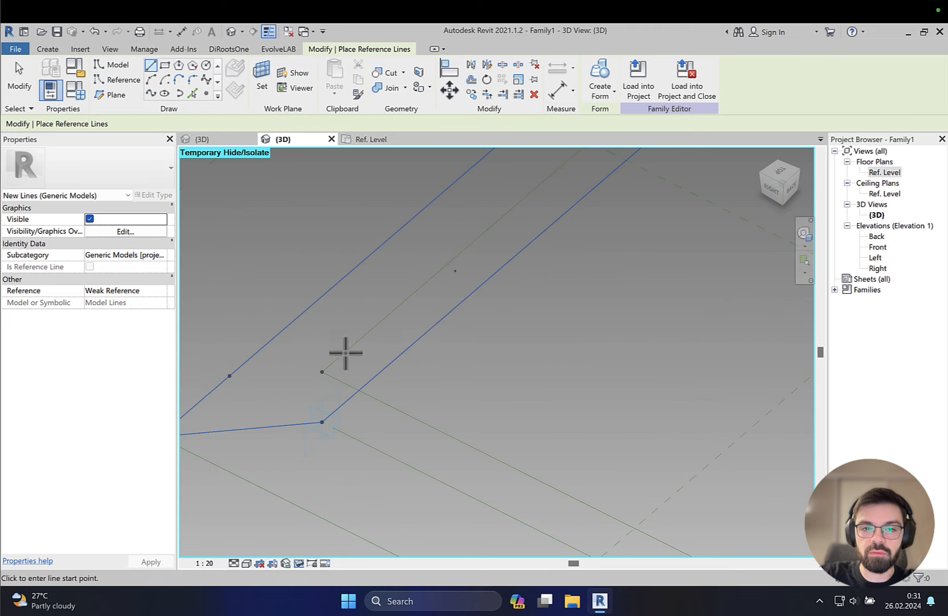
pyautogui.click(322, 420)
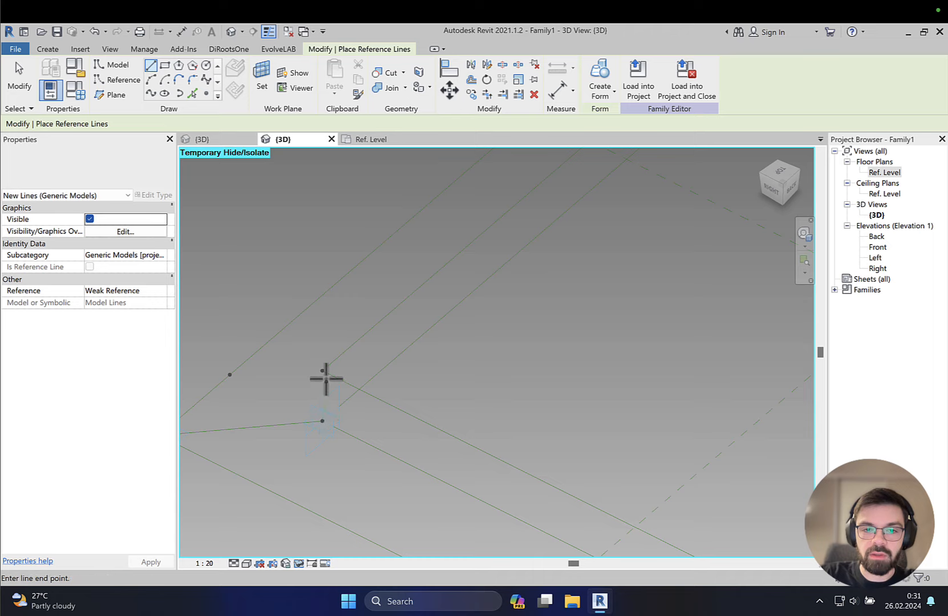
# Step: Draw vertical reference lines joining the inner corner points to the raised points above them near adaptive points 2 and 1
pyautogui.scroll(-2, 406, 314)
pyautogui.moveTo(406, 313); pyautogui.dragTo(182, 151, button='middle')
pyautogui.moveTo(578, 400); pyautogui.dragTo(489, 370, button='middle')
pyautogui.scroll(1, 485, 364)
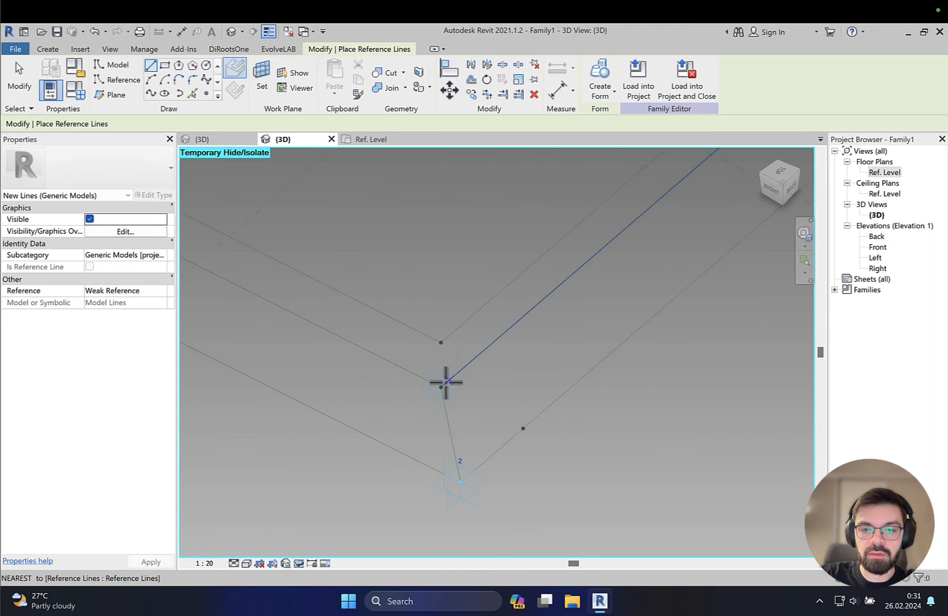
pyautogui.press('Escape')
pyautogui.scroll(-1, 443, 345)
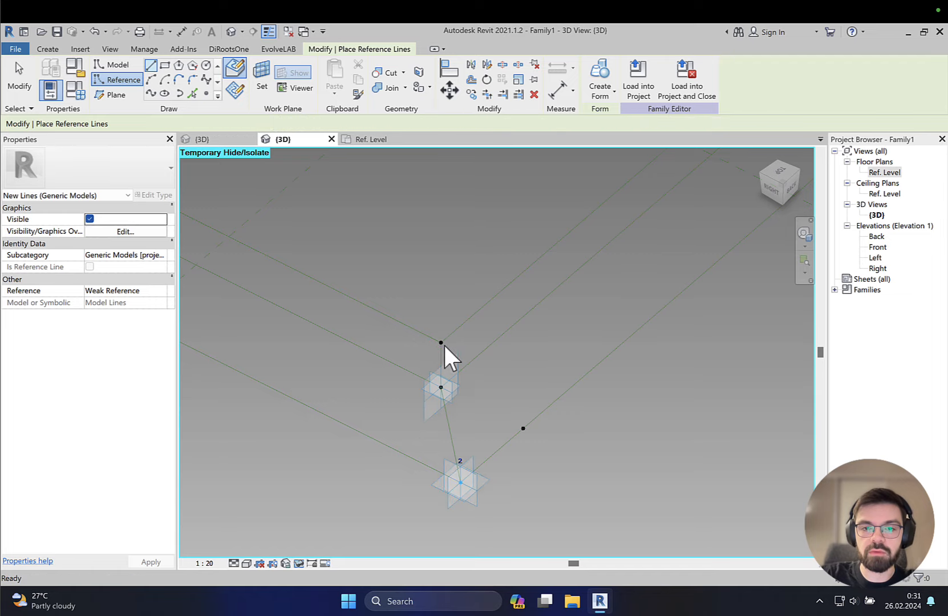
pyautogui.moveTo(518, 284); pyautogui.dragTo(346, 411, button='middle')
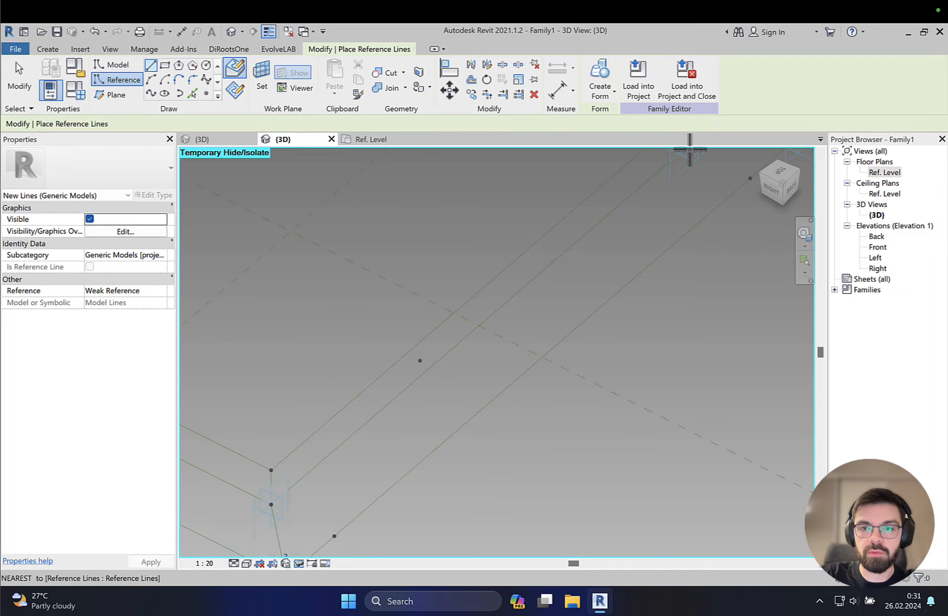
pyautogui.moveTo(690, 150); pyautogui.dragTo(549, 272, button='middle')
pyautogui.scroll(1, 558, 250)
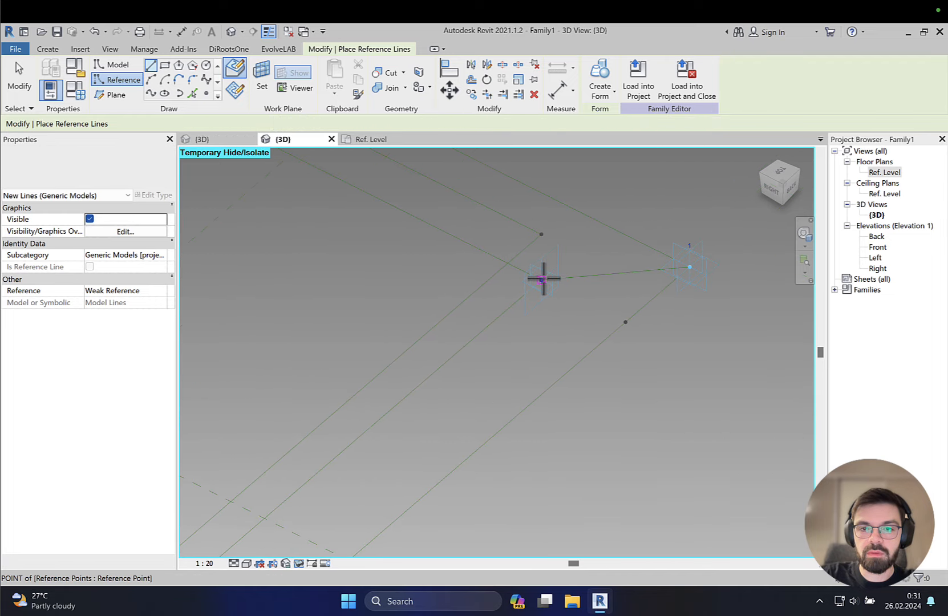
pyautogui.press('Escape')
pyautogui.press('Escape')
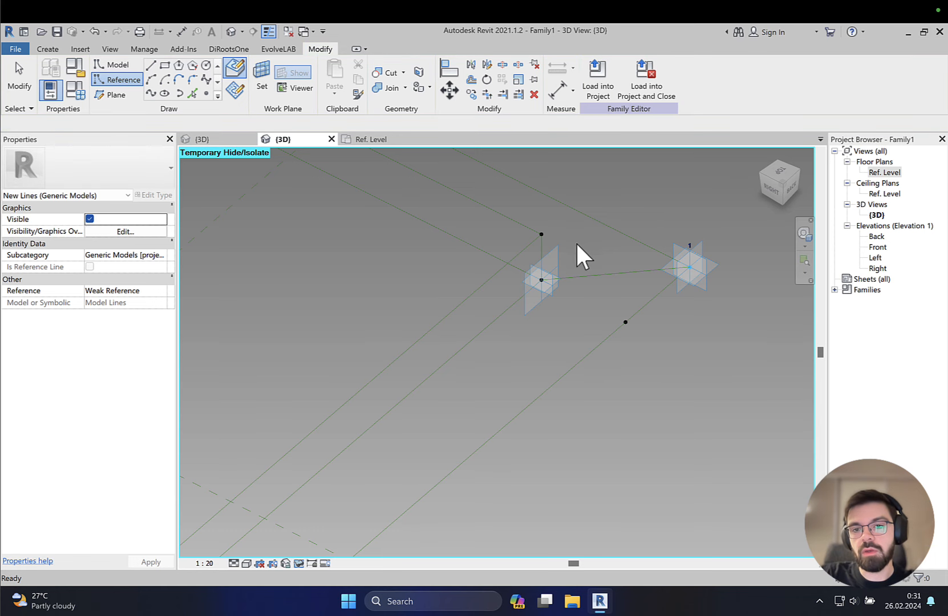
# Step: Delete the four diagonal reference lines that join the adaptive points to the inner frame corners
pyautogui.click(587, 273)
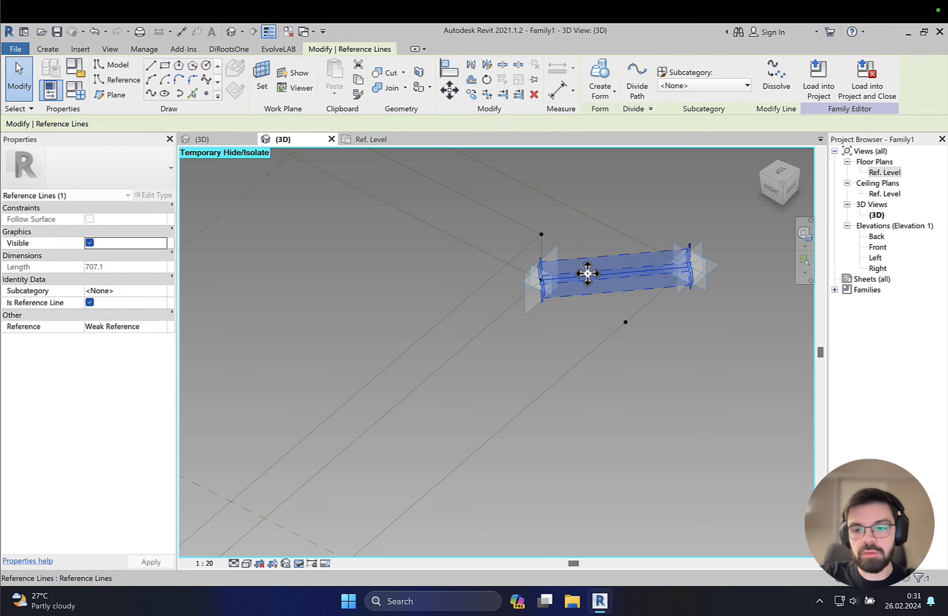
pyautogui.click(582, 305)
pyautogui.keyDown('shift'); pyautogui.moveTo(581, 303); pyautogui.dragTo(465, 308, button='middle'); pyautogui.keyUp('shift')
pyautogui.scroll(2, 550, 321)
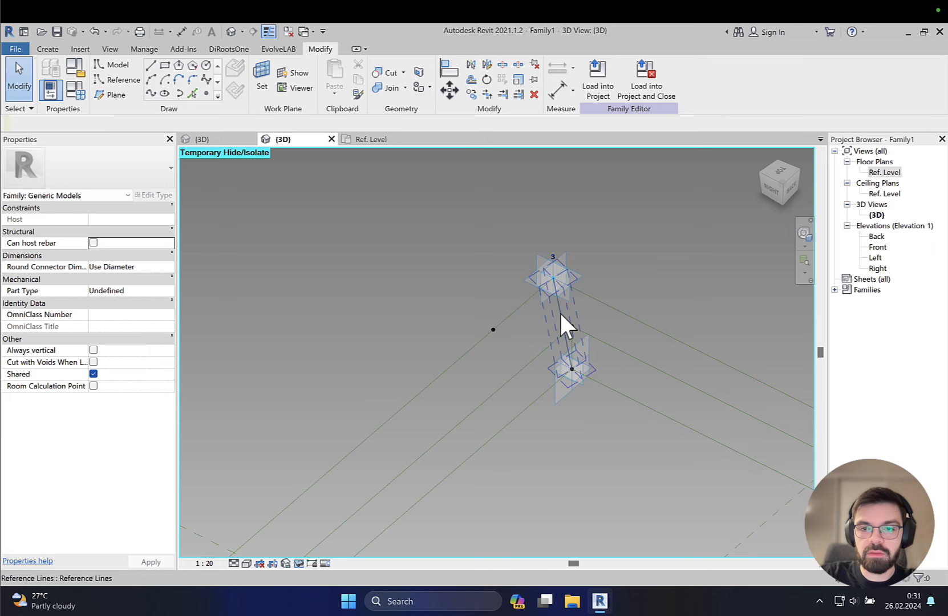
pyautogui.scroll(-2, 540, 347)
pyautogui.moveTo(302, 542); pyautogui.dragTo(481, 303, button='middle')
pyautogui.keyDown('shift'); pyautogui.moveTo(425, 329); pyautogui.dragTo(525, 351, button='middle'); pyautogui.keyUp('shift')
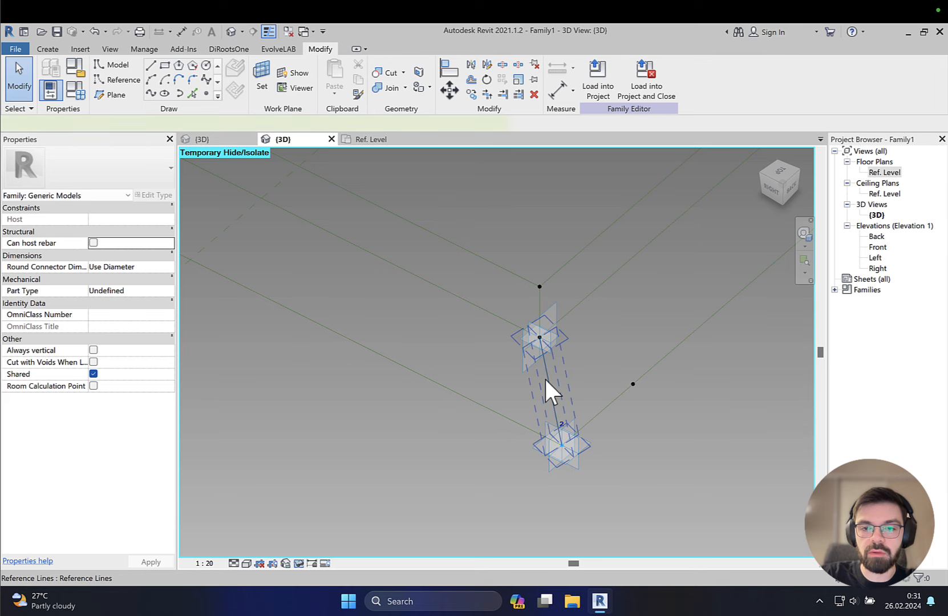
pyautogui.click(544, 377)
pyautogui.press('Delete')
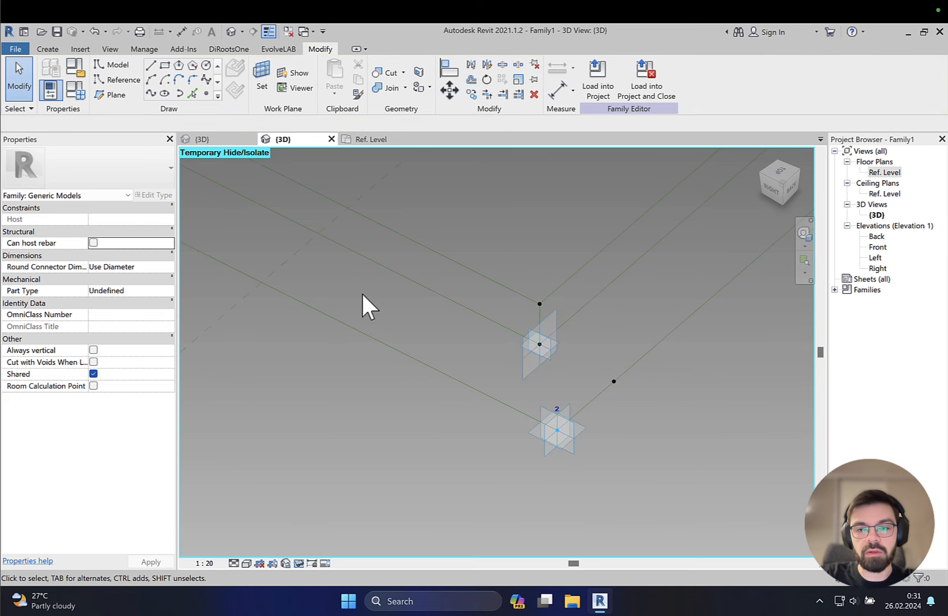
# Step: Create a form from the four reference lines bounding the side between adaptive points 4 and 2, and delete its extruded face to leave a flat surface
pyautogui.moveTo(364, 302); pyautogui.dragTo(523, 433, button='middle')
pyautogui.keyDown('shift'); pyautogui.moveTo(367, 305); pyautogui.dragTo(489, 298, button='middle'); pyautogui.keyUp('shift')
pyautogui.click(477, 308)
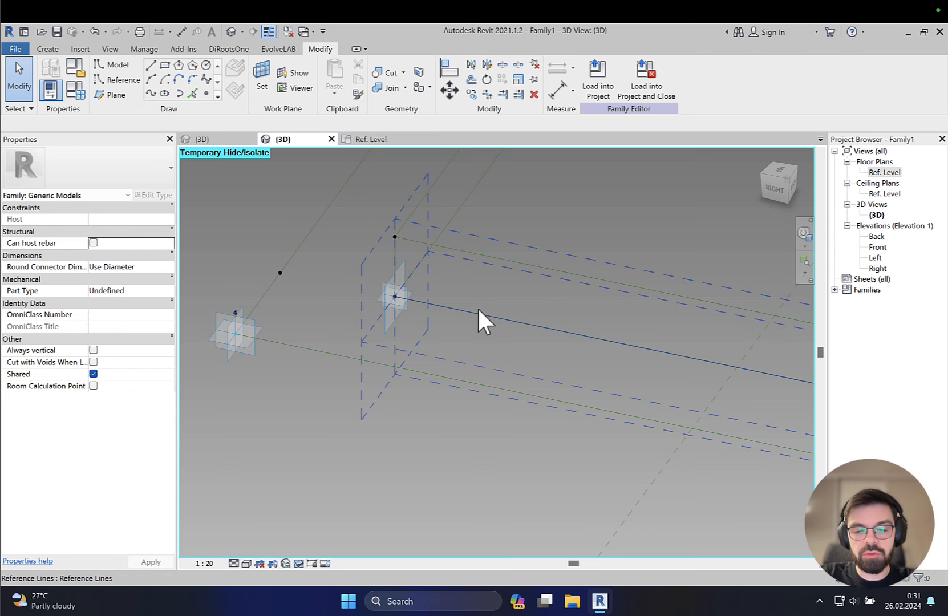
pyautogui.click(451, 249)
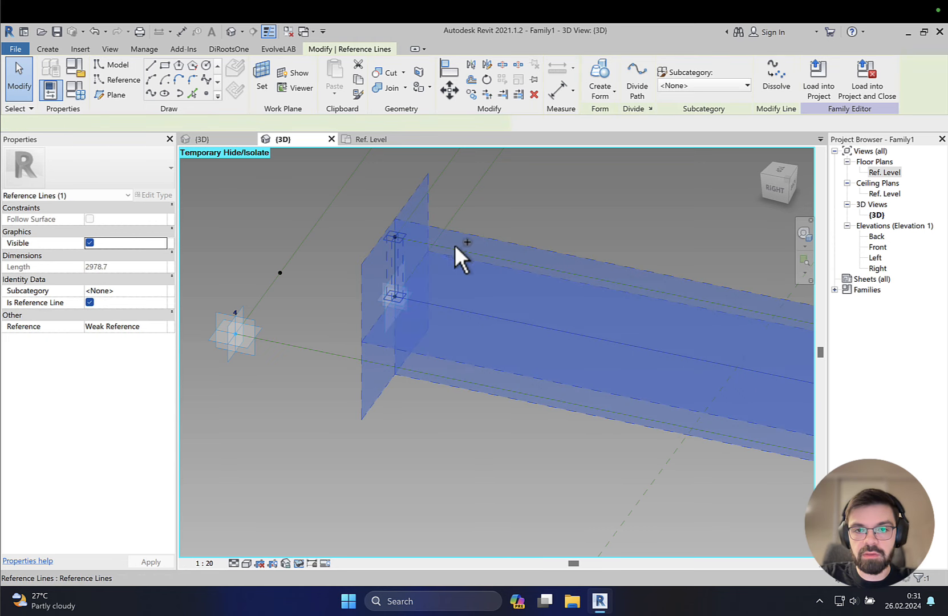
pyautogui.keyDown('ctrl'); pyautogui.click(456, 250); pyautogui.keyUp('ctrl')
pyautogui.moveTo(475, 261); pyautogui.dragTo(271, 273, button='middle')
pyautogui.keyDown('ctrl'); pyautogui.click(503, 307); pyautogui.keyUp('ctrl')
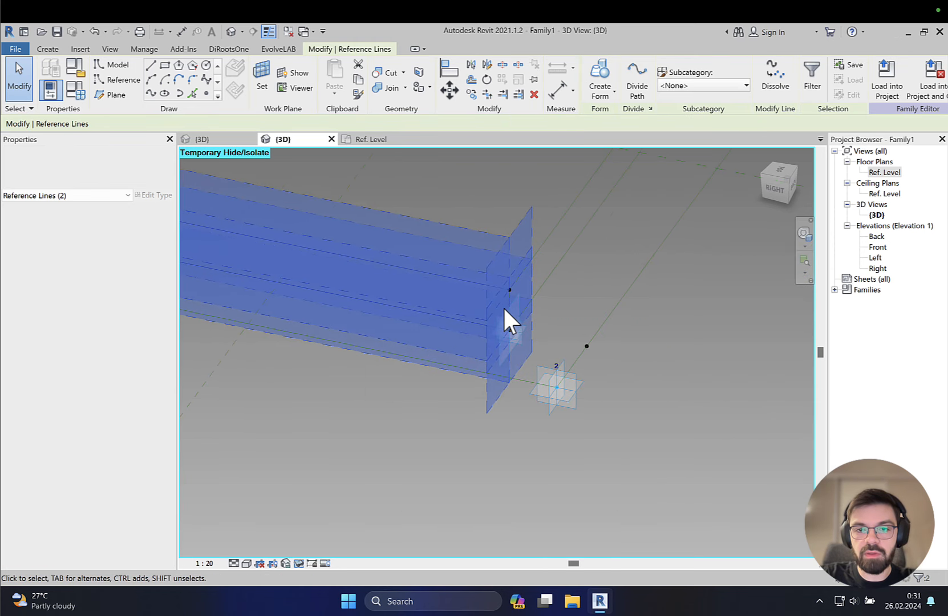
pyautogui.keyDown('ctrl'); pyautogui.click(513, 306); pyautogui.keyUp('ctrl')
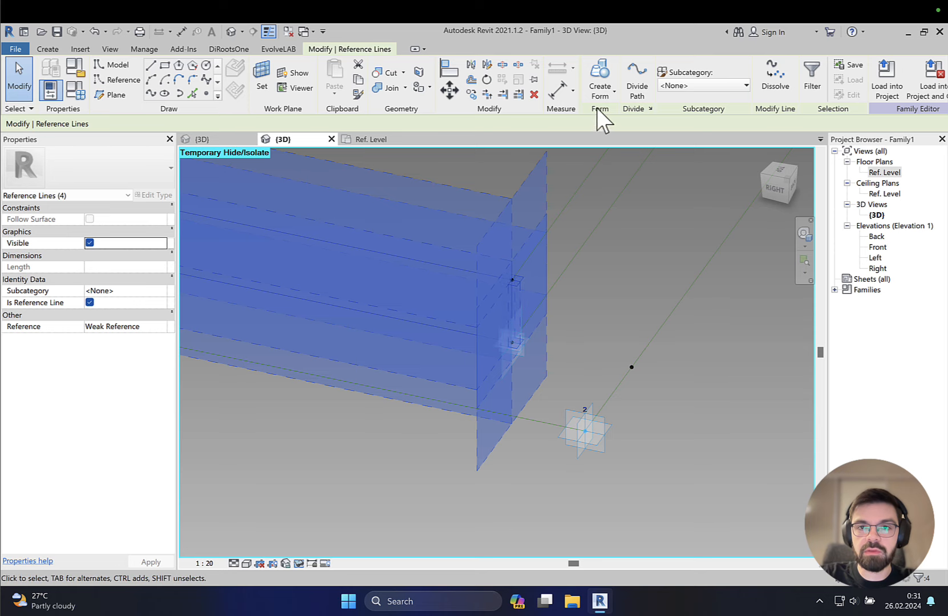
pyautogui.click(600, 80)
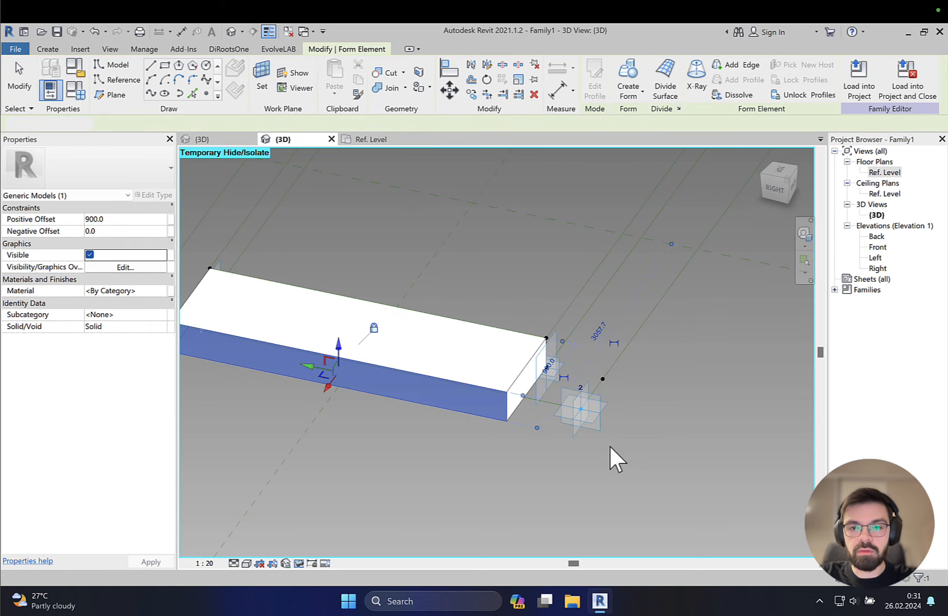
pyautogui.press('Delete')
pyautogui.click(632, 392)
# Step: Create a form from the four reference lines bounding the side between adaptive points 2 and 1, and delete its far face to leave a flat surface
pyautogui.keyDown('shift'); pyautogui.moveTo(605, 390); pyautogui.dragTo(329, 329, button='middle'); pyautogui.keyUp('shift')
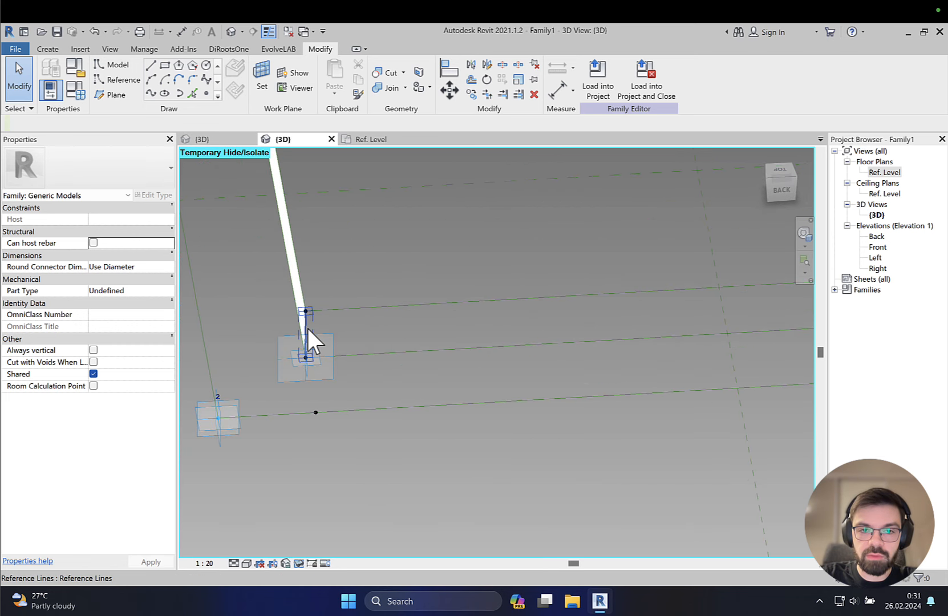
pyautogui.click(357, 311)
pyautogui.press('Tab')
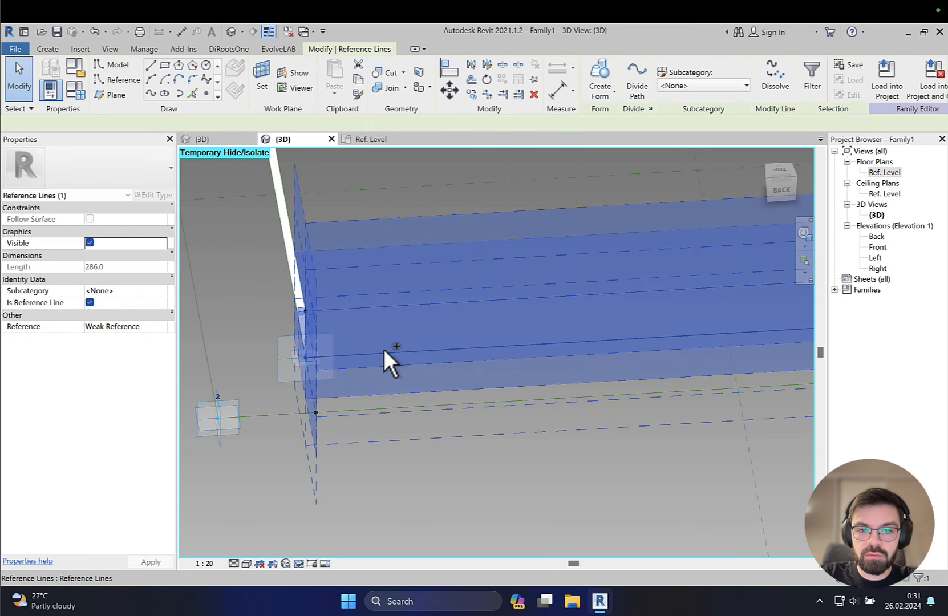
pyautogui.click(383, 349)
pyautogui.moveTo(459, 342); pyautogui.dragTo(596, 340, button='middle')
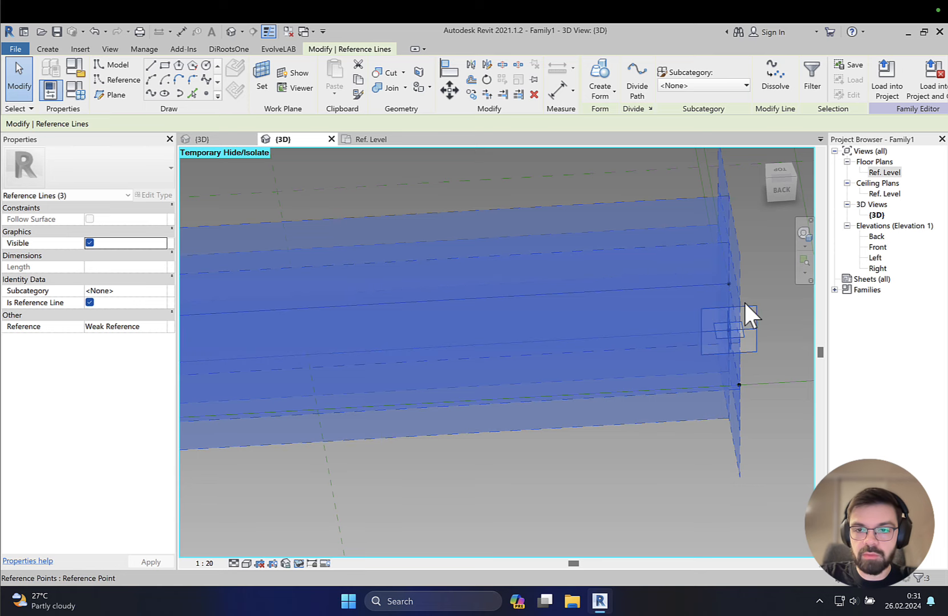
pyautogui.keyDown('shift'); pyautogui.moveTo(736, 321); pyautogui.dragTo(478, 245, button='middle'); pyautogui.keyUp('shift')
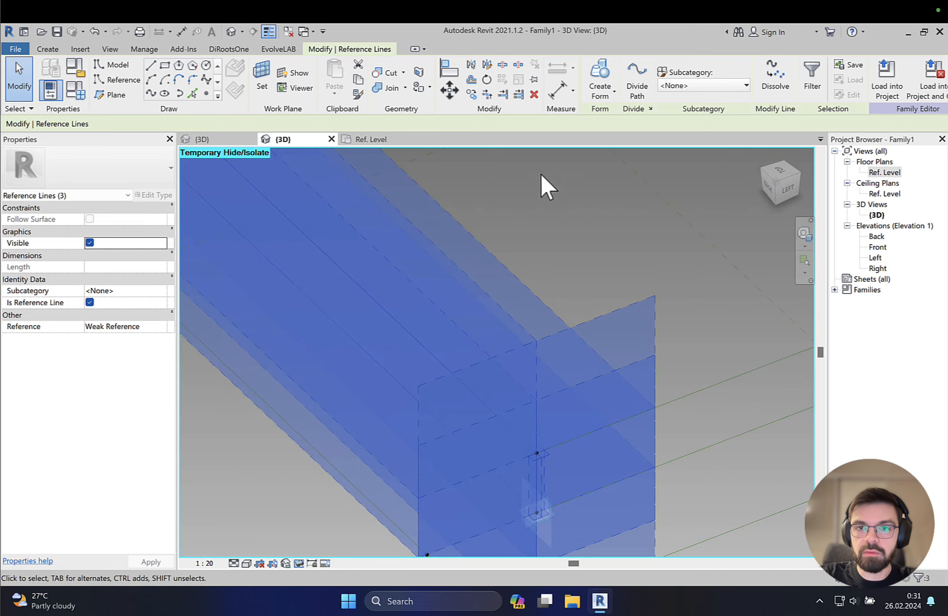
pyautogui.scroll(-2, 553, 346)
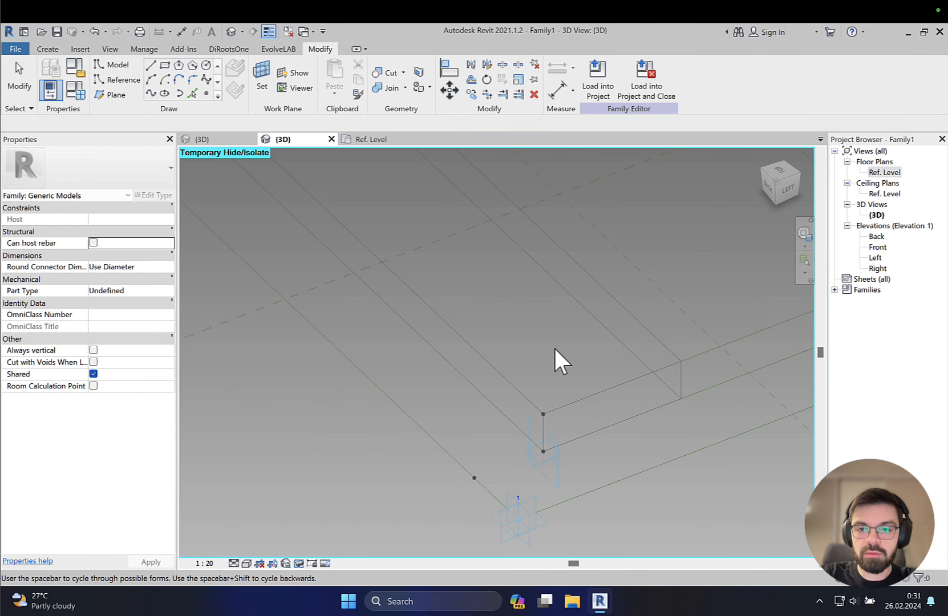
pyautogui.scroll(-1, 554, 346)
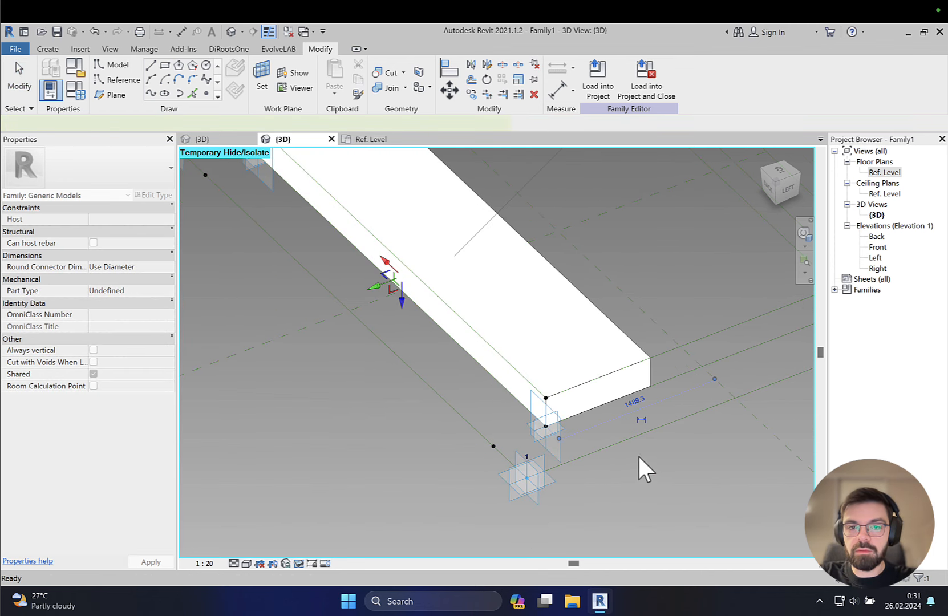
pyautogui.click(421, 282)
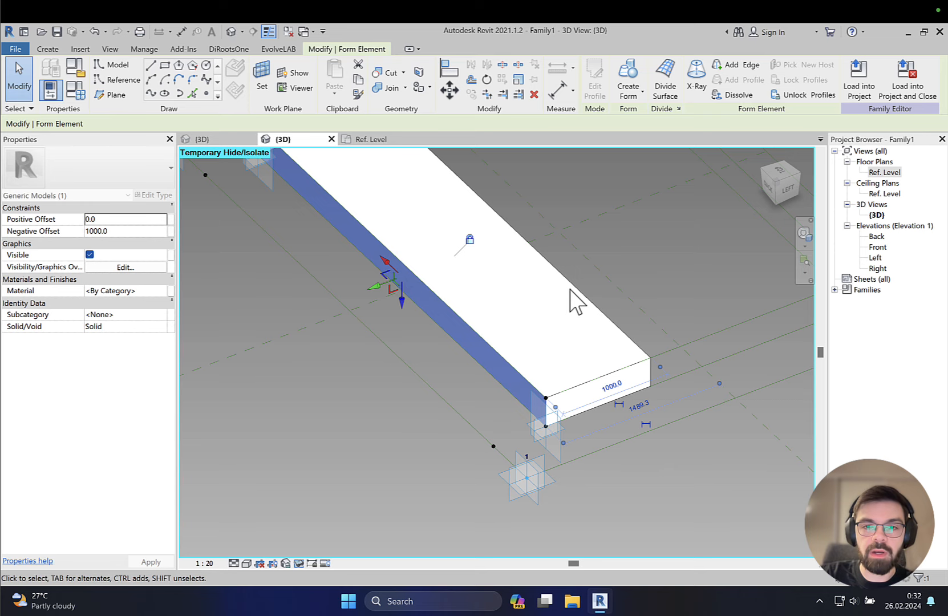
pyautogui.click(573, 288)
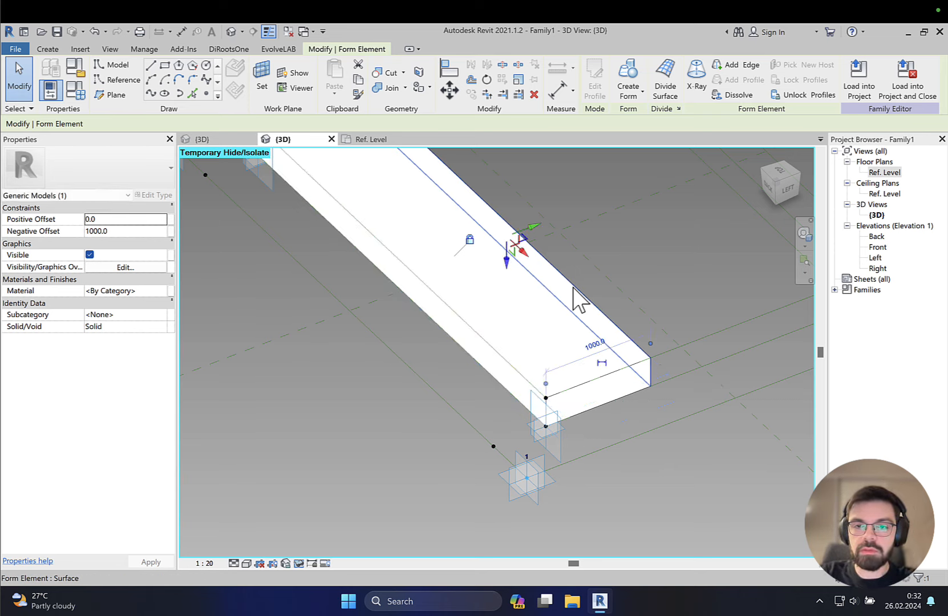
pyautogui.press('Delete')
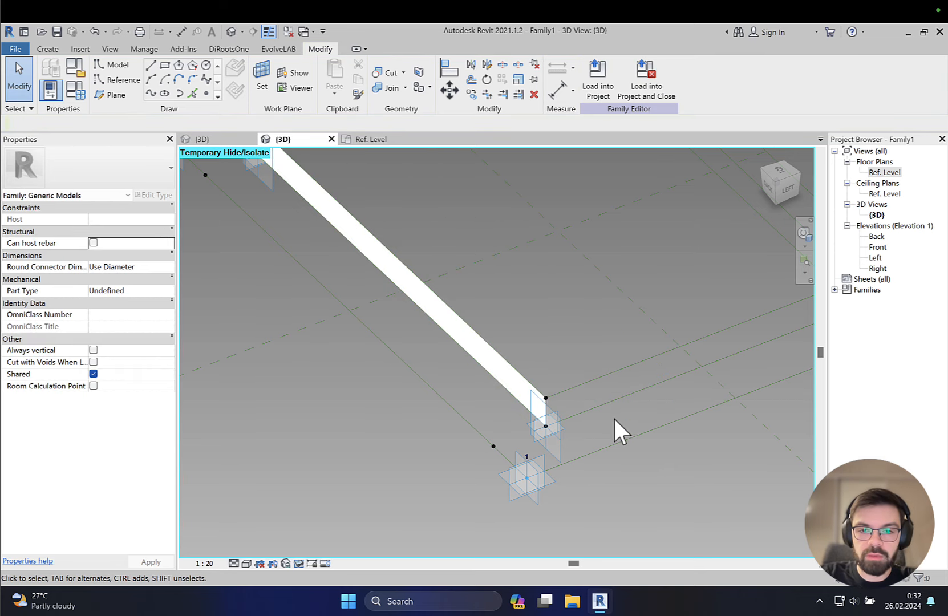
# Step: Try to create a form from the reference lines bounding the side between adaptive points 1 and 3, and undo it
pyautogui.scroll(4, 613, 416)
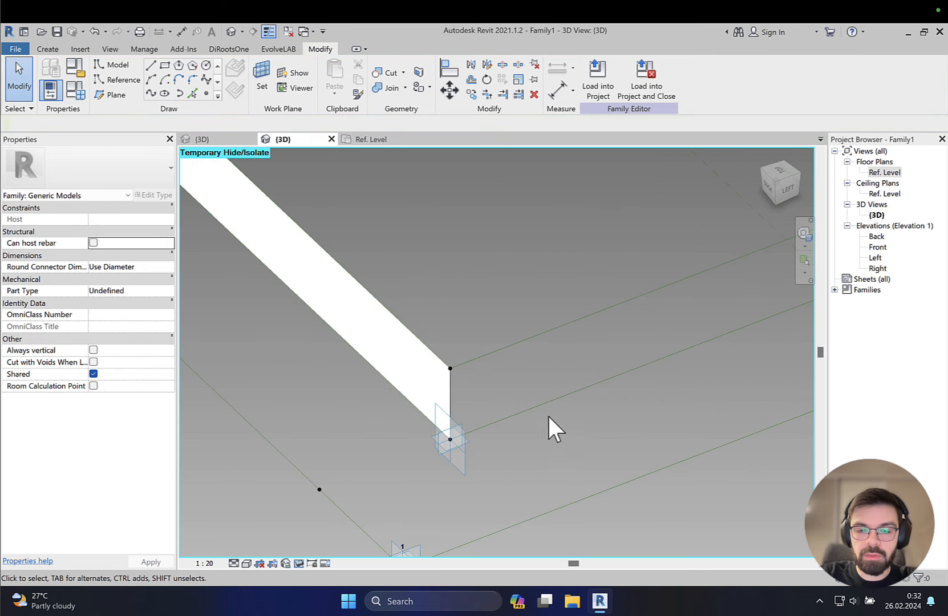
pyautogui.click(487, 358)
pyautogui.click(514, 409)
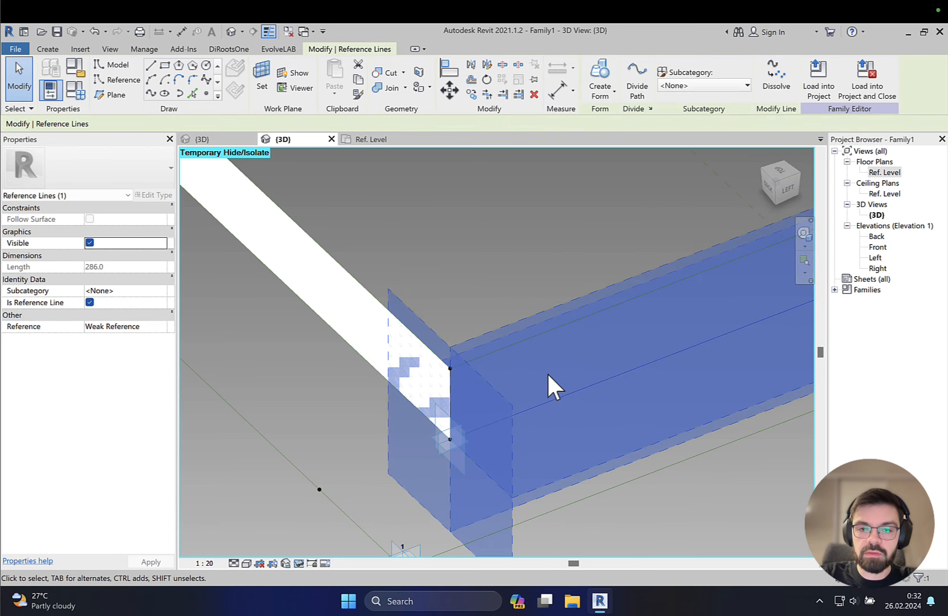
pyautogui.keyDown('shift'); pyautogui.moveTo(548, 382); pyautogui.dragTo(512, 372, button='middle'); pyautogui.keyUp('shift')
pyautogui.click(504, 364)
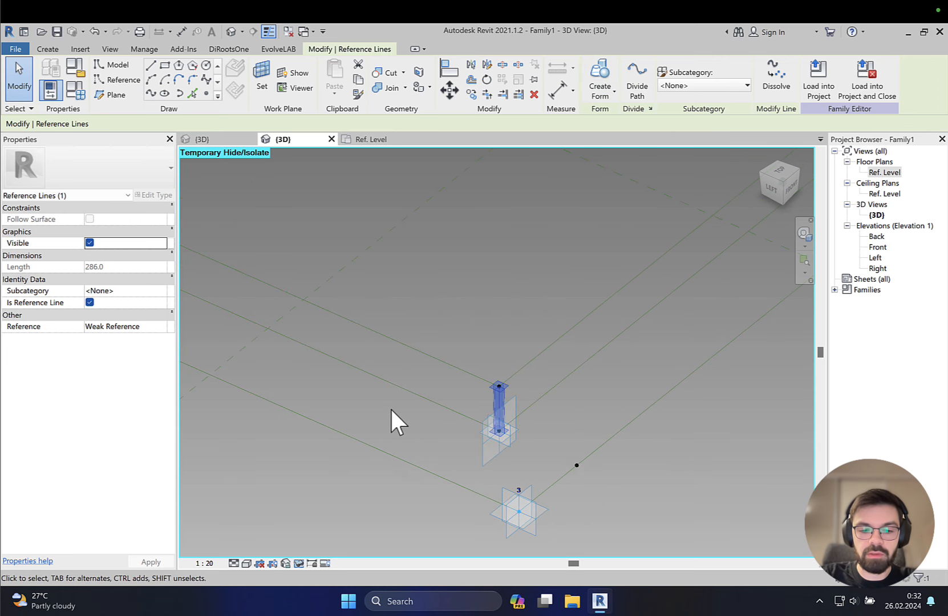
pyautogui.moveTo(390, 408); pyautogui.dragTo(557, 445, button='middle')
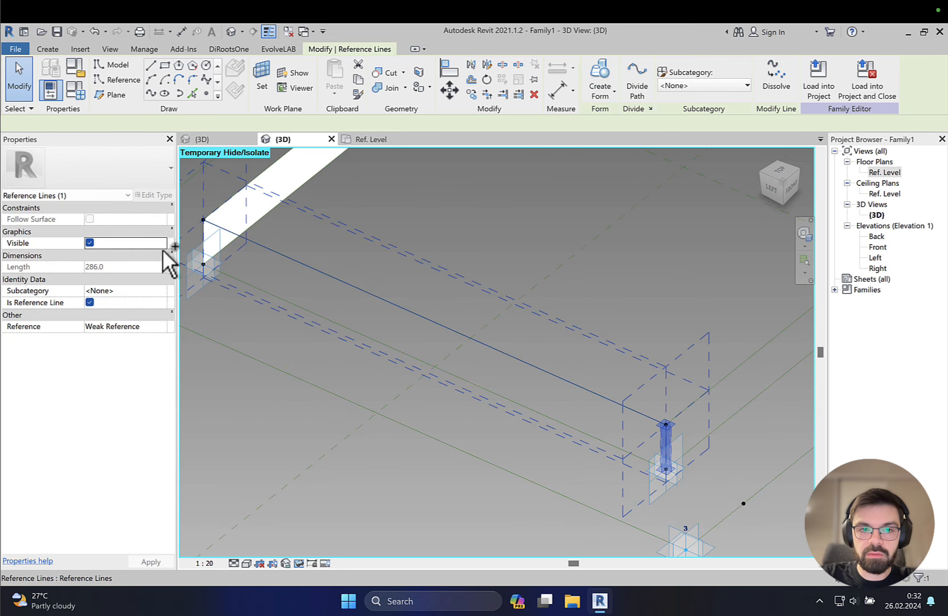
pyautogui.keyDown('ctrl'); pyautogui.click(202, 243); pyautogui.keyUp('ctrl')
pyautogui.keyDown('ctrl'); pyautogui.click(270, 289); pyautogui.keyUp('ctrl')
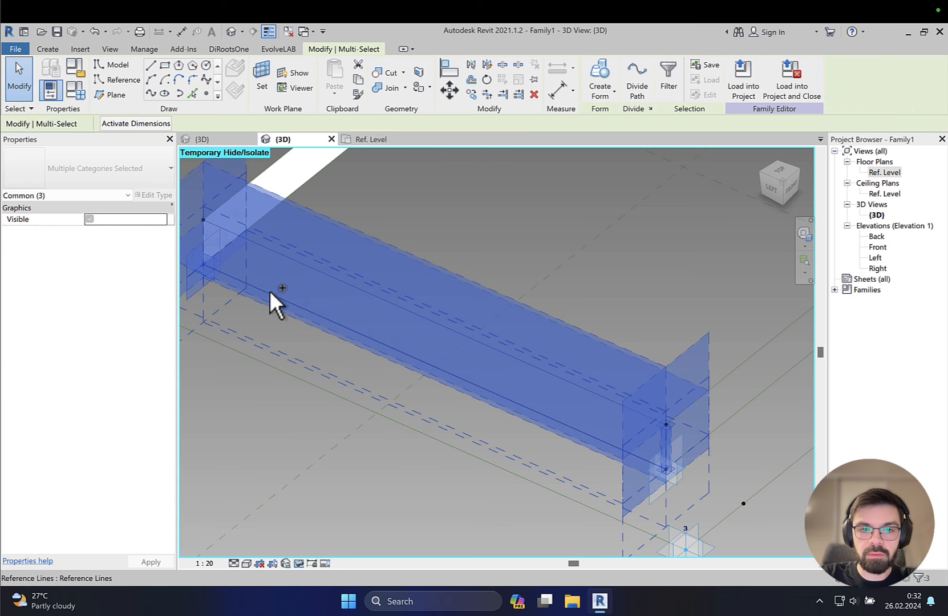
pyautogui.click(604, 75)
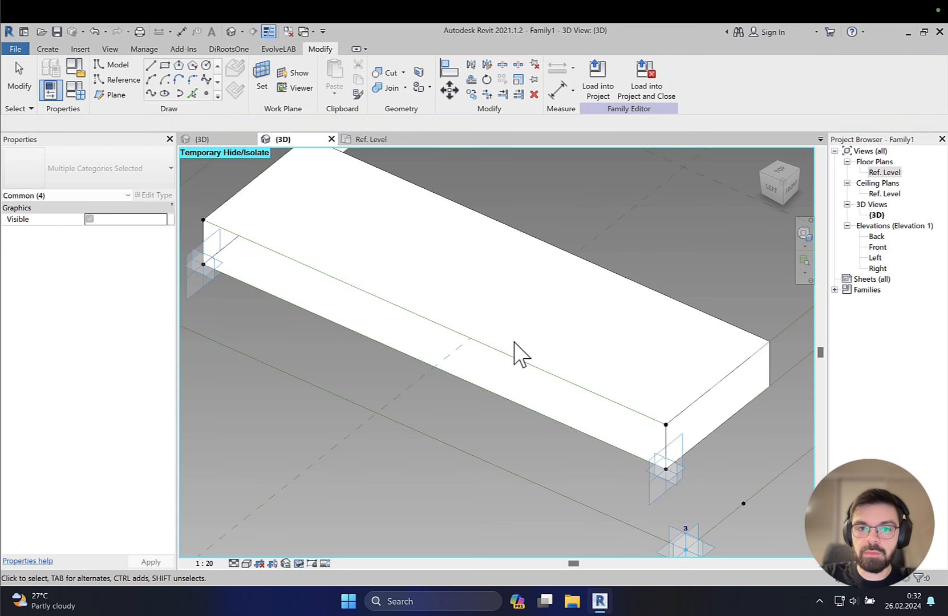
pyautogui.moveTo(610, 334); pyautogui.dragTo(603, 414, button='middle')
pyautogui.hotkey('ctrl', 'z')
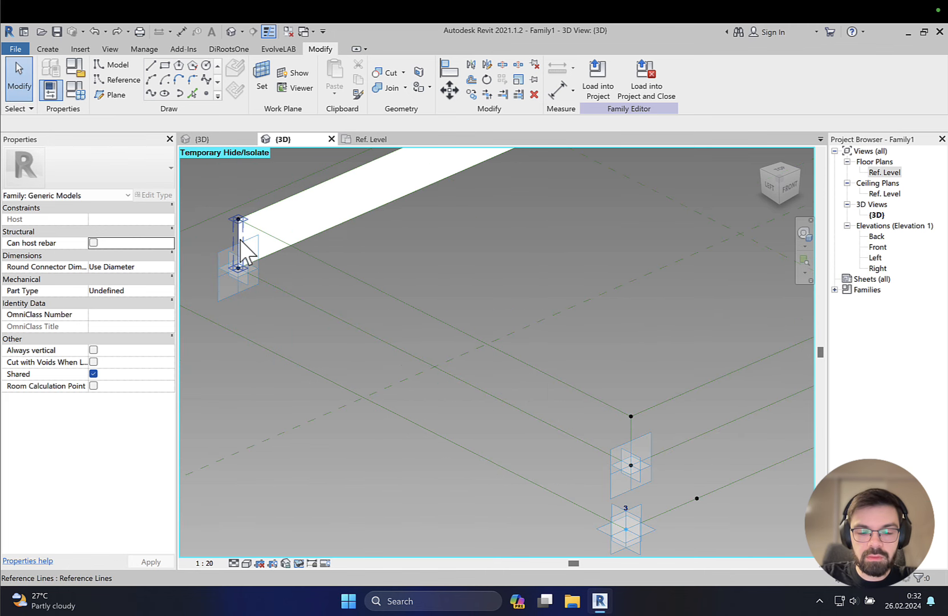
# Step: Create a form from the four reference lines bounding the side between adaptive points 1 and 3, and delete its extruded face to leave a flat surface
pyautogui.keyDown('ctrl'); pyautogui.click(311, 254); pyautogui.keyUp('ctrl')
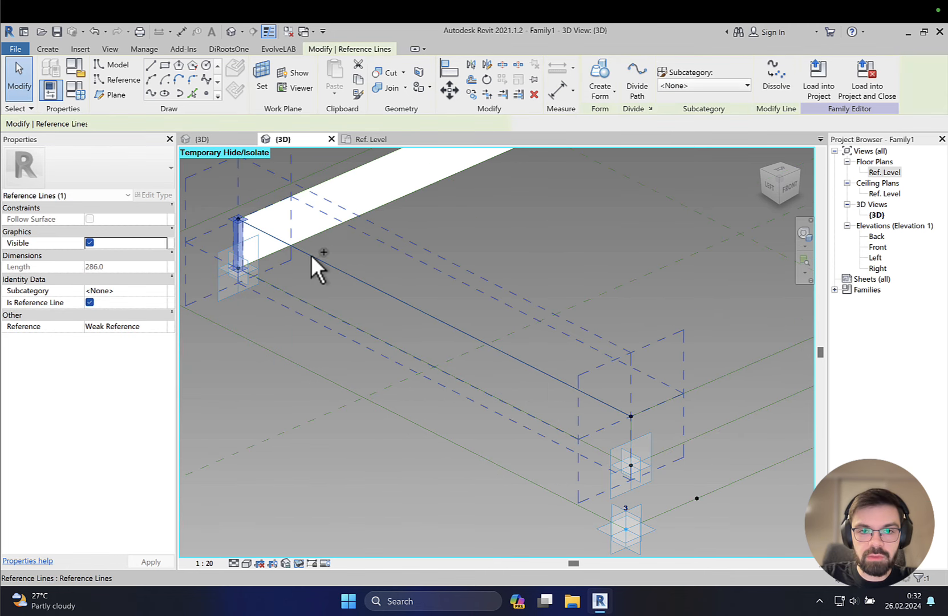
pyautogui.keyDown('ctrl'); pyautogui.click(325, 311); pyautogui.keyUp('ctrl')
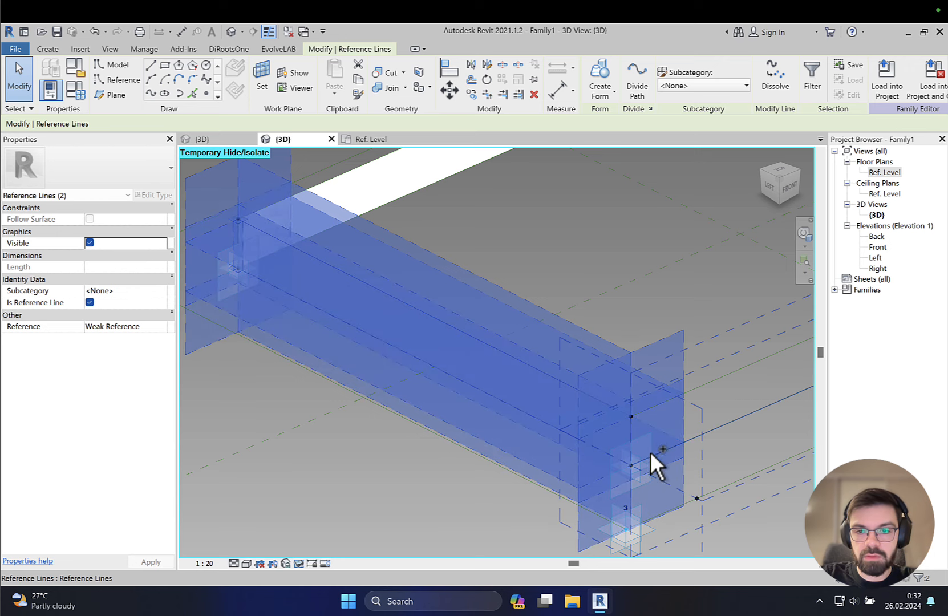
pyautogui.click(604, 67)
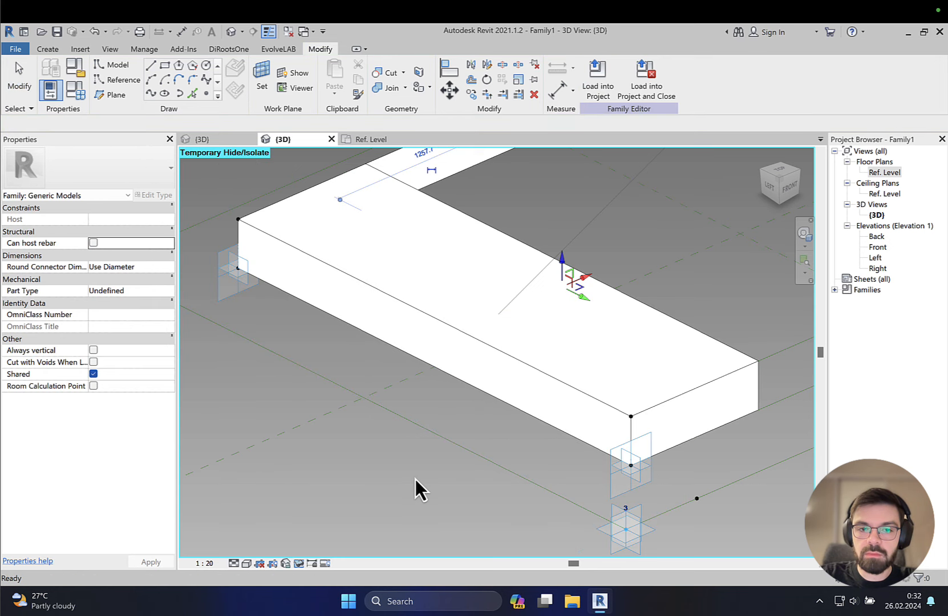
pyautogui.click(518, 393)
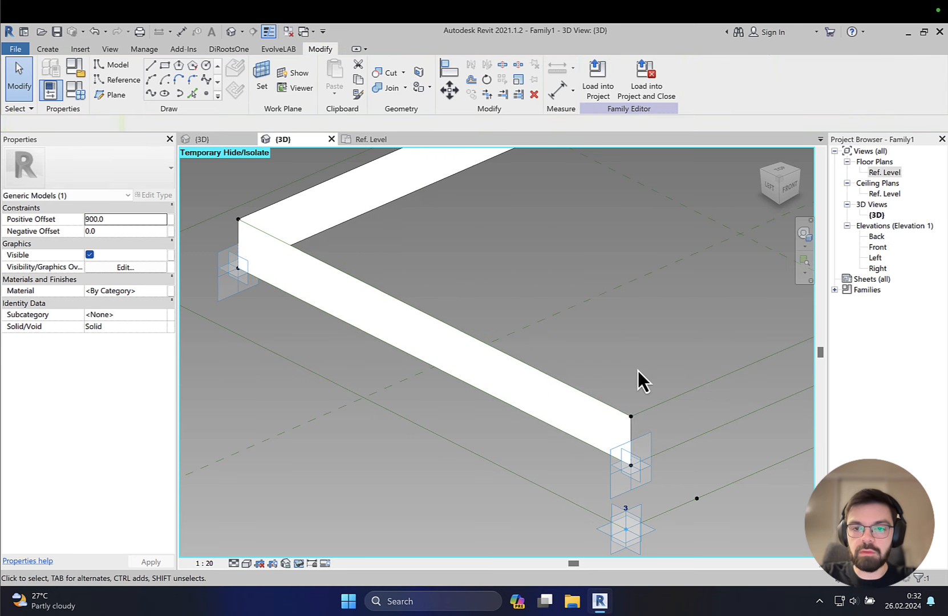
pyautogui.click(638, 370)
# Step: Create a form from the four reference lines bounding the remaining side between adaptive points 3 and 4
pyautogui.moveTo(638, 371); pyautogui.dragTo(364, 342, button='middle')
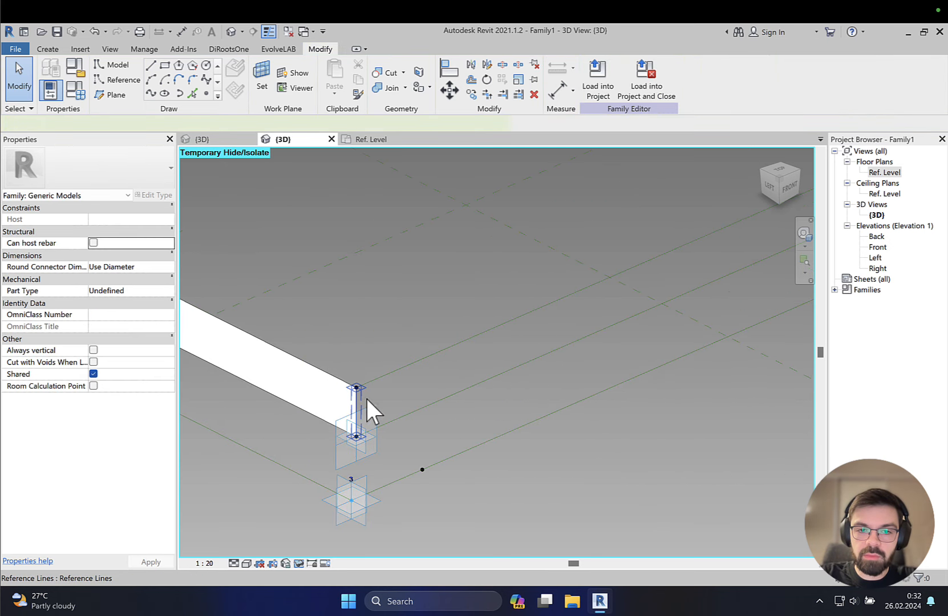
pyautogui.click(365, 396)
pyautogui.keyDown('ctrl'); pyautogui.click(436, 397); pyautogui.keyUp('ctrl')
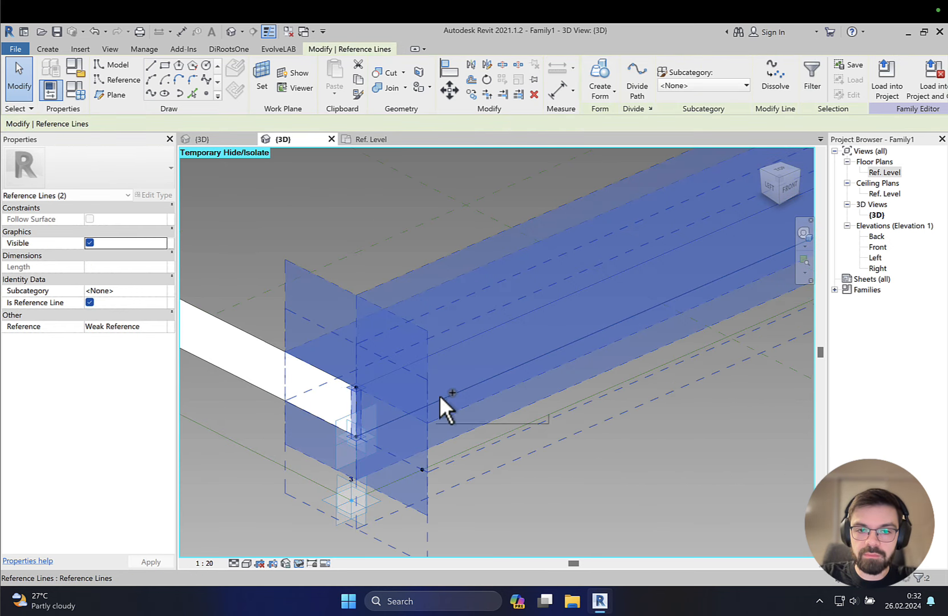
pyautogui.moveTo(439, 395); pyautogui.dragTo(524, 269, button='middle')
pyautogui.keyDown('ctrl'); pyautogui.click(611, 234); pyautogui.keyUp('ctrl')
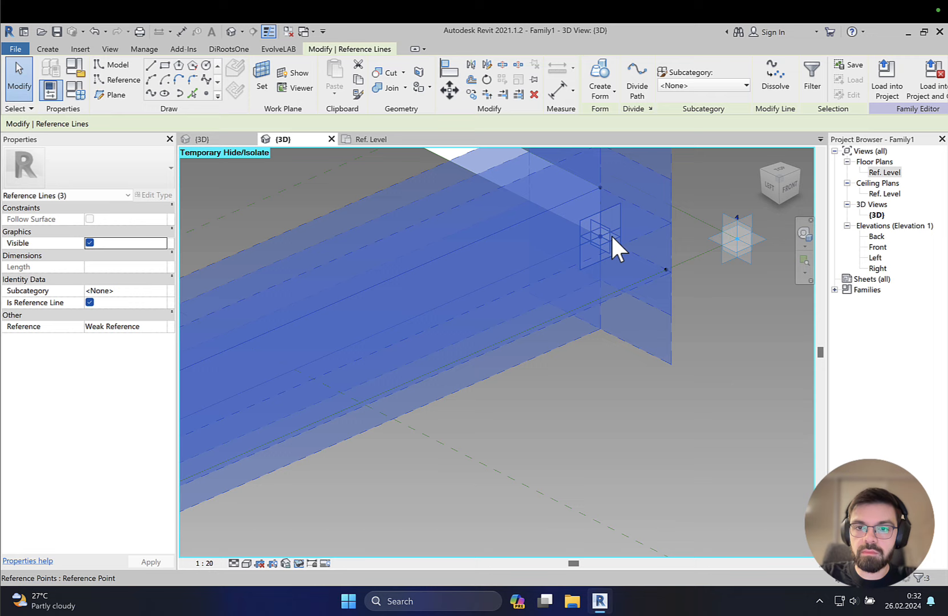
pyautogui.keyDown('ctrl'); pyautogui.click(602, 205); pyautogui.keyUp('ctrl')
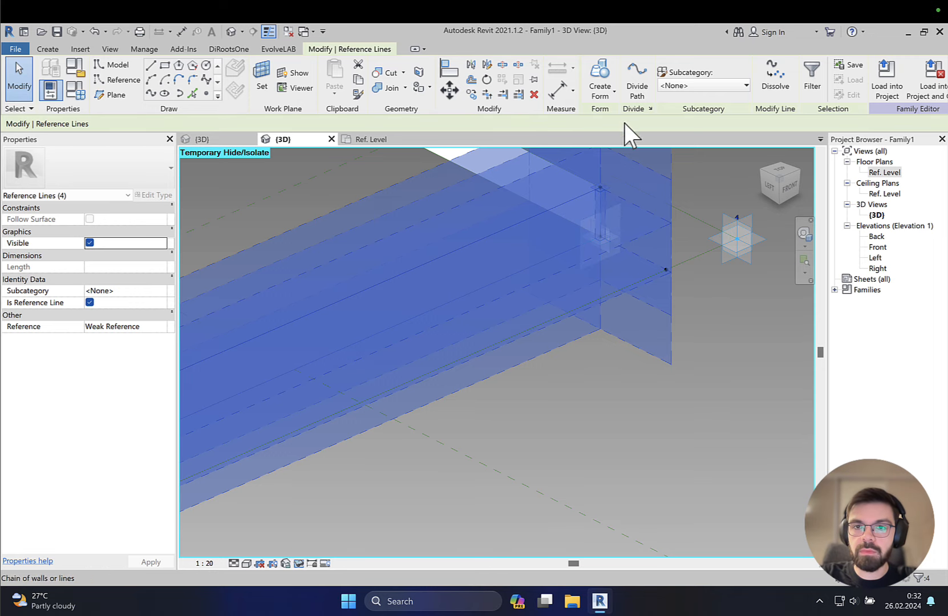
pyautogui.scroll(-2, 603, 478)
pyautogui.moveTo(551, 478); pyautogui.dragTo(625, 469, button='middle')
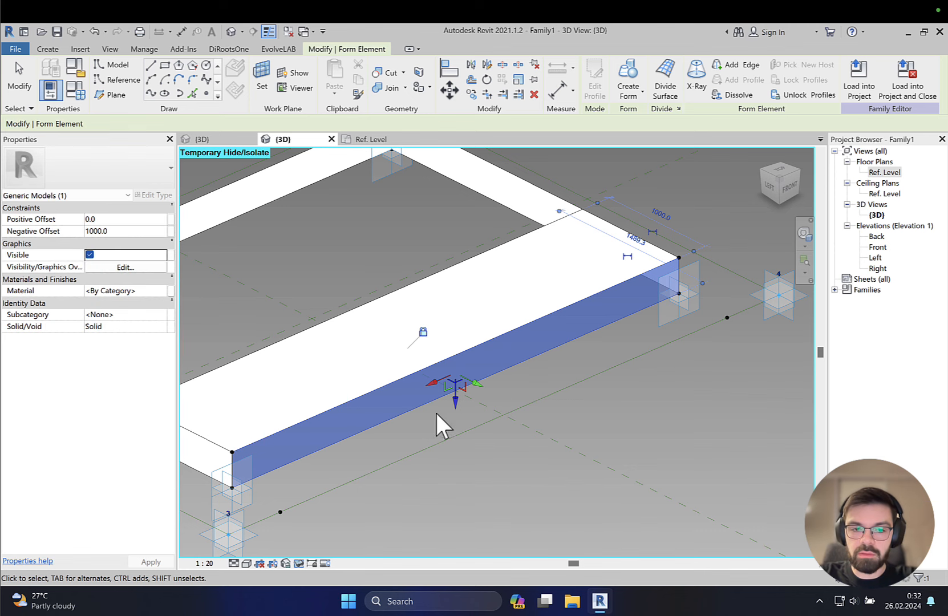
# Step: Delete the wide solid form that extends inward along the side between adaptive points 3 and 4
pyautogui.keyDown('shift'); pyautogui.moveTo(390, 387); pyautogui.dragTo(460, 399, button='middle'); pyautogui.keyUp('shift')
pyautogui.press('Escape')
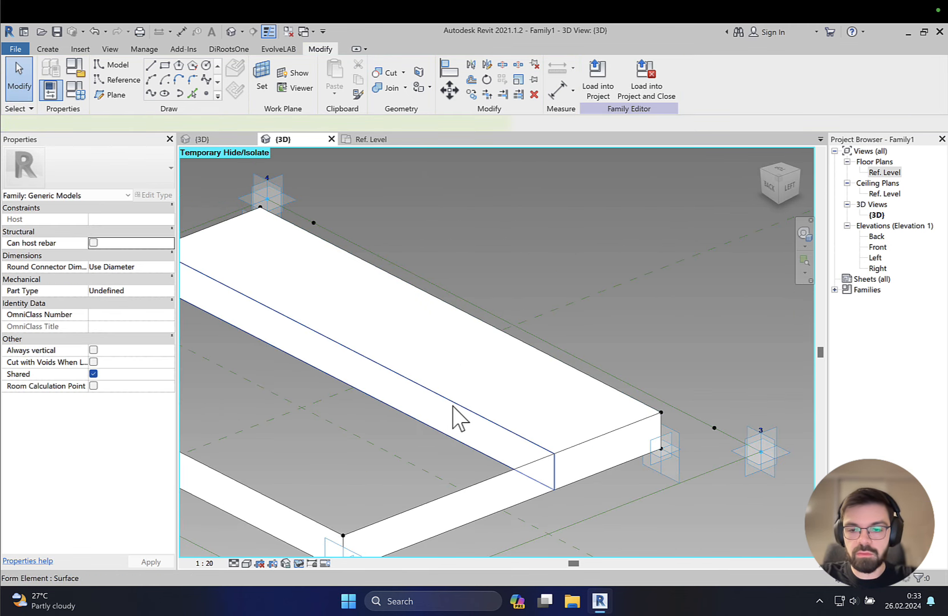
pyautogui.click(454, 406)
pyautogui.press('Delete')
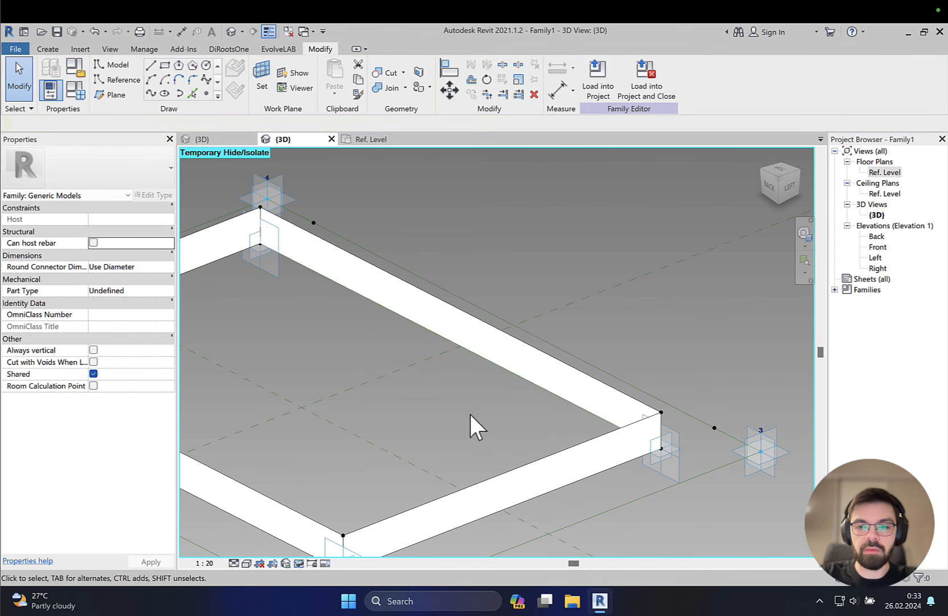
# Step: Delete the four strip forms around the frame, leaving only the reference lines and points
pyautogui.scroll(-2, 533, 402)
pyautogui.keyDown('shift'); pyautogui.moveTo(473, 404); pyautogui.dragTo(580, 393, button='middle'); pyautogui.keyUp('shift')
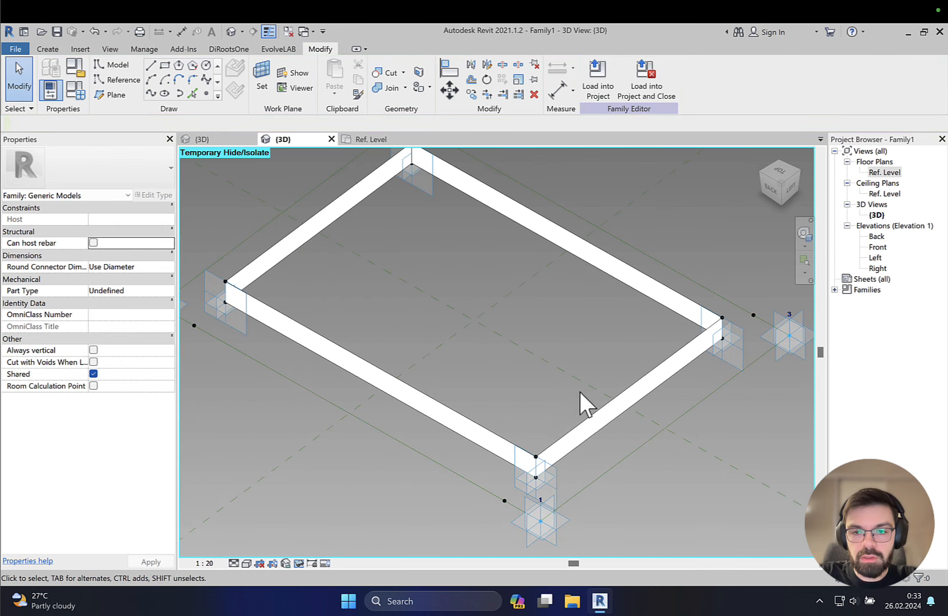
pyautogui.click(596, 428)
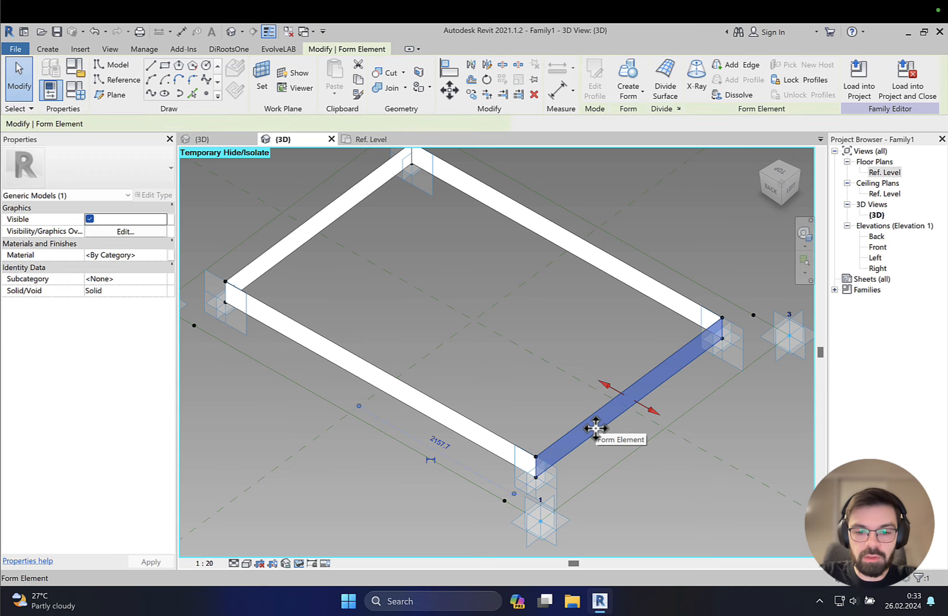
pyautogui.press('Delete')
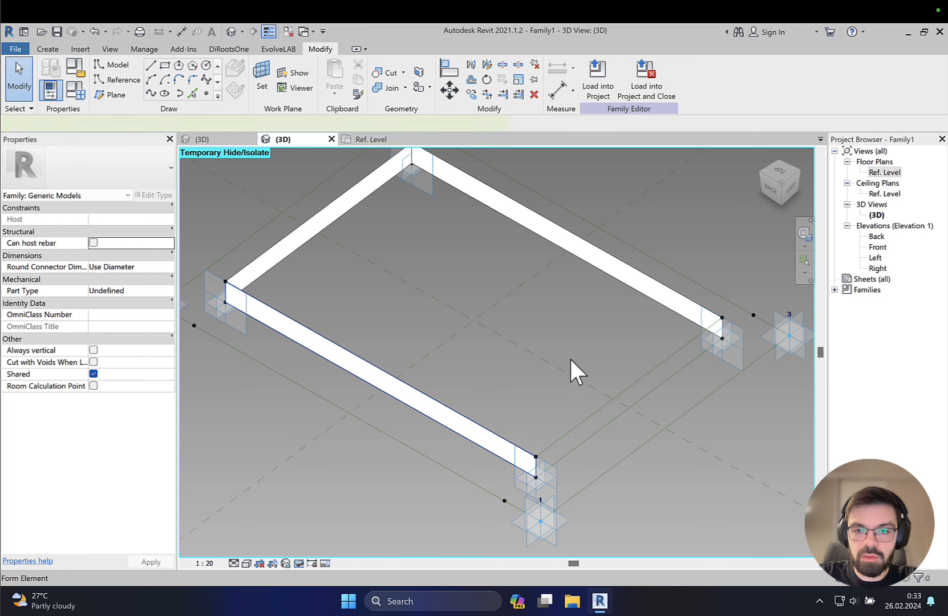
pyautogui.press('Delete')
pyautogui.click(619, 278)
pyautogui.press('Delete')
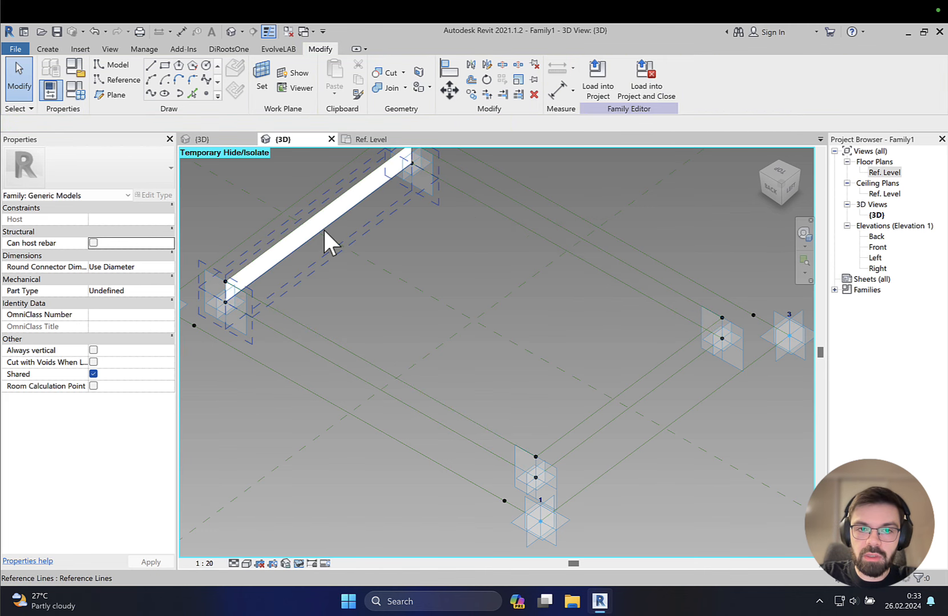
pyautogui.click(327, 224)
pyautogui.press('Delete')
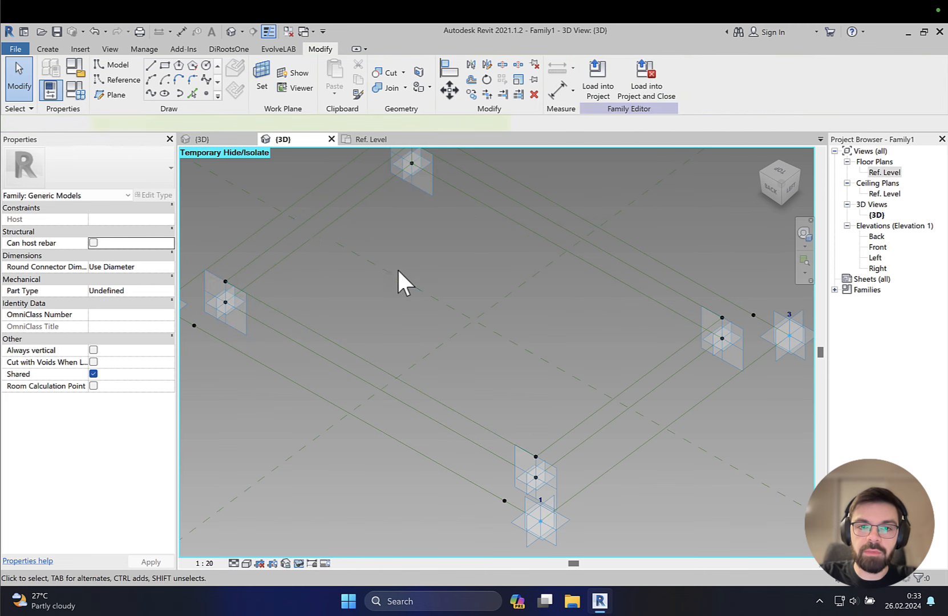
# Step: Dismiss the save reminder without saving the project
pyautogui.scroll(-2, 397, 266)
pyautogui.moveTo(397, 267); pyautogui.dragTo(434, 333, button='middle')
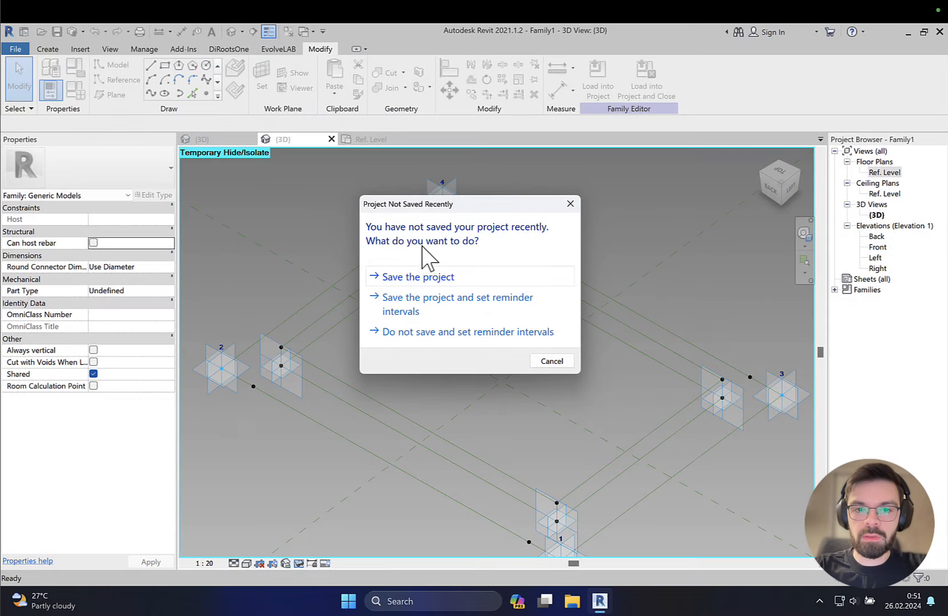
pyautogui.click(570, 204)
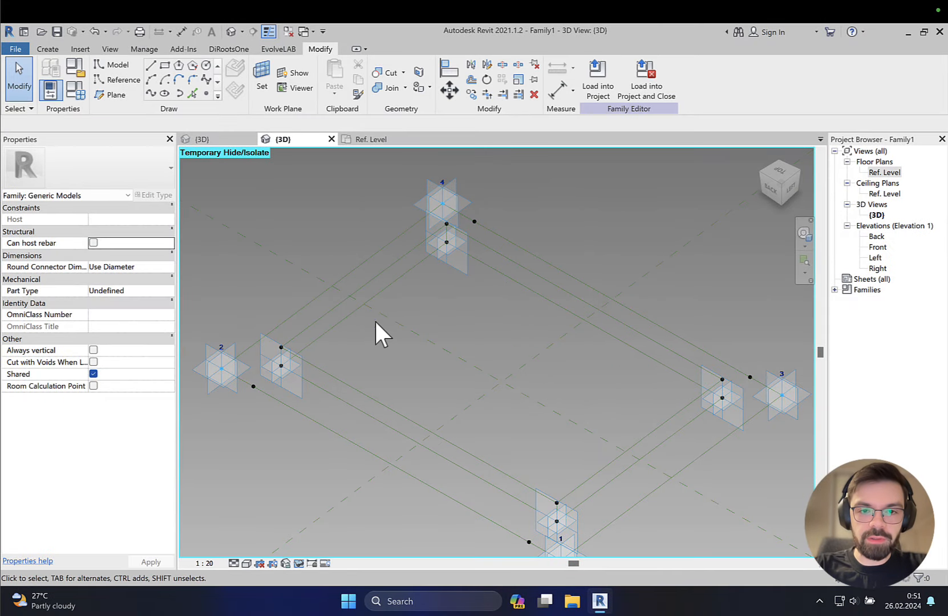
# Step: Place four hosted reference points on the two long upper reference lines, one near each frame corner
pyautogui.click(209, 93)
pyautogui.scroll(5, 442, 285)
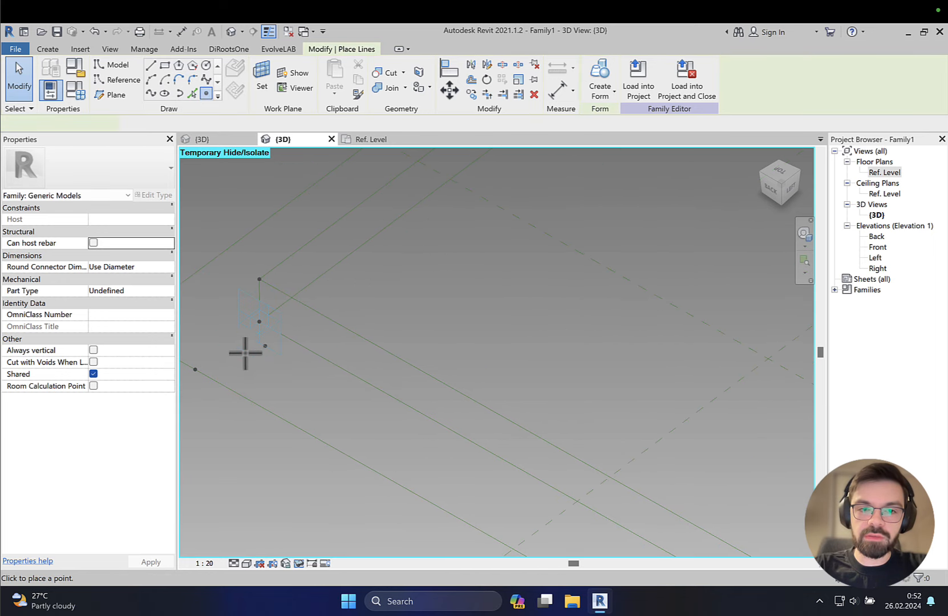
pyautogui.click(307, 302)
pyautogui.scroll(-2, 345, 283)
pyautogui.moveTo(423, 268); pyautogui.dragTo(242, 432, button='middle')
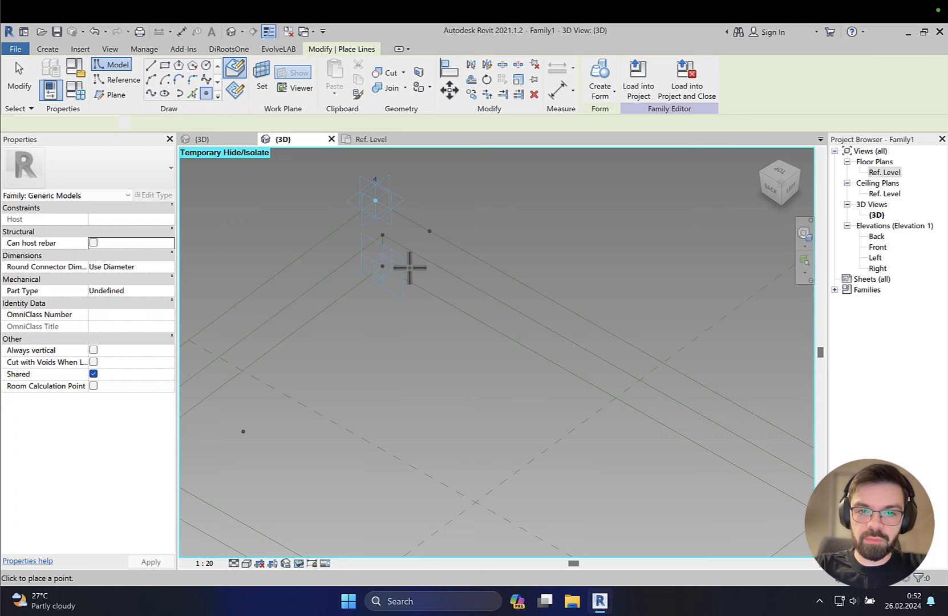
pyautogui.moveTo(426, 361); pyautogui.dragTo(434, 330, button='middle')
pyautogui.click(433, 470)
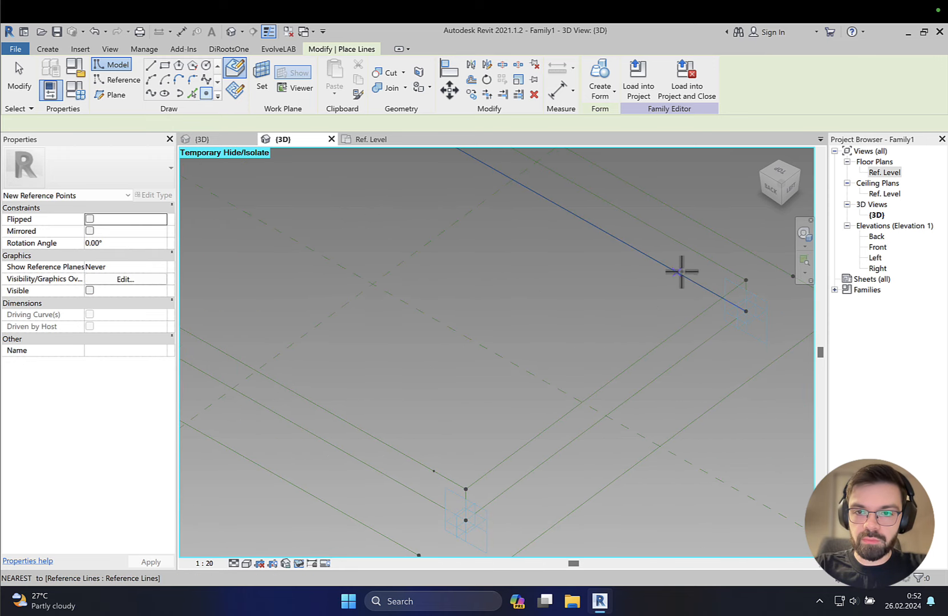
pyautogui.click(707, 258)
pyautogui.press('Escape')
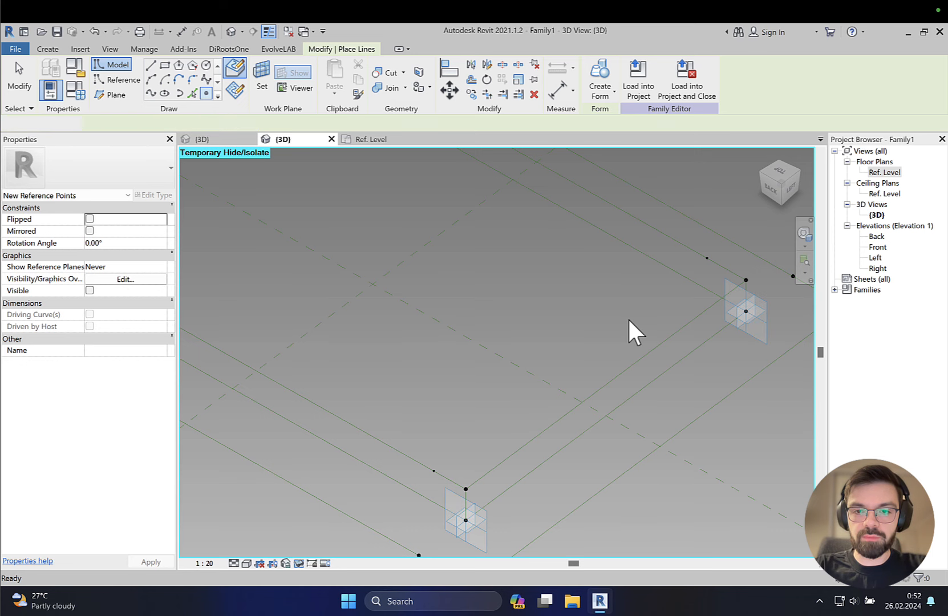
pyautogui.press('Escape')
# Step: Set the measurement type of the hosted point near adaptive point 2 to Chord Length
pyautogui.moveTo(627, 317); pyautogui.dragTo(556, 308, button='middle')
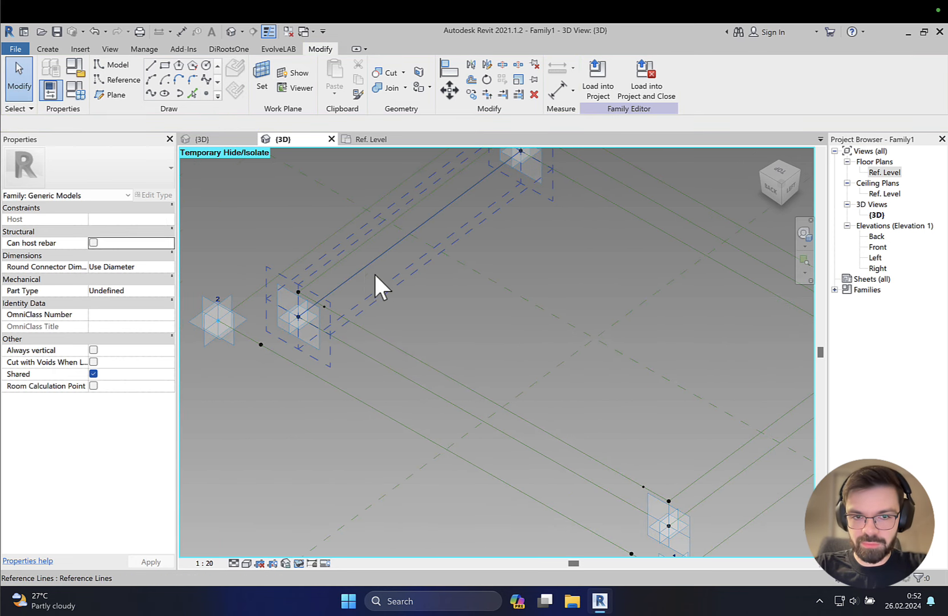
pyautogui.keyDown('shift'); pyautogui.moveTo(375, 275); pyautogui.dragTo(394, 428, button='middle'); pyautogui.keyUp('shift')
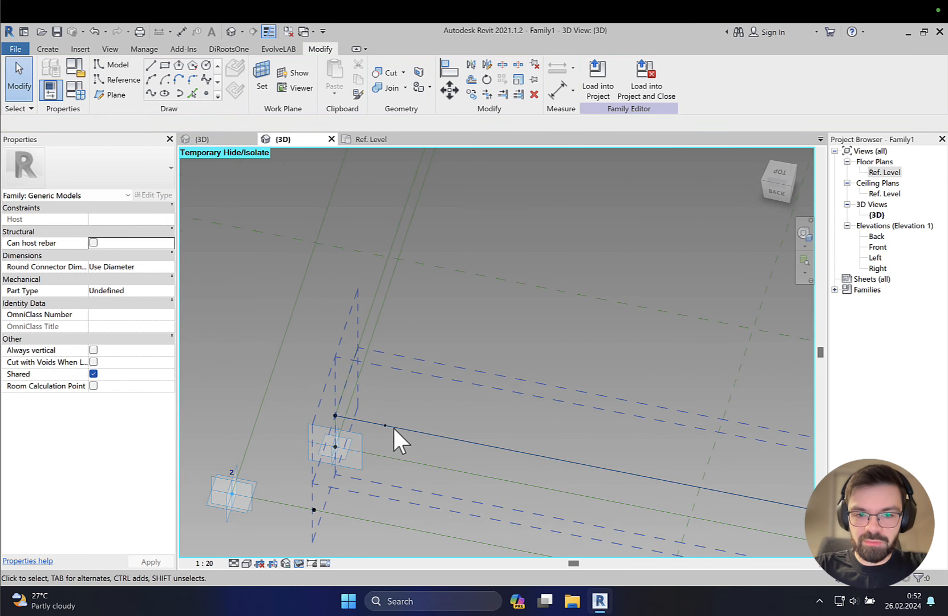
pyautogui.click(426, 446)
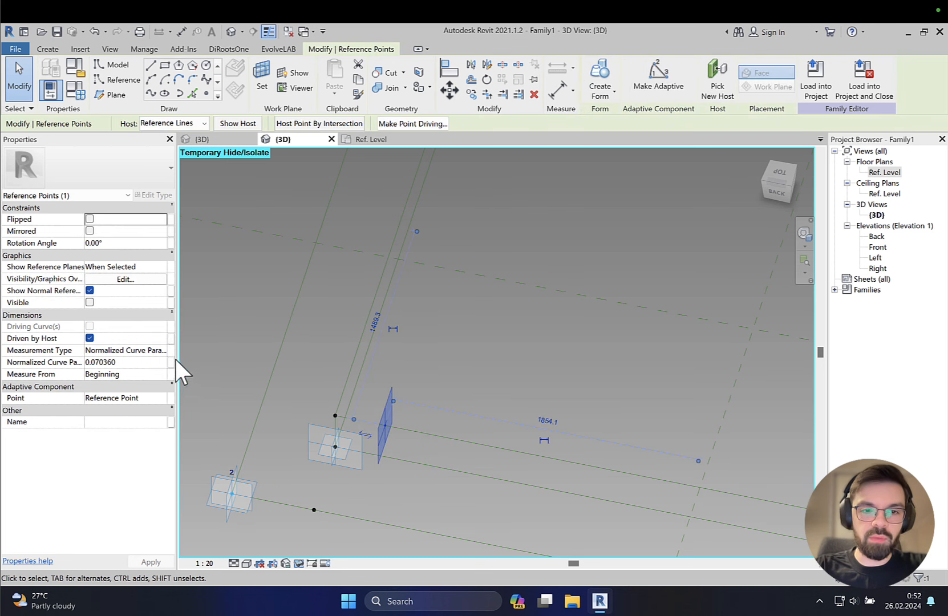
pyautogui.click(165, 351)
pyautogui.click(114, 401)
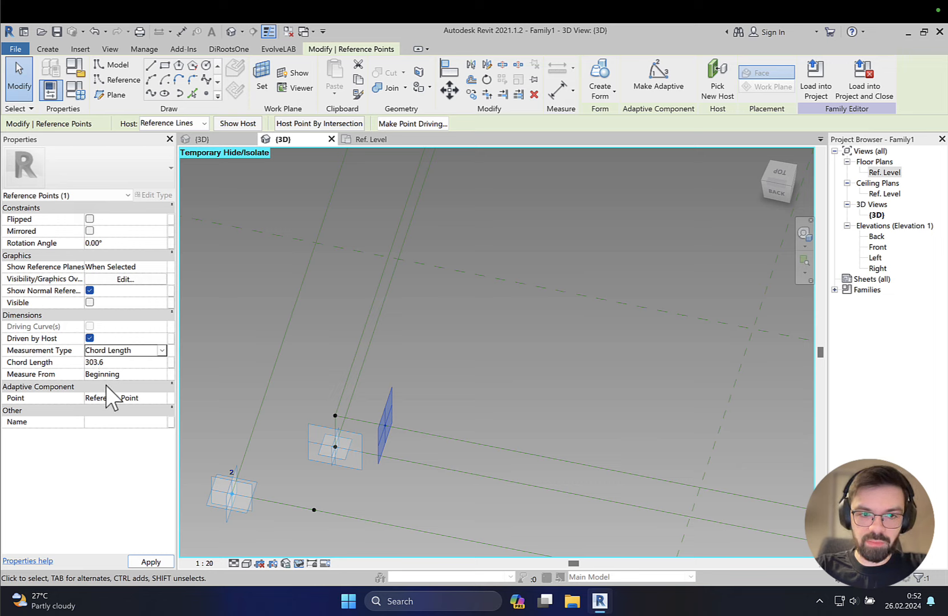
# Step: Associate this point's chord length with a new family type parameter named top_off, grouped under Dimensions
pyautogui.click(171, 363)
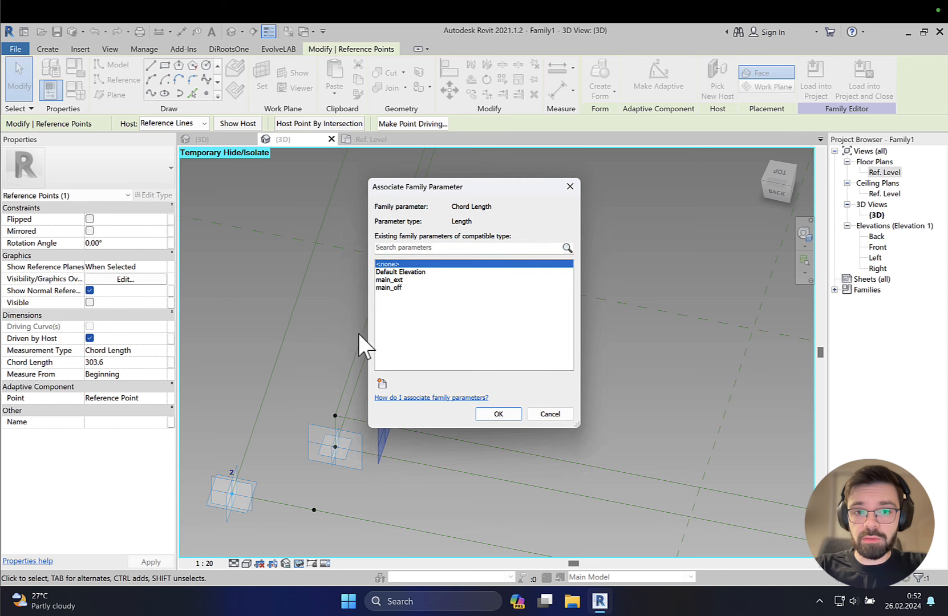
pyautogui.click(381, 382)
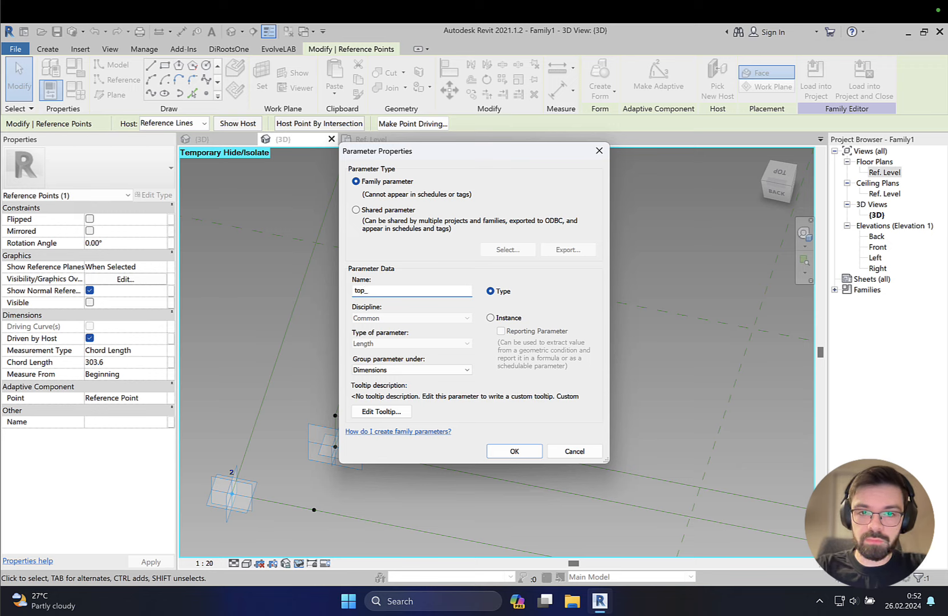
pyautogui.click(514, 451)
pyautogui.click(496, 414)
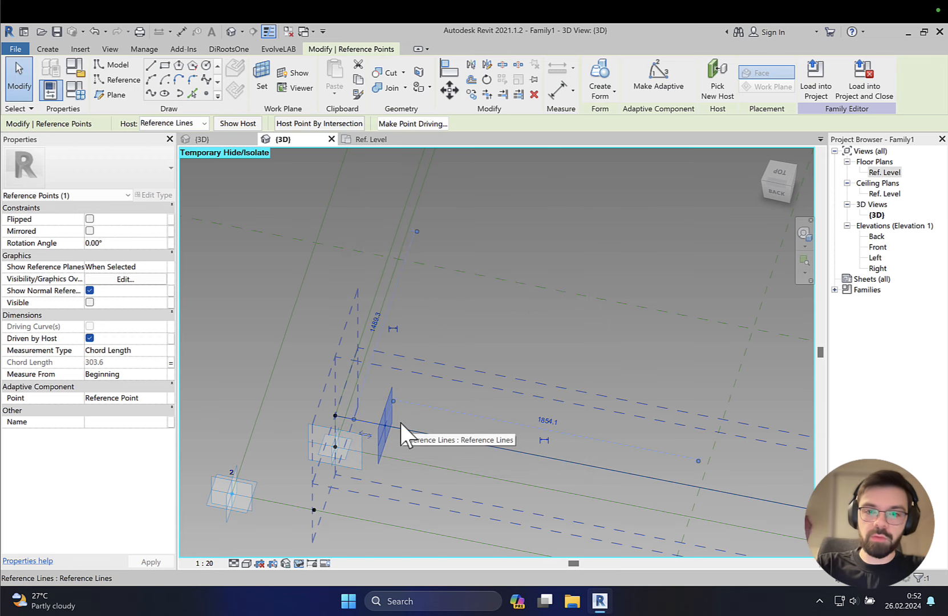
# Step: Set the hosted point near adaptive point 4 to measure from End with measurement type Chord Length
pyautogui.scroll(-1, 421, 374)
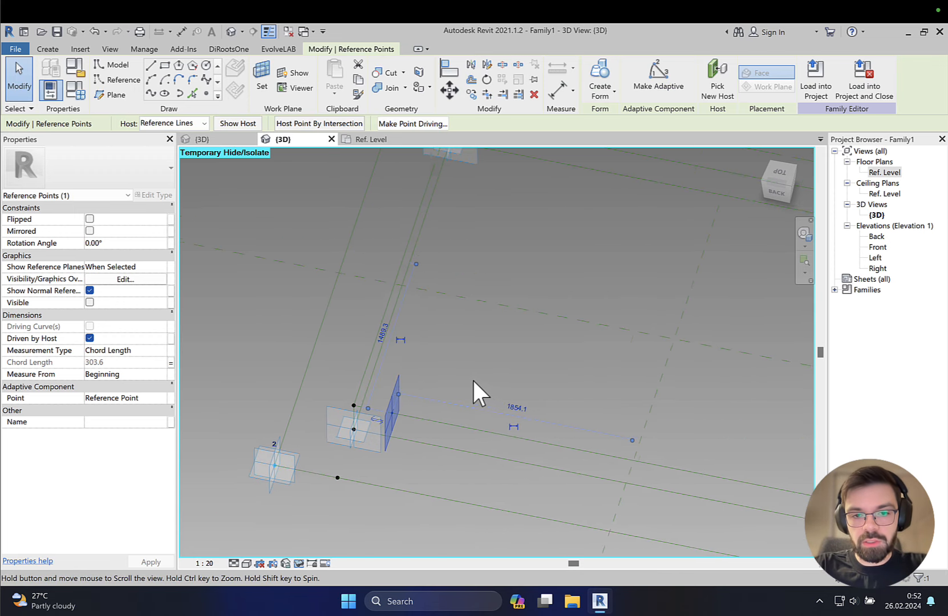
pyautogui.moveTo(472, 378); pyautogui.dragTo(451, 375, button='middle')
pyautogui.keyDown('shift'); pyautogui.moveTo(385, 405); pyautogui.dragTo(414, 316, button='middle'); pyautogui.keyUp('shift')
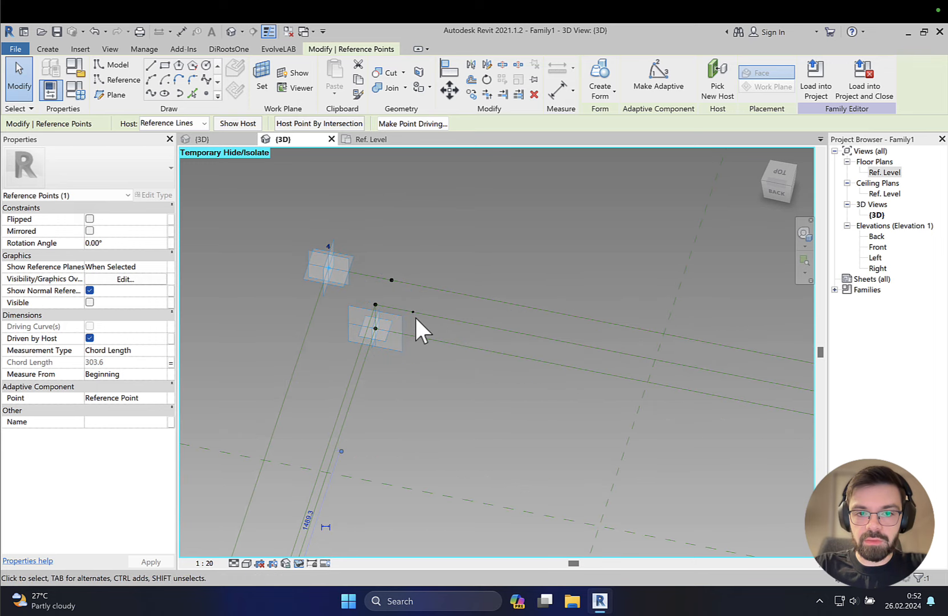
pyautogui.click(390, 287)
pyautogui.click(397, 304)
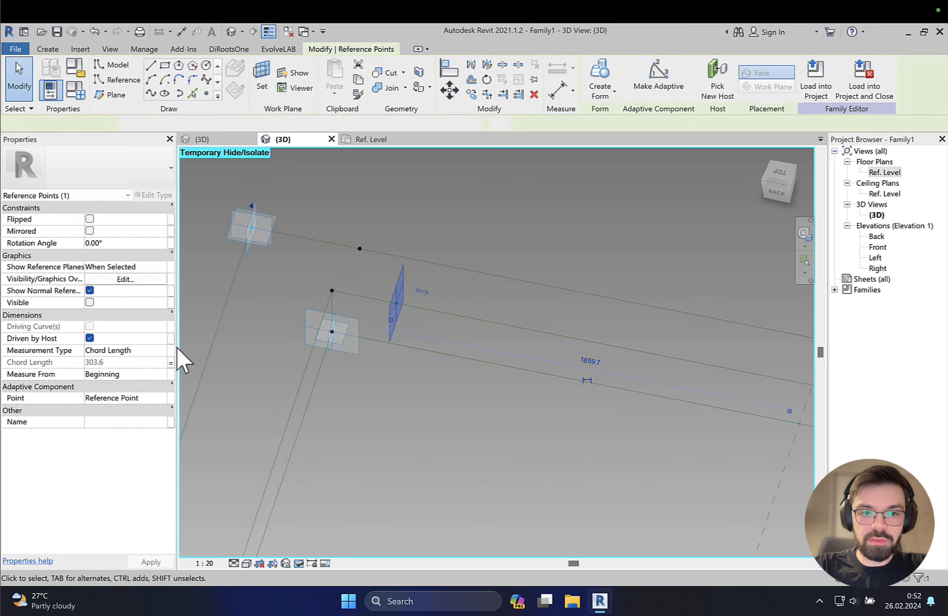
pyautogui.click(161, 375)
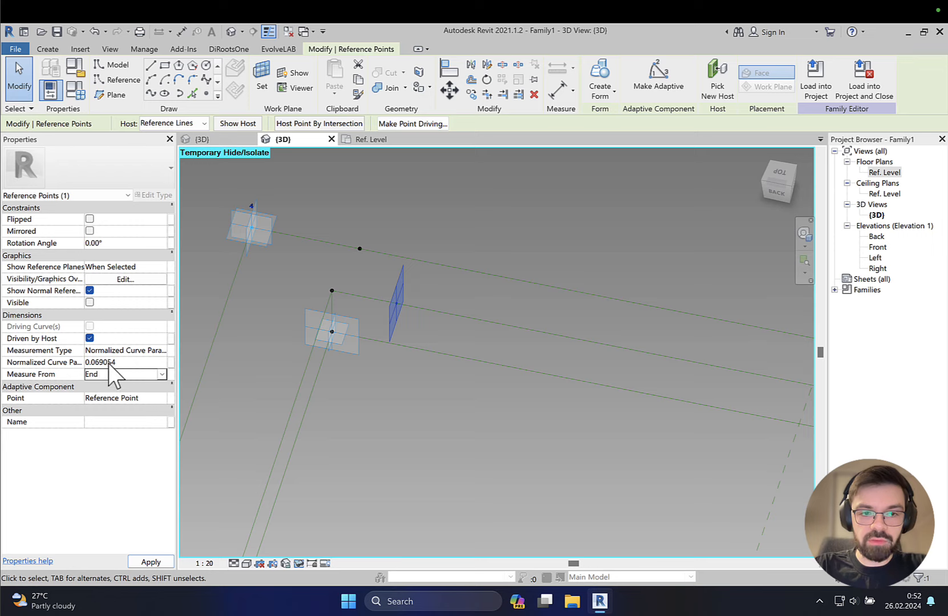
pyautogui.click(162, 351)
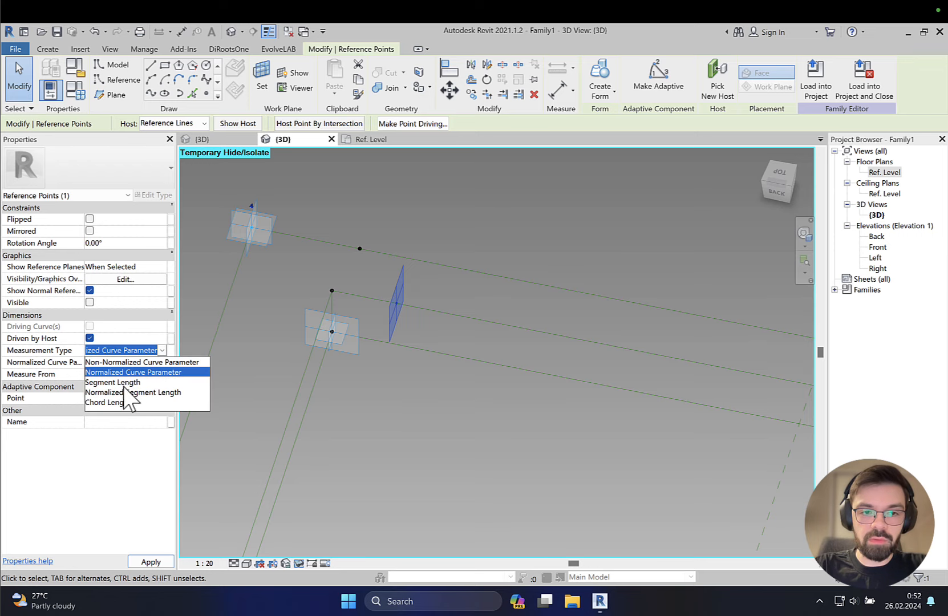
pyautogui.click(120, 403)
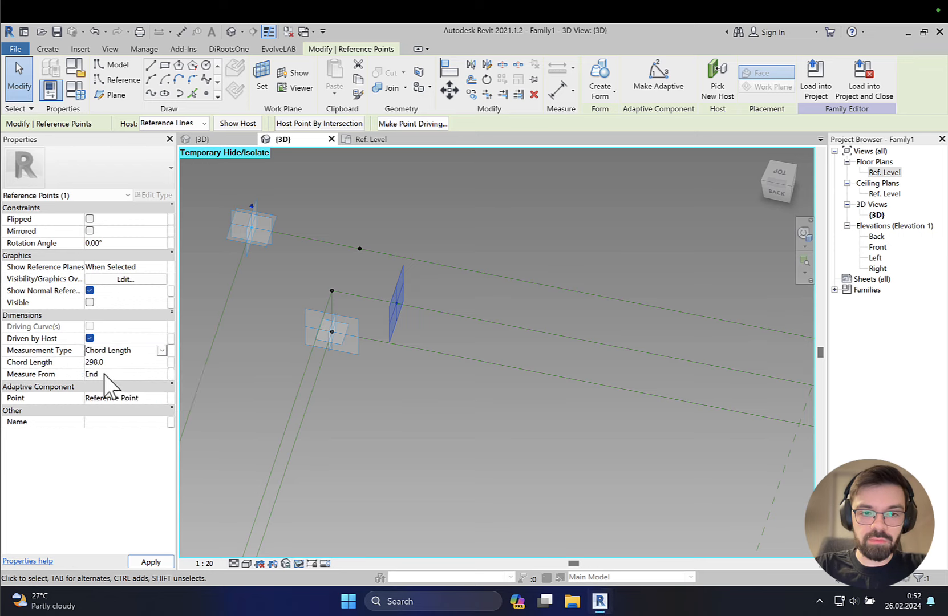
# Step: Associate the chord length of the point near adaptive point 4 with the existing top_off parameter
pyautogui.click(171, 363)
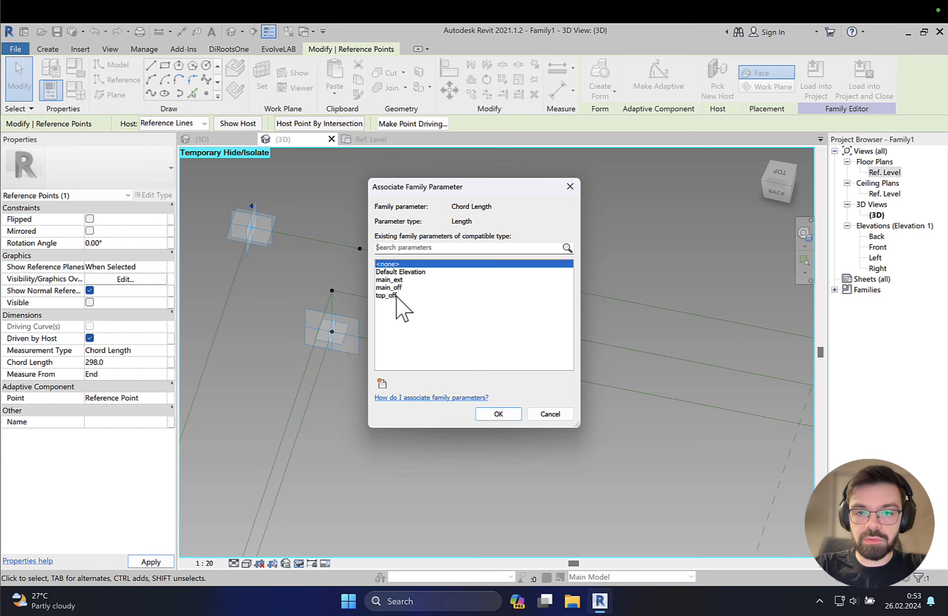
pyautogui.click(393, 296)
pyautogui.click(498, 413)
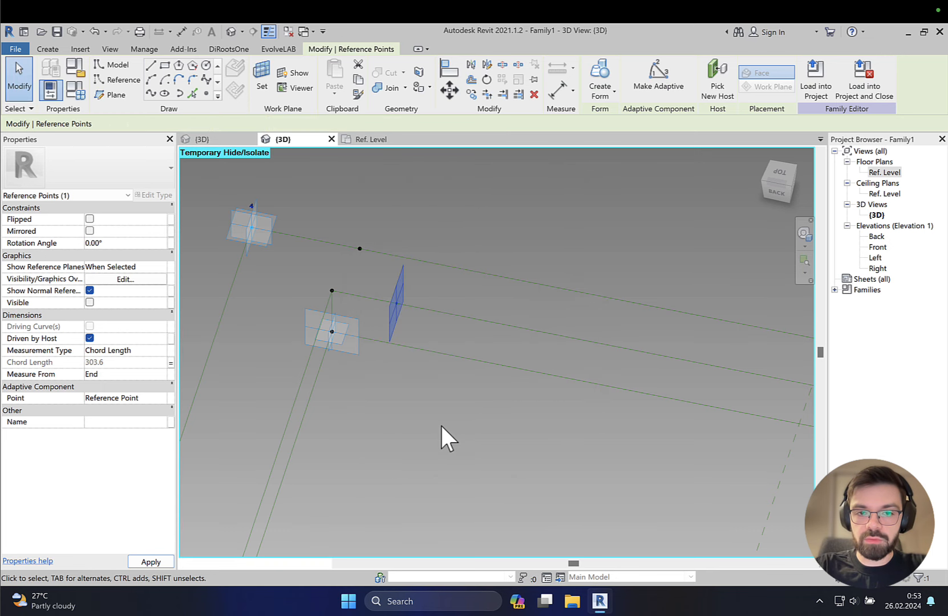
# Step: Set the hosted point near adaptive point 3 to Chord Length measurement and associate its chord length with top_off
pyautogui.moveTo(445, 391); pyautogui.dragTo(278, 336, button='middle')
pyautogui.scroll(2, 653, 353)
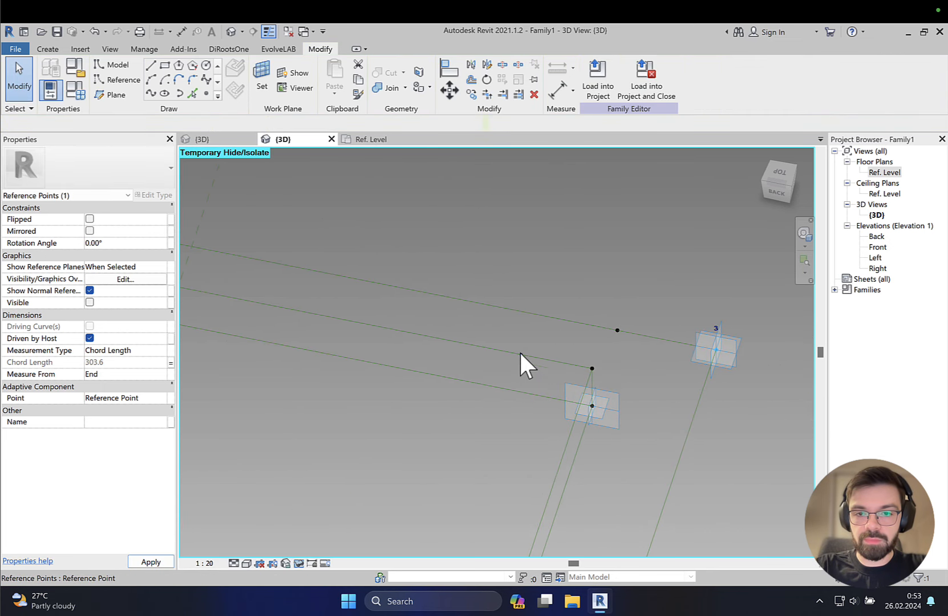
pyautogui.moveTo(509, 340); pyautogui.dragTo(533, 370)
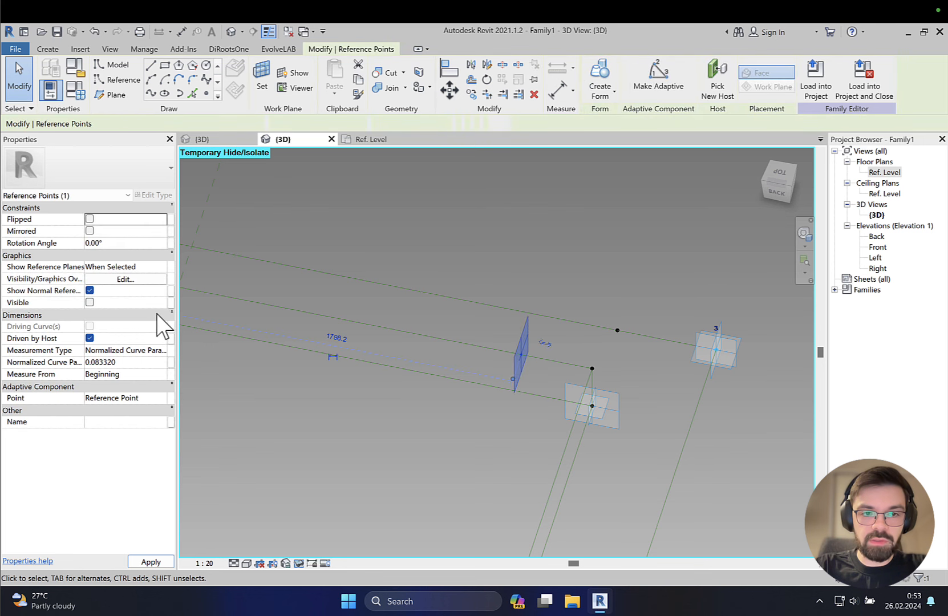
pyautogui.click(160, 351)
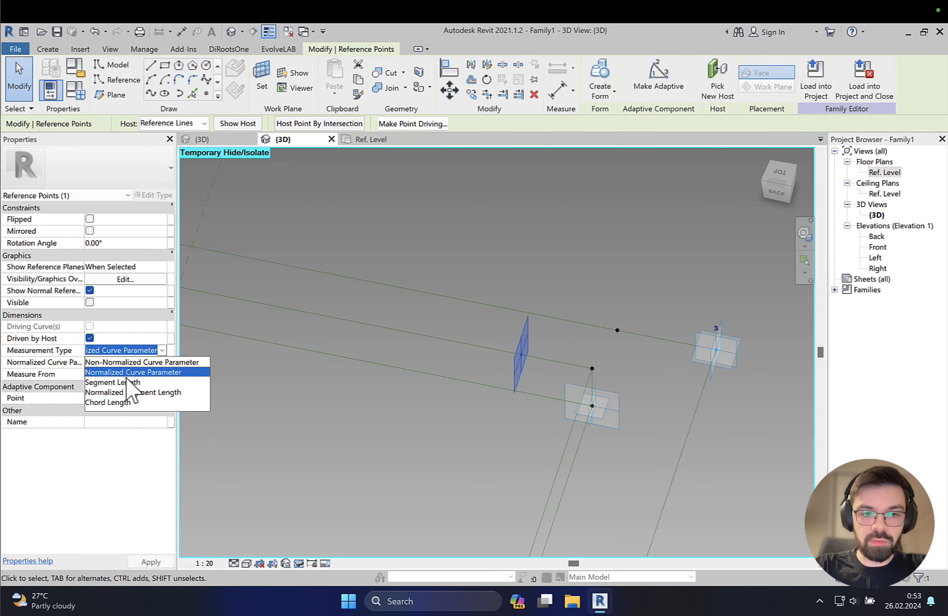
pyautogui.click(114, 402)
pyautogui.click(171, 362)
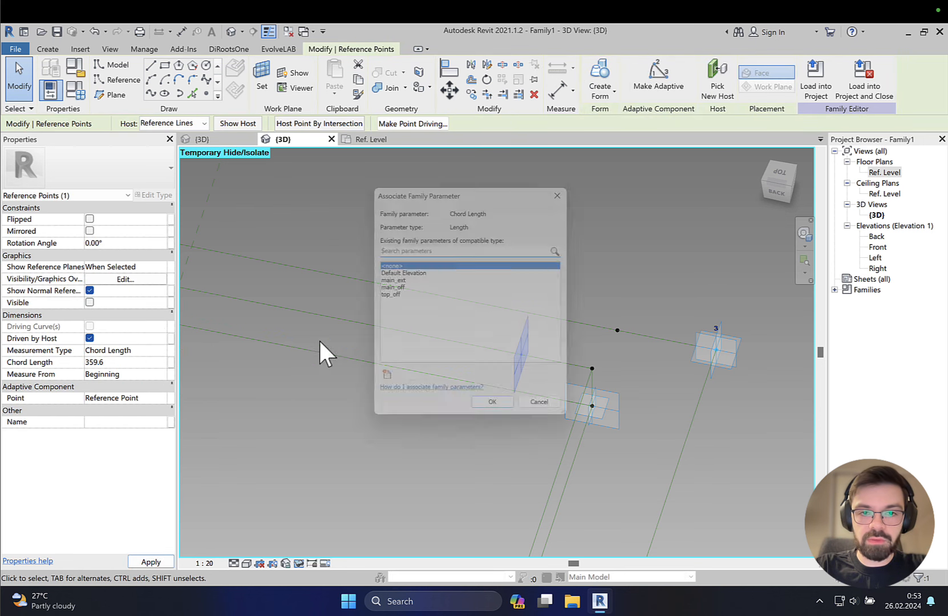
pyautogui.click(395, 295)
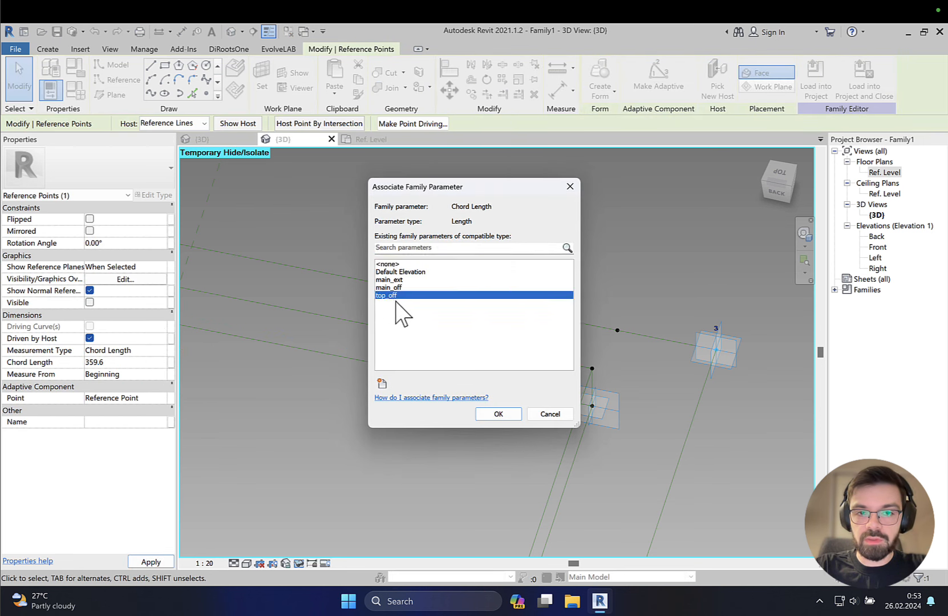
pyautogui.click(491, 413)
# Step: Set the hosted point near adaptive point 1 to Chord Length measurement, measured from End
pyautogui.keyDown('shift'); pyautogui.moveTo(395, 414); pyautogui.dragTo(559, 137, button='middle'); pyautogui.keyUp('shift')
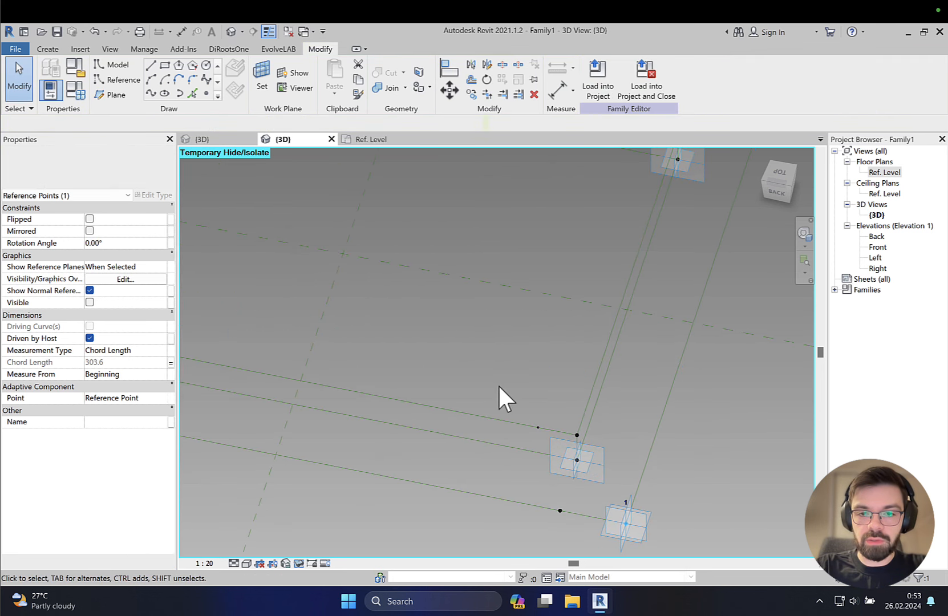
pyautogui.scroll(2, 523, 408)
pyautogui.moveTo(523, 406); pyautogui.dragTo(549, 441)
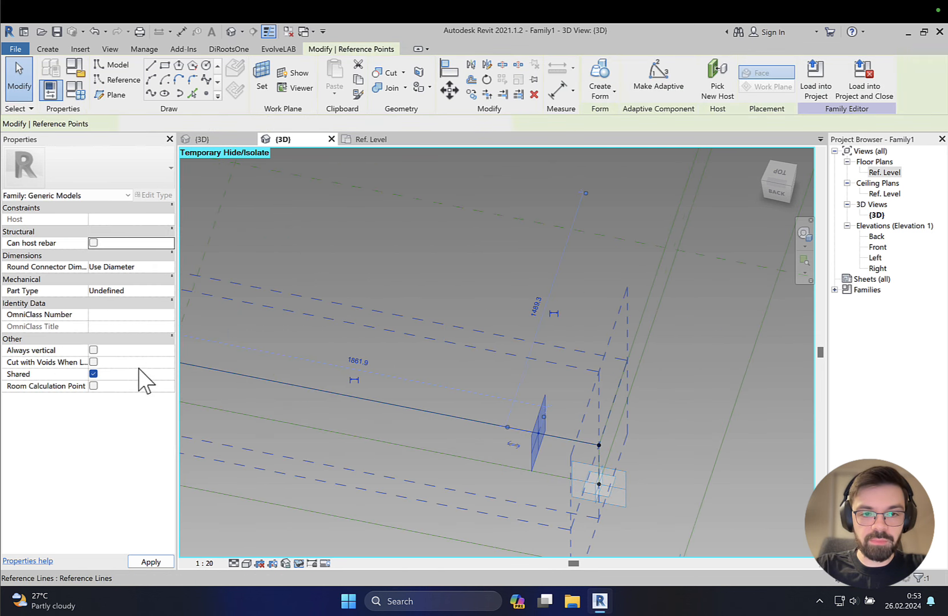
pyautogui.click(161, 350)
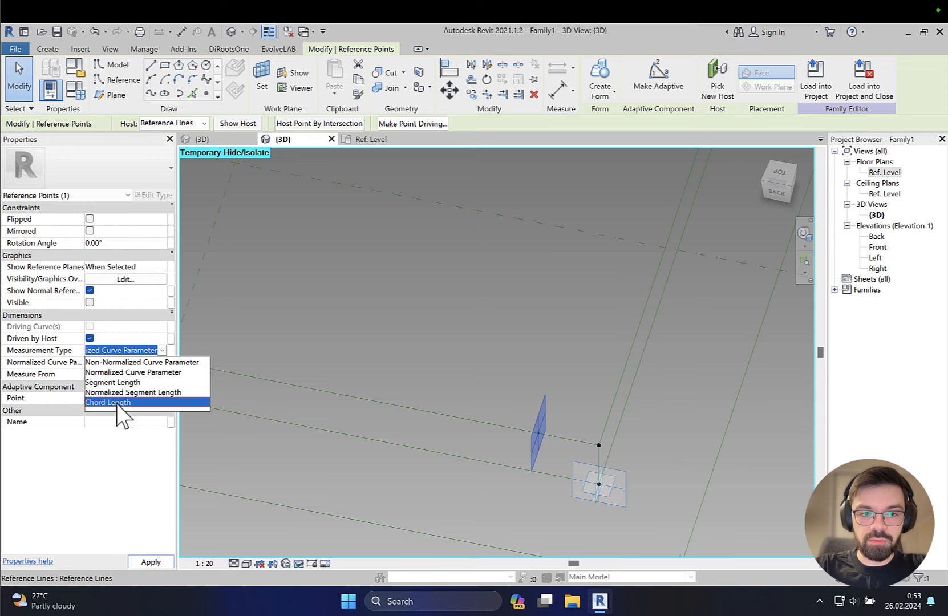
pyautogui.click(122, 402)
pyautogui.click(154, 373)
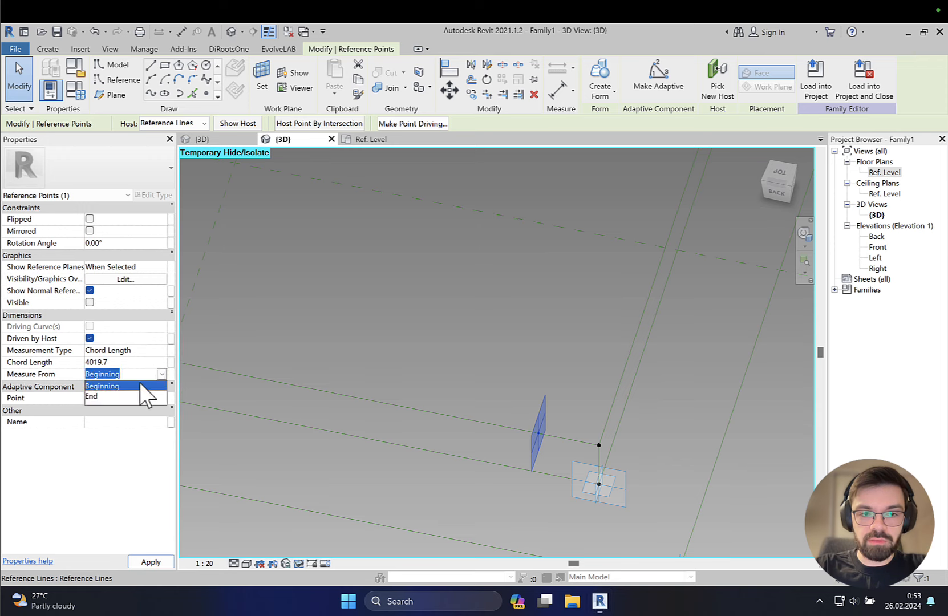
pyautogui.click(114, 397)
# Step: Associate the chord length of the point near adaptive point 1 with the existing top_off parameter
pyautogui.click(171, 362)
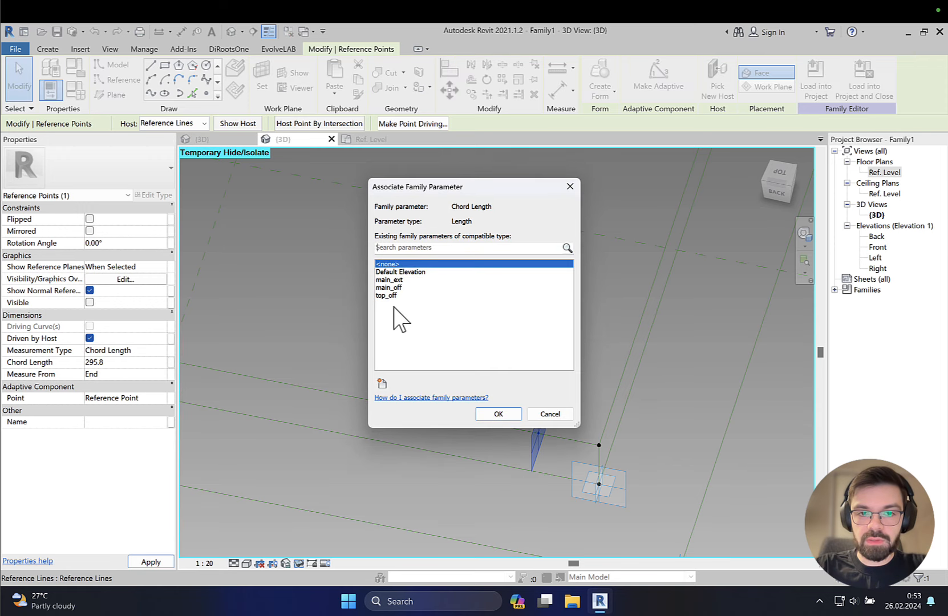
pyautogui.click(392, 287)
pyautogui.click(394, 296)
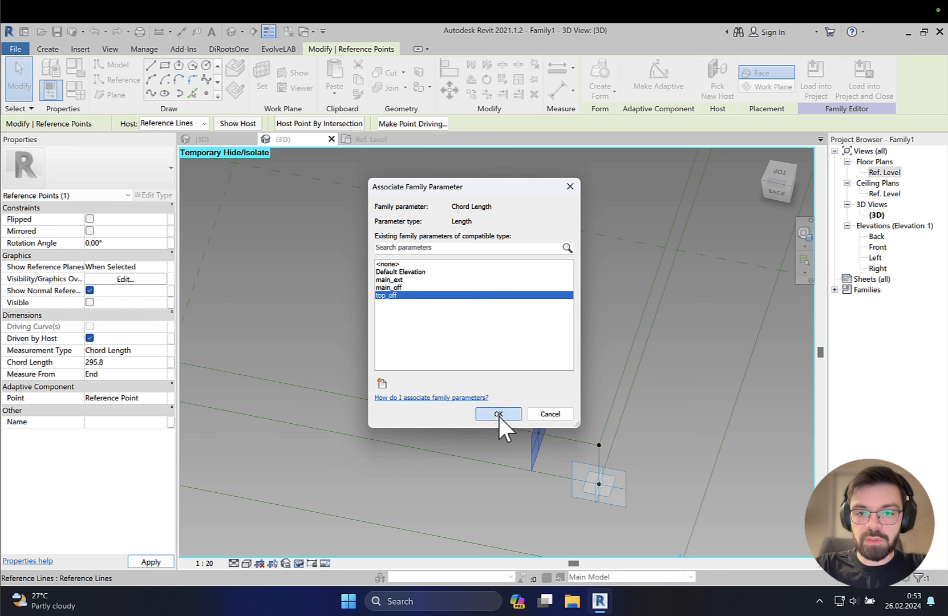
pyautogui.click(498, 414)
pyautogui.click(498, 349)
pyautogui.moveTo(498, 349); pyautogui.dragTo(648, 396, button='middle')
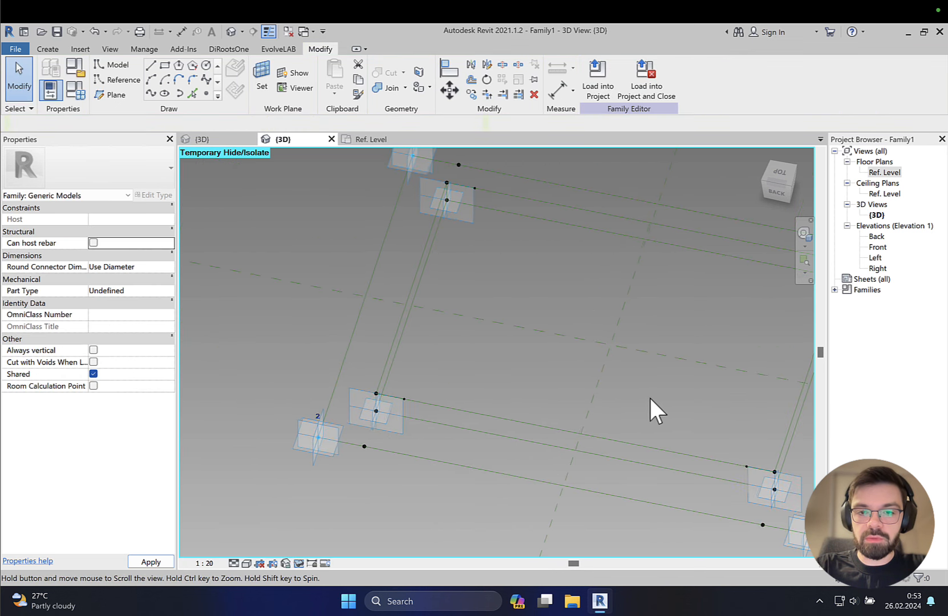
# Step: Draw a reference line with 3D snapping between the hosted offset points near adaptive points 2 and 4
pyautogui.scroll(2, 426, 343)
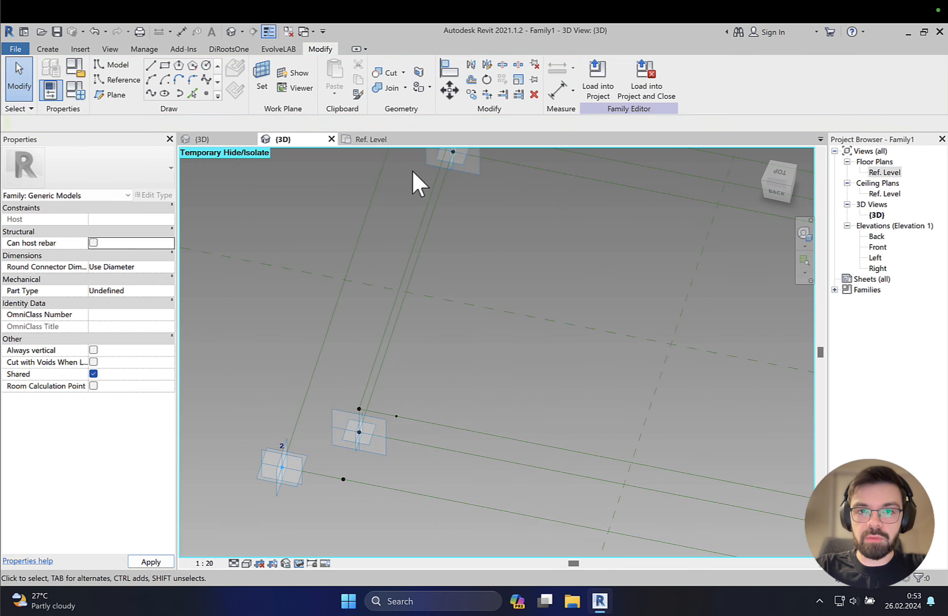
pyautogui.click(151, 66)
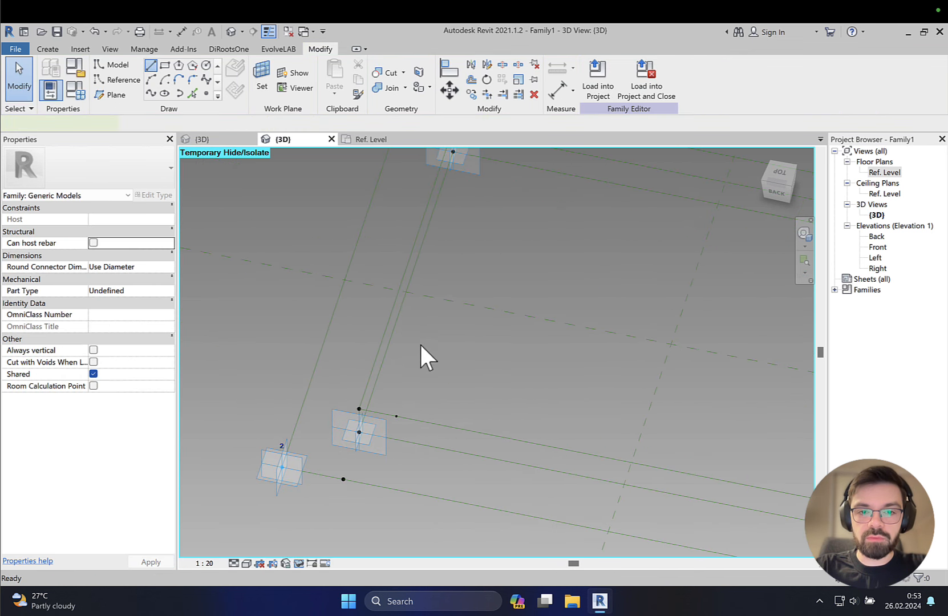
pyautogui.click(120, 79)
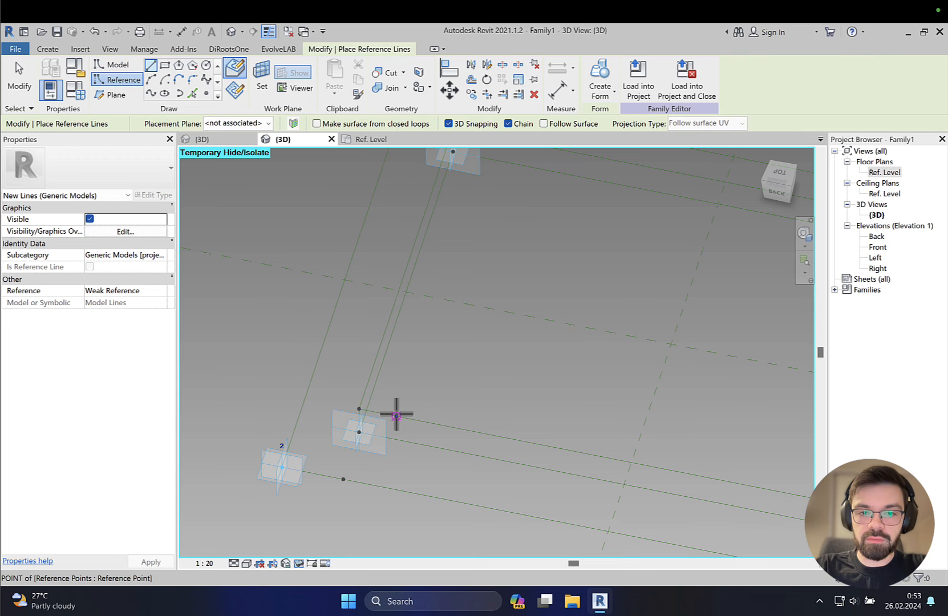
pyautogui.click(397, 414)
pyautogui.moveTo(459, 318); pyautogui.dragTo(428, 396, button='middle')
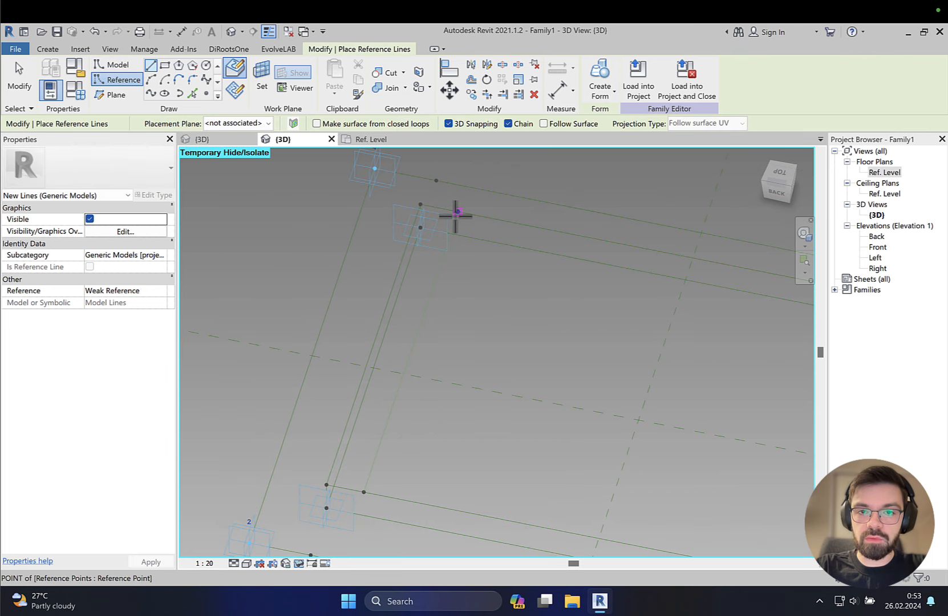
pyautogui.moveTo(455, 214); pyautogui.dragTo(320, 237, button='middle')
pyautogui.press('Escape')
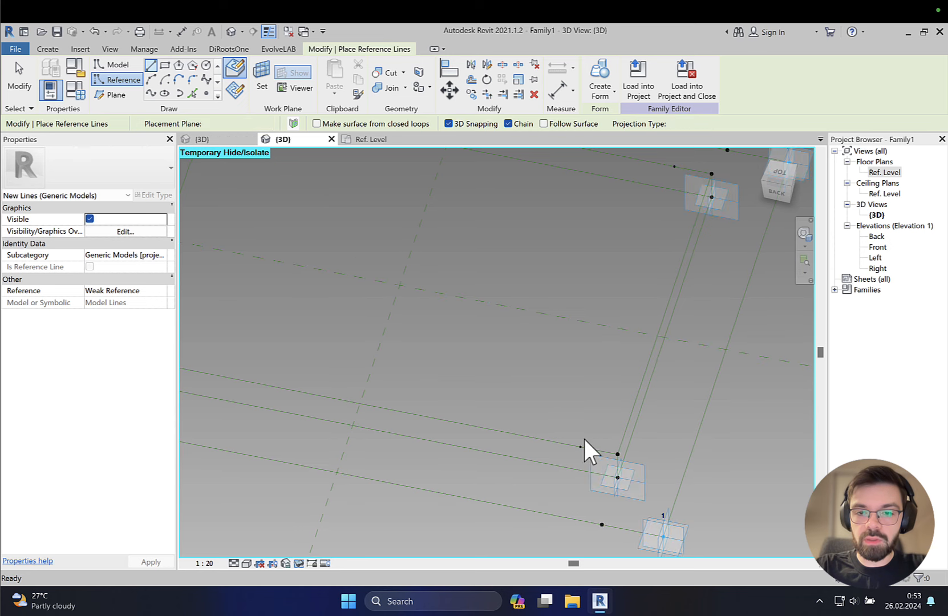
# Step: Draw a second reference line between the hosted offset points near adaptive points 1 and 3
pyautogui.moveTo(612, 319); pyautogui.dragTo(568, 373, button='middle')
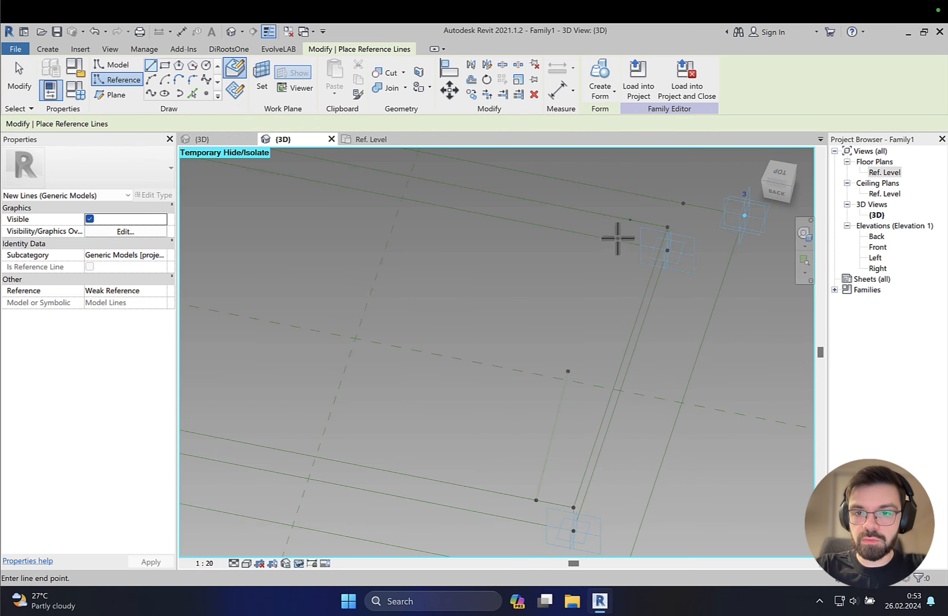
pyautogui.press('Escape')
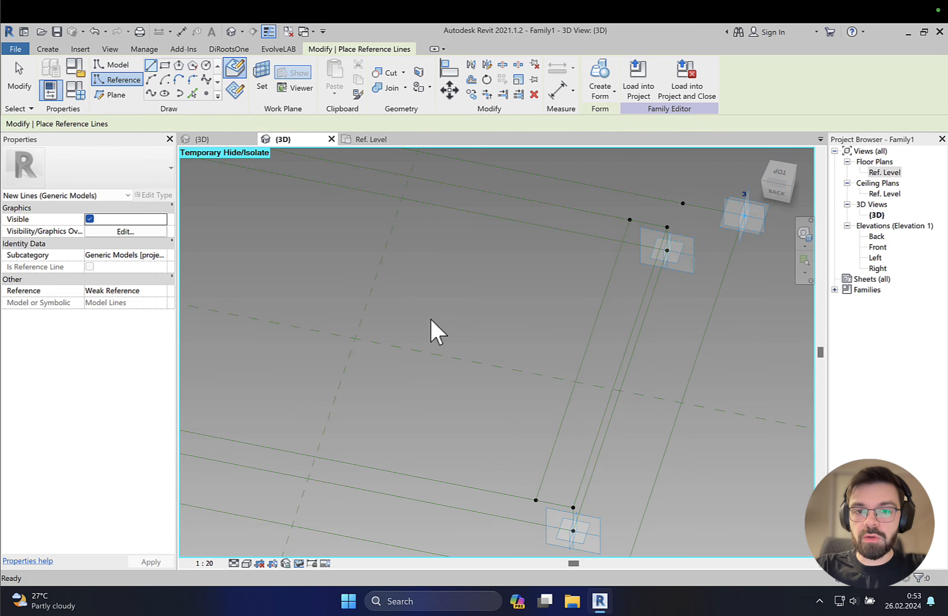
pyautogui.press('Escape')
# Step: Place two reference points on the new reference line, one near each end by adaptive points 2 and 4
pyautogui.keyDown('shift'); pyautogui.moveTo(616, 309); pyautogui.dragTo(360, 342, button='middle'); pyautogui.keyUp('shift')
pyautogui.click(208, 94)
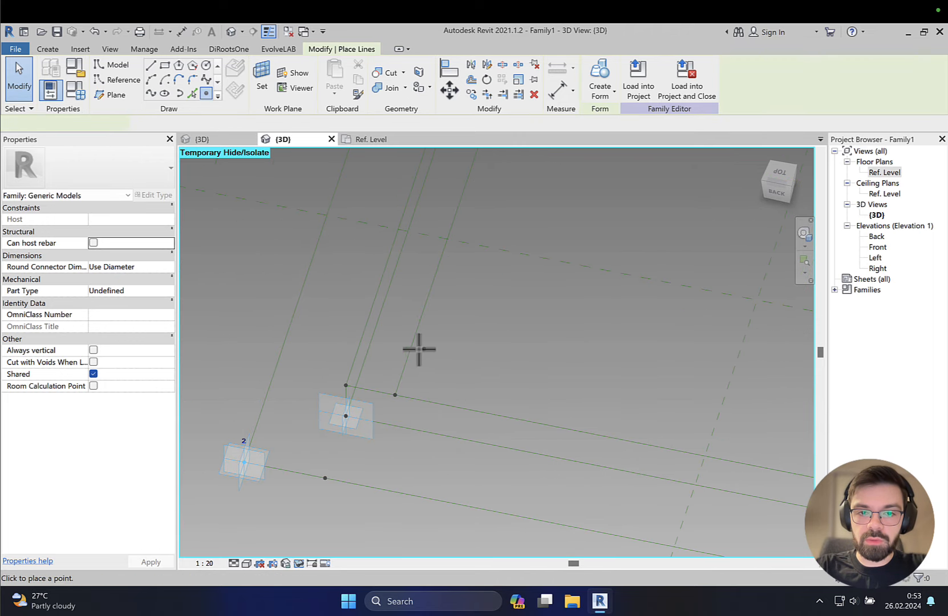
pyautogui.press('l')
pyautogui.press('i')
pyautogui.keyDown('shift'); pyautogui.moveTo(508, 265); pyautogui.dragTo(476, 267, button='middle'); pyautogui.keyUp('shift')
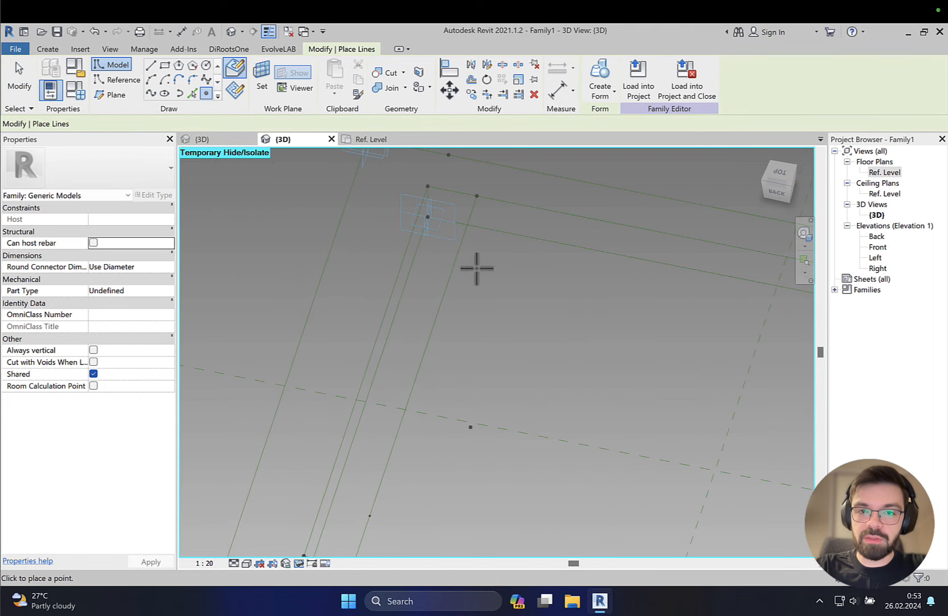
pyautogui.click(466, 239)
# Step: Place two reference points on the opposite new reference line, one near each end by adaptive points 1 and 3
pyautogui.keyDown('shift'); pyautogui.moveTo(581, 315); pyautogui.dragTo(439, 228, button='middle'); pyautogui.keyUp('shift')
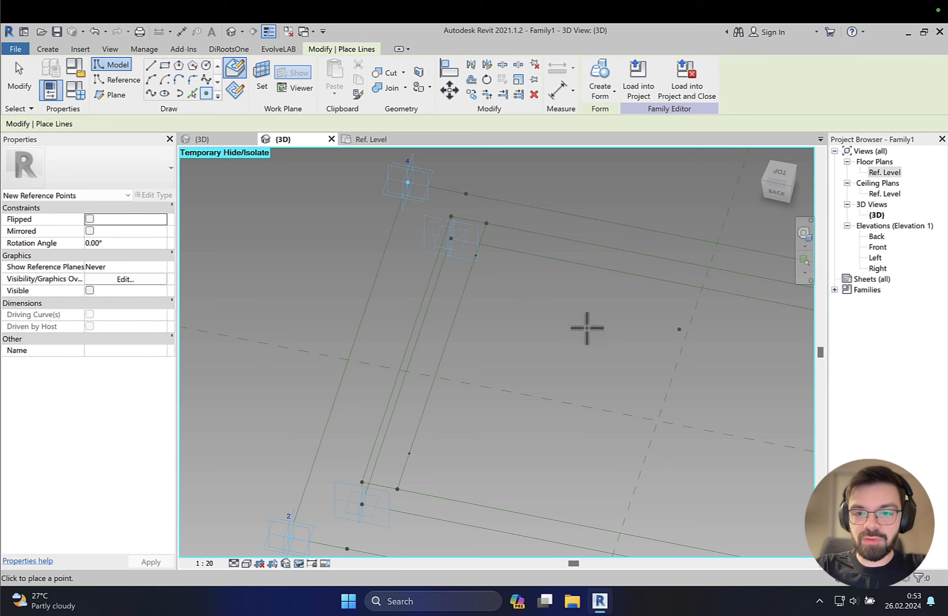
pyautogui.keyDown('shift'); pyautogui.moveTo(586, 328); pyautogui.dragTo(470, 370, button='middle'); pyautogui.keyUp('shift')
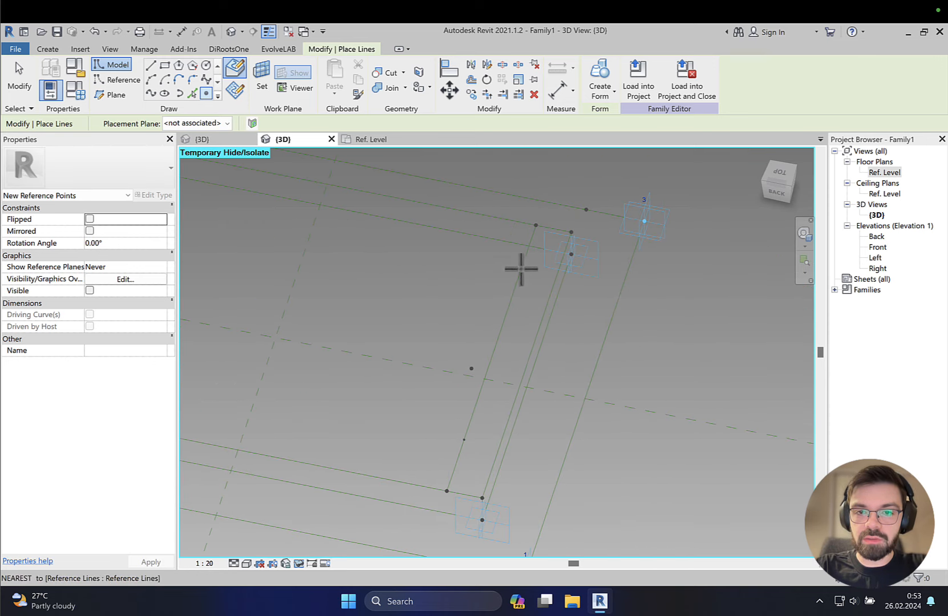
pyautogui.click(521, 267)
pyautogui.press('Escape')
pyautogui.moveTo(417, 317); pyautogui.dragTo(743, 315, button='middle')
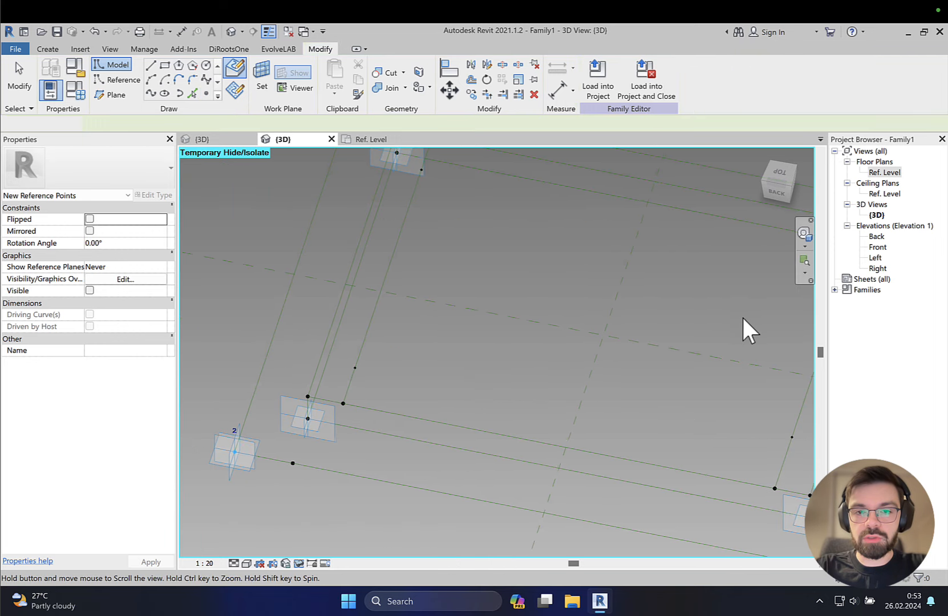
pyautogui.press('Escape')
# Step: Set the new line's point near adaptive point 2 to Chord Length measurement and associate its chord length with top_off
pyautogui.scroll(3, 348, 374)
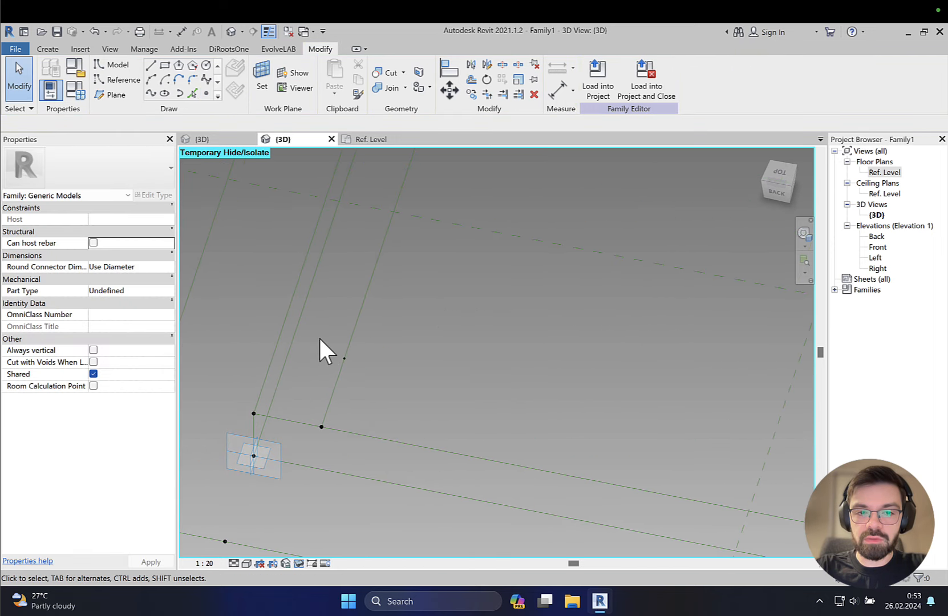
pyautogui.moveTo(399, 385); pyautogui.dragTo(388, 396)
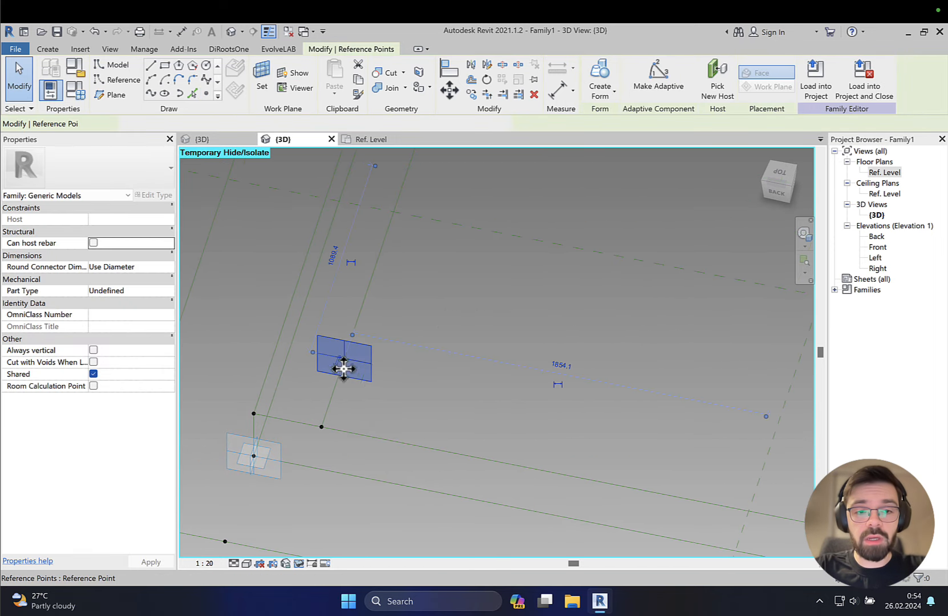
pyautogui.moveTo(392, 352); pyautogui.dragTo(497, 370, button='middle')
pyautogui.click(163, 351)
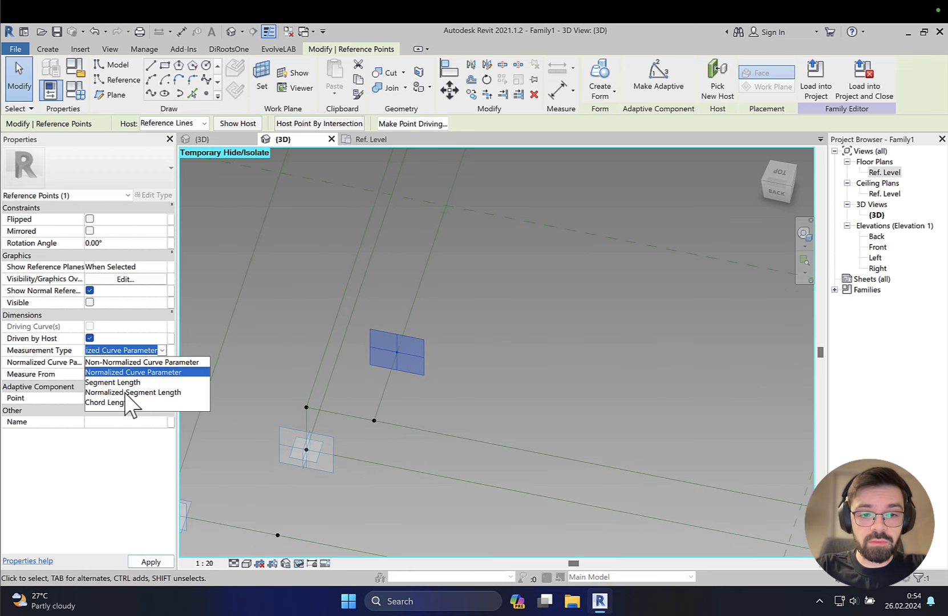
pyautogui.click(108, 402)
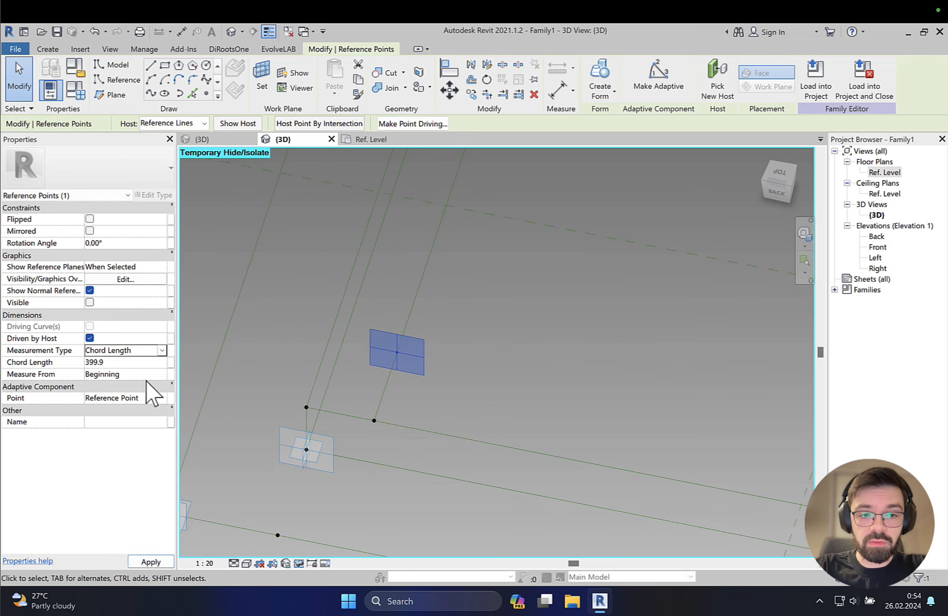
pyautogui.click(171, 363)
pyautogui.click(401, 296)
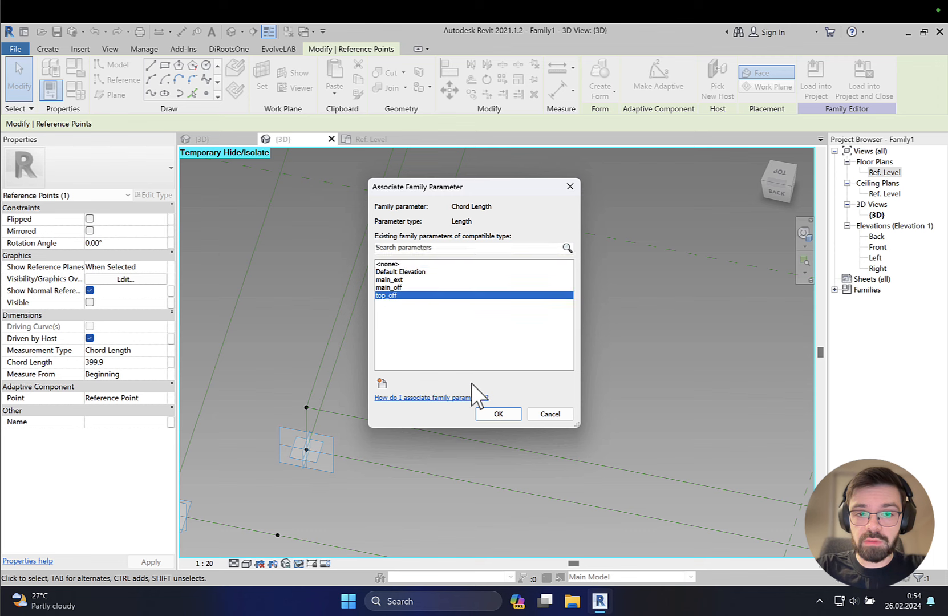
pyautogui.click(496, 415)
pyautogui.click(506, 374)
# Step: Set the new line's point near adaptive point 4 to measure from End with measurement type Chord Length
pyautogui.scroll(-1, 507, 374)
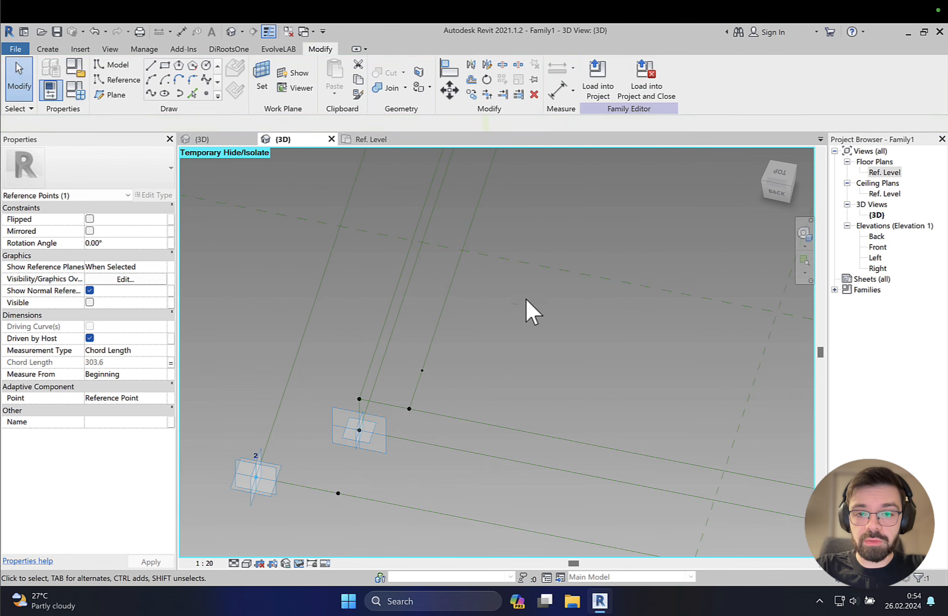
pyautogui.moveTo(532, 256); pyautogui.dragTo(465, 426, button='middle')
pyautogui.scroll(2, 460, 235)
pyautogui.moveTo(417, 244); pyautogui.dragTo(456, 271)
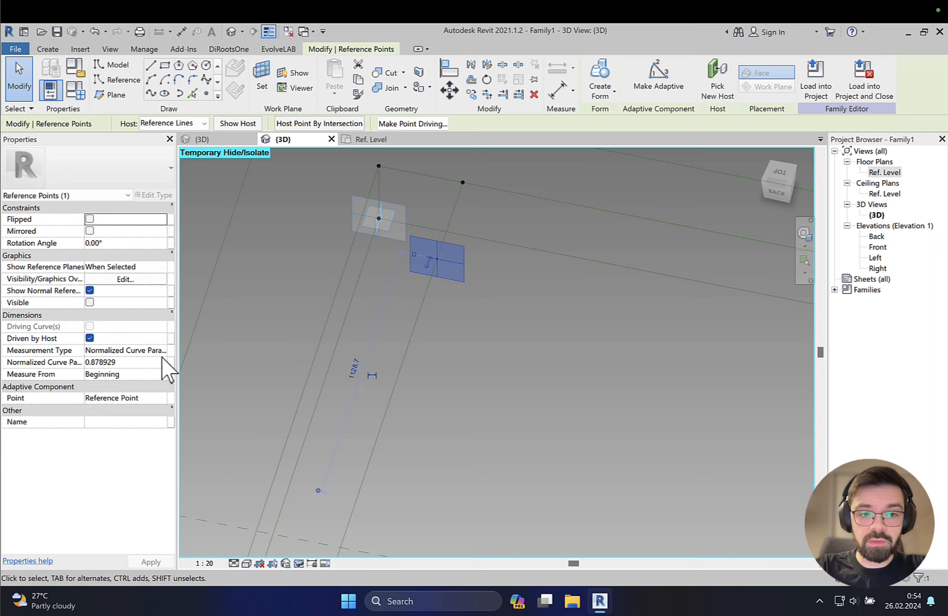
pyautogui.click(163, 374)
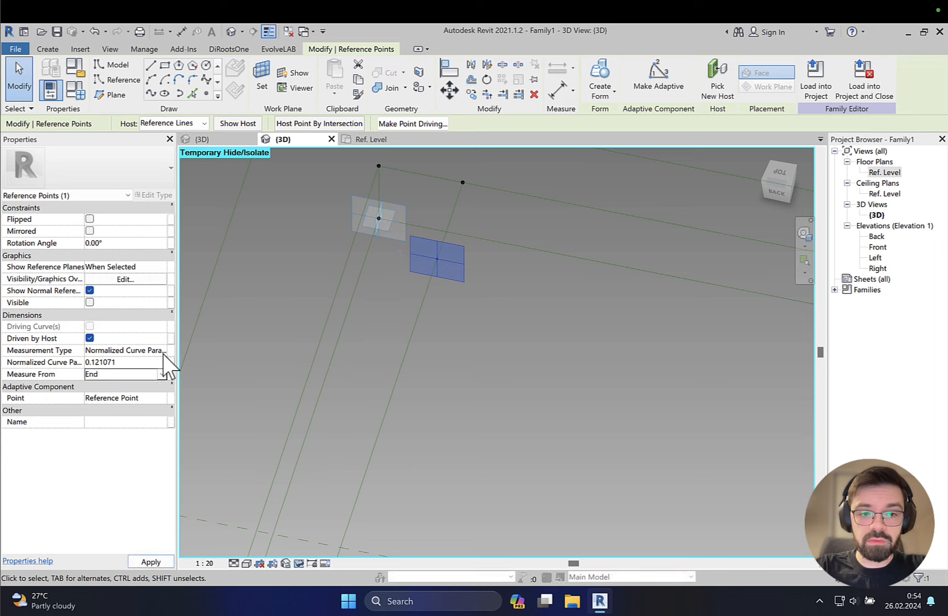
pyautogui.click(163, 352)
pyautogui.click(132, 402)
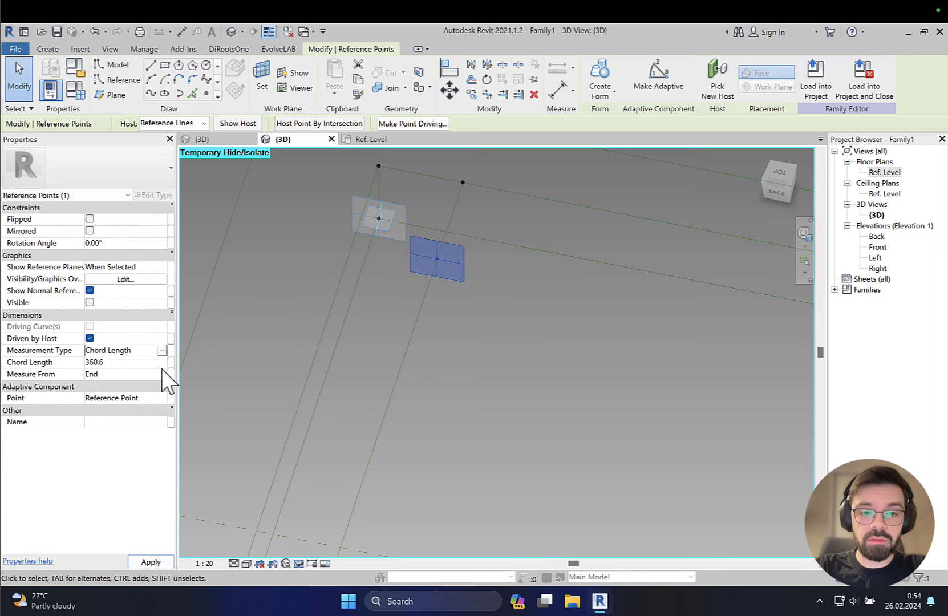
# Step: Associate the chord length of the new line's point near adaptive point 4 with the top_off parameter
pyautogui.click(171, 362)
pyautogui.click(408, 295)
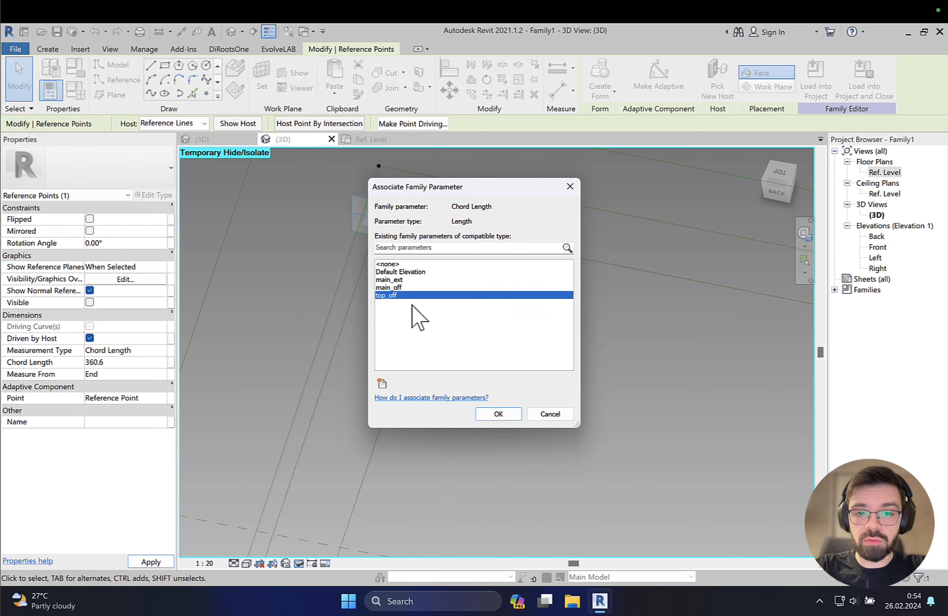
pyautogui.click(501, 407)
pyautogui.press('Escape')
# Step: Set the new line's point near adaptive point 3 to Chord Length measurement and associate its chord length with top_off
pyautogui.scroll(5, 632, 384)
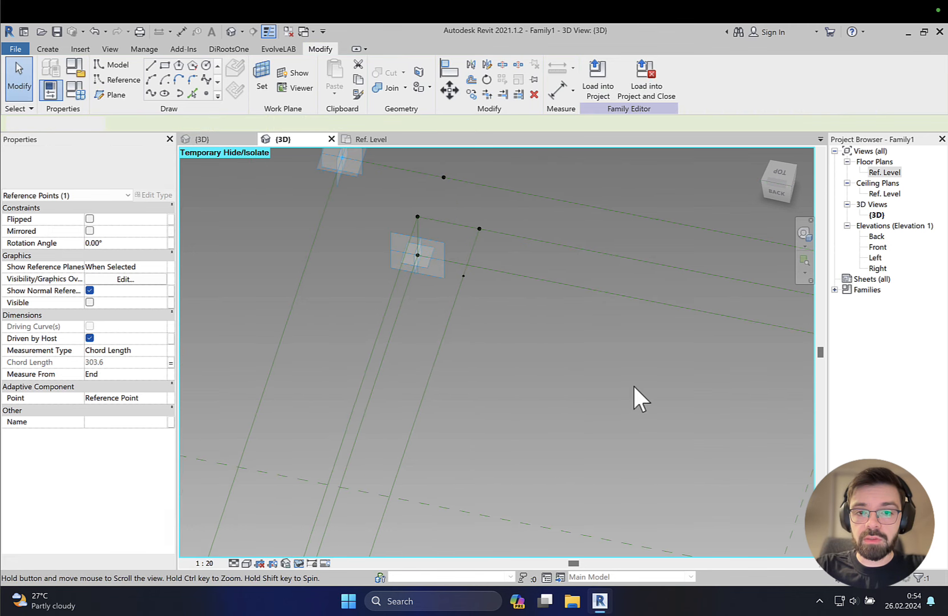
pyautogui.scroll(-3, 514, 294)
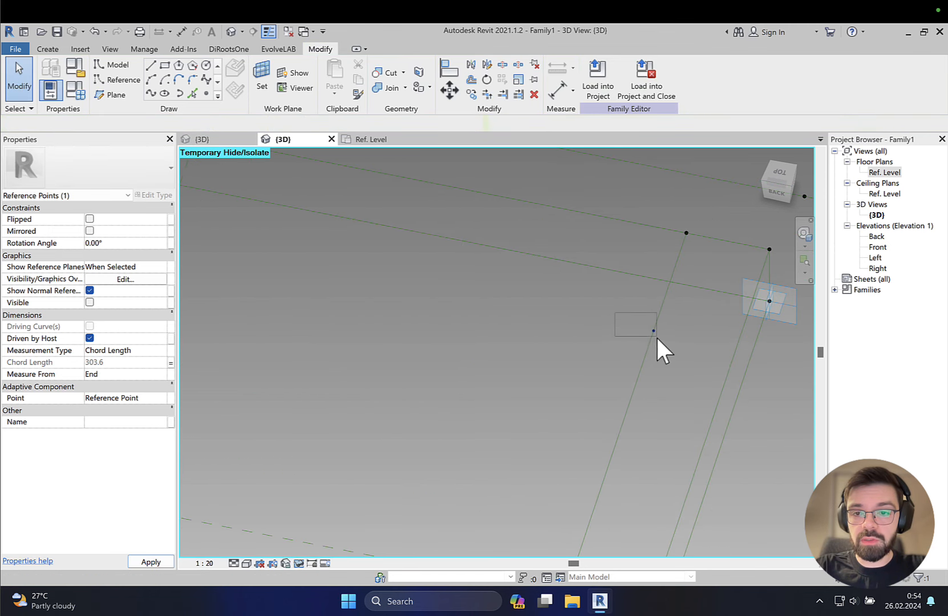
pyautogui.click(657, 340)
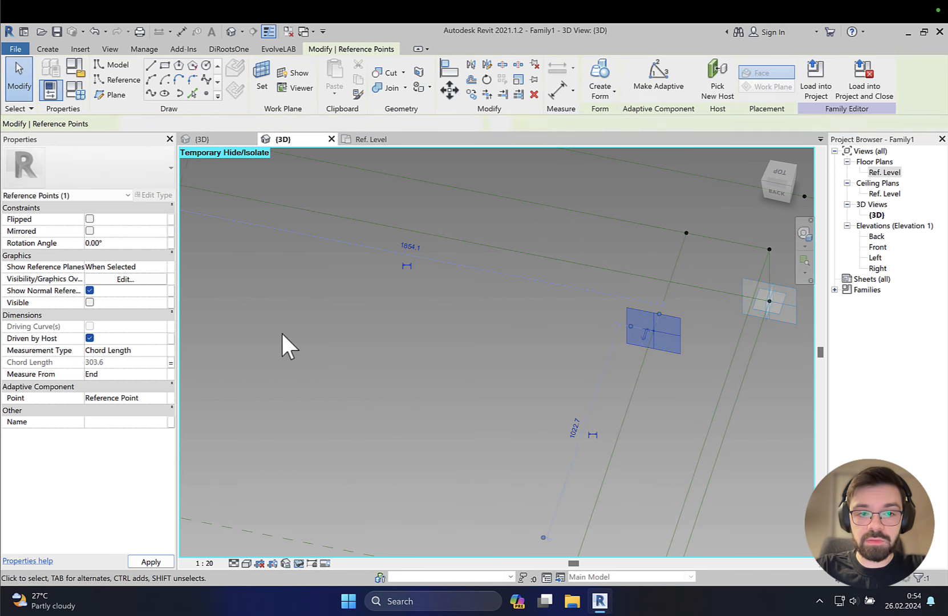
pyautogui.click(160, 351)
pyautogui.click(126, 403)
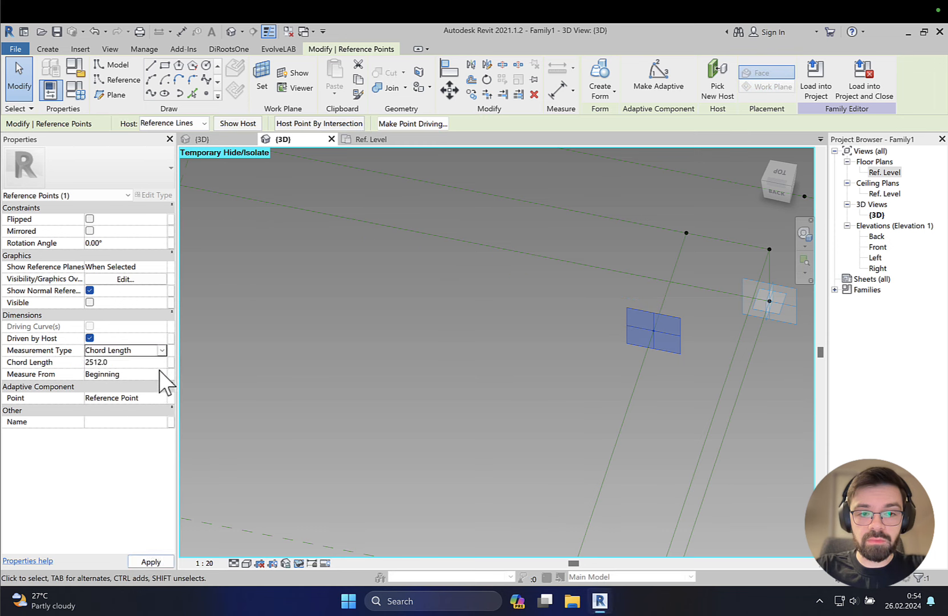
pyautogui.click(171, 363)
pyautogui.click(390, 295)
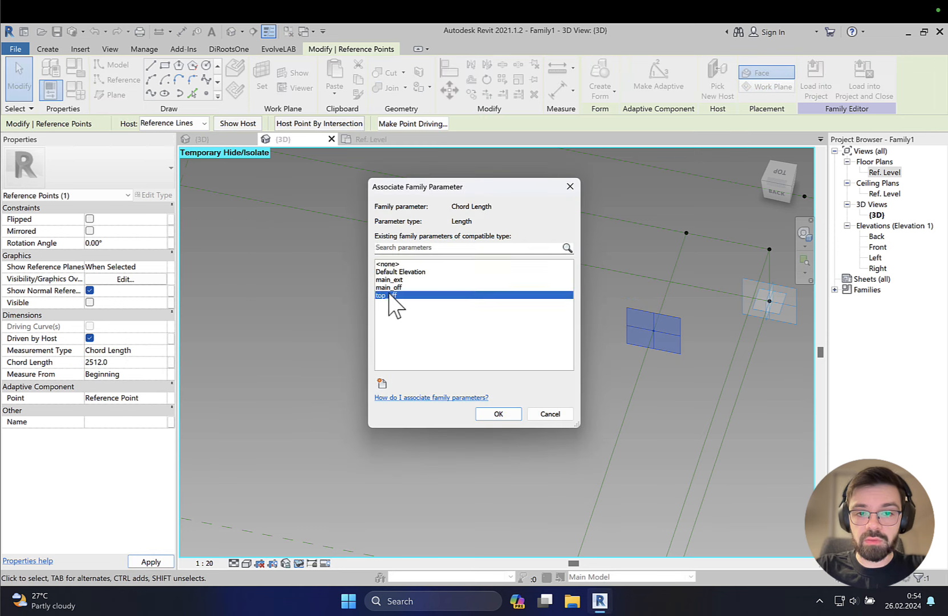
pyautogui.click(498, 414)
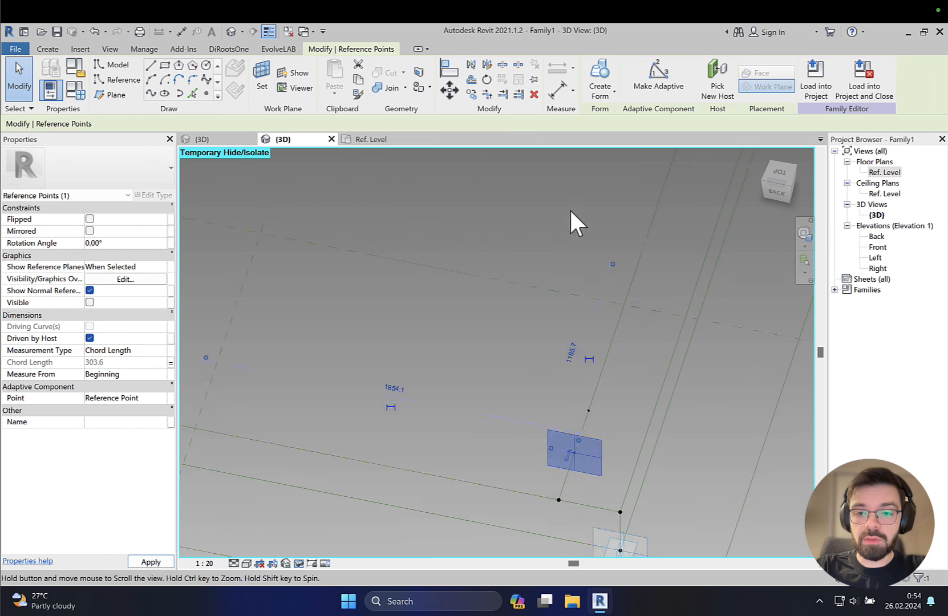
# Step: Try measuring the point's chord length from End and undo the changes back to before its top_off association
pyautogui.scroll(2, 617, 355)
pyautogui.scroll(-1, 617, 354)
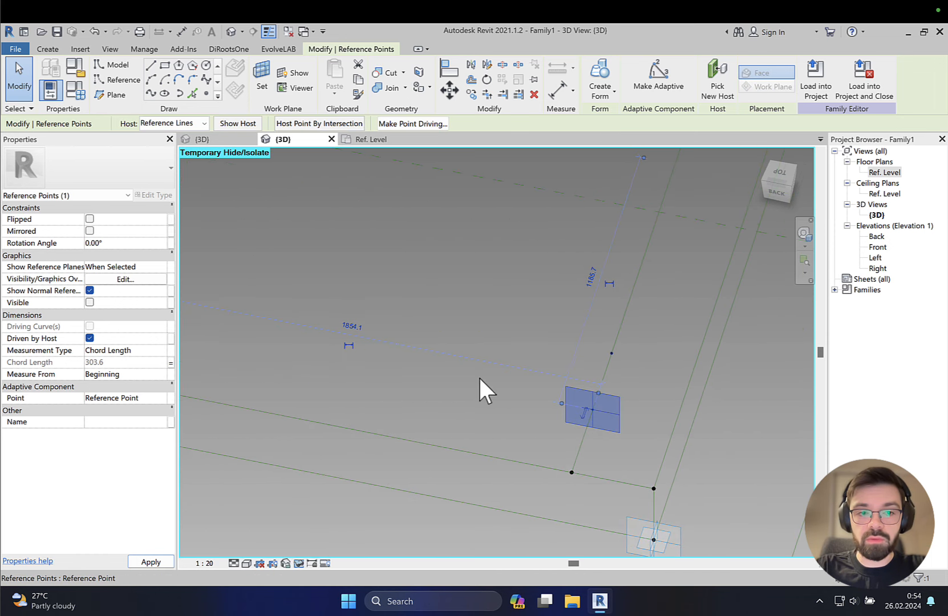
pyautogui.click(163, 375)
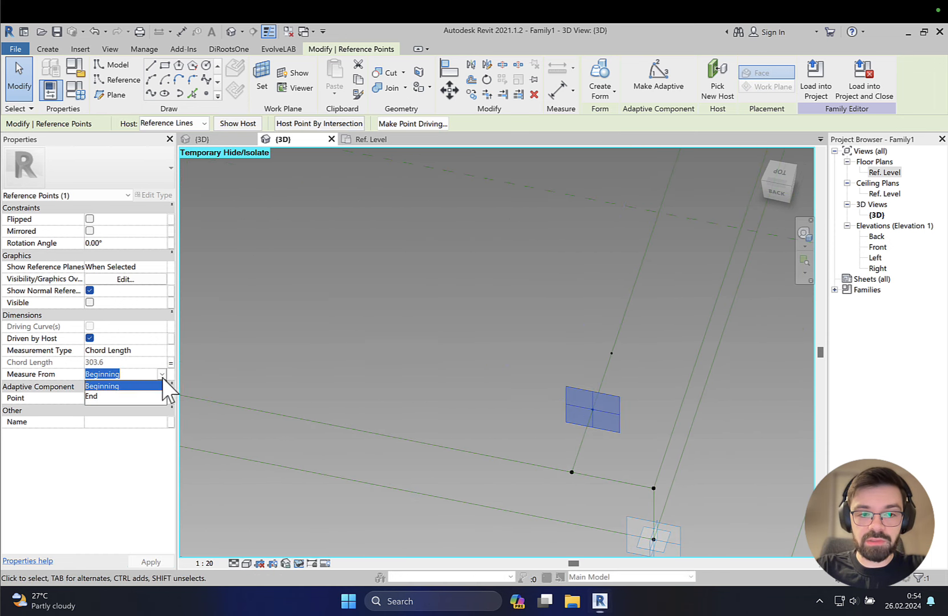
pyautogui.click(127, 396)
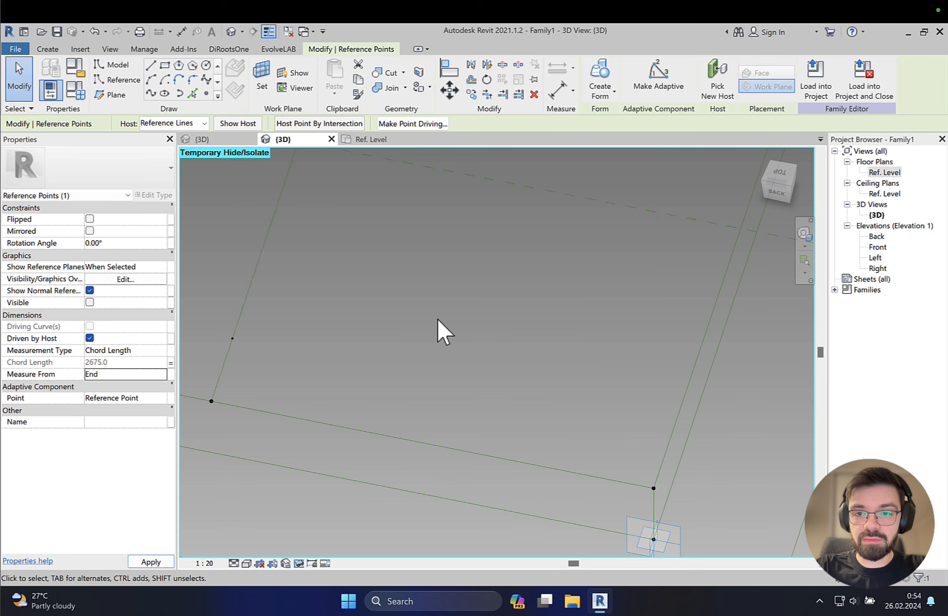
pyautogui.scroll(-1, 437, 317)
pyautogui.scroll(-3, 445, 319)
pyautogui.moveTo(459, 317); pyautogui.dragTo(461, 402, button='middle')
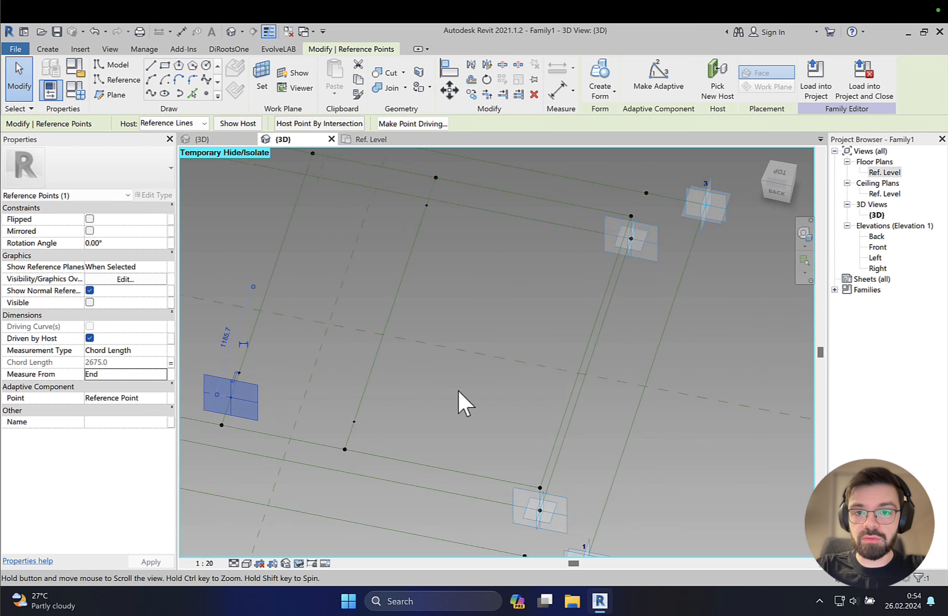
pyautogui.moveTo(479, 310); pyautogui.dragTo(604, 328, button='middle')
pyautogui.scroll(-2, 497, 347)
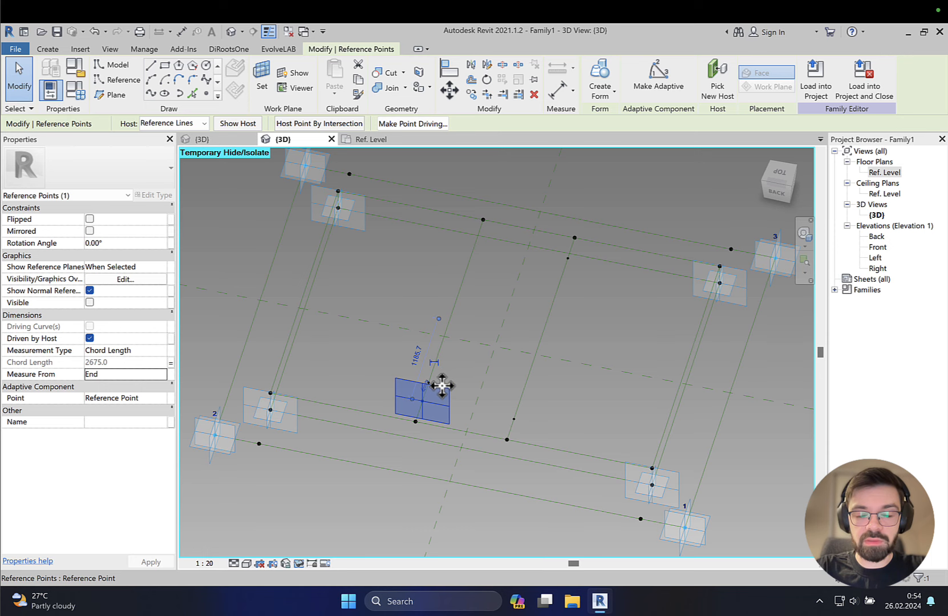
pyautogui.hotkey('ctrl', 'z')
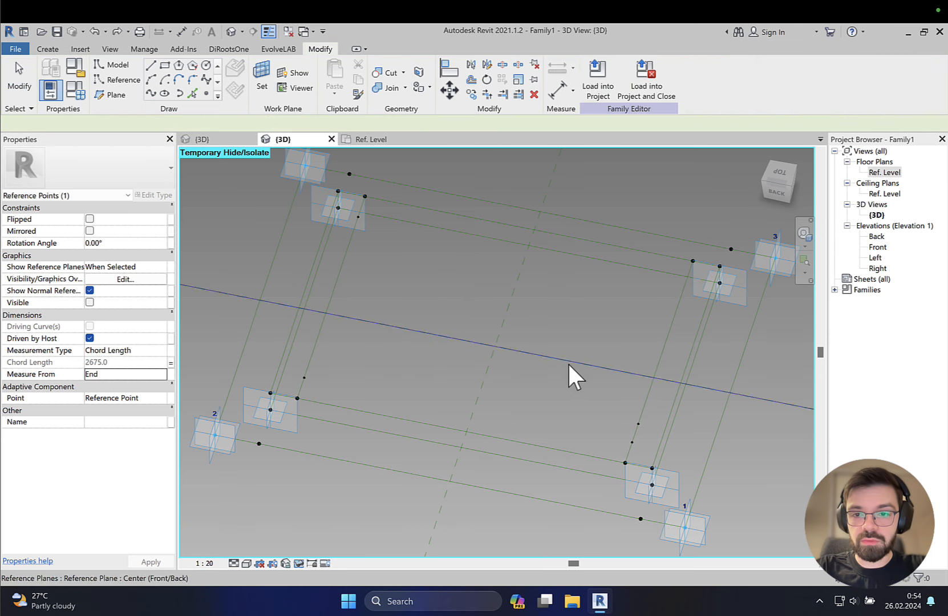
# Step: Set the new line's point near adaptive point 3 to Chord Length measured from End and associate its chord length with top_off
pyautogui.scroll(3, 656, 450)
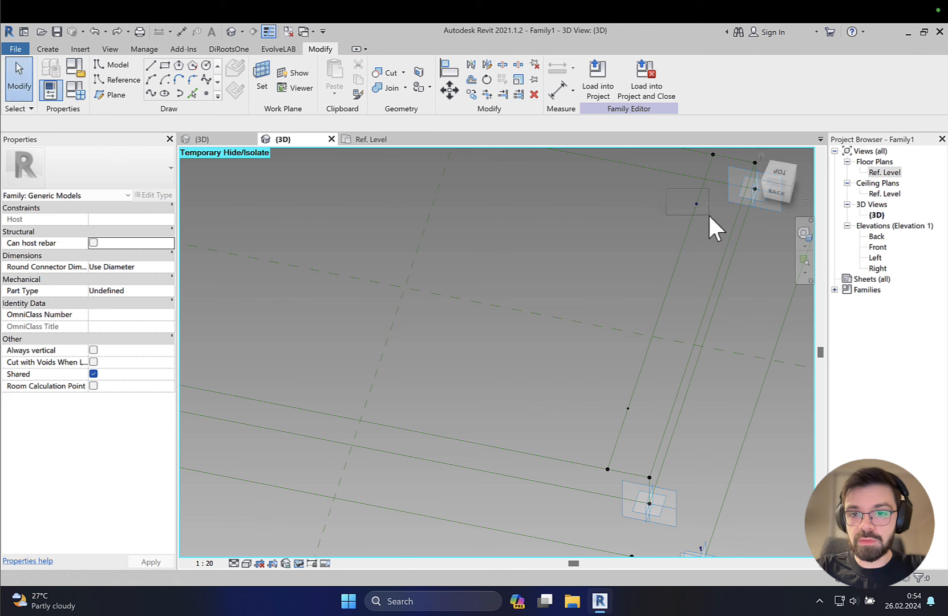
pyautogui.click(696, 204)
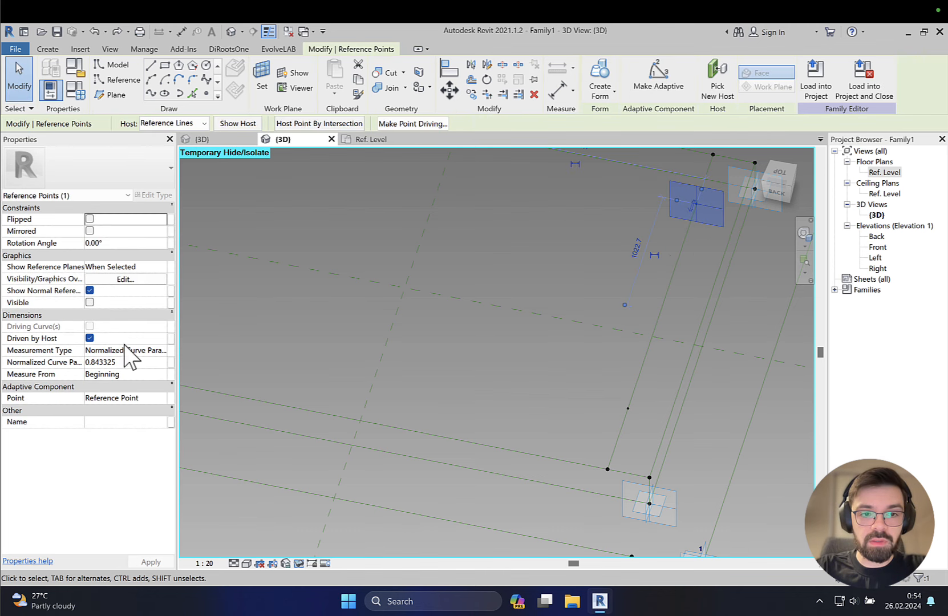
pyautogui.click(162, 353)
pyautogui.click(162, 350)
pyautogui.click(122, 406)
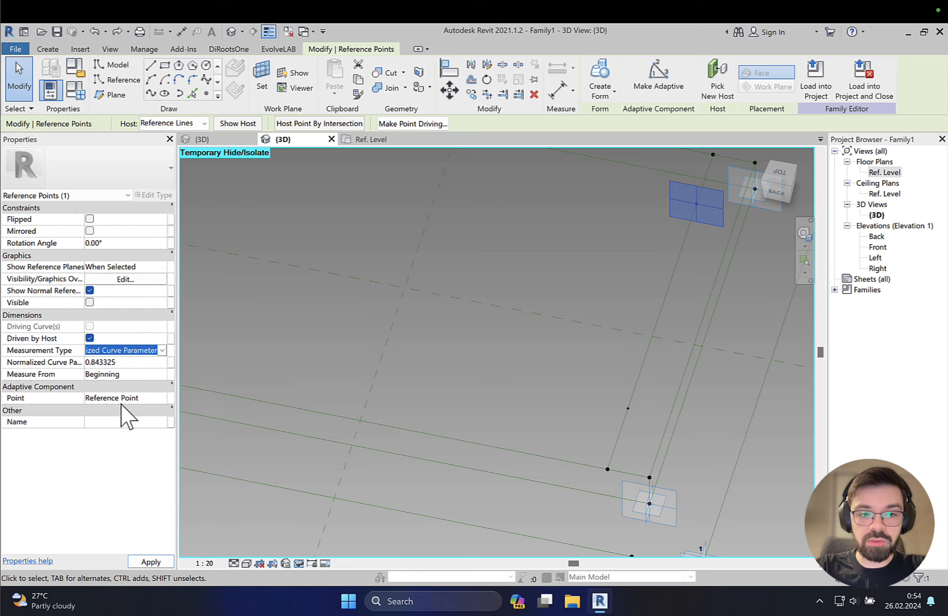
pyautogui.click(162, 375)
pyautogui.click(162, 374)
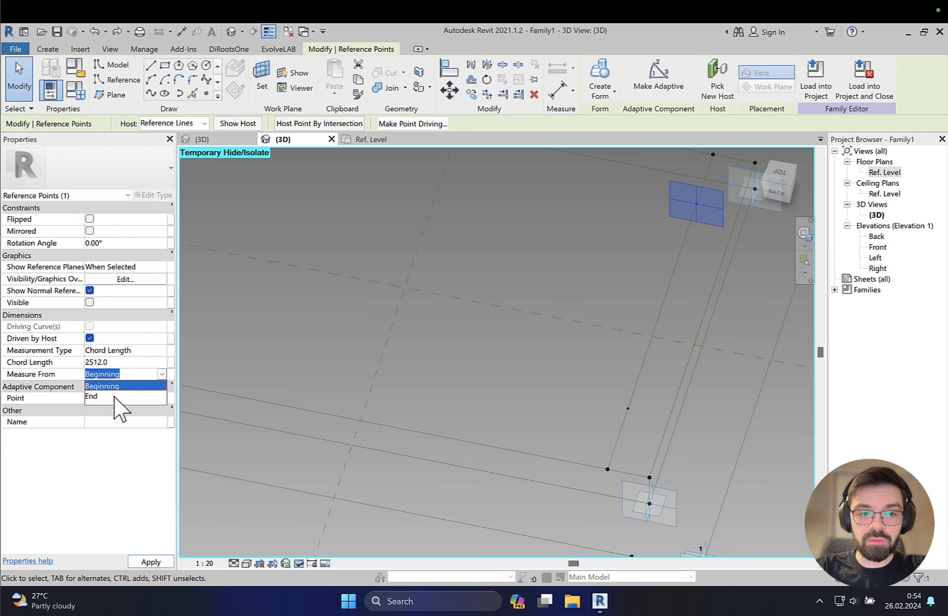
pyautogui.click(117, 392)
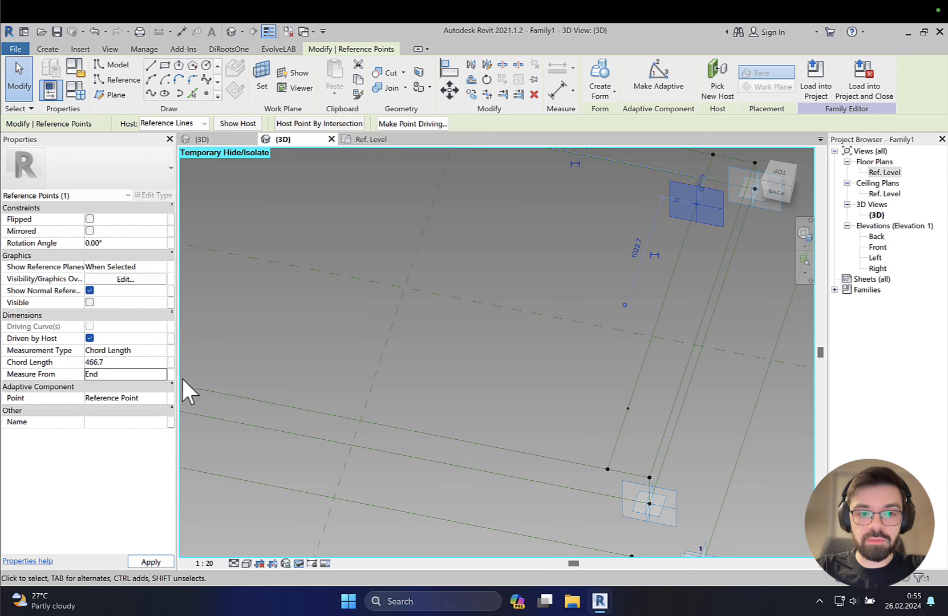
pyautogui.click(172, 363)
pyautogui.click(402, 296)
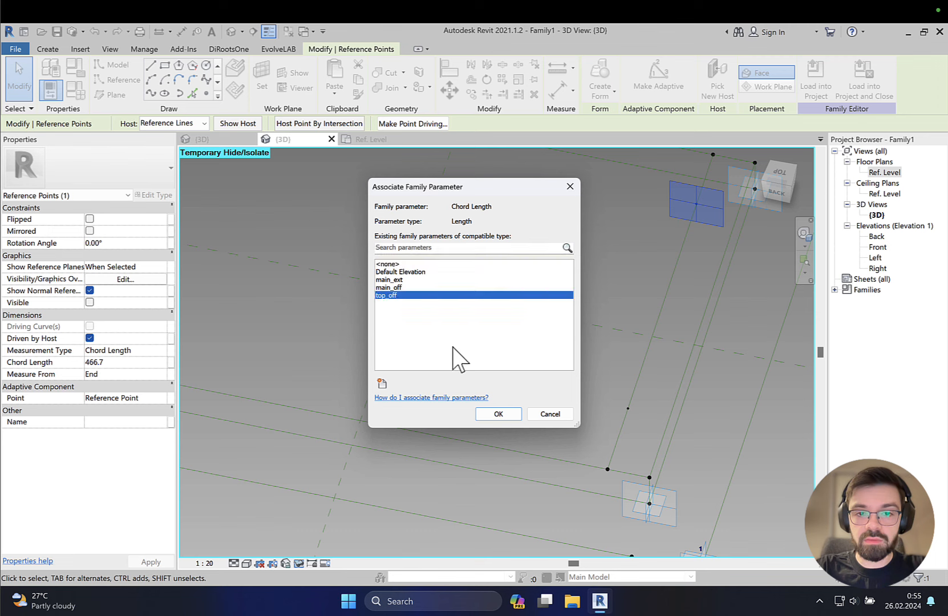
pyautogui.click(494, 409)
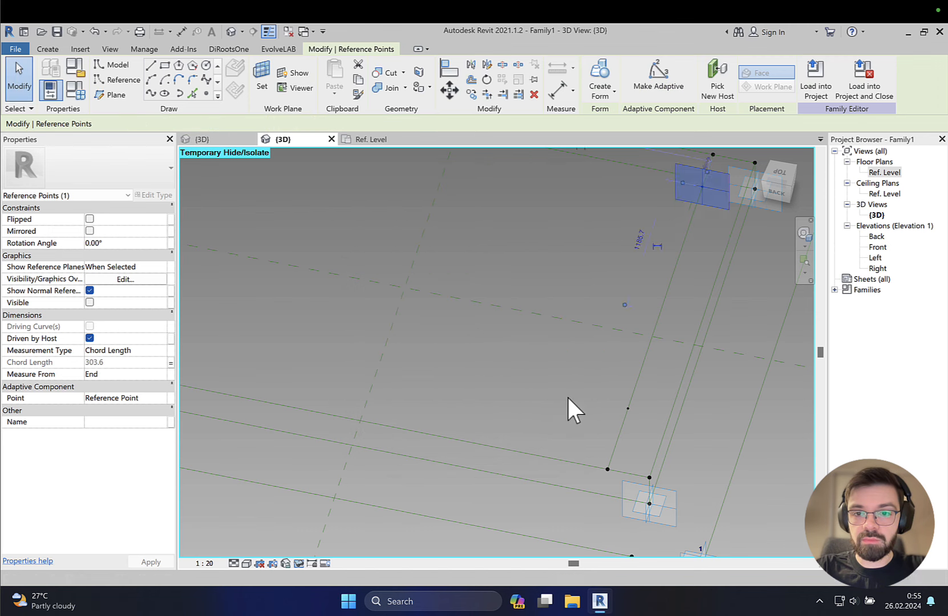
# Step: Set the new line's point near adaptive point 1 to Chord Length measurement and associate its chord length with top_off
pyautogui.click(628, 408)
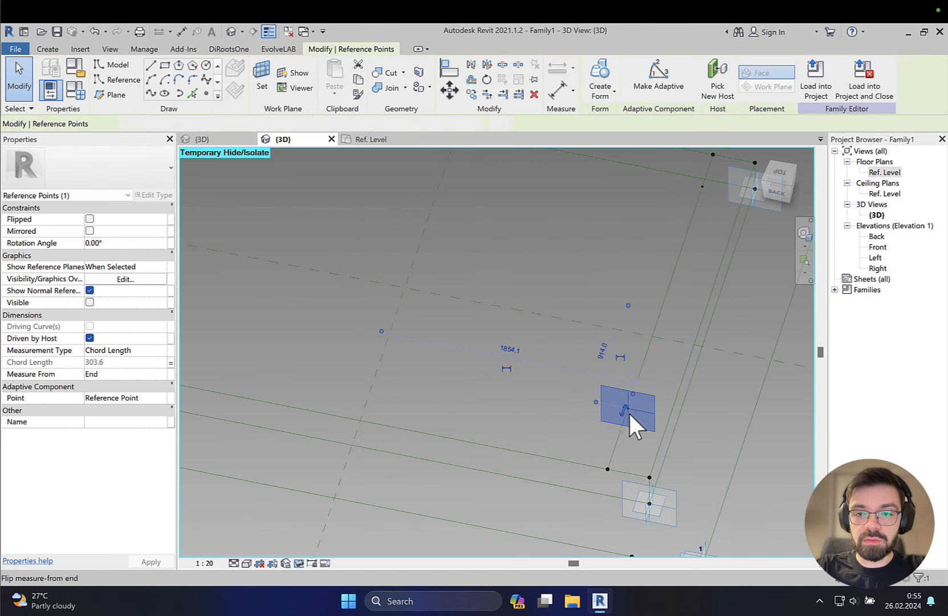
pyautogui.click(164, 352)
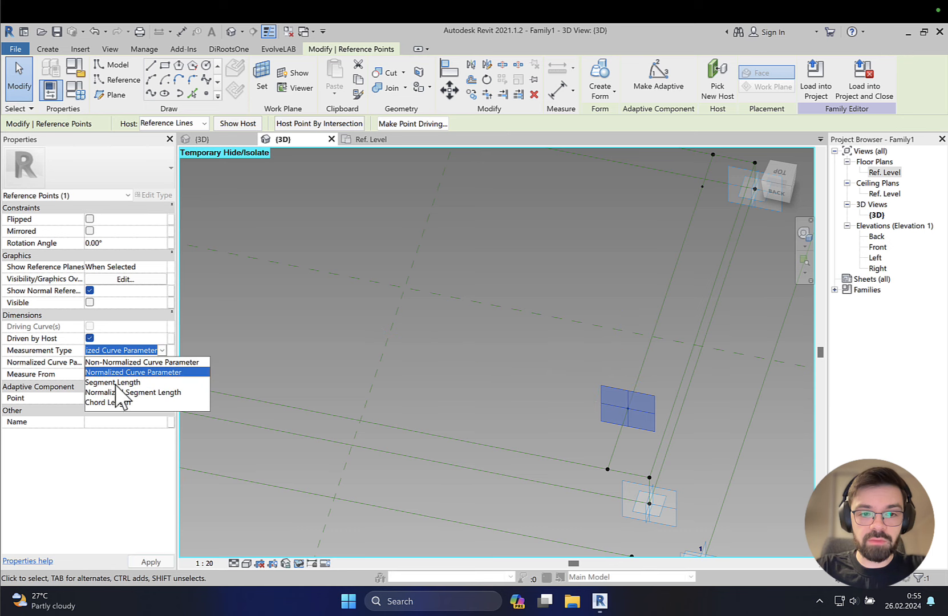
pyautogui.click(123, 401)
pyautogui.click(173, 365)
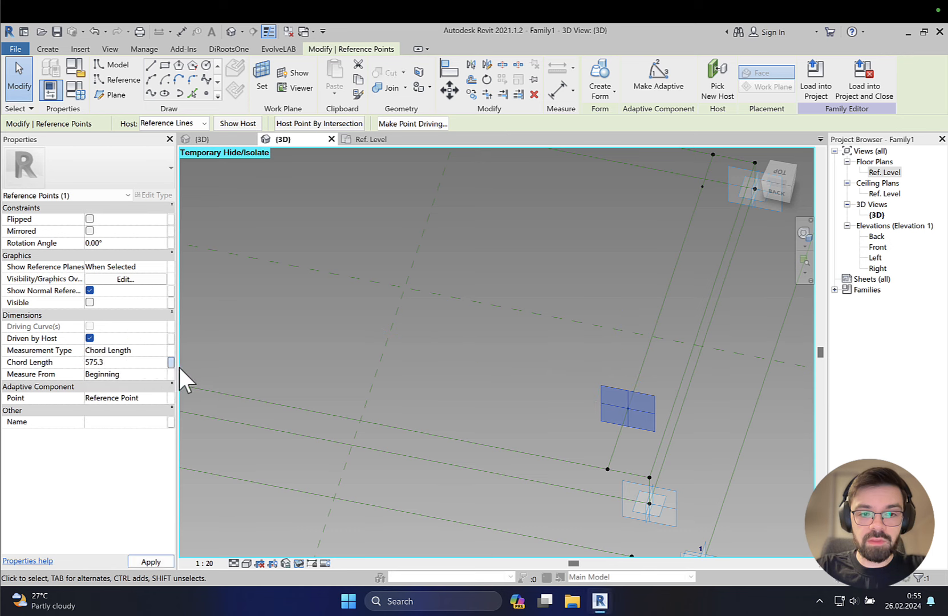
pyautogui.click(387, 295)
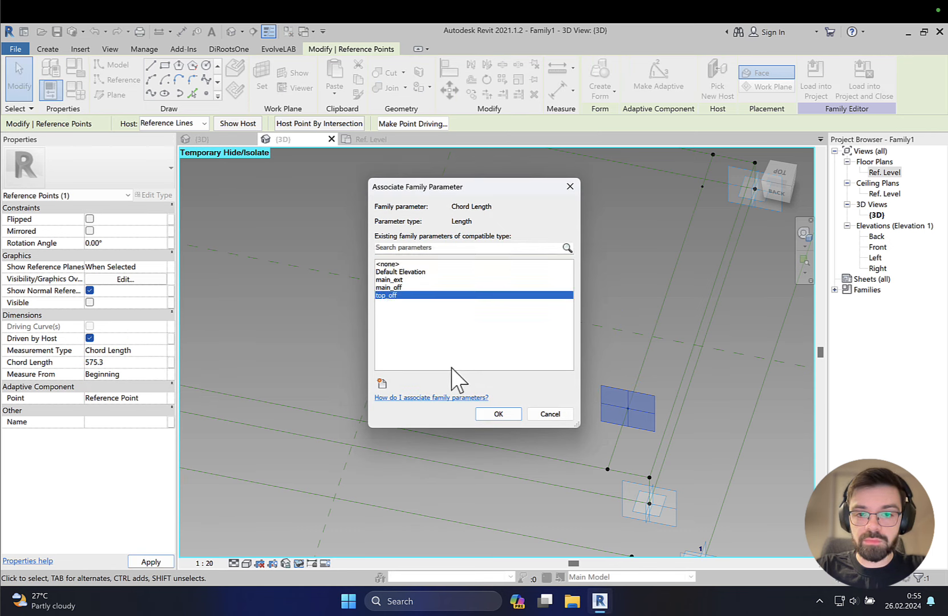
pyautogui.click(498, 414)
pyautogui.click(537, 378)
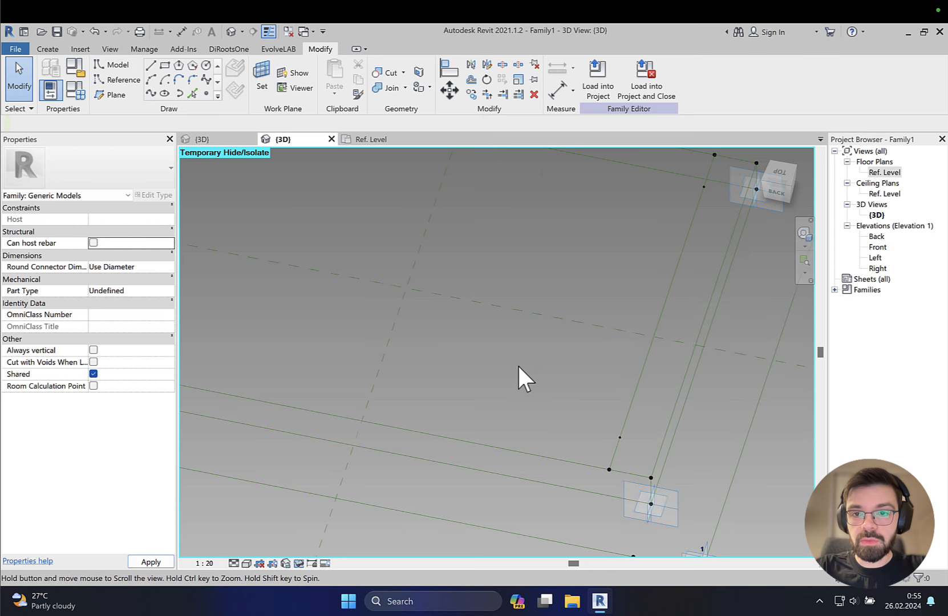
# Step: Temporarily hide the two reference lines that host the four top_off points
pyautogui.moveTo(518, 364); pyautogui.dragTo(663, 399, button='middle')
pyautogui.scroll(-2, 586, 376)
pyautogui.moveTo(554, 367); pyautogui.dragTo(518, 355, button='middle')
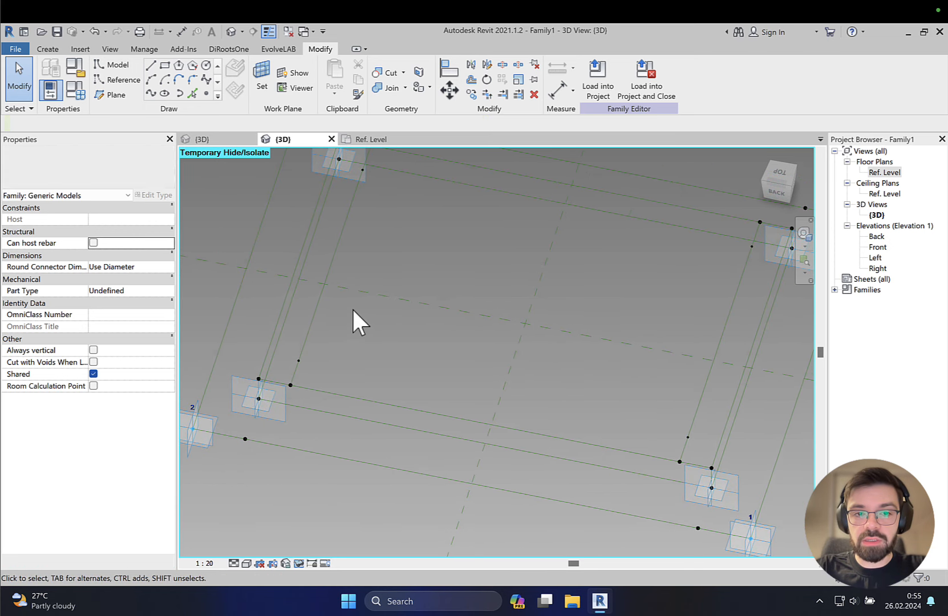
pyautogui.click(316, 310)
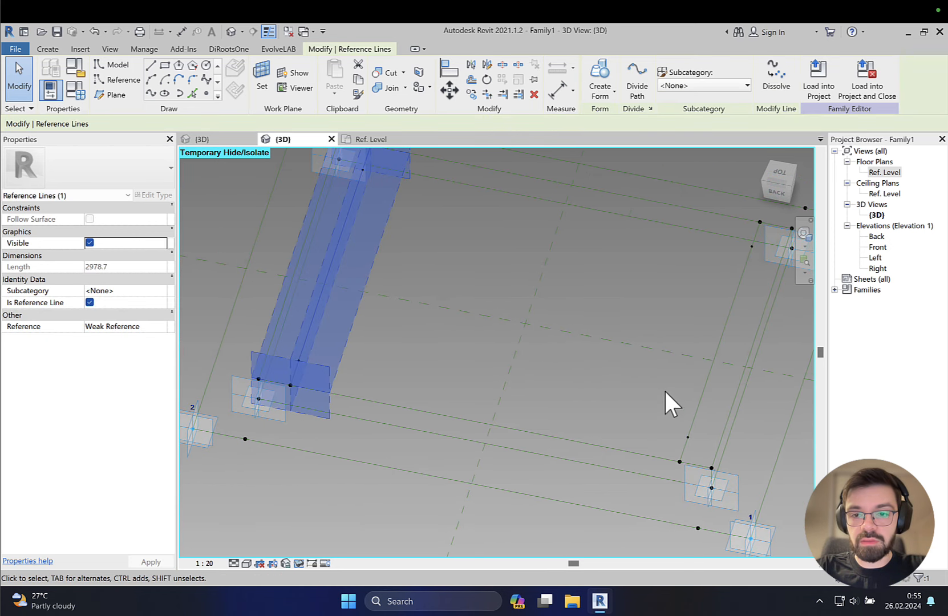
pyautogui.keyDown('ctrl'); pyautogui.click(697, 395); pyautogui.keyUp('ctrl')
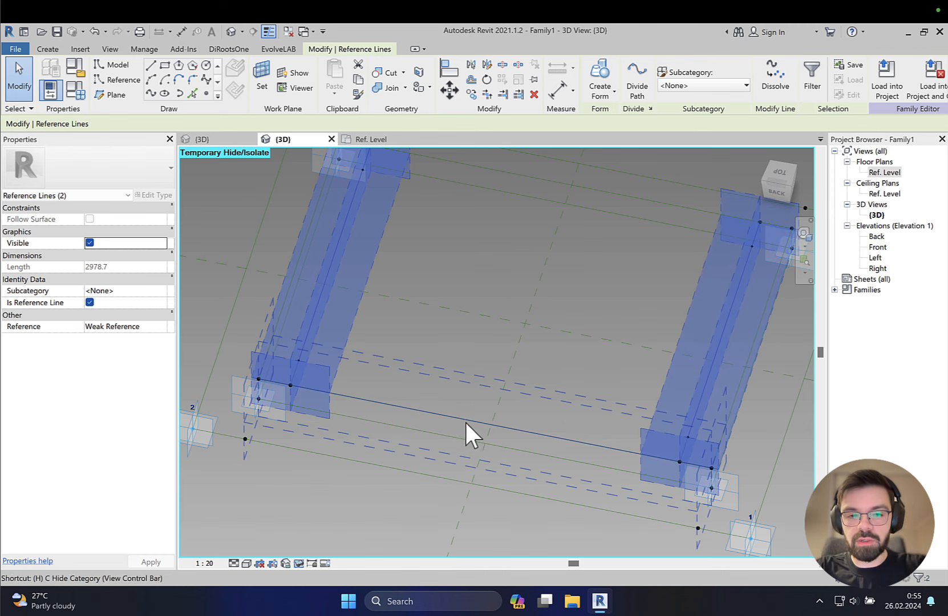
pyautogui.press('h')
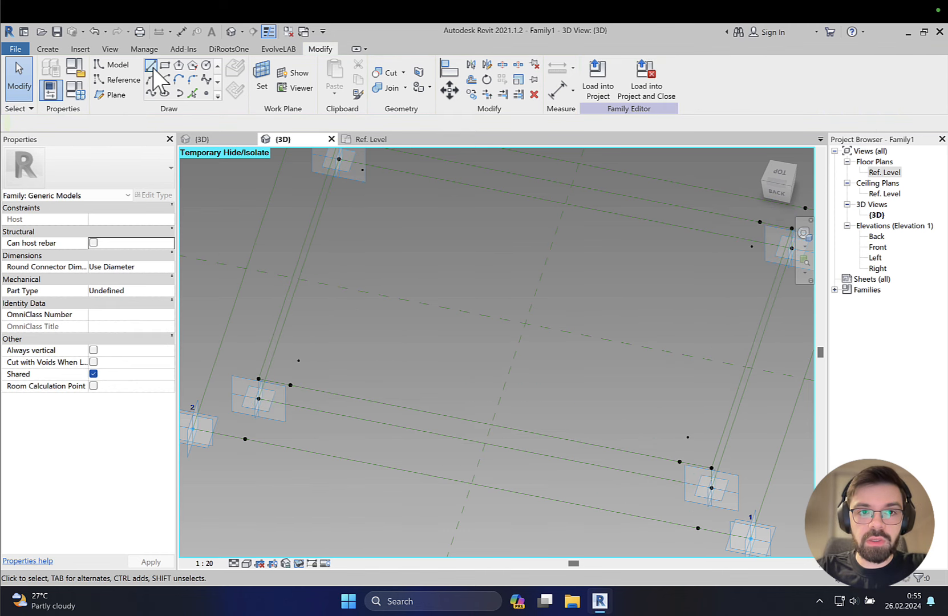
# Step: Draw a closed loop of four reference lines connecting the four top_off points with 3D Snapping
pyautogui.click(132, 79)
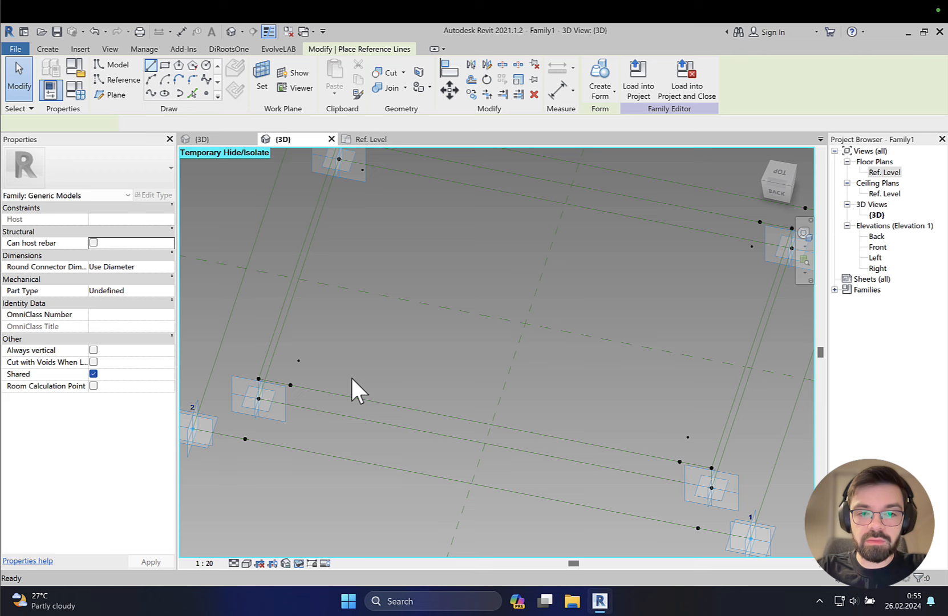
pyautogui.click(303, 359)
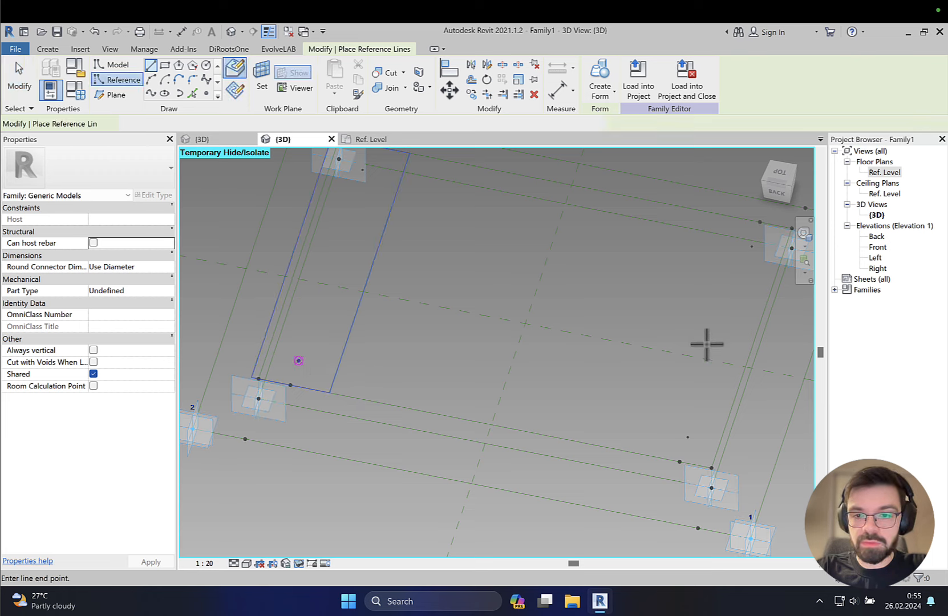
pyautogui.click(688, 434)
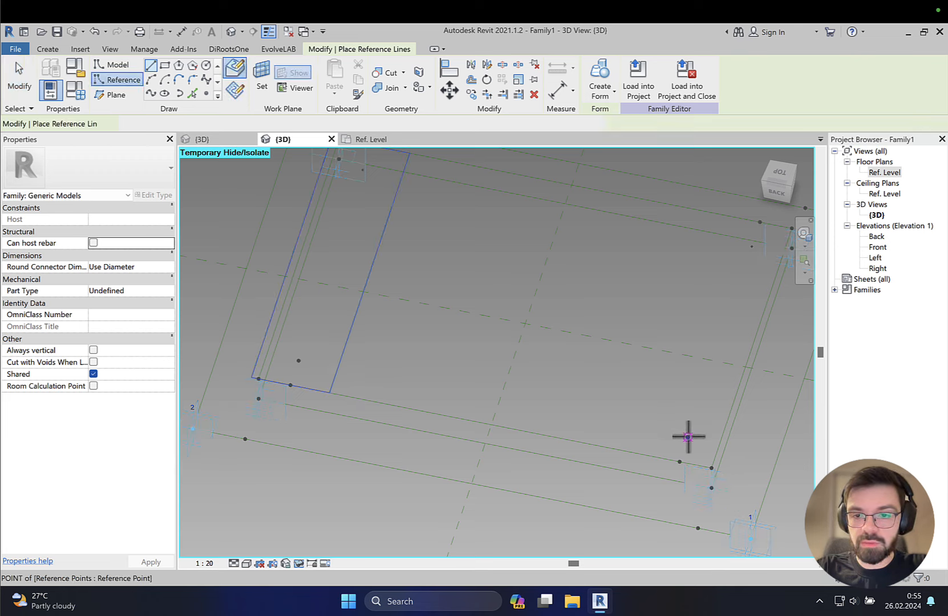
pyautogui.click(750, 248)
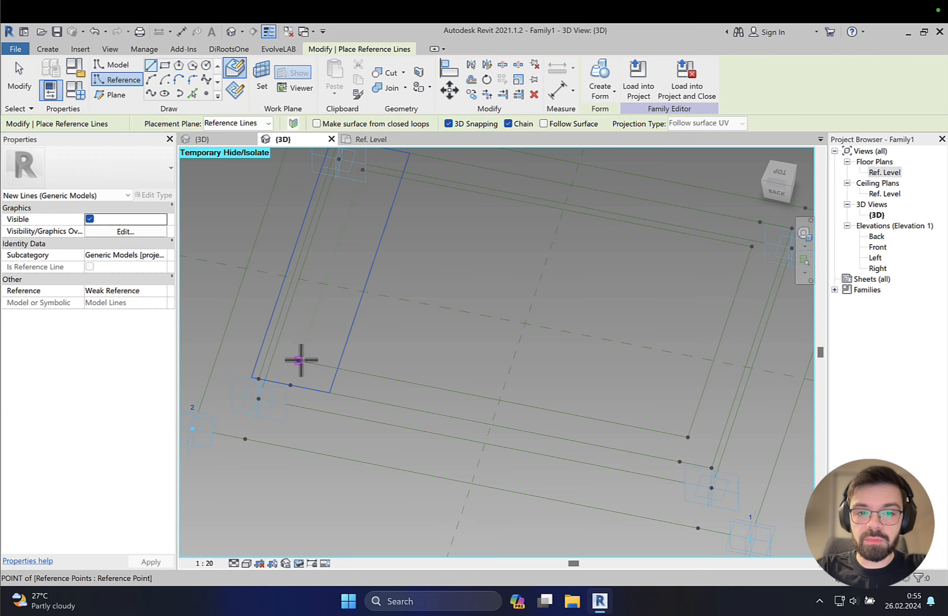
# Step: Draw diagonal reference lines joining the outer and inner frame corners near adaptive points 2 and 1
pyautogui.keyDown('shift'); pyautogui.moveTo(302, 354); pyautogui.dragTo(269, 377, button='middle'); pyautogui.keyUp('shift')
pyautogui.scroll(5, 266, 370)
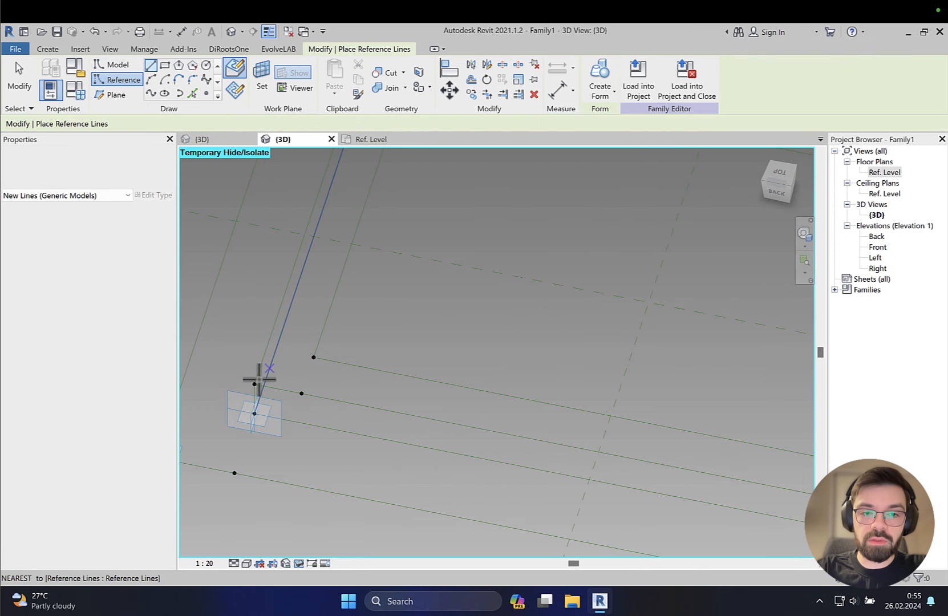
pyautogui.click(255, 384)
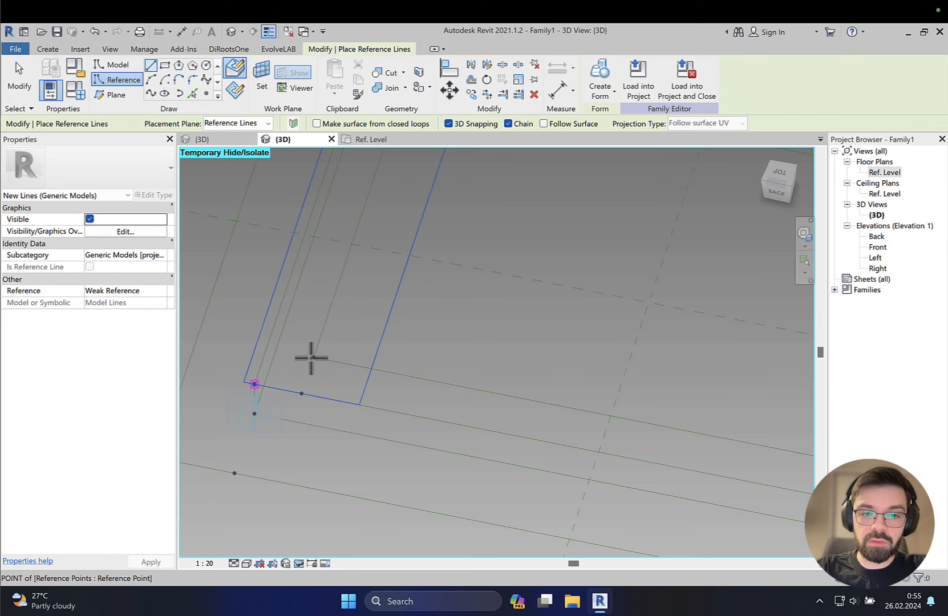
pyautogui.click(312, 358)
pyautogui.press('Escape')
pyautogui.moveTo(648, 375); pyautogui.dragTo(308, 345, button='middle')
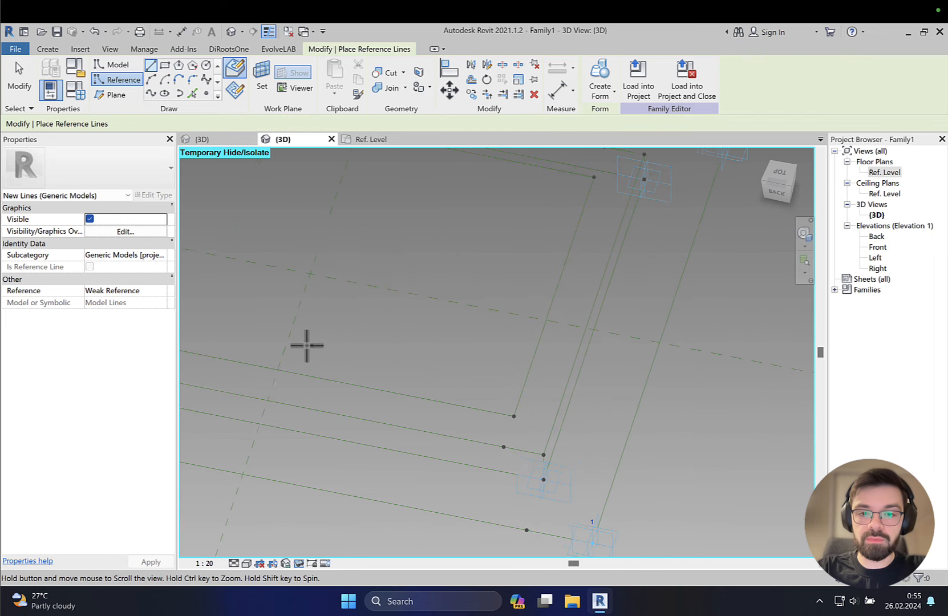
pyautogui.click(508, 414)
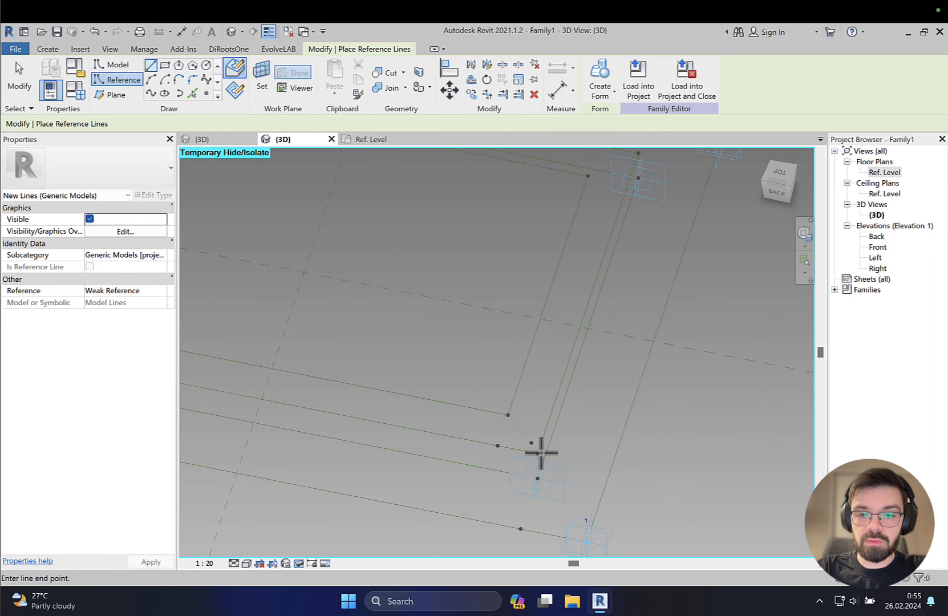
pyautogui.click(539, 454)
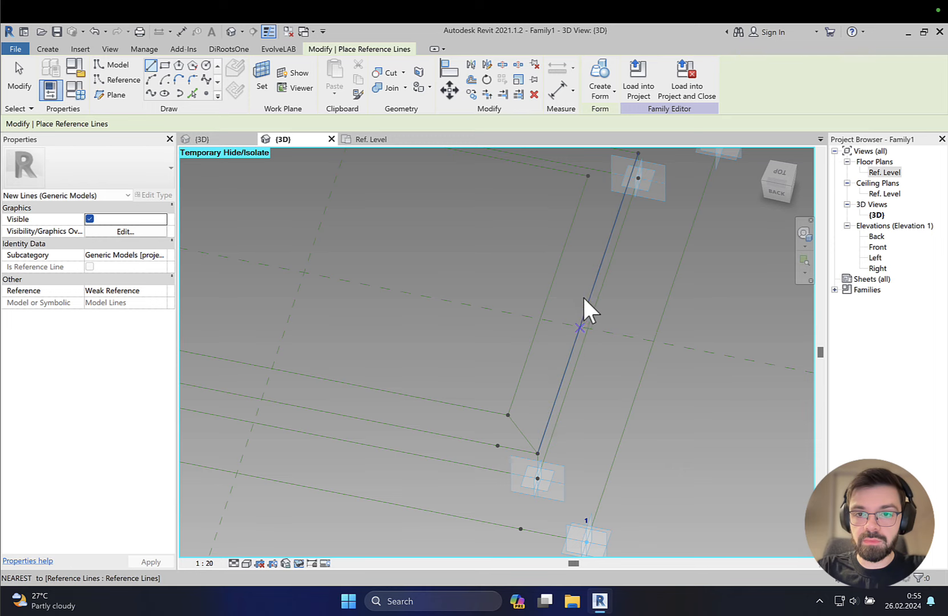
# Step: Draw diagonal reference lines joining the outer and inner frame corners near adaptive points 3 and 4, and finish the line command
pyautogui.moveTo(586, 279); pyautogui.dragTo(571, 427, button='middle')
pyautogui.press('Escape')
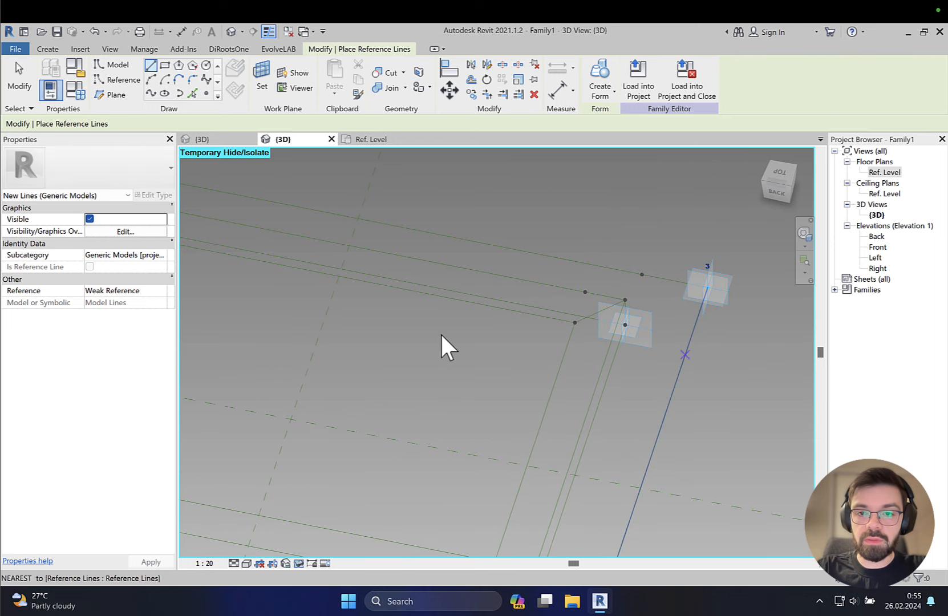
pyautogui.moveTo(444, 345); pyautogui.dragTo(650, 360, button='middle')
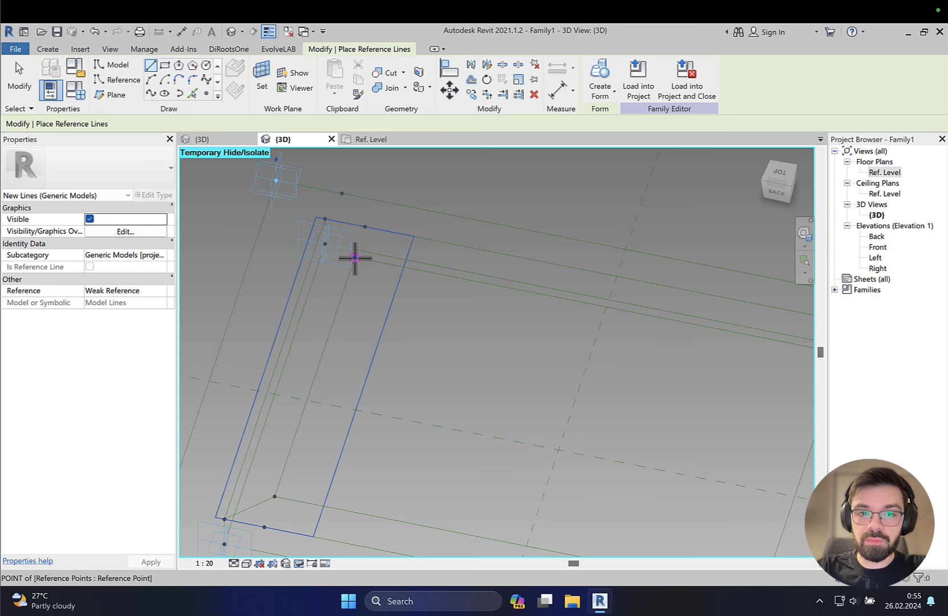
pyautogui.scroll(3, 355, 258)
pyautogui.press('Escape')
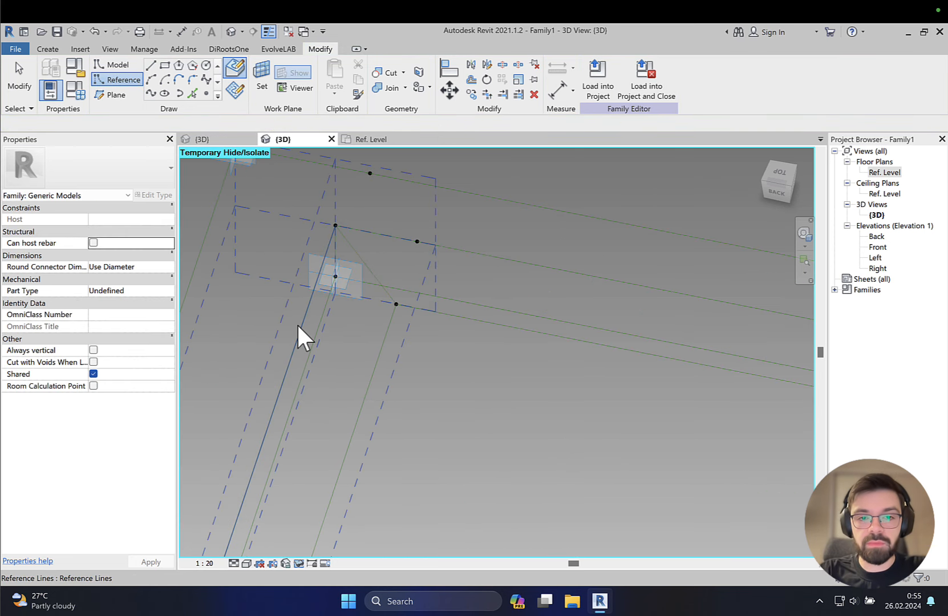
# Step: Create a flat surface from the reference lines bounding the frame member between adaptive points 4 and 2
pyautogui.click(334, 300)
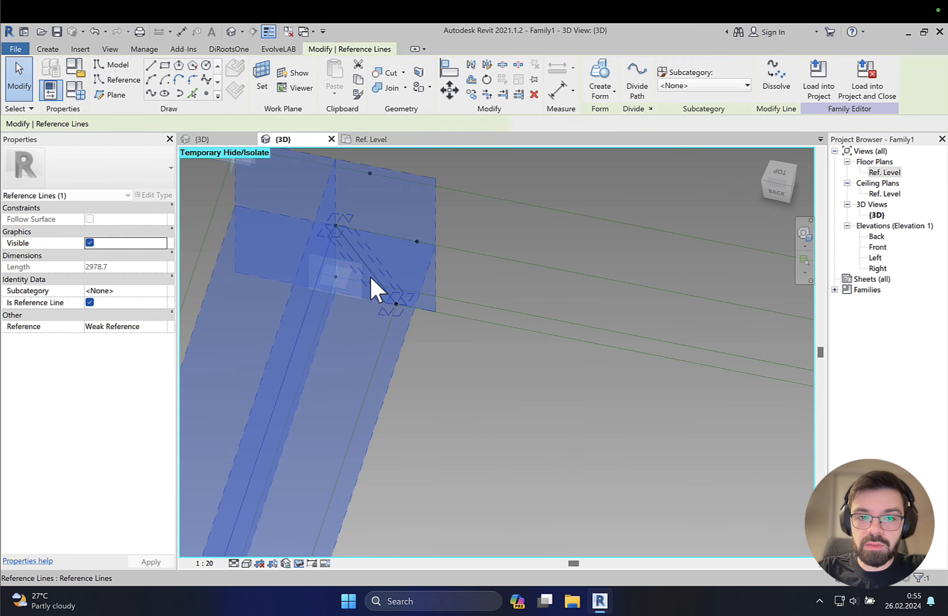
pyautogui.keyDown('ctrl'); pyautogui.click(380, 354); pyautogui.keyUp('ctrl')
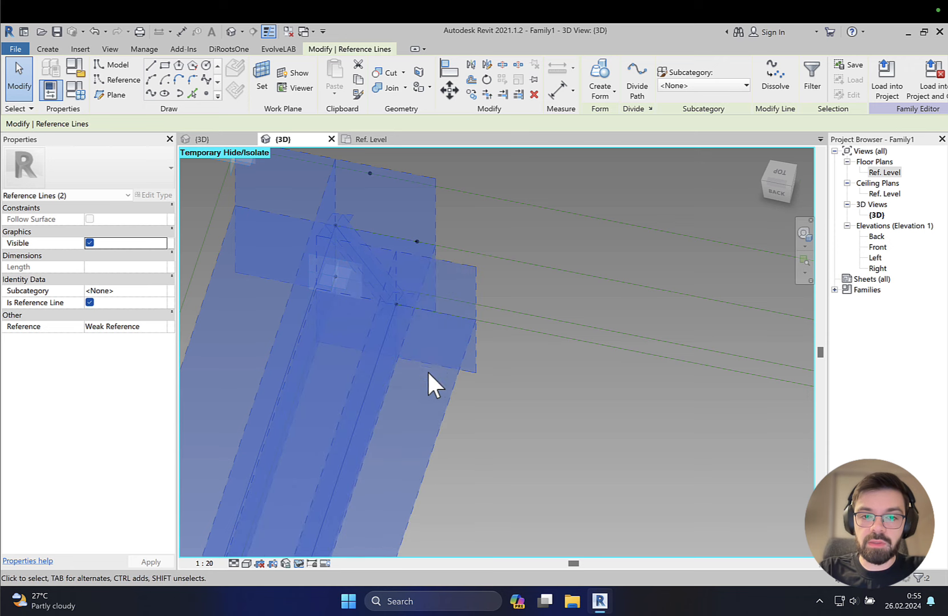
pyautogui.scroll(-2, 408, 413)
pyautogui.moveTo(391, 456); pyautogui.dragTo(430, 290, button='middle')
pyautogui.keyDown('ctrl'); pyautogui.click(327, 403); pyautogui.keyUp('ctrl')
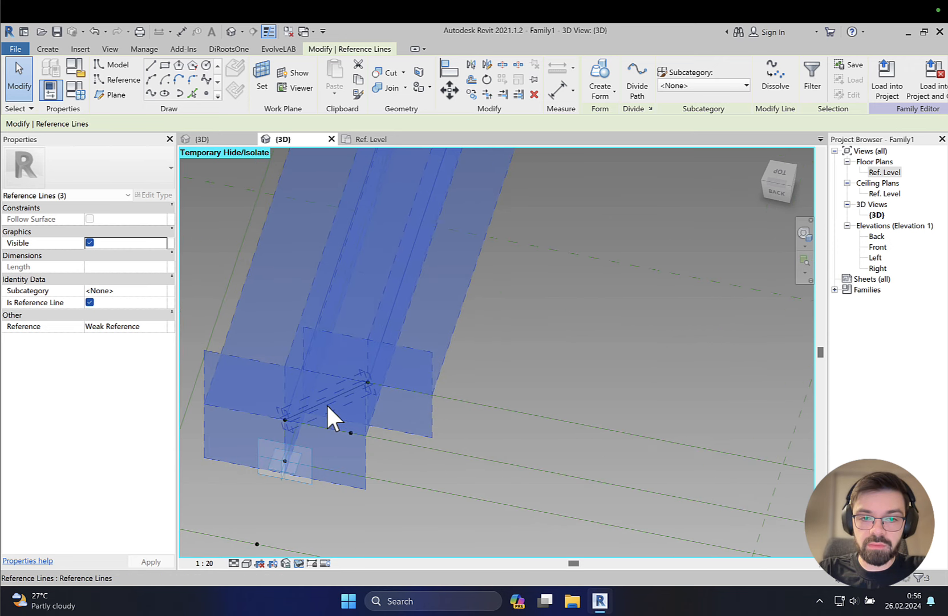
pyautogui.click(598, 82)
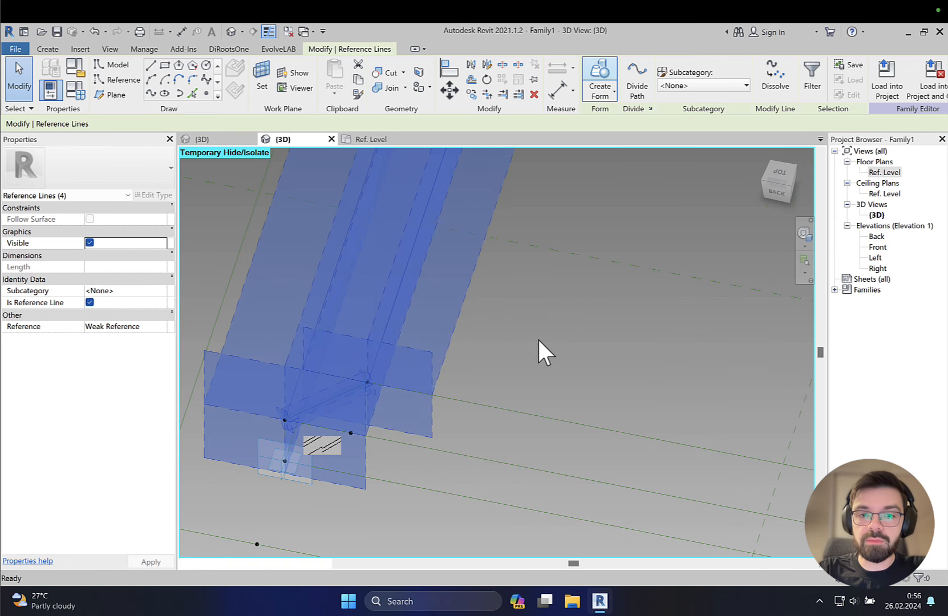
pyautogui.click(554, 294)
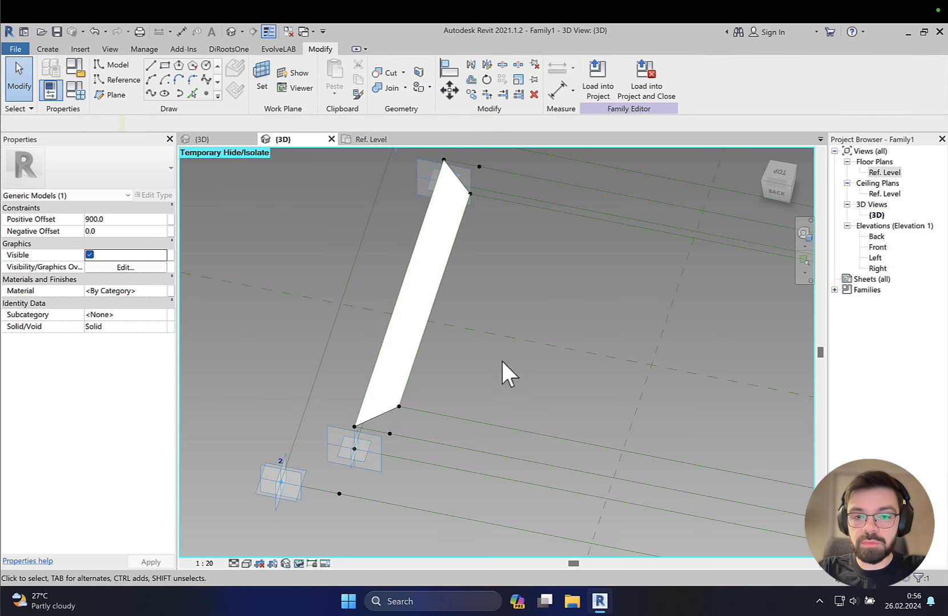
# Step: Create a flat surface from the reference lines bounding the frame member between adaptive points 2 and 1
pyautogui.scroll(1, 440, 399)
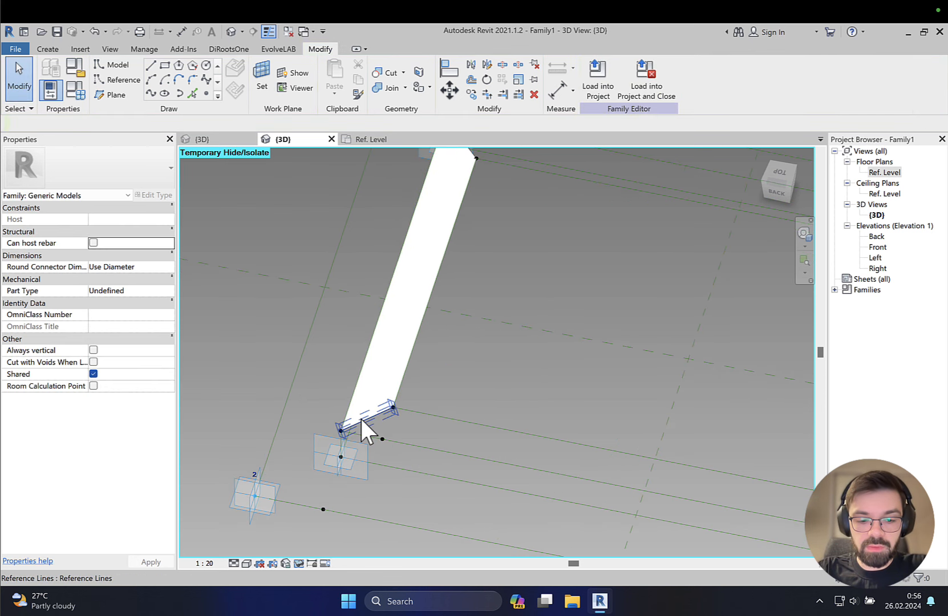
pyautogui.click(446, 442)
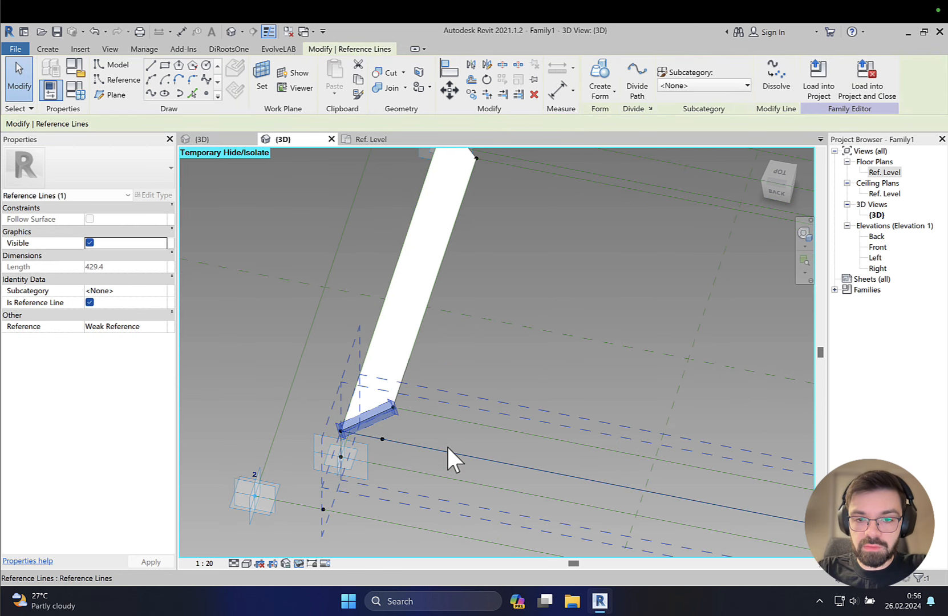
pyautogui.keyDown('ctrl'); pyautogui.click(474, 423); pyautogui.keyUp('ctrl')
pyautogui.moveTo(550, 433); pyautogui.dragTo(536, 374, button='middle')
pyautogui.keyDown('ctrl'); pyautogui.click(579, 392); pyautogui.keyUp('ctrl')
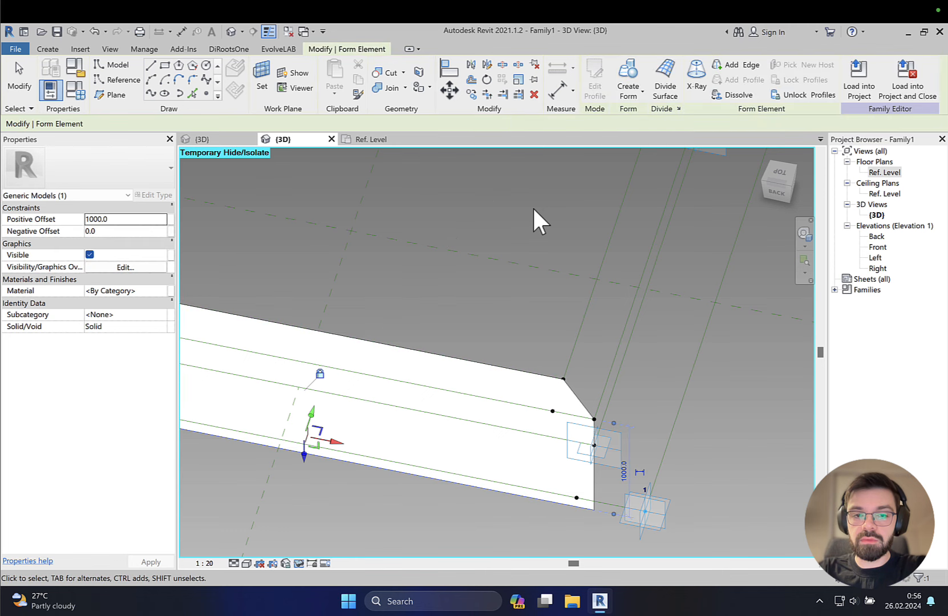
pyautogui.press('Delete')
# Step: Create a flat surface from the reference lines bounding the frame member between adaptive points 1 and 3
pyautogui.moveTo(533, 209); pyautogui.dragTo(491, 271, button='middle')
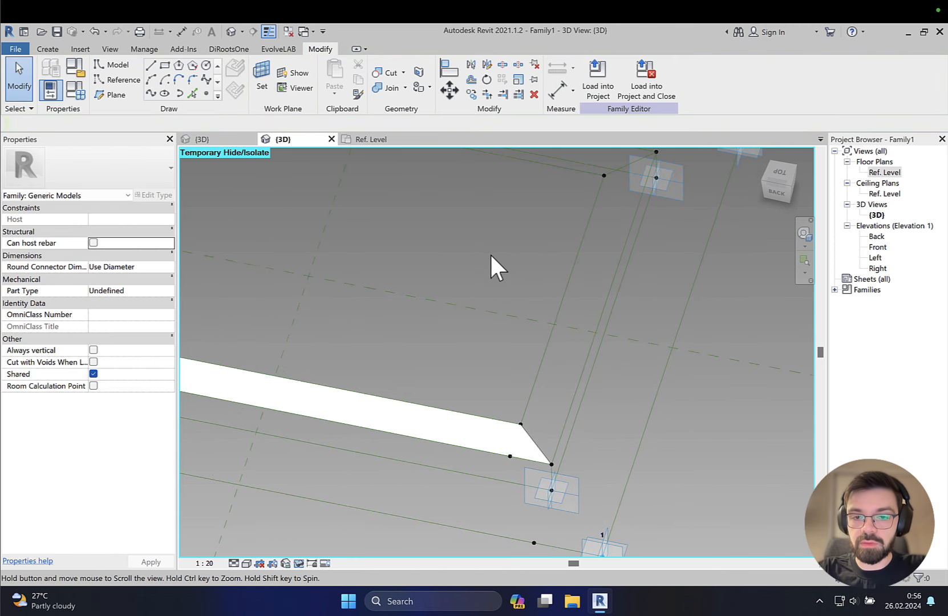
pyautogui.click(534, 391)
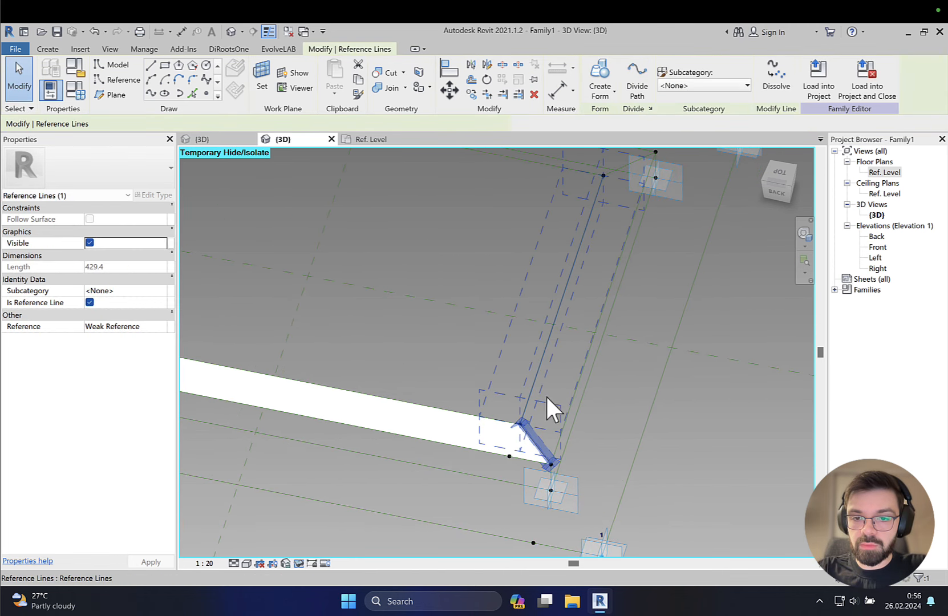
pyautogui.keyDown('ctrl'); pyautogui.click(569, 401); pyautogui.keyUp('ctrl')
pyautogui.moveTo(620, 160); pyautogui.dragTo(584, 223, button='middle')
pyautogui.keyDown('ctrl'); pyautogui.click(586, 226); pyautogui.keyUp('ctrl')
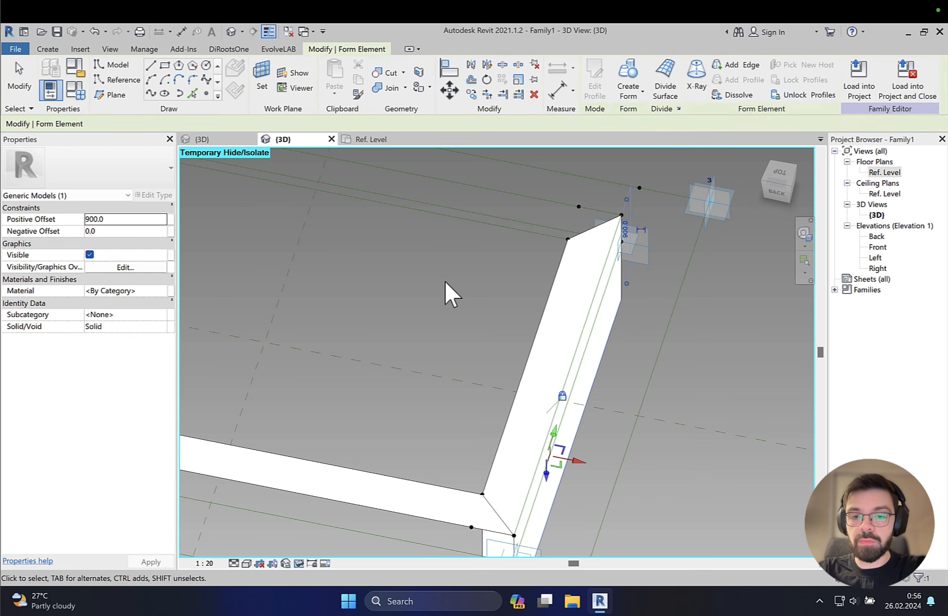
pyautogui.hotkey('ctrl', 'z')
# Step: Create a flat surface from the reference lines bounding the frame member between adaptive points 3 and 4
pyautogui.moveTo(433, 276); pyautogui.dragTo(556, 358, button='middle')
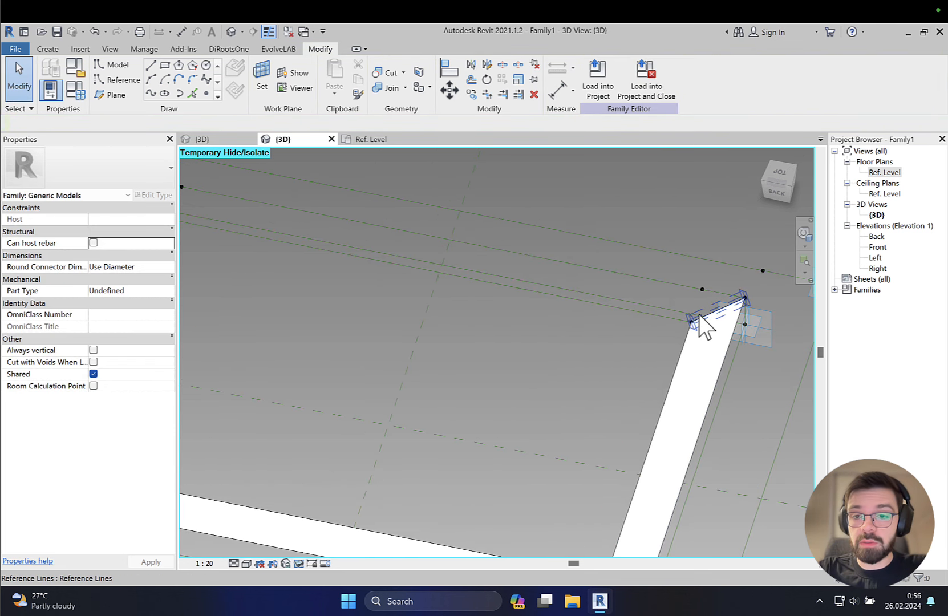
pyautogui.click(624, 312)
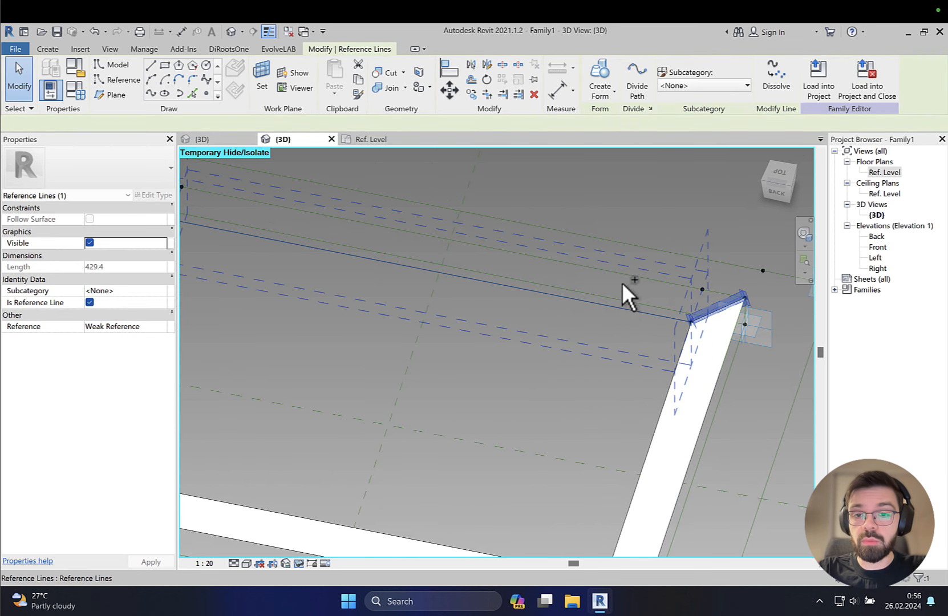
pyautogui.keyDown('ctrl'); pyautogui.click(624, 276); pyautogui.keyUp('ctrl')
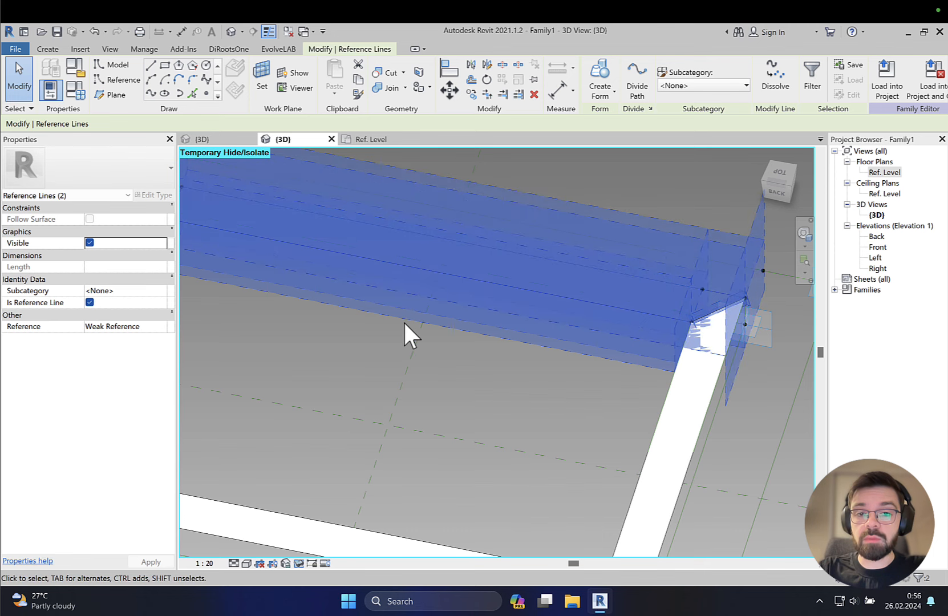
pyautogui.moveTo(404, 320); pyautogui.dragTo(697, 392, button='middle')
pyautogui.scroll(3, 478, 271)
pyautogui.keyDown('ctrl'); pyautogui.click(438, 287); pyautogui.keyUp('ctrl')
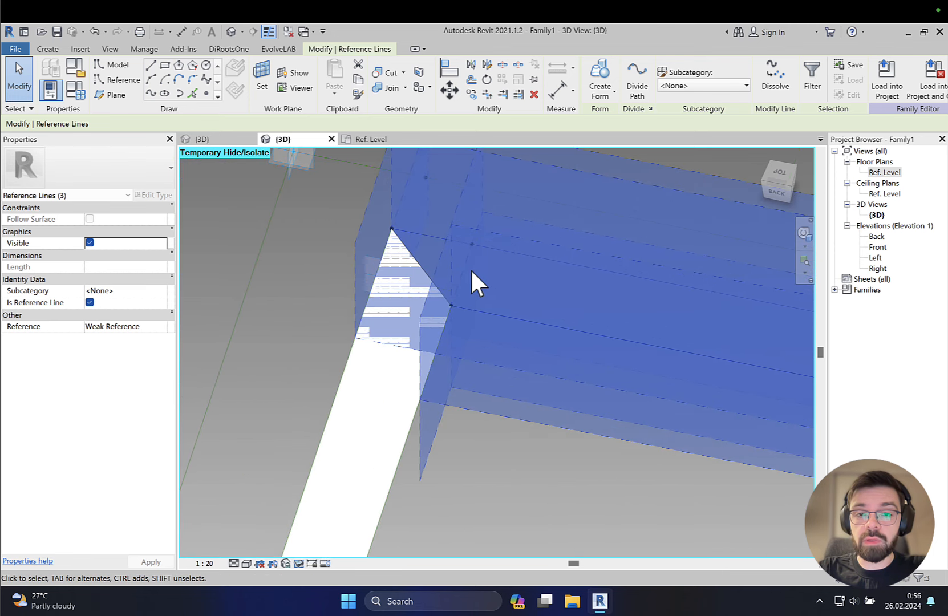
pyautogui.keyDown('ctrl'); pyautogui.click(424, 265); pyautogui.keyUp('ctrl')
pyautogui.moveTo(506, 308); pyautogui.dragTo(411, 290, button='middle')
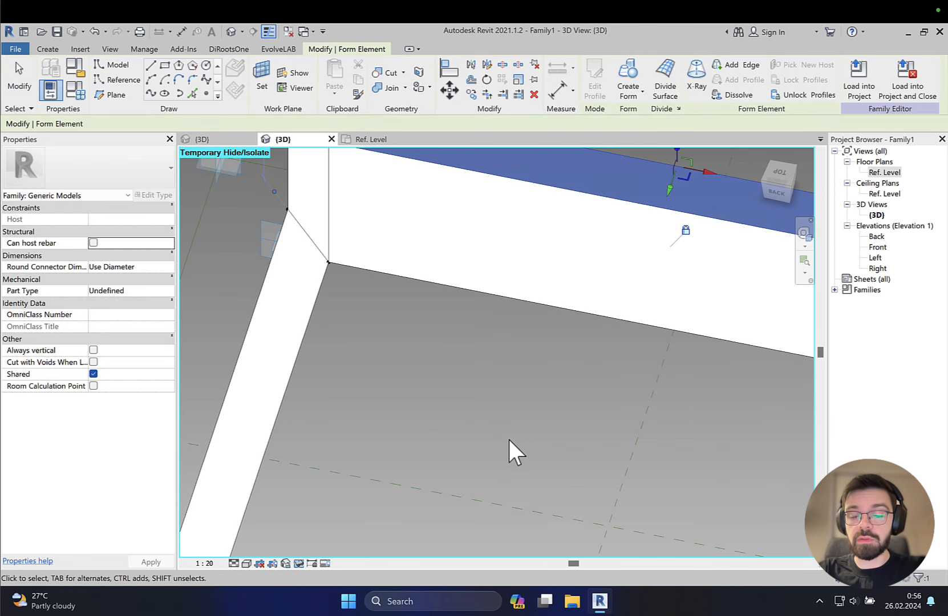
pyautogui.press('Escape')
# Step: Delete the four frame surfaces one by one, keeping their reference lines and points
pyautogui.scroll(-2, 508, 439)
pyautogui.scroll(-1, 506, 399)
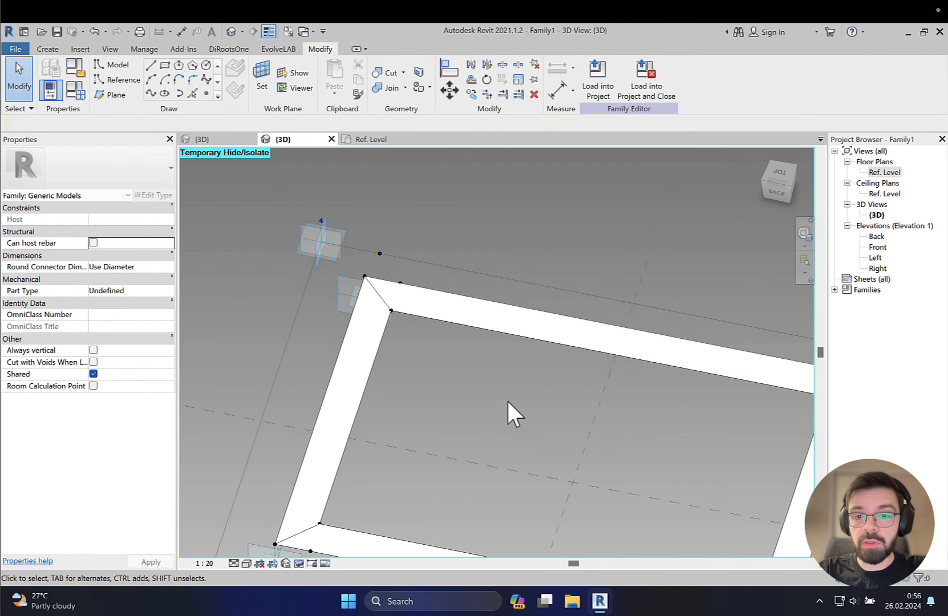
pyautogui.scroll(-2, 507, 398)
pyautogui.moveTo(506, 399); pyautogui.dragTo(441, 334, button='middle')
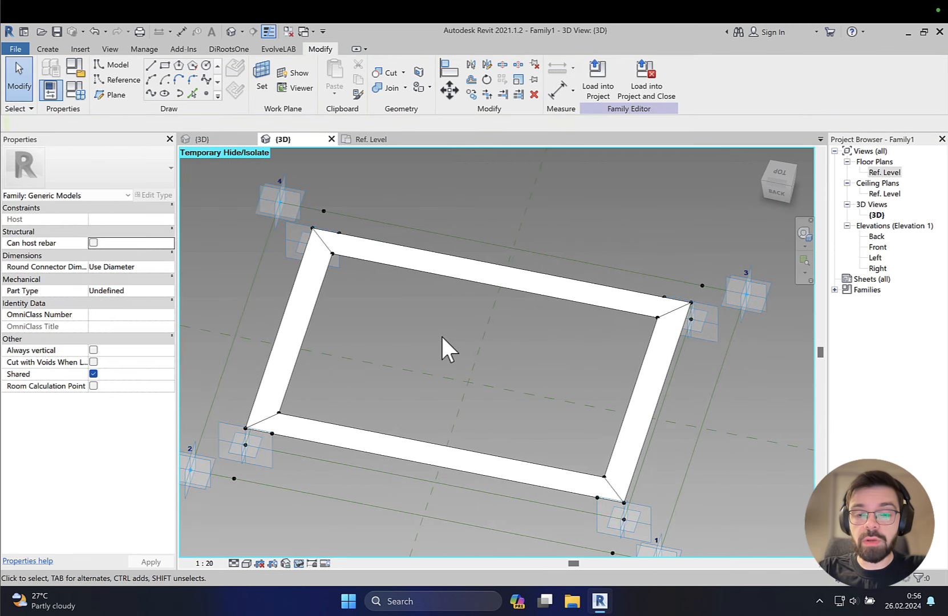
pyautogui.click(435, 268)
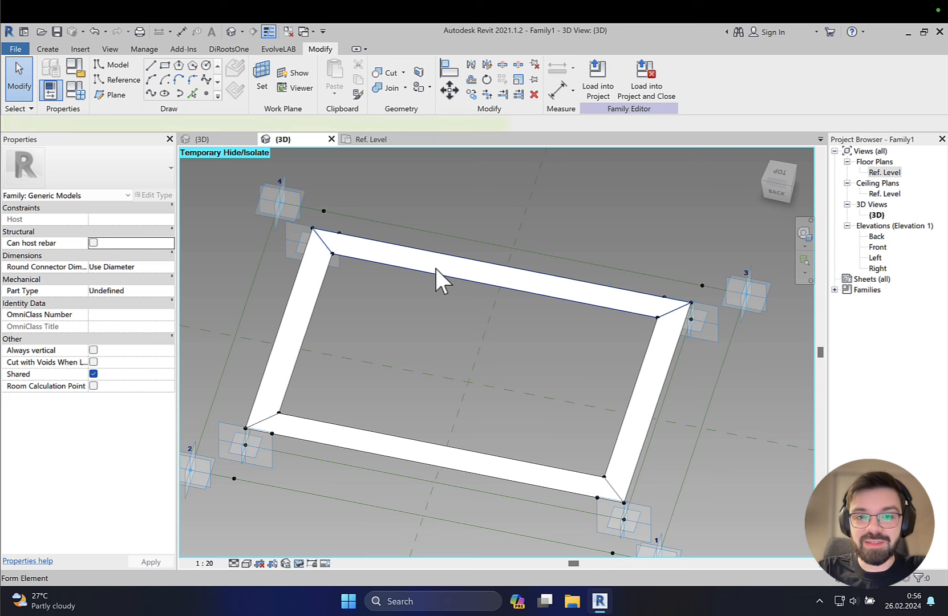
pyautogui.press('Delete')
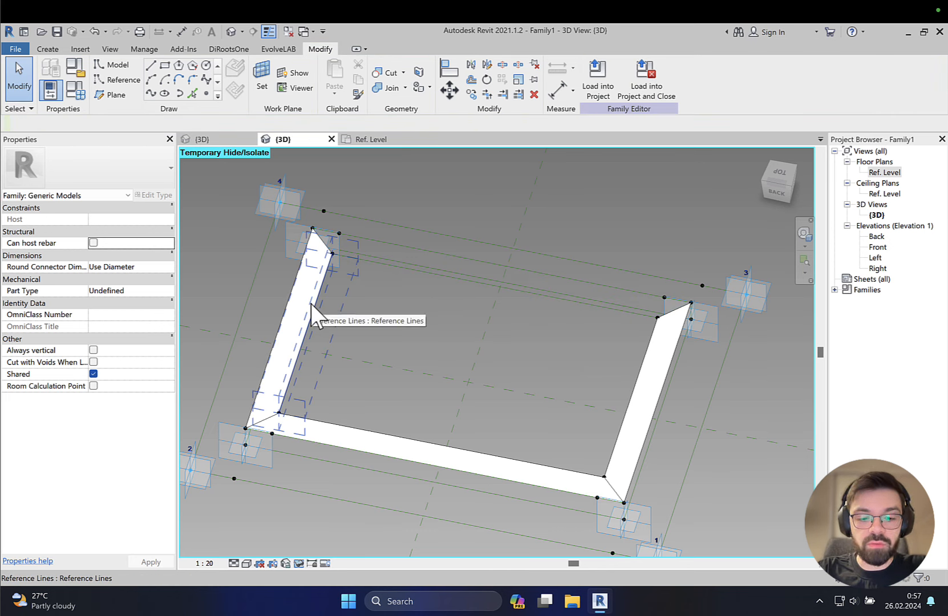
pyautogui.press('Tab')
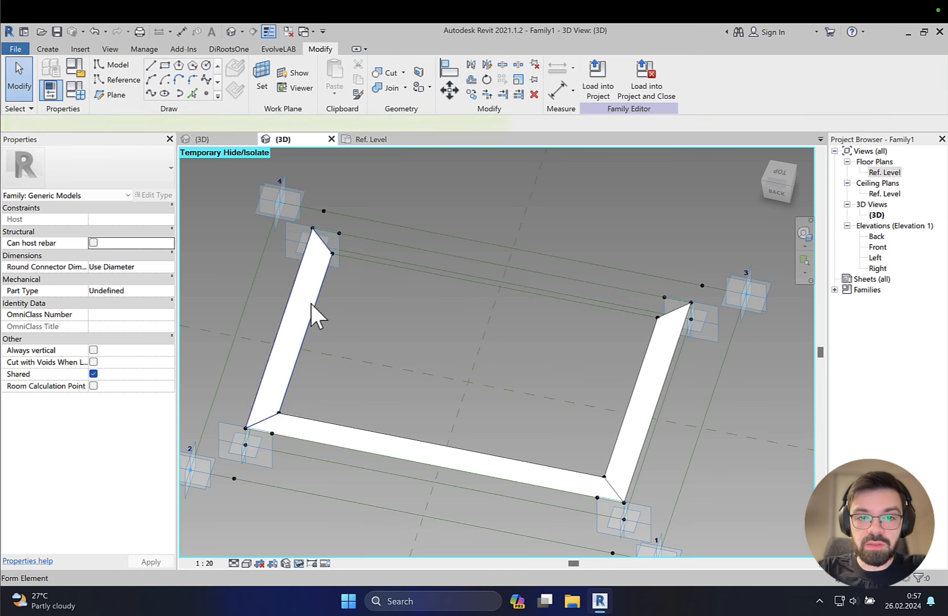
pyautogui.click(310, 303)
pyautogui.press('Delete')
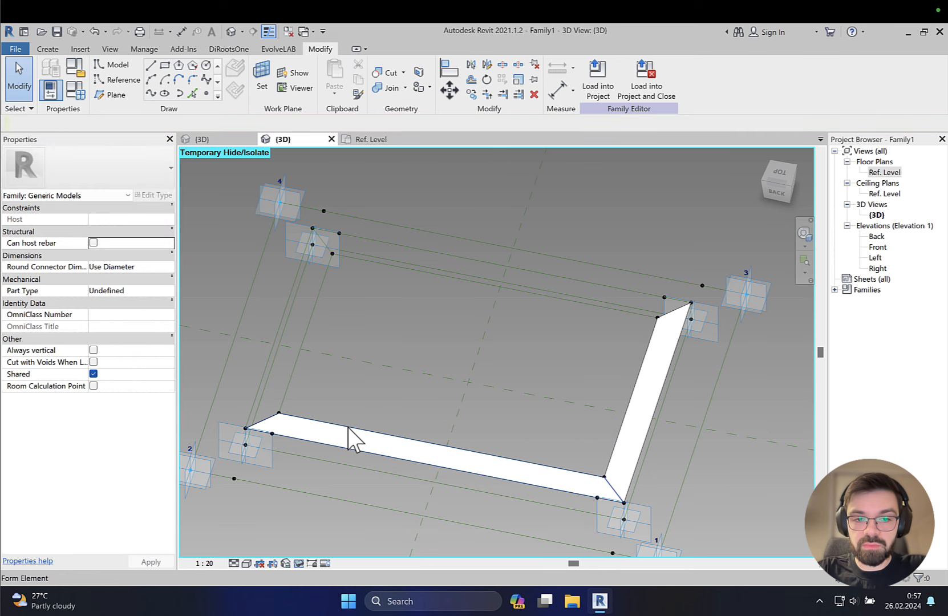
pyautogui.click(393, 433)
pyautogui.press('Delete')
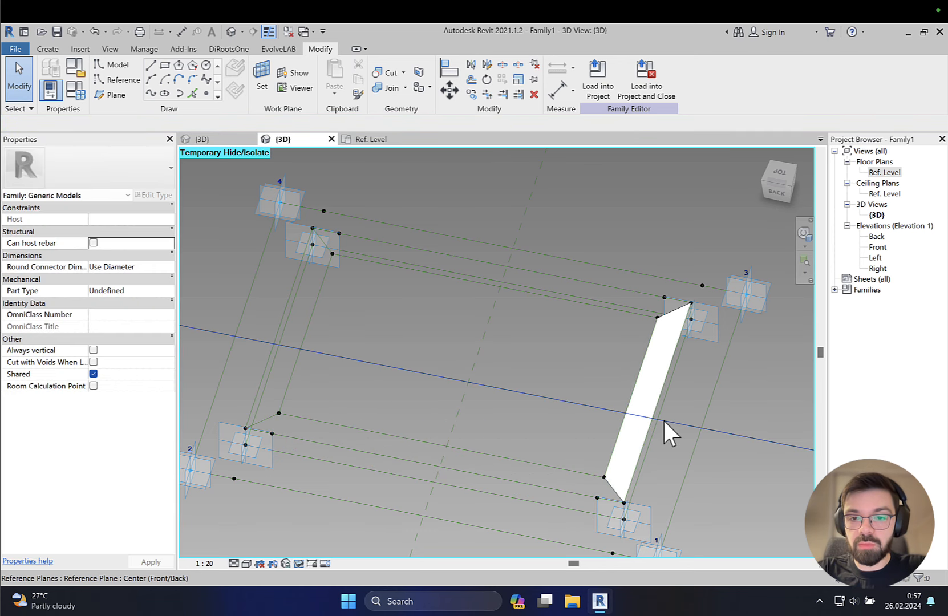
pyautogui.press('Tab')
pyautogui.click(617, 437)
pyautogui.press('Delete')
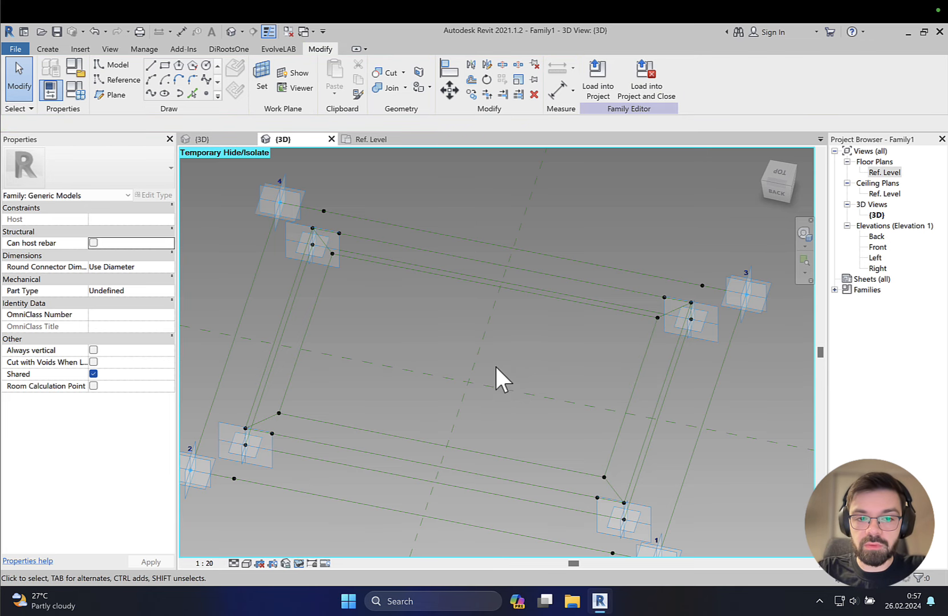
# Step: For the inner corner point near adaptive point 2, set Show Reference Planes to Always and disable Show Normal Reference Plane Only
pyautogui.keyDown('shift'); pyautogui.moveTo(495, 364); pyautogui.dragTo(435, 339, button='middle'); pyautogui.keyUp('shift')
pyautogui.scroll(6, 433, 260)
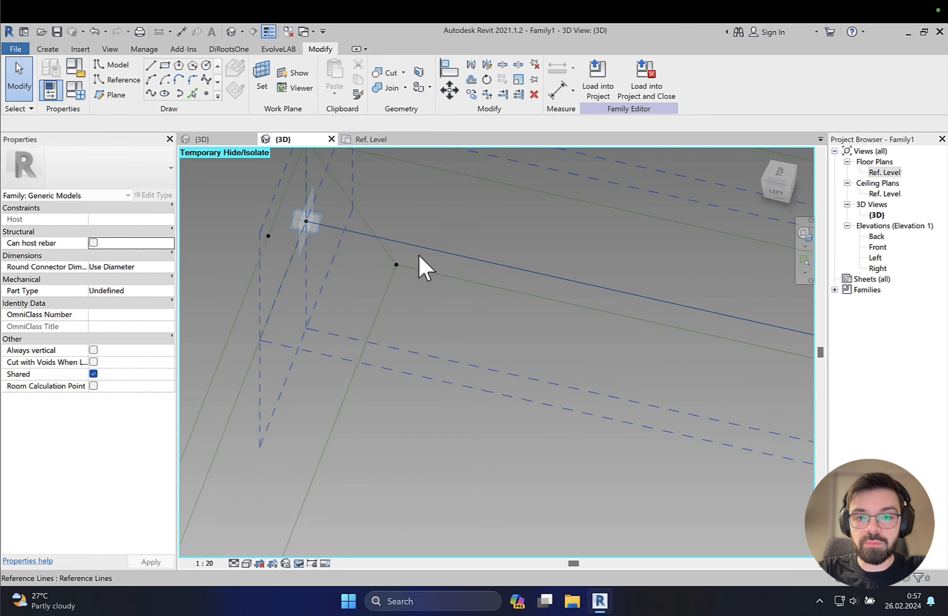
pyautogui.moveTo(361, 256); pyautogui.dragTo(424, 297)
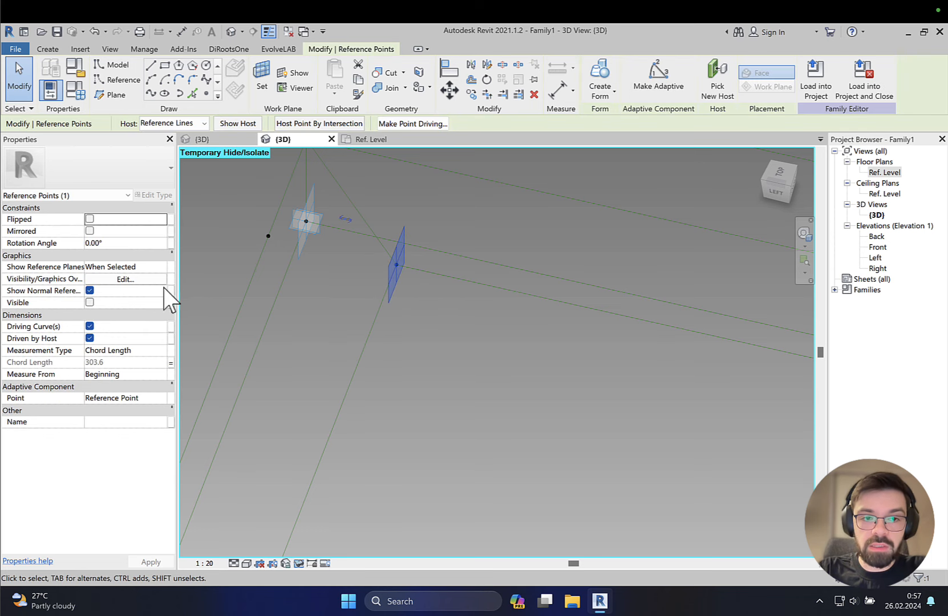
pyautogui.click(137, 266)
pyautogui.click(110, 297)
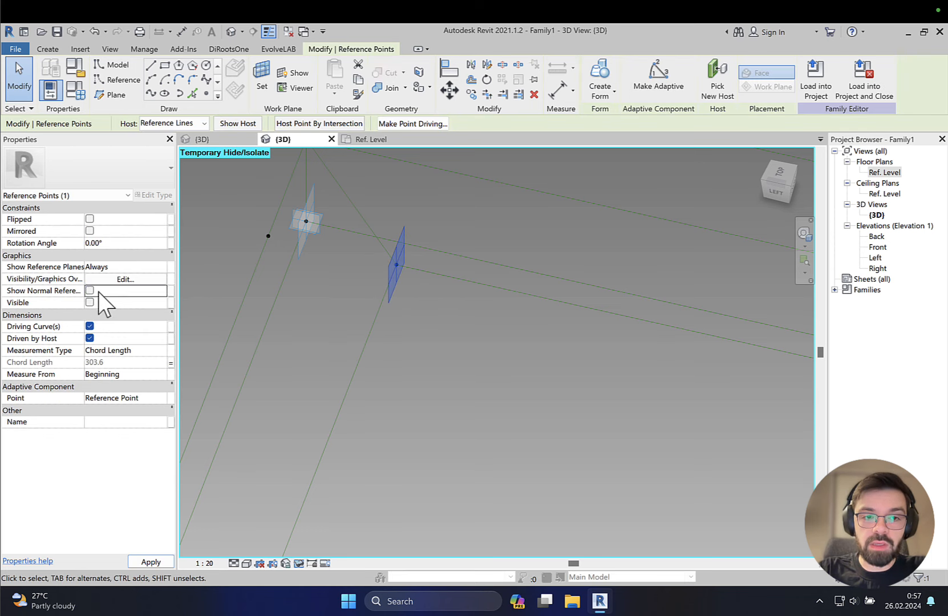
pyautogui.click(498, 406)
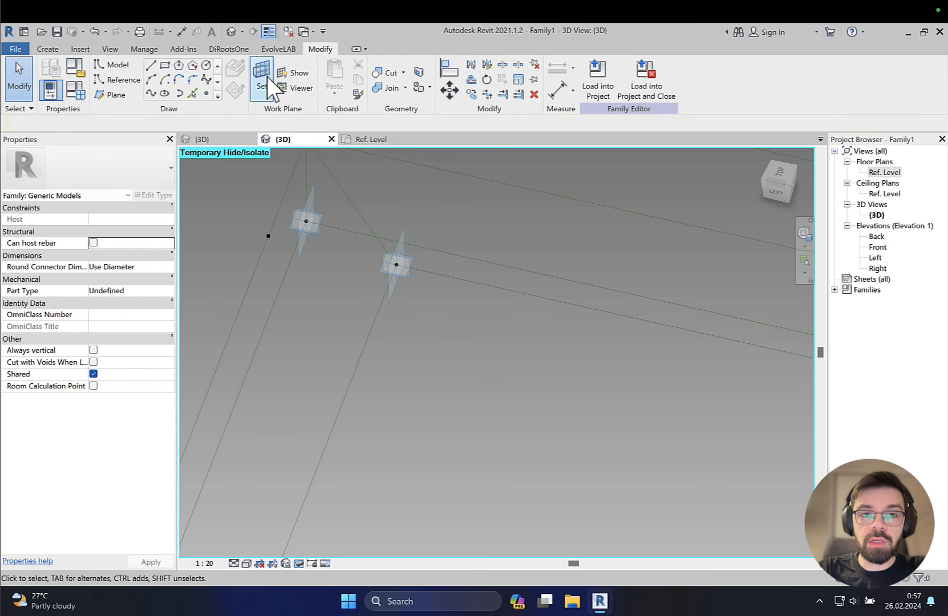
# Step: Set the work plane to the horizontal reference plane of the inner corner point near adaptive point 2
pyautogui.press('s')
pyautogui.press('w')
pyautogui.click(411, 271)
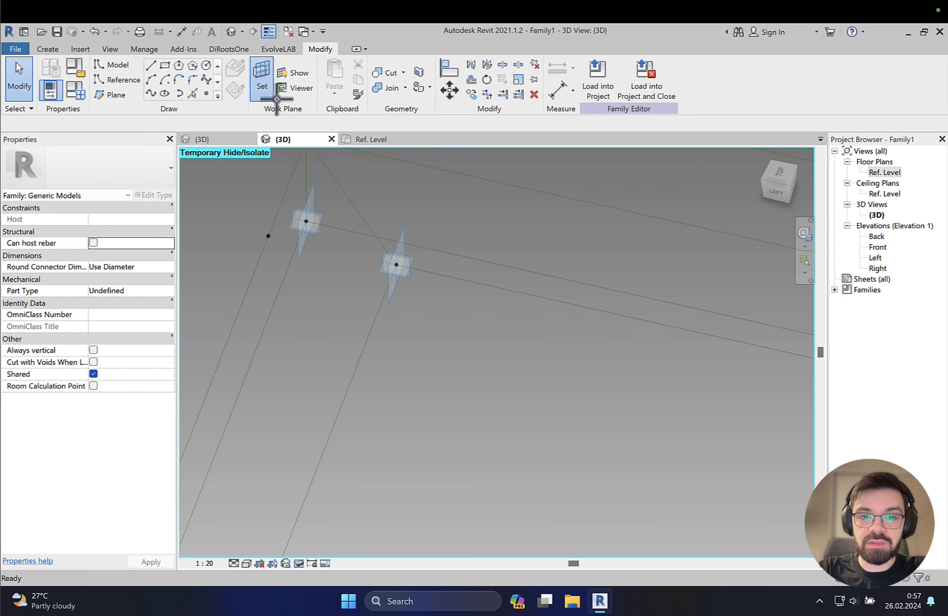
pyautogui.click(263, 84)
pyautogui.click(416, 239)
# Step: Place a reference point hosted on the inner corner point near adaptive point 2 and offset it about 526 mm below its host
pyautogui.click(206, 93)
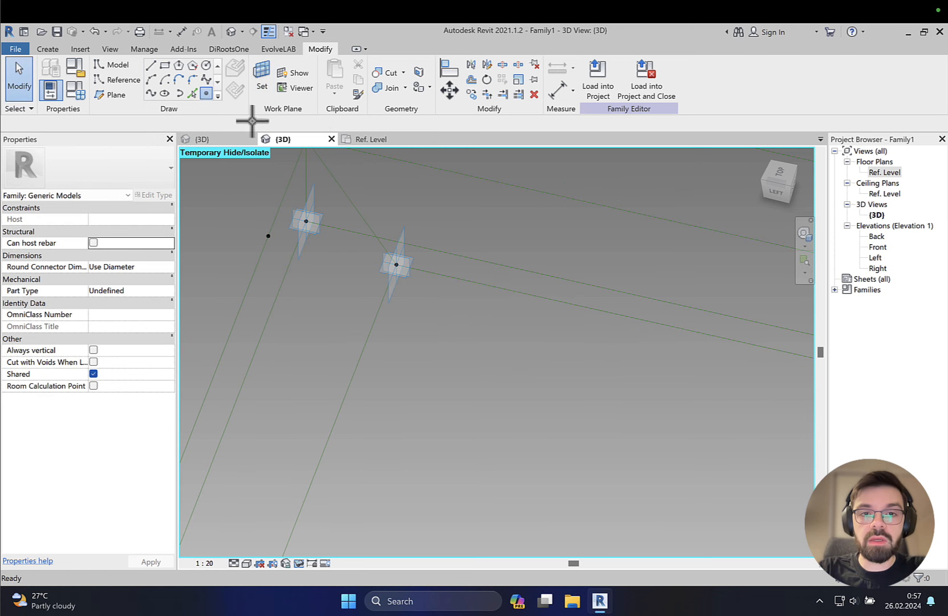
pyautogui.click(398, 263)
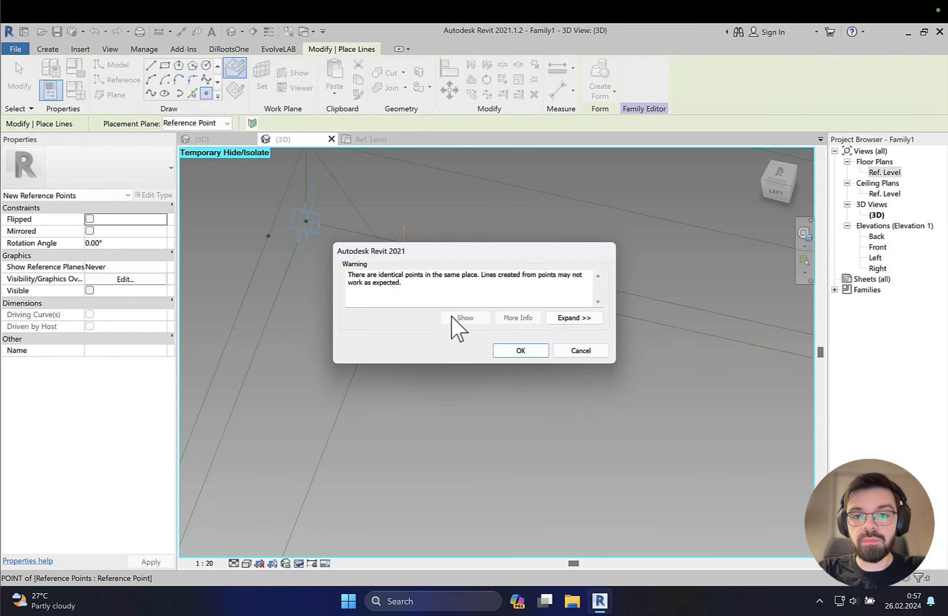
pyautogui.click(516, 352)
pyautogui.press('Escape')
pyautogui.press('Escape')
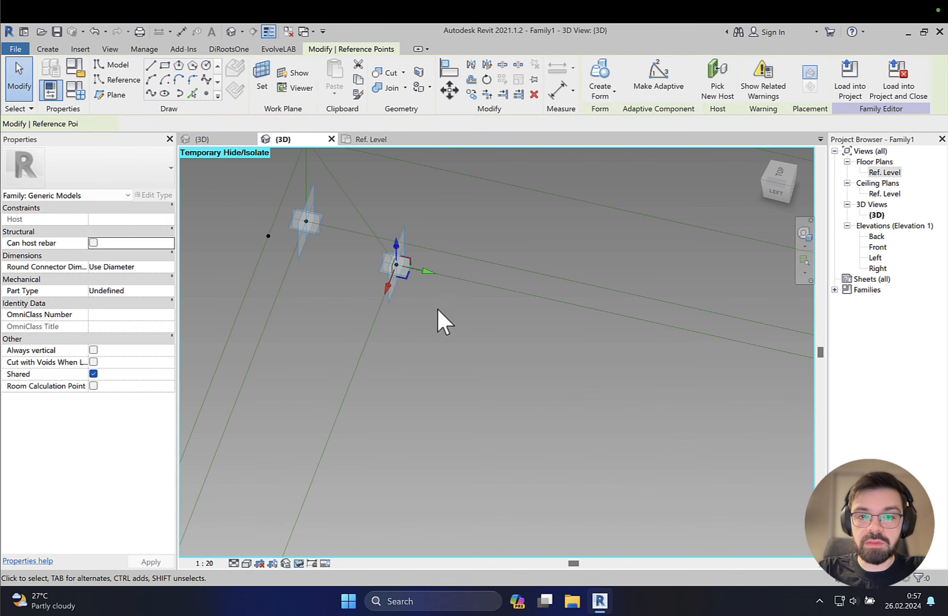
pyautogui.moveTo(400, 266); pyautogui.dragTo(418, 397)
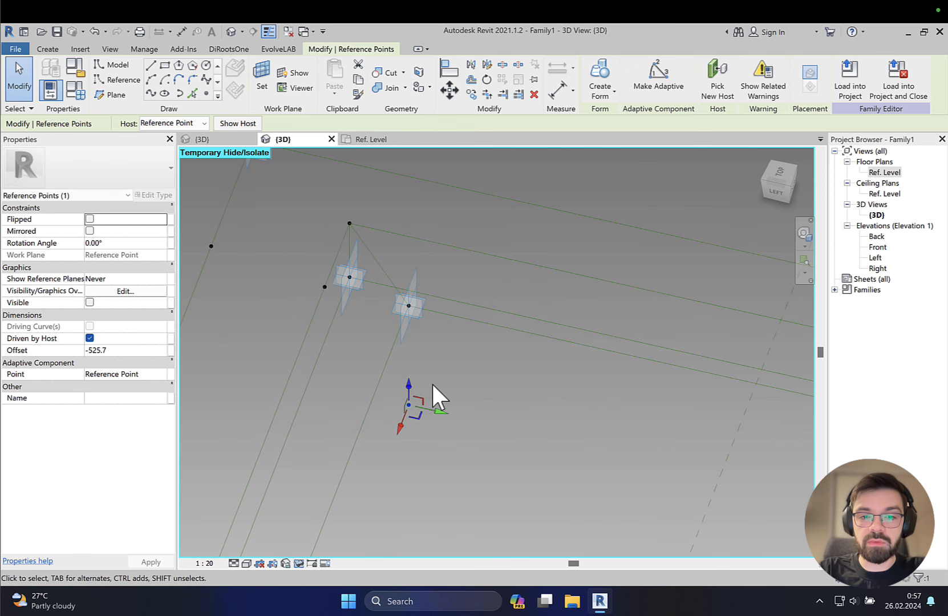
# Step: For the inner corner point at the second frame corner, set Show Reference Planes to Always and disable Show Normal Reference Plane Only
pyautogui.keyDown('shift'); pyautogui.moveTo(431, 382); pyautogui.dragTo(406, 350, button='middle'); pyautogui.keyUp('shift')
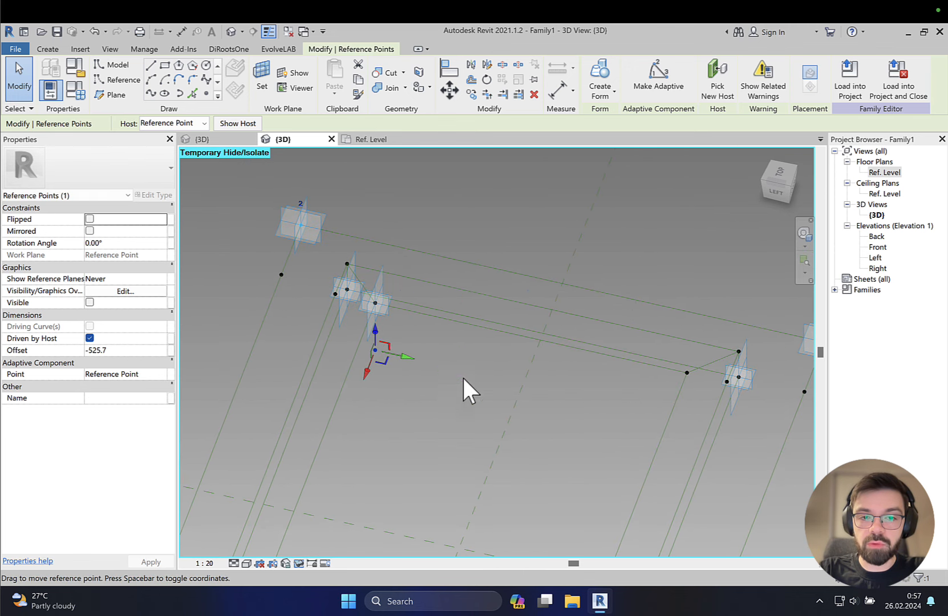
pyautogui.moveTo(462, 377); pyautogui.dragTo(395, 322, button='middle')
pyautogui.click(362, 313)
pyautogui.scroll(5, 496, 273)
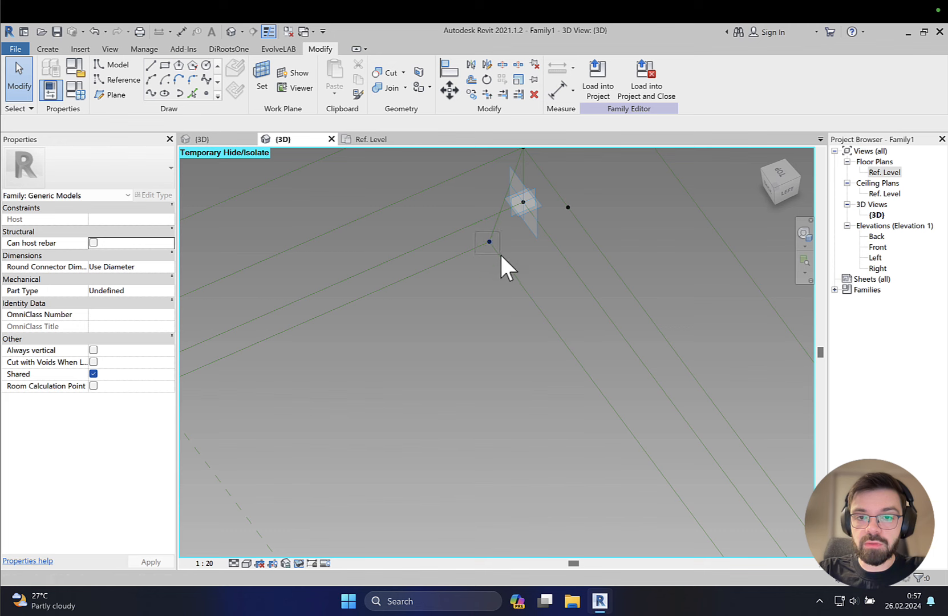
pyautogui.click(356, 242)
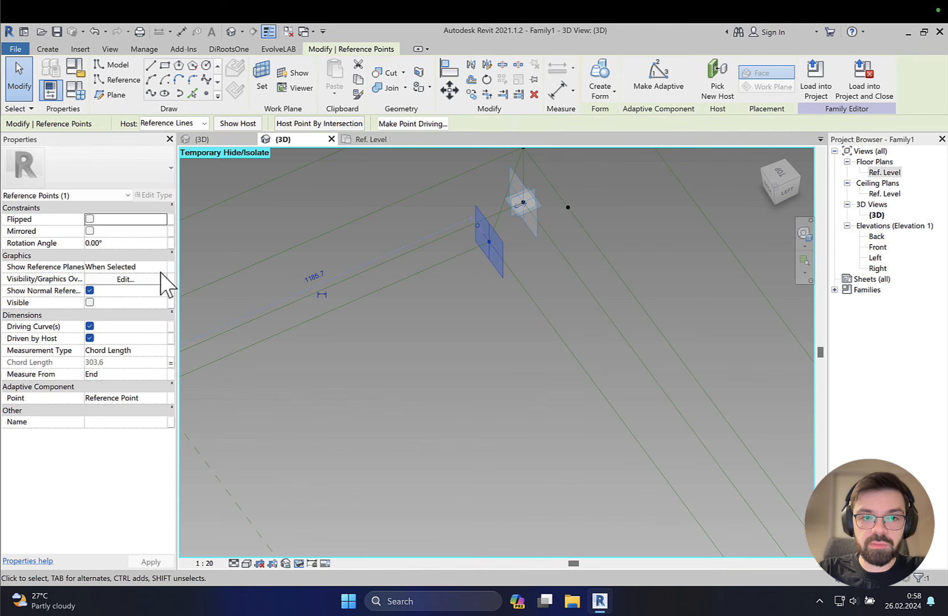
pyautogui.click(161, 268)
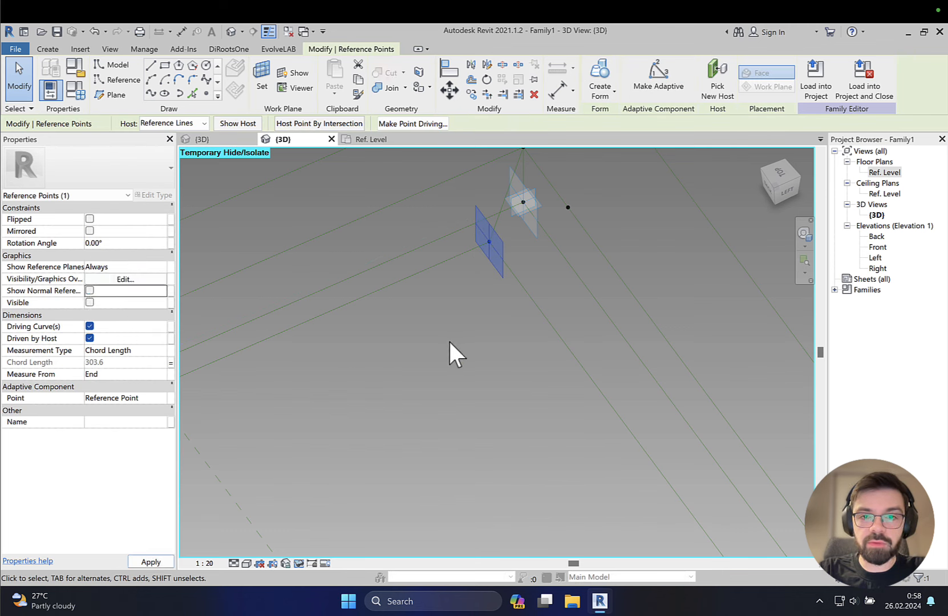
# Step: On the second inner corner point's horizontal reference plane, place a reference point hosted on that point and offset it about 483 mm below
pyautogui.click(268, 87)
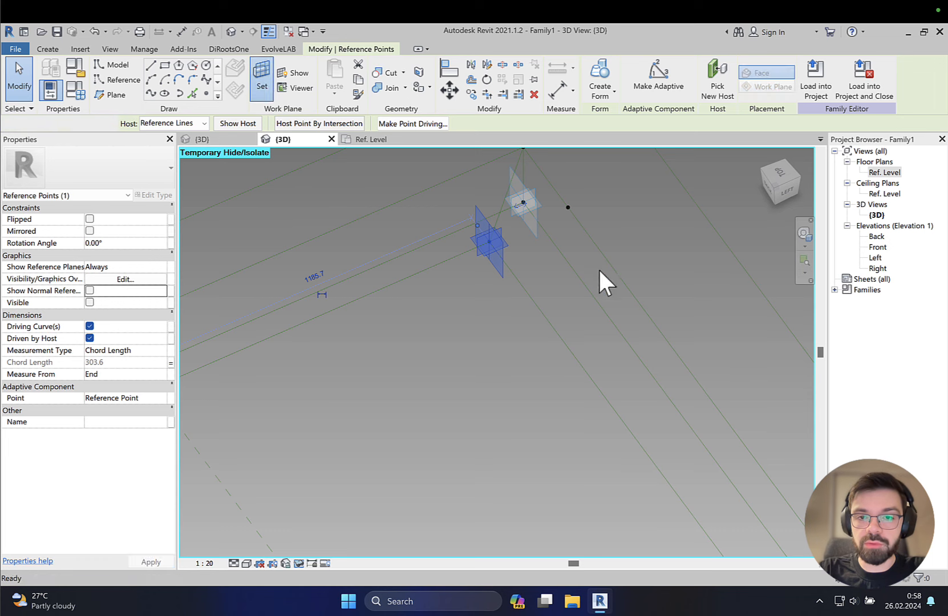
pyautogui.click(483, 253)
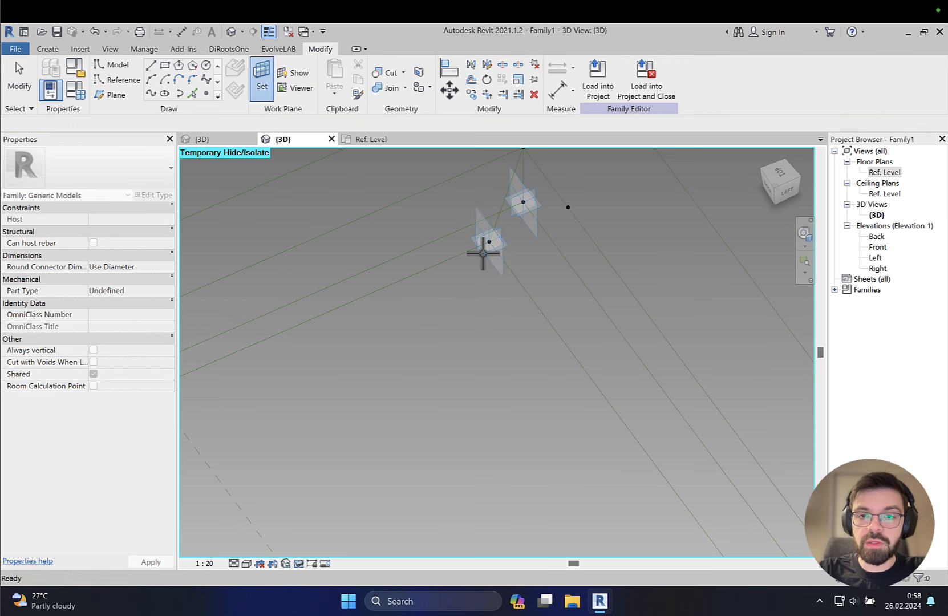
pyautogui.click(204, 93)
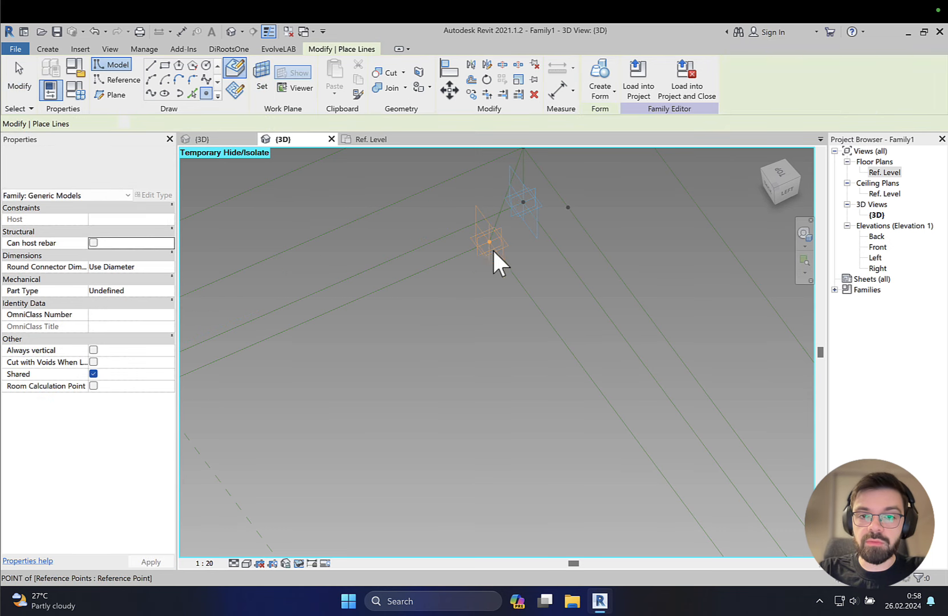
pyautogui.click(490, 244)
pyautogui.click(520, 351)
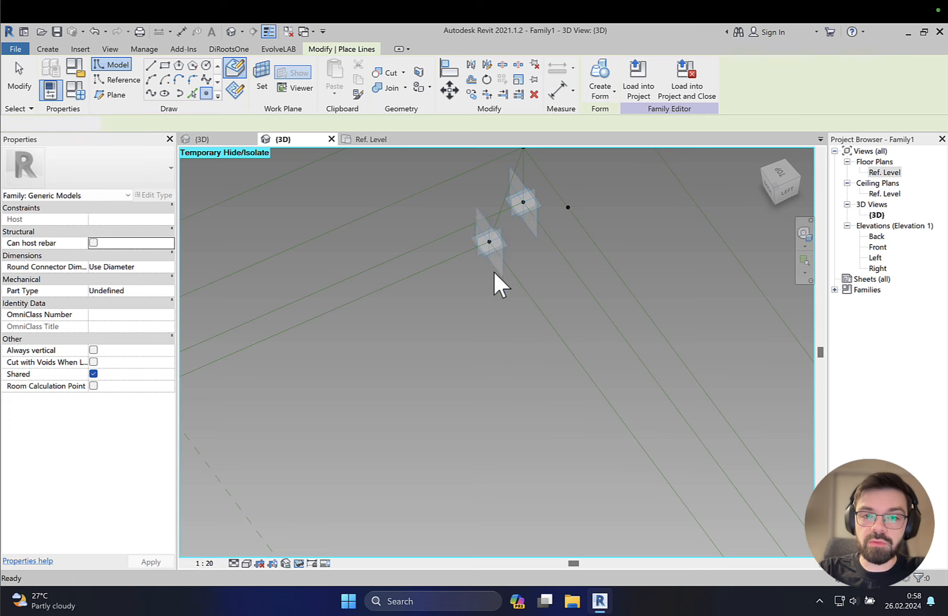
pyautogui.press('Escape')
pyautogui.press('Escape')
pyautogui.click(490, 242)
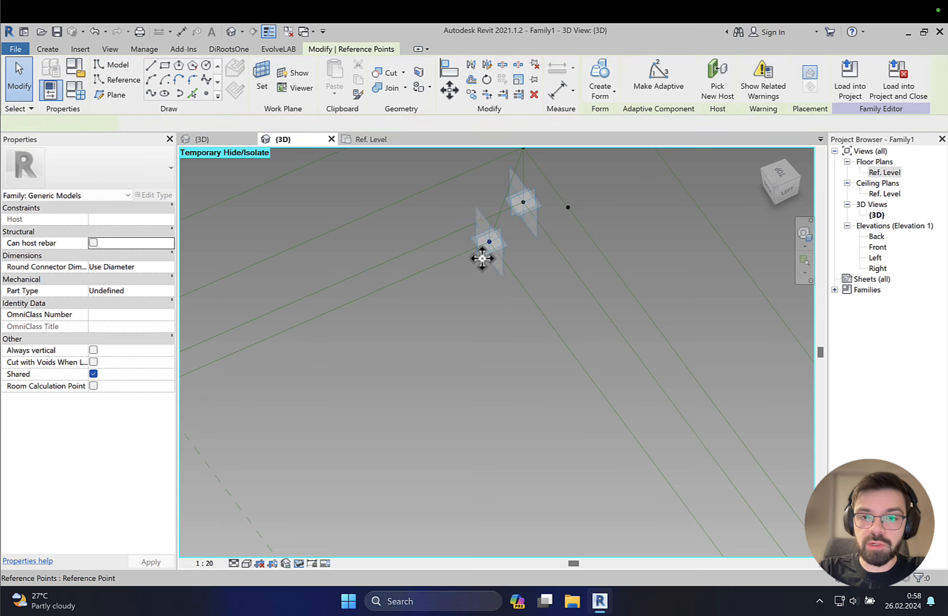
pyautogui.moveTo(491, 239); pyautogui.dragTo(468, 345)
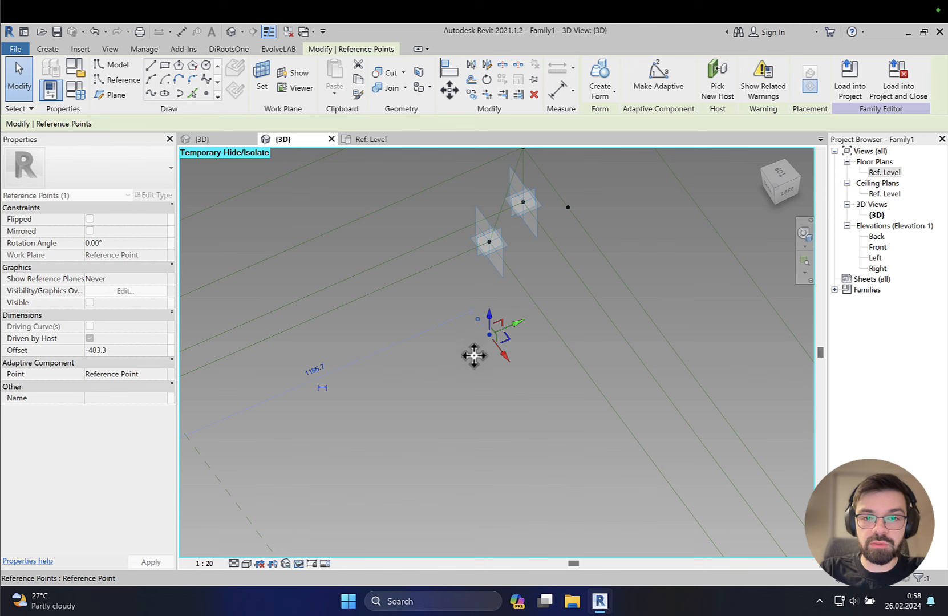
# Step: For the inner corner point at the third frame corner, set Show Reference Planes to Always and disable Show Normal Reference Plane Only
pyautogui.scroll(-3, 474, 356)
pyautogui.keyDown('shift'); pyautogui.moveTo(474, 357); pyautogui.dragTo(497, 248, button='middle'); pyautogui.keyUp('shift')
pyautogui.scroll(3, 484, 248)
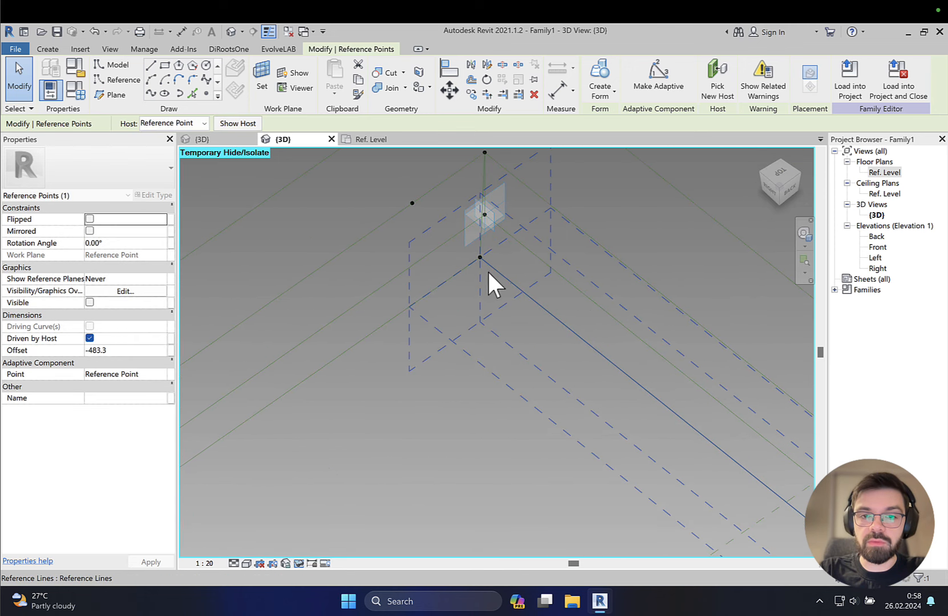
pyautogui.press('Escape')
pyautogui.click(479, 257)
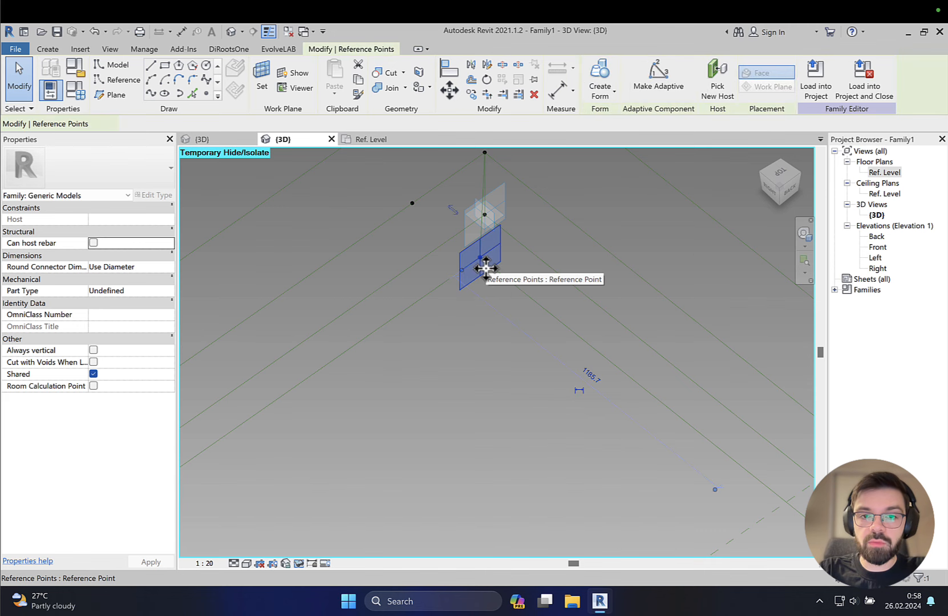
pyautogui.click(162, 266)
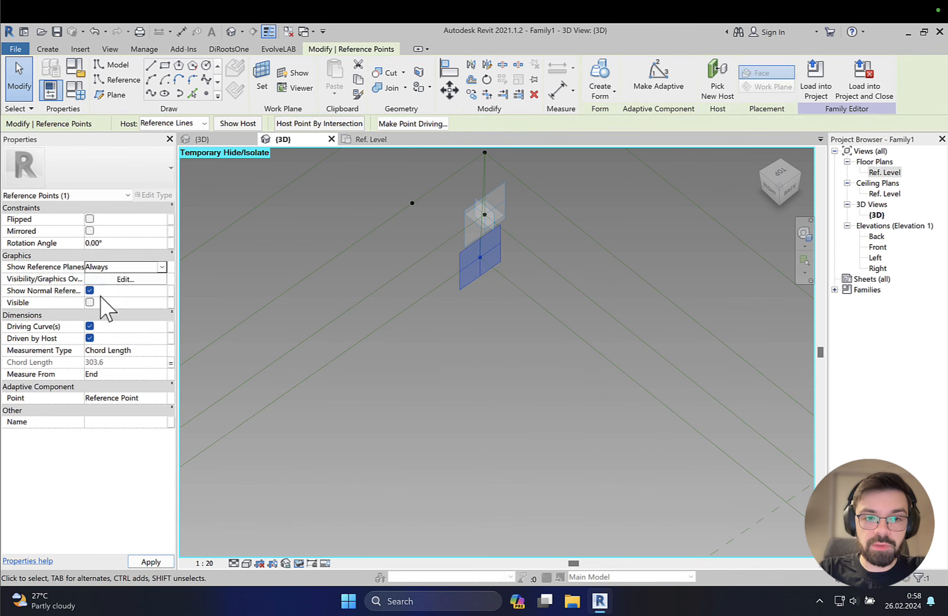
pyautogui.click(89, 290)
pyautogui.click(358, 349)
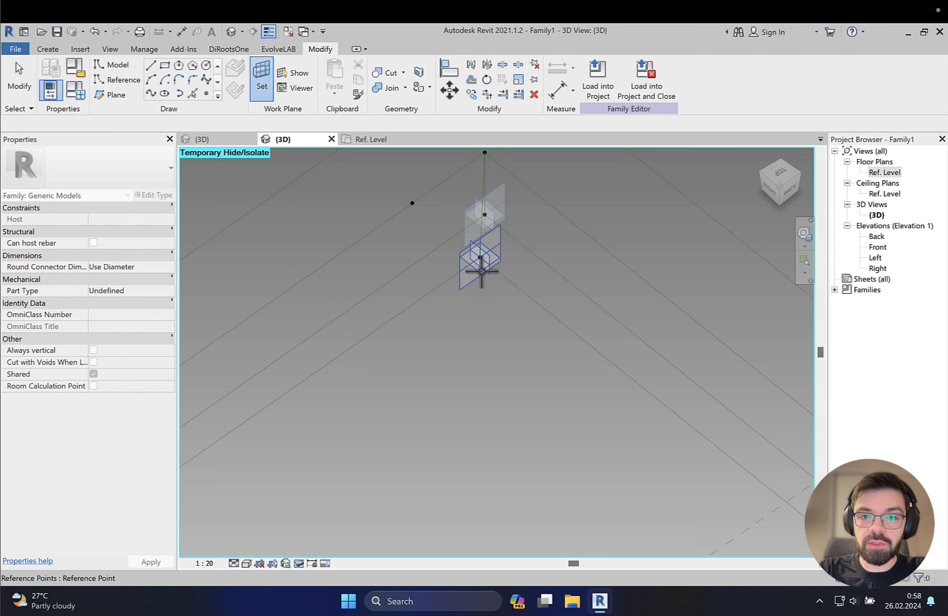
# Step: On the third inner corner point's horizontal reference plane, place a reference point hosted on that point and offset it about 337 mm below
pyautogui.click(482, 271)
pyautogui.click(206, 93)
pyautogui.click(481, 257)
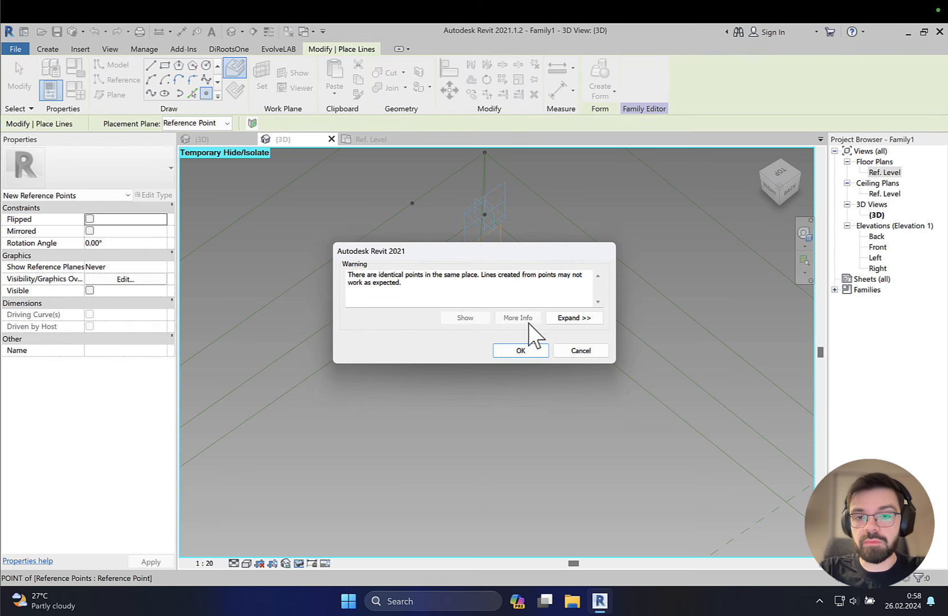
pyautogui.click(521, 350)
pyautogui.press('Escape')
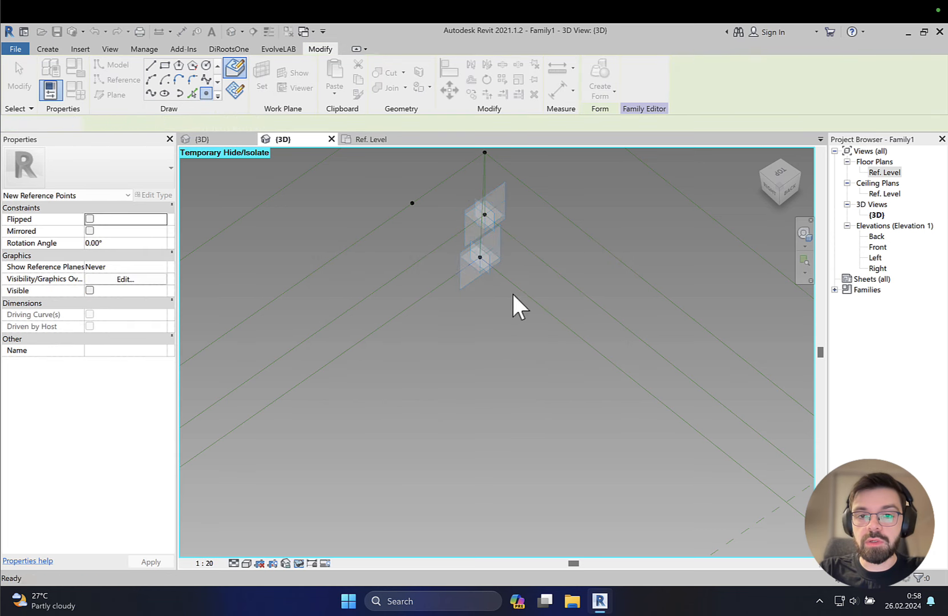
pyautogui.click(481, 258)
pyautogui.press('Escape')
pyautogui.press('Escape')
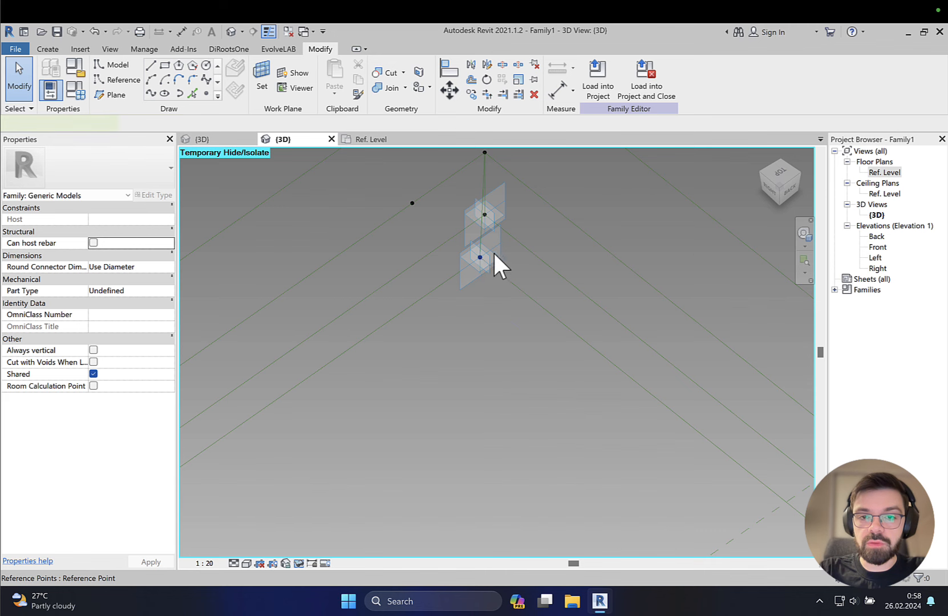
pyautogui.click(481, 257)
pyautogui.moveTo(482, 239); pyautogui.dragTo(485, 312)
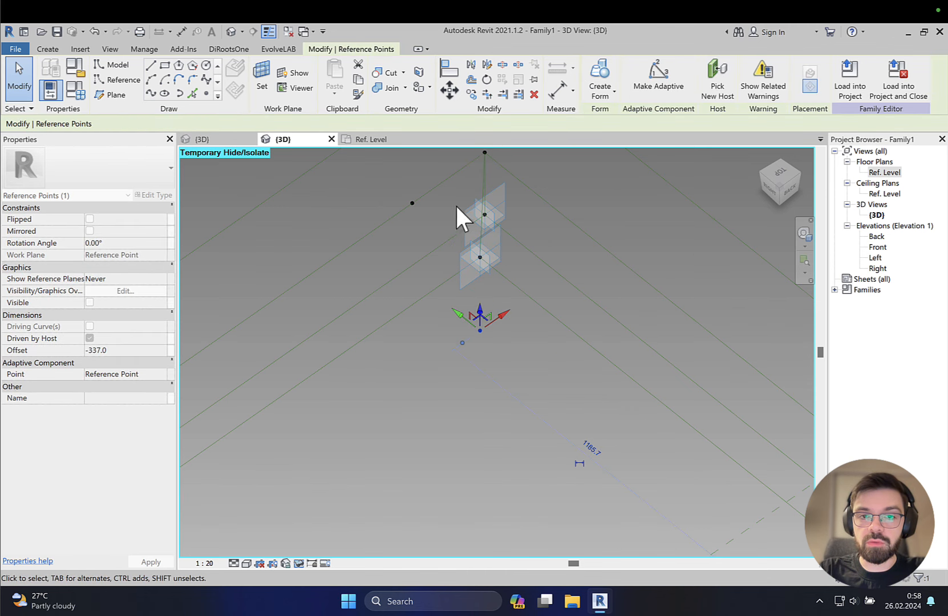
# Step: For the inner corner point at the fourth frame corner, set Show Reference Planes to Always and disable Show Normal Reference Plane Only
pyautogui.keyDown('shift'); pyautogui.moveTo(523, 293); pyautogui.dragTo(507, 309, button='middle'); pyautogui.keyUp('shift')
pyautogui.scroll(3, 562, 267)
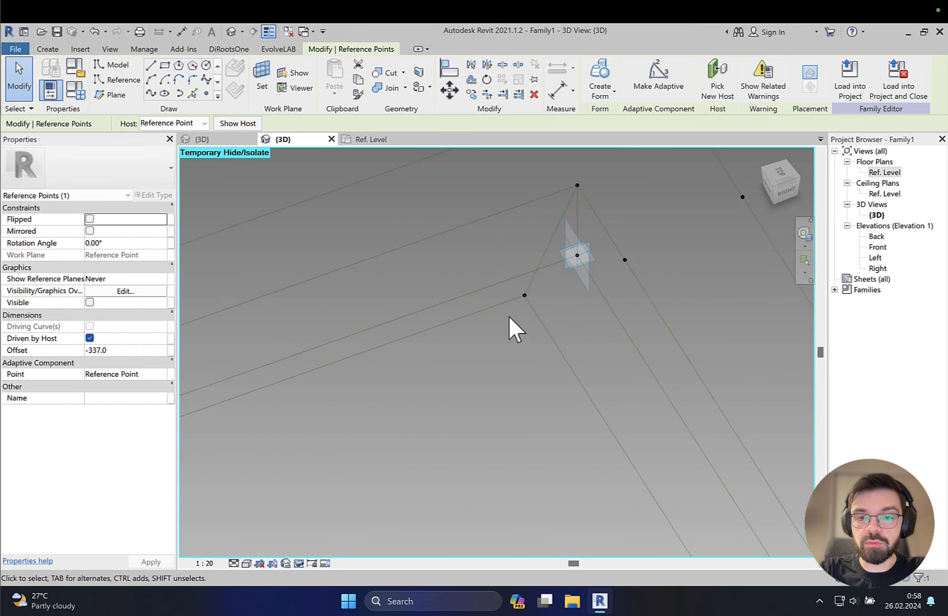
pyautogui.moveTo(507, 315); pyautogui.dragTo(531, 290)
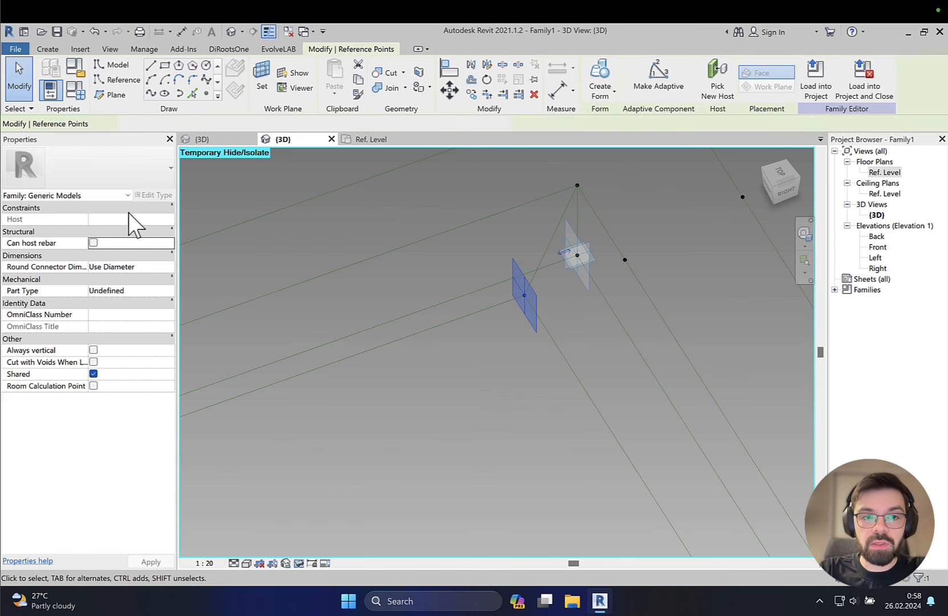
pyautogui.click(161, 266)
pyautogui.click(95, 299)
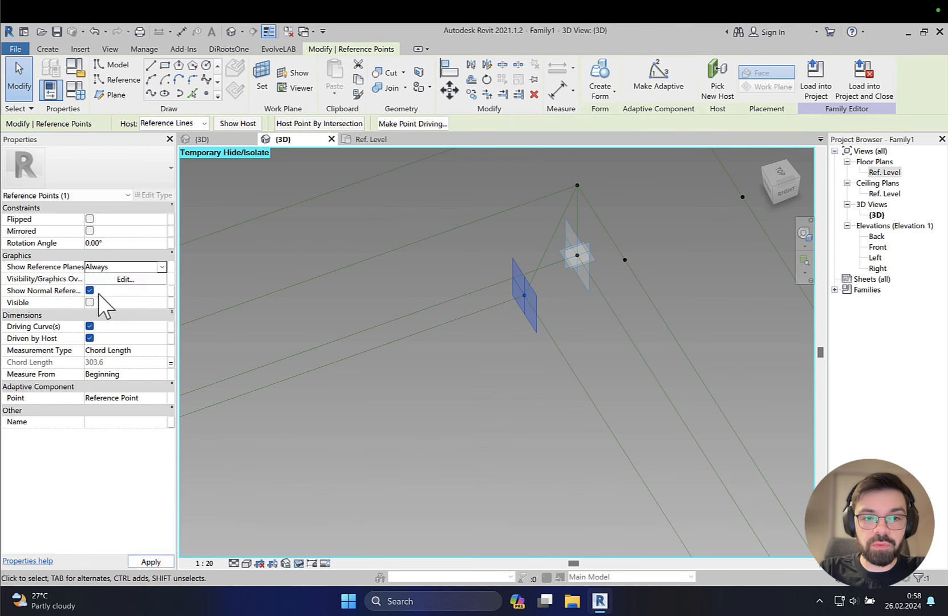
pyautogui.click(465, 402)
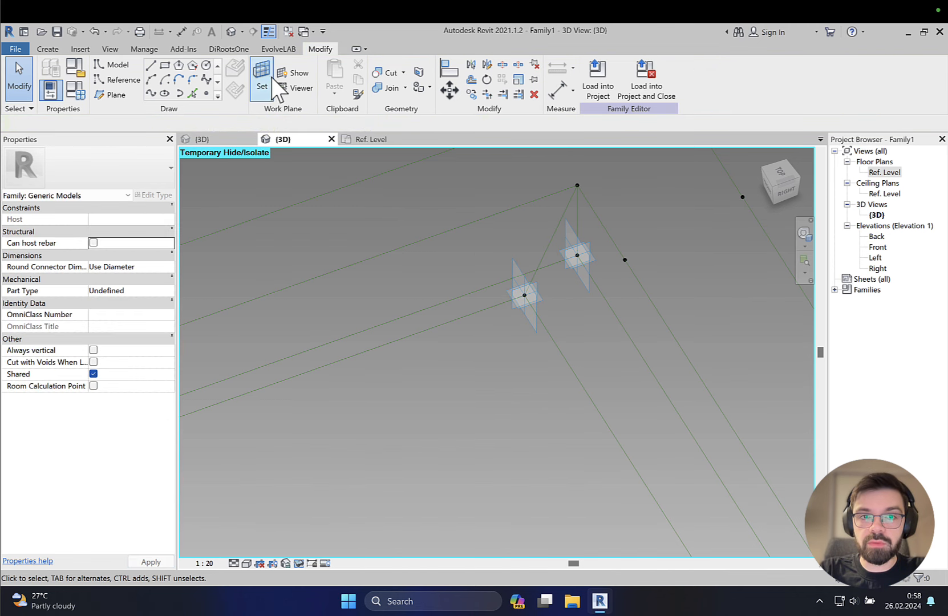
pyautogui.click(523, 297)
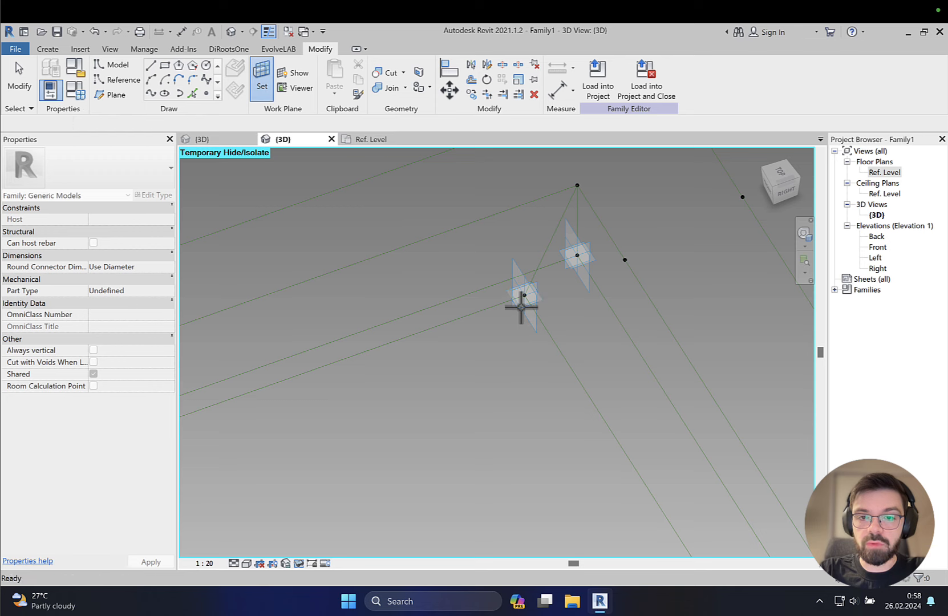
pyautogui.click(205, 93)
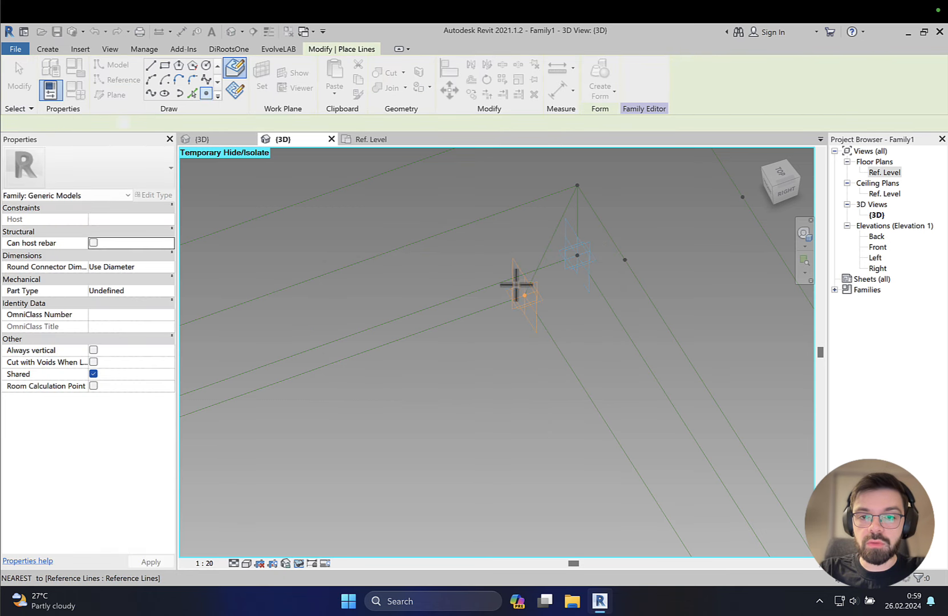
pyautogui.click(524, 294)
pyautogui.press('Escape')
pyautogui.press('Escape')
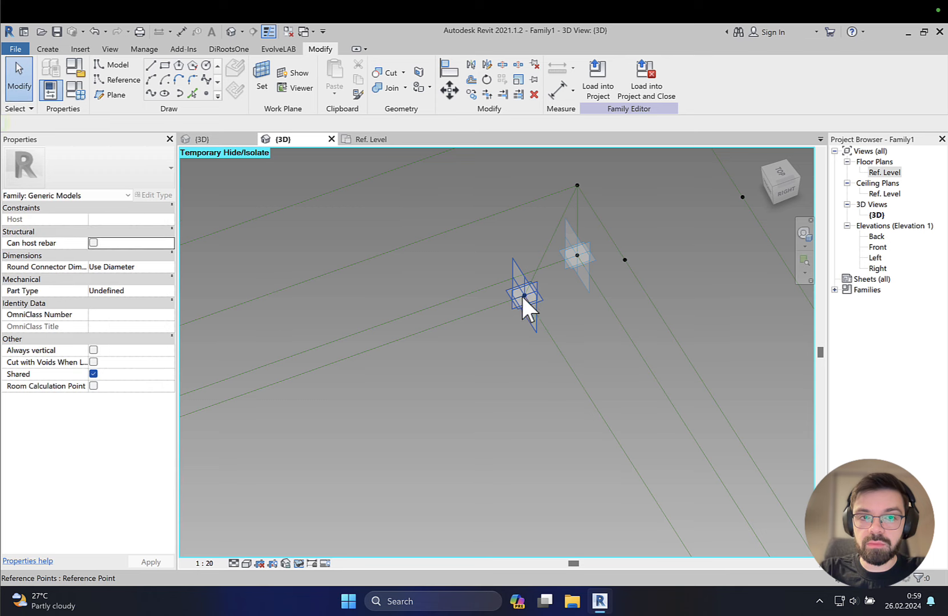
# Step: Set the work plane to the fourth inner corner point's horizontal reference plane and place a reference point hosted on that corner point
pyautogui.click(251, 99)
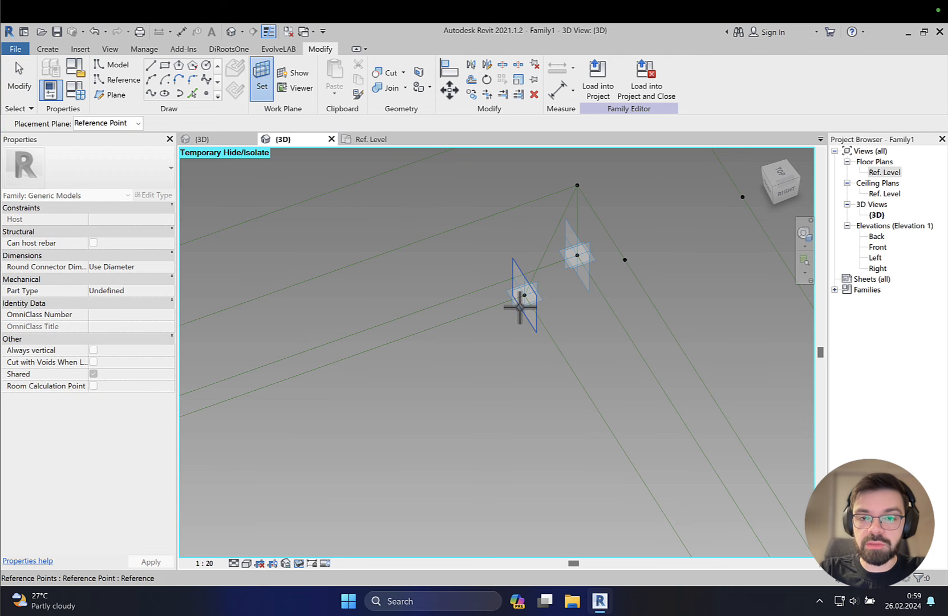
pyautogui.click(518, 306)
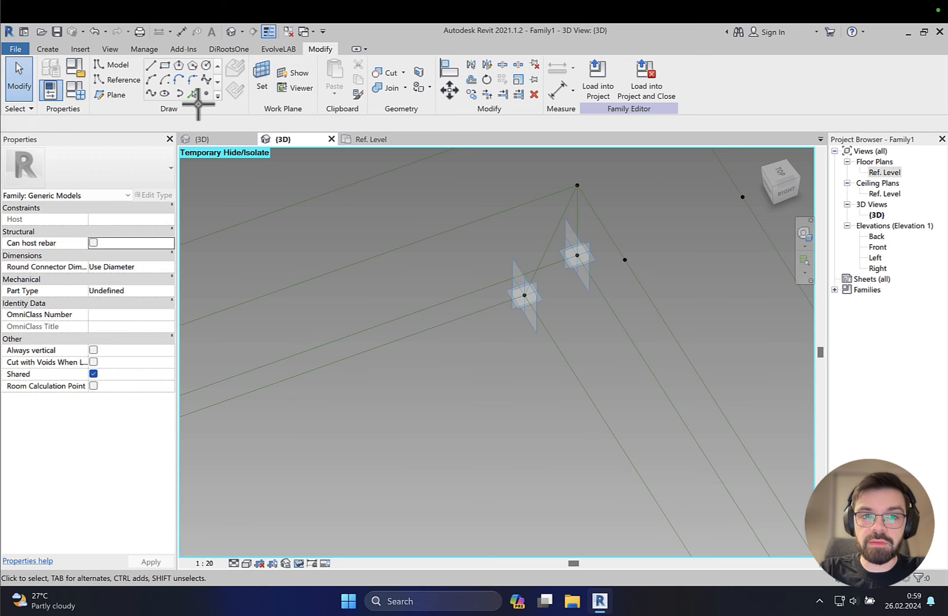
pyautogui.click(205, 94)
pyautogui.click(523, 291)
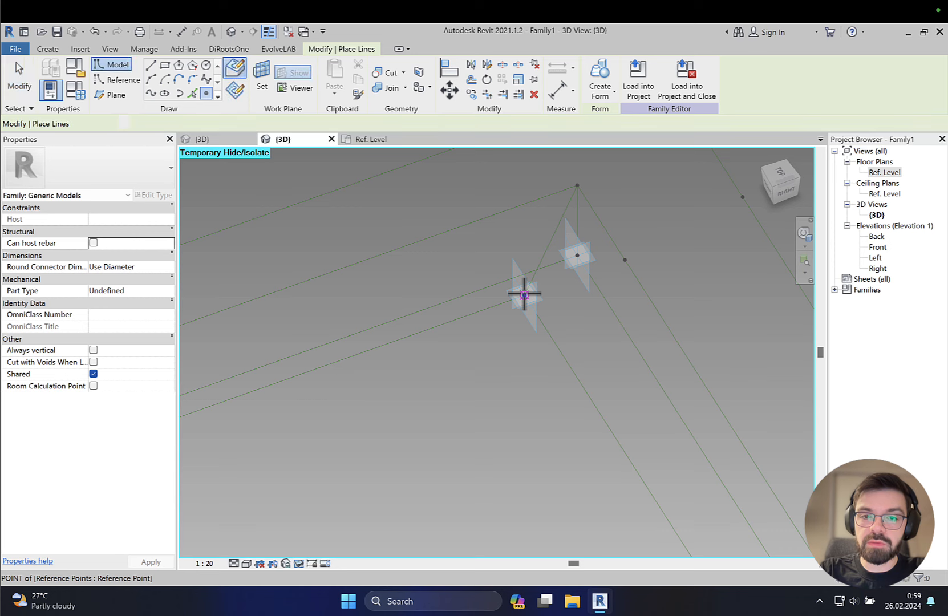
pyautogui.click(520, 350)
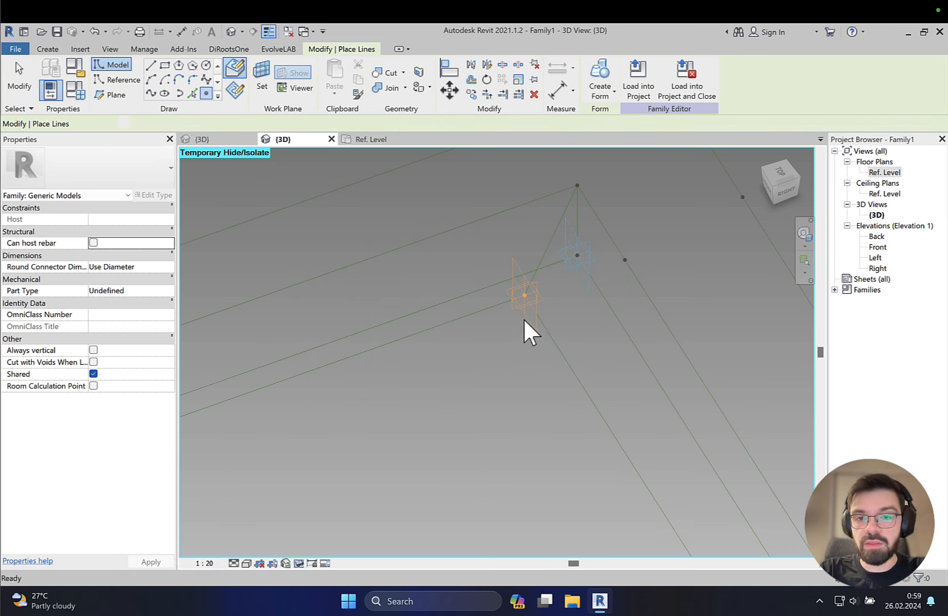
pyautogui.press('Escape')
pyautogui.click(523, 275)
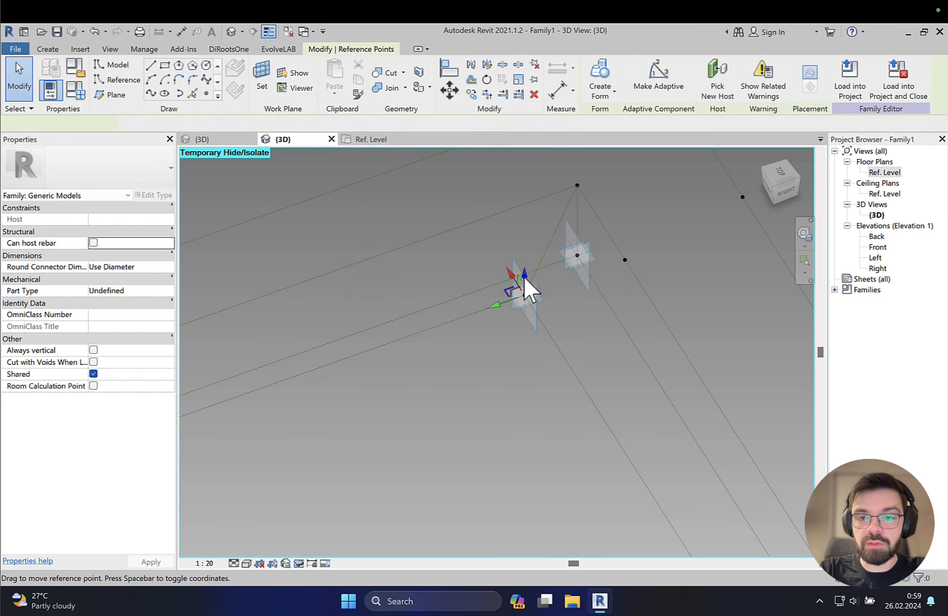
pyautogui.moveTo(523, 272); pyautogui.dragTo(516, 368)
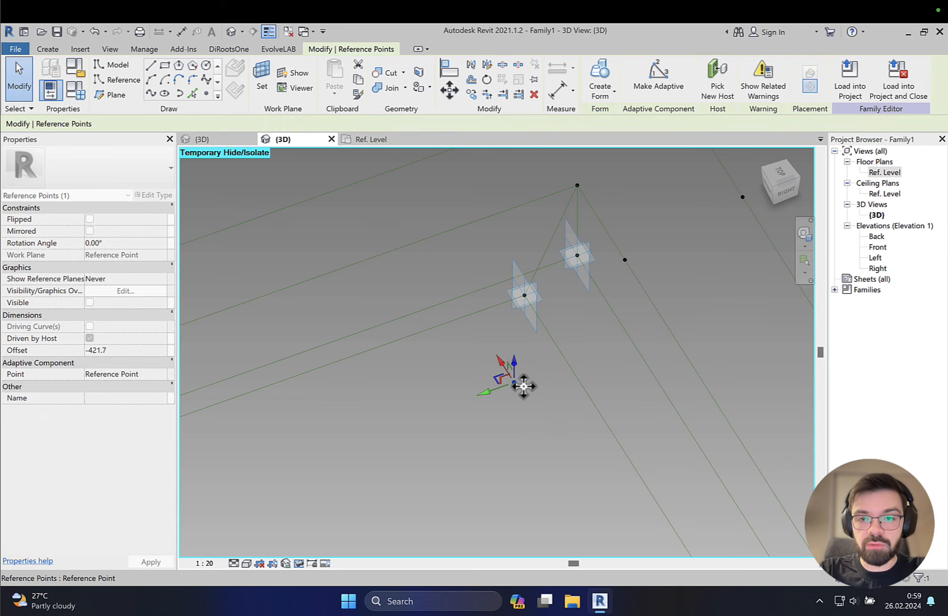
pyautogui.press('Escape')
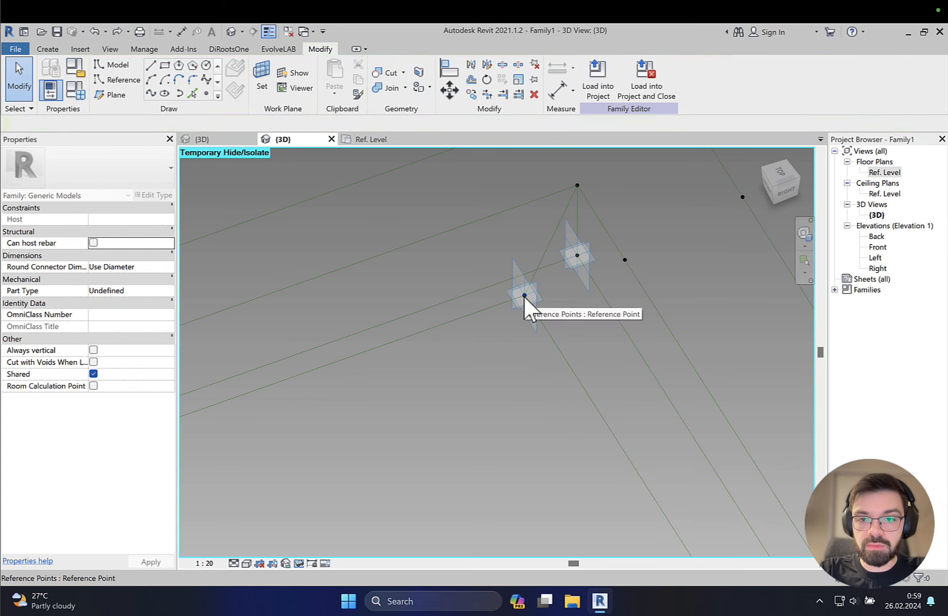
# Step: Offset the hosted reference point at the fourth inner corner vertically to about 435 mm below its host
pyautogui.click(525, 289)
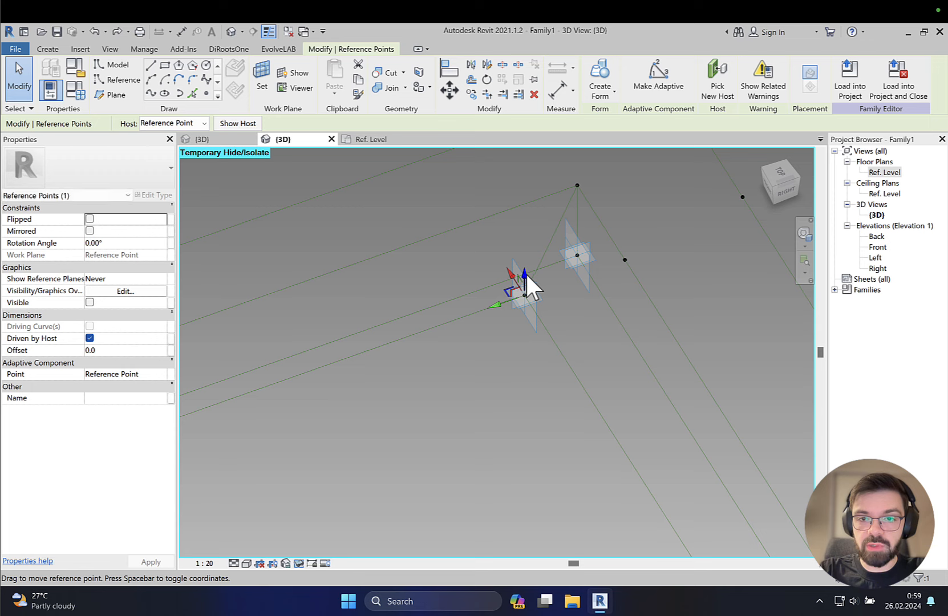
pyautogui.moveTo(525, 272); pyautogui.dragTo(544, 411)
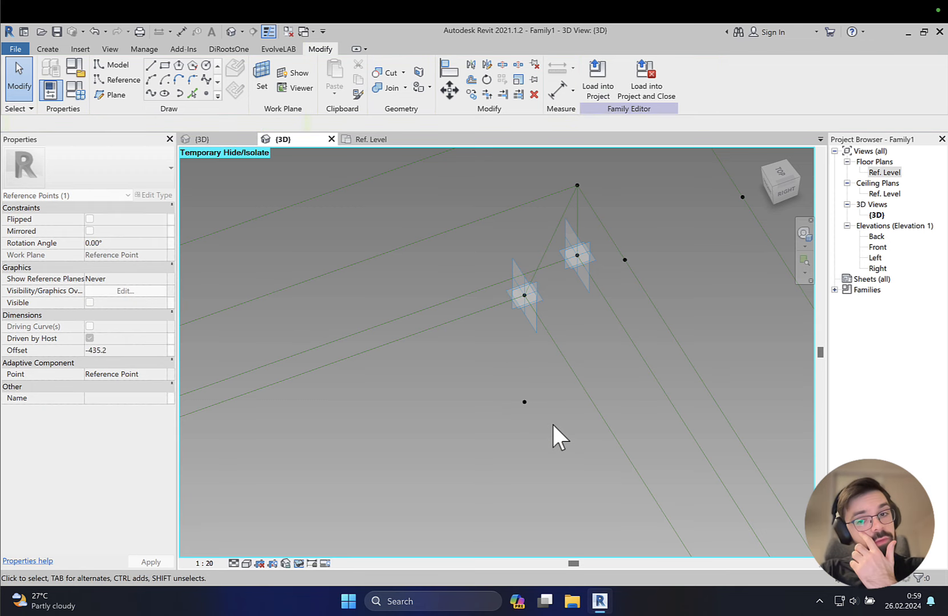
# Step: Try moving the fourth inner corner point along its host line to test the point hosted below it, and undo the move
pyautogui.click(522, 306)
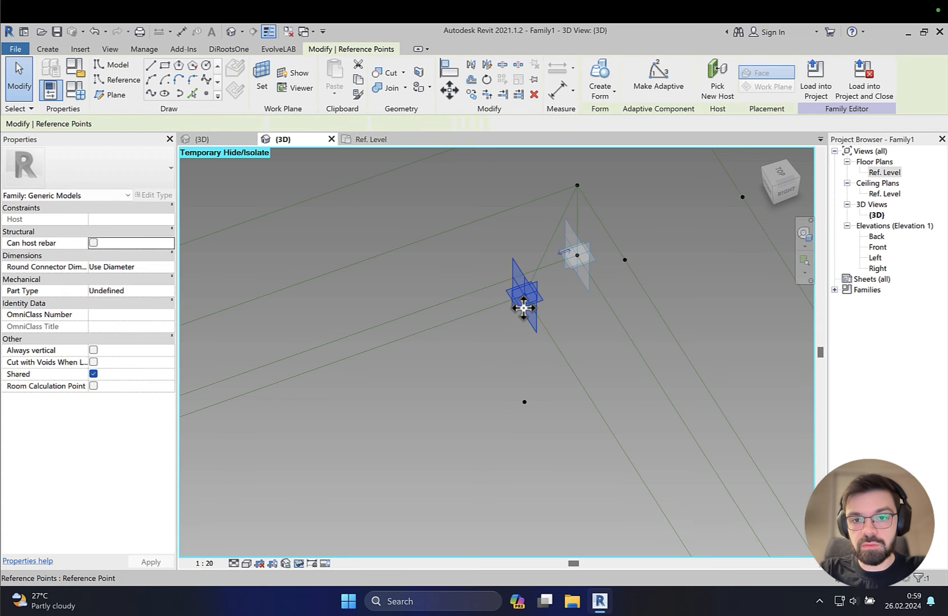
pyautogui.moveTo(500, 329); pyautogui.dragTo(533, 350)
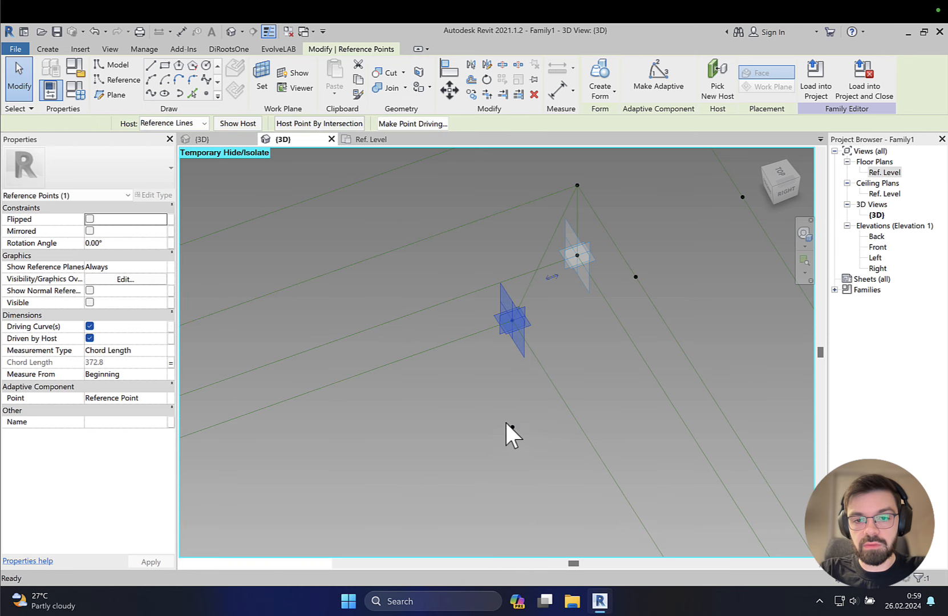
pyautogui.hotkey('ctrl', 'z')
pyautogui.scroll(-3, 499, 410)
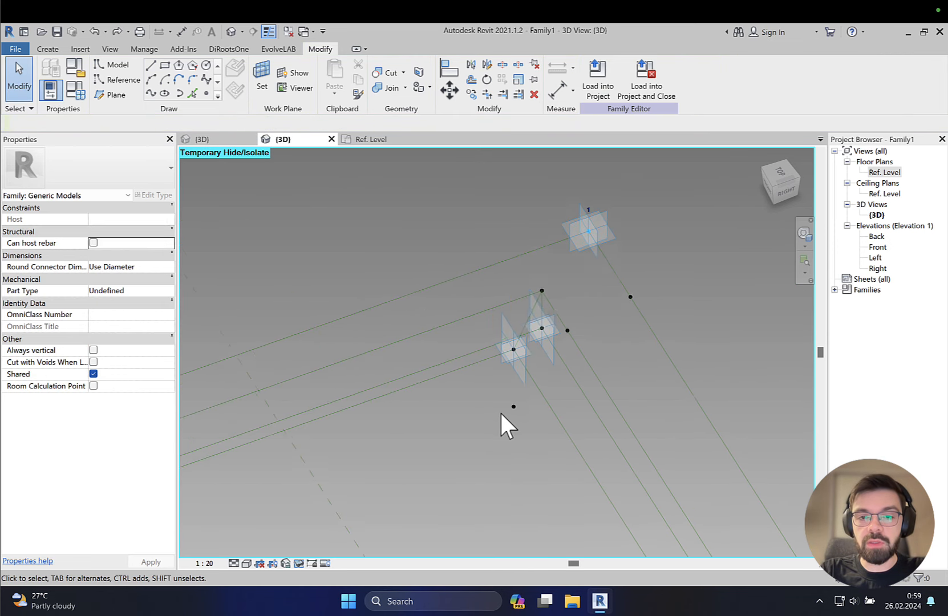
# Step: Draw vertical reference lines joining the inner corner points to the hosted points directly below them
pyautogui.click(123, 79)
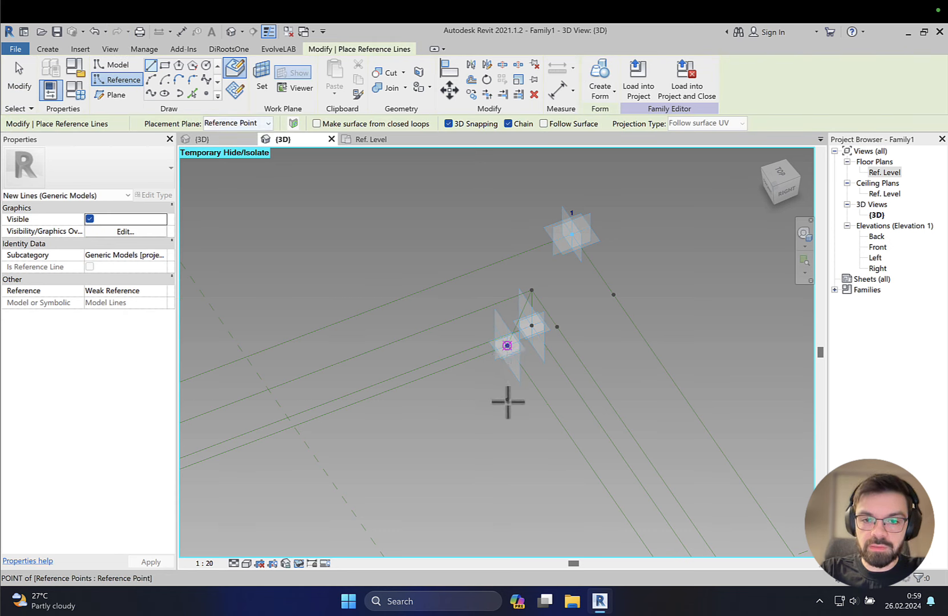
pyautogui.keyDown('shift'); pyautogui.moveTo(398, 412); pyautogui.dragTo(582, 277, button='middle'); pyautogui.keyUp('shift')
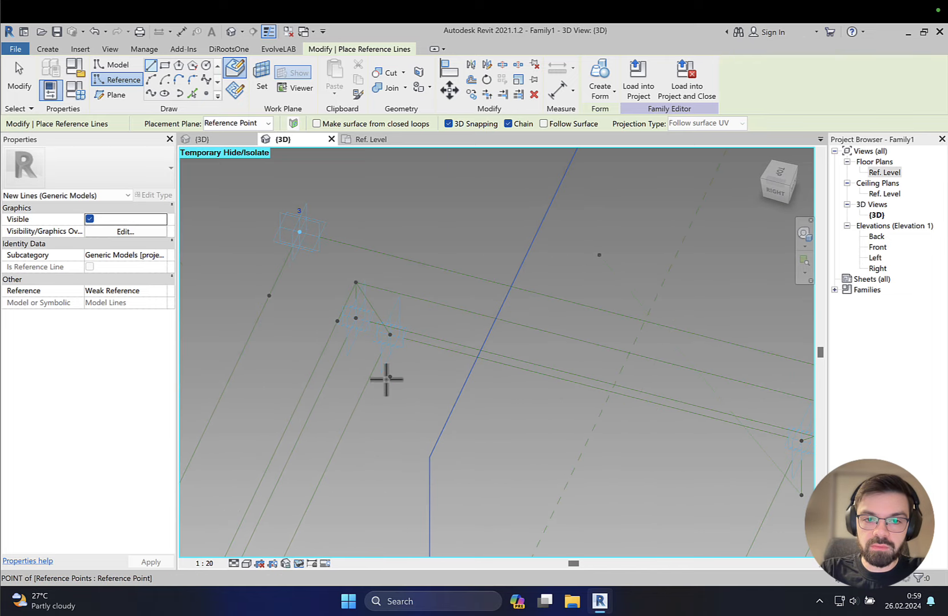
pyautogui.click(388, 378)
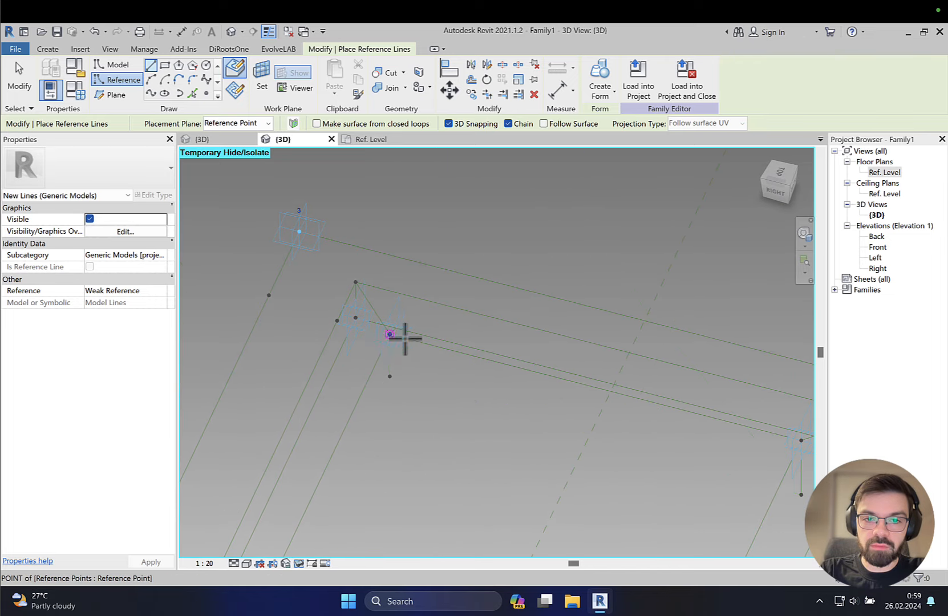
pyautogui.click(445, 362)
pyautogui.keyDown('shift'); pyautogui.moveTo(437, 378); pyautogui.dragTo(342, 217, button='middle'); pyautogui.keyUp('shift')
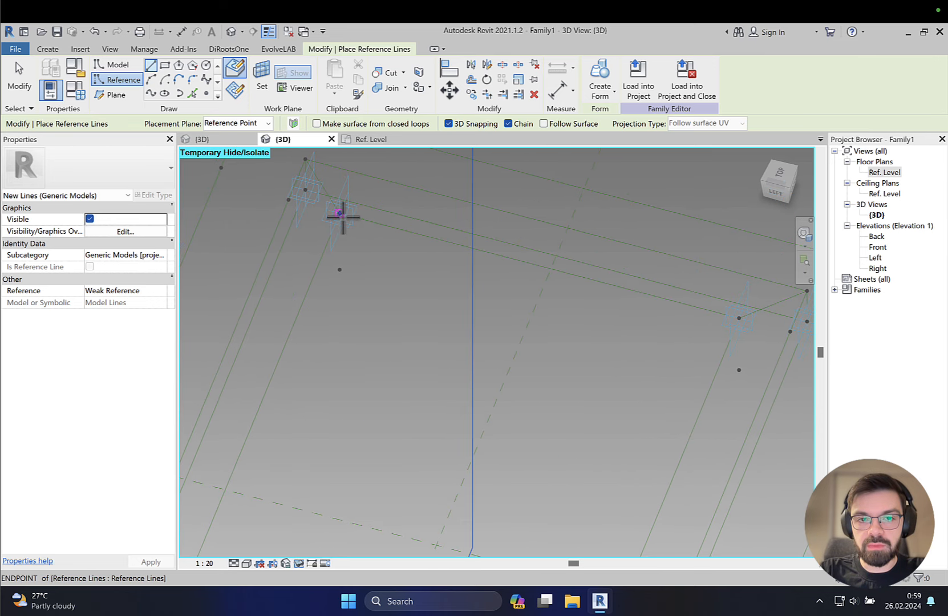
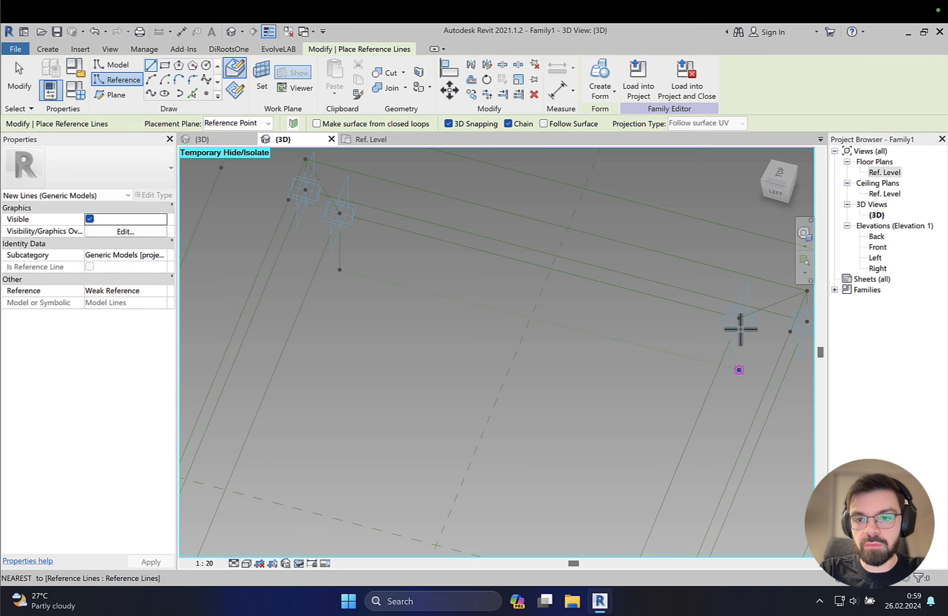
pyautogui.click(740, 329)
pyautogui.keyDown('shift'); pyautogui.moveTo(739, 323); pyautogui.dragTo(417, 301, button='middle'); pyautogui.keyUp('shift')
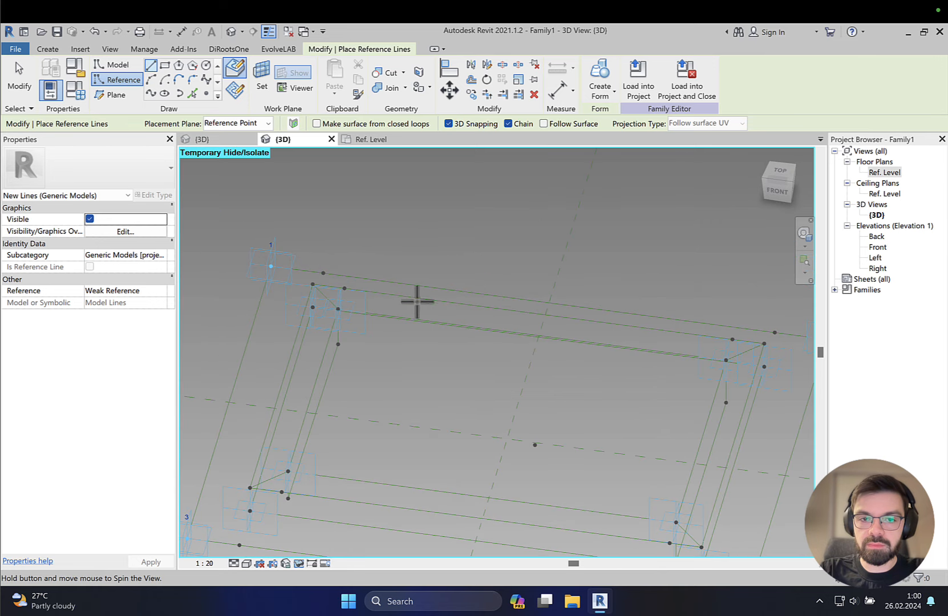
# Step: Complete the frame's lower inner rectangle by connecting the lower hosted points with chained reference lines
pyautogui.click(338, 345)
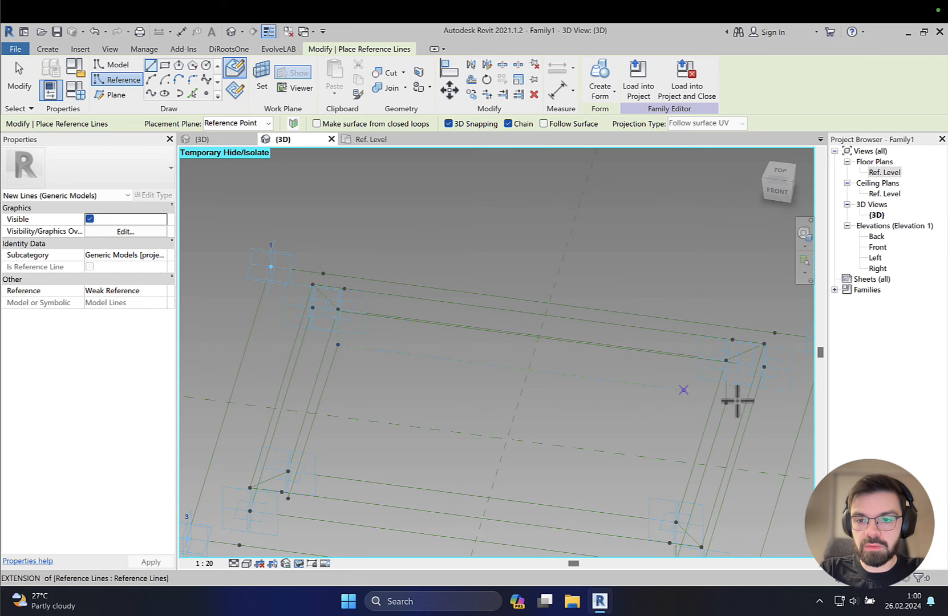
pyautogui.click(725, 403)
pyautogui.press('Escape')
pyautogui.press('Escape')
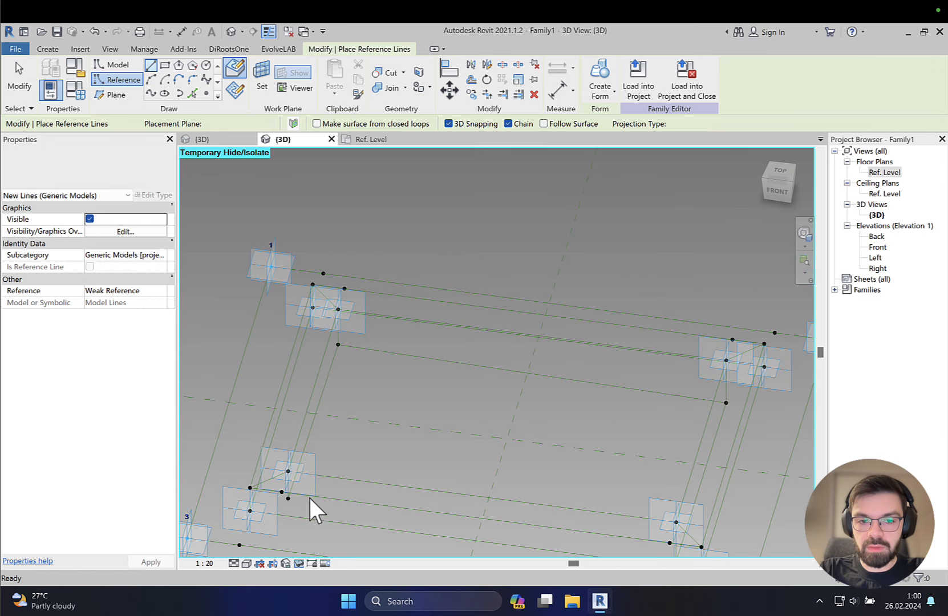
pyautogui.moveTo(497, 459); pyautogui.dragTo(493, 381, button='middle')
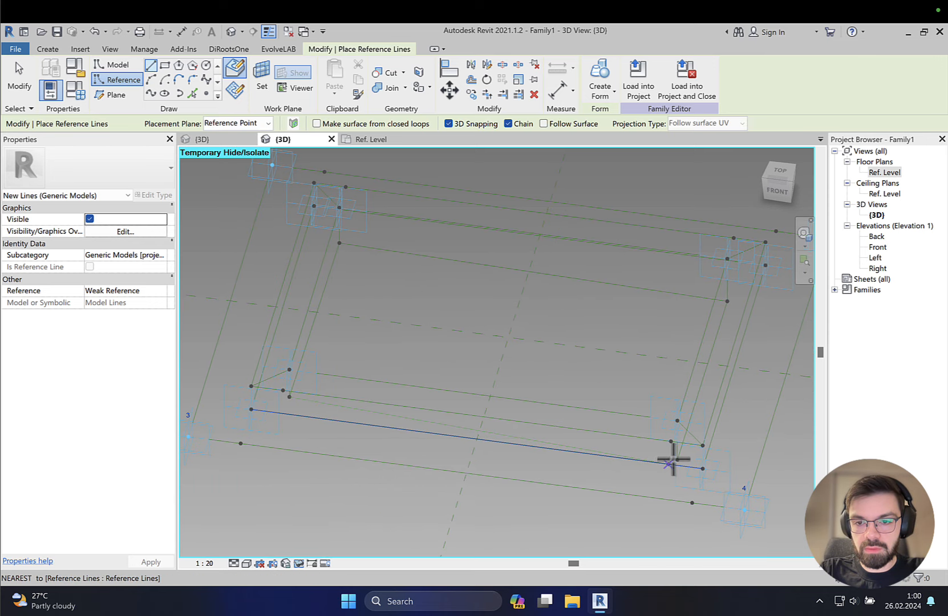
pyautogui.press('Escape')
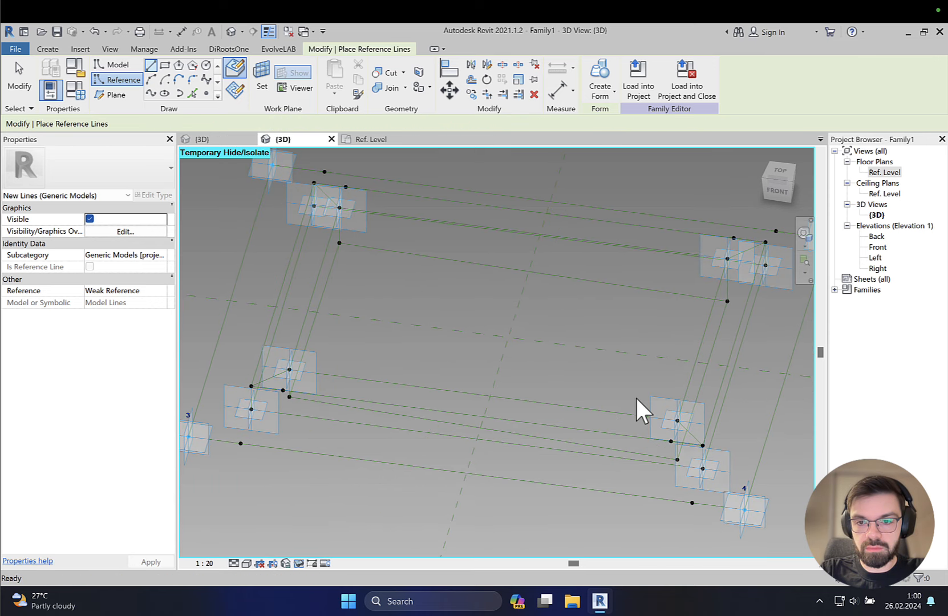
pyautogui.press('Escape')
# Step: Associate the Offset of the lower hosted point at the third inner corner with a new length type parameter deep_pt under Dimensions
pyautogui.scroll(1, 497, 459)
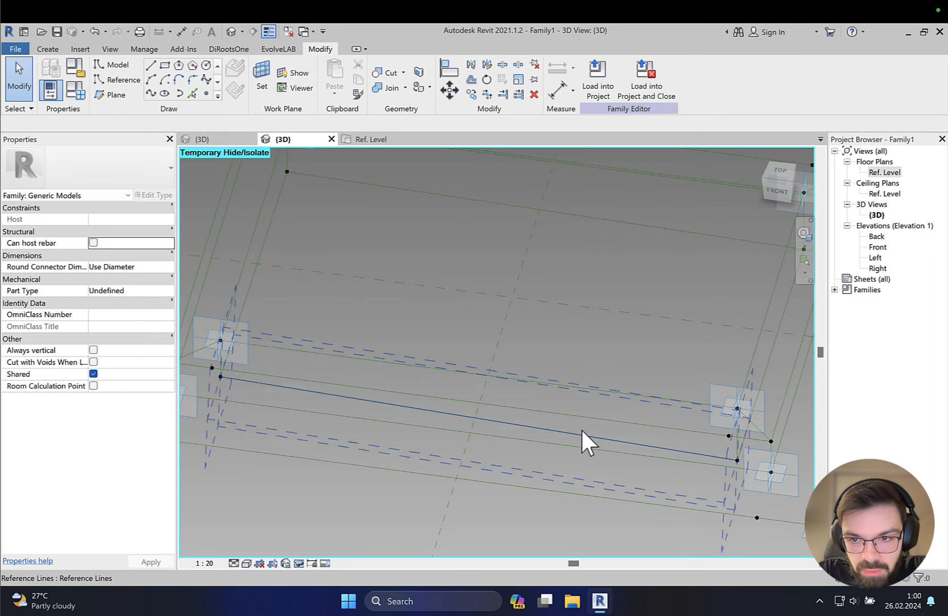
pyautogui.keyDown('shift'); pyautogui.moveTo(694, 398); pyautogui.dragTo(582, 296, button='middle'); pyautogui.keyUp('shift')
pyautogui.scroll(1, 590, 272)
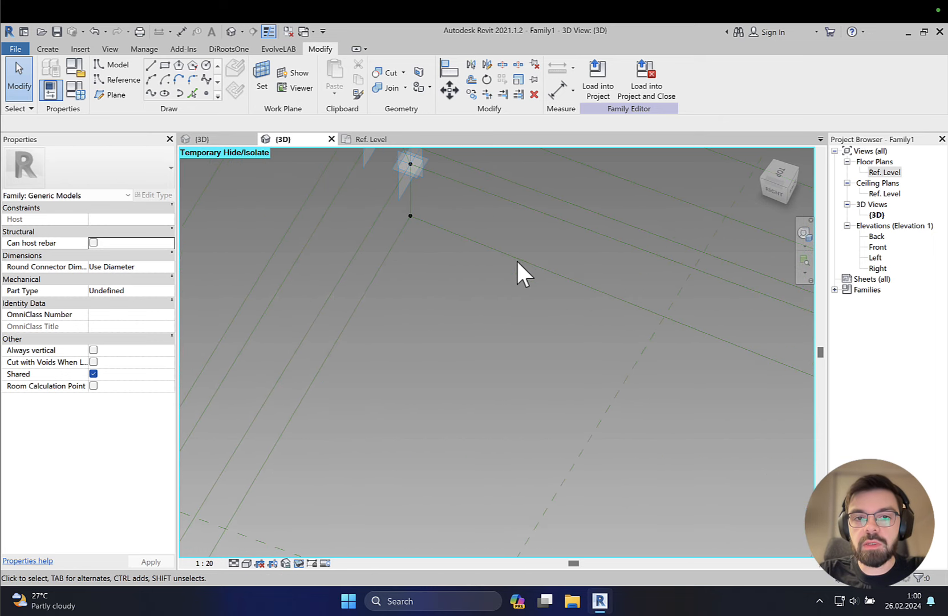
pyautogui.scroll(2, 516, 261)
pyautogui.moveTo(318, 235); pyautogui.dragTo(362, 302, button='middle')
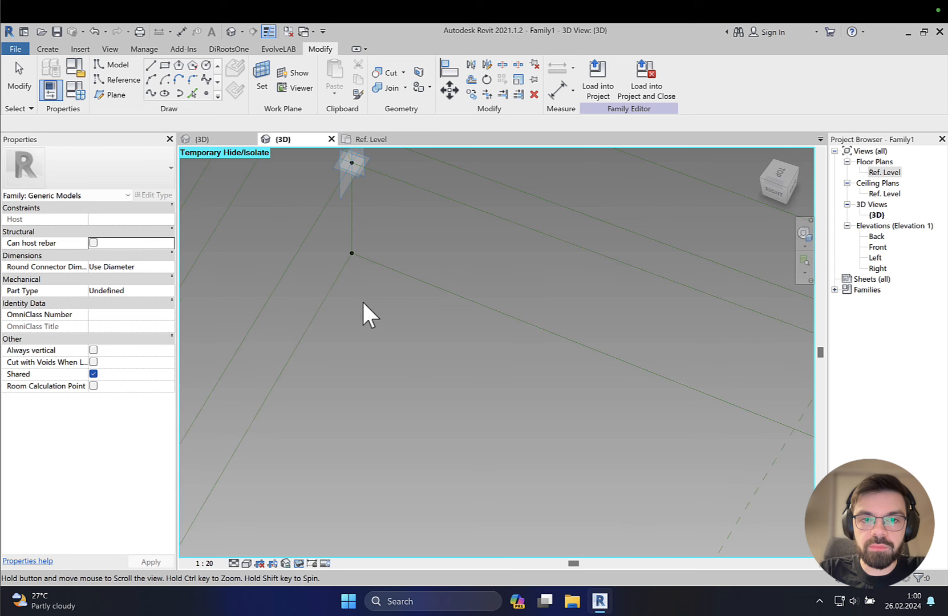
pyautogui.moveTo(327, 245); pyautogui.dragTo(377, 292)
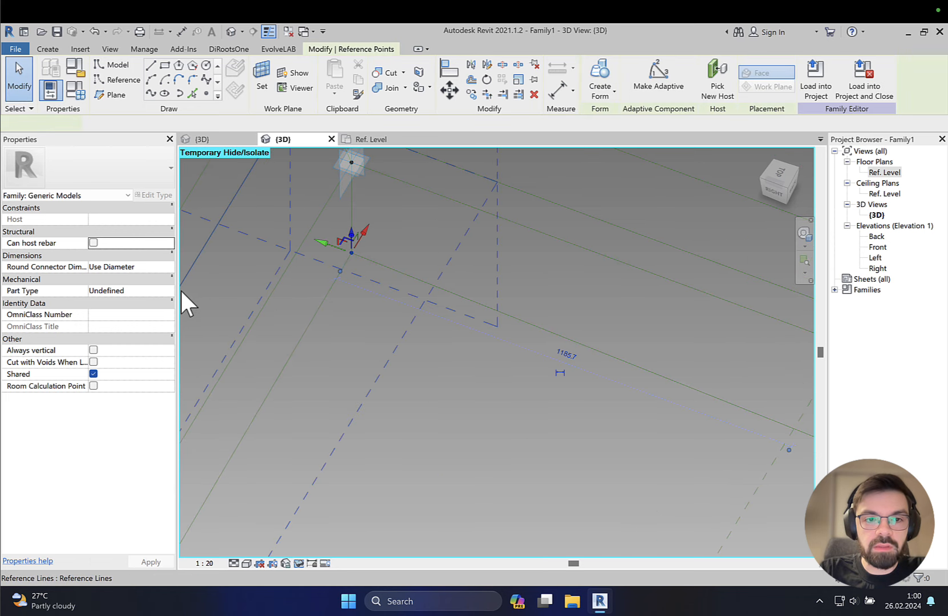
pyautogui.click(172, 362)
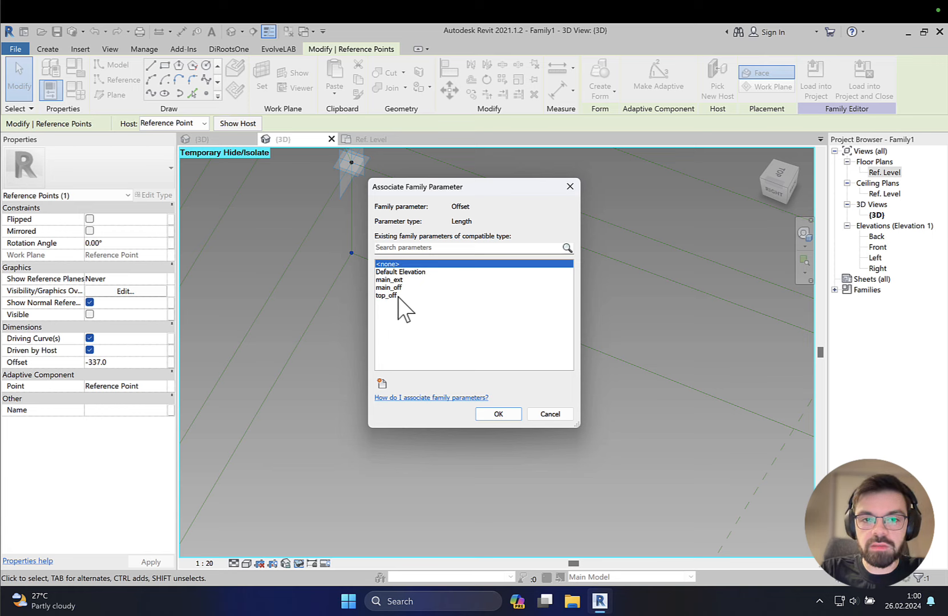
pyautogui.click(382, 383)
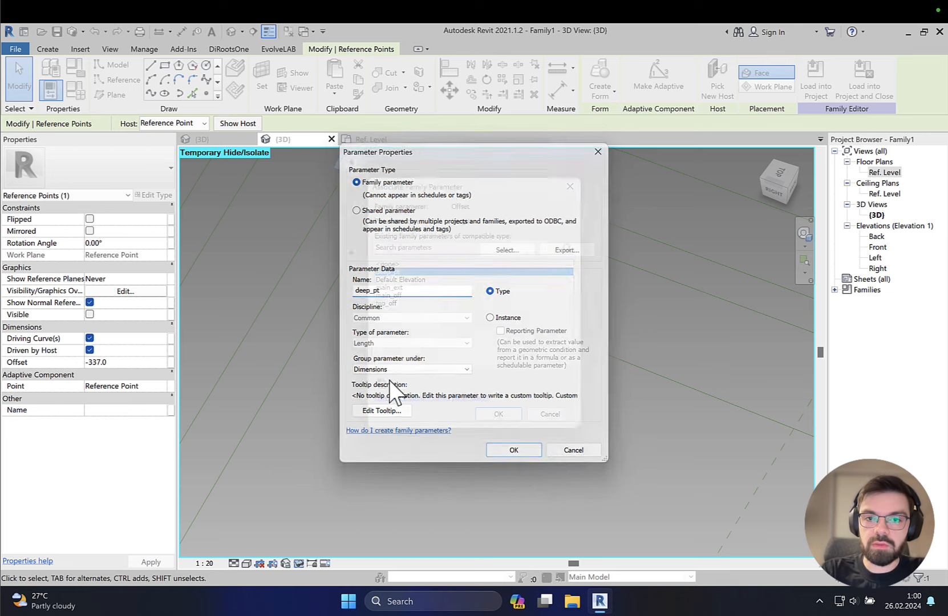
pyautogui.press('Return')
pyautogui.click(494, 414)
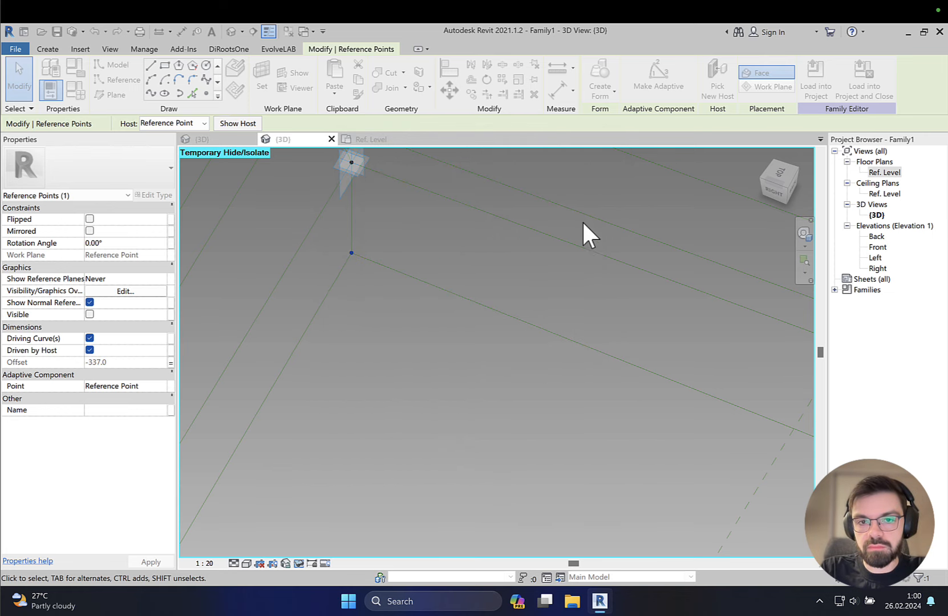
# Step: Set the deep_pt parameter to -1000 in the family types and clear the selection
pyautogui.click(75, 90)
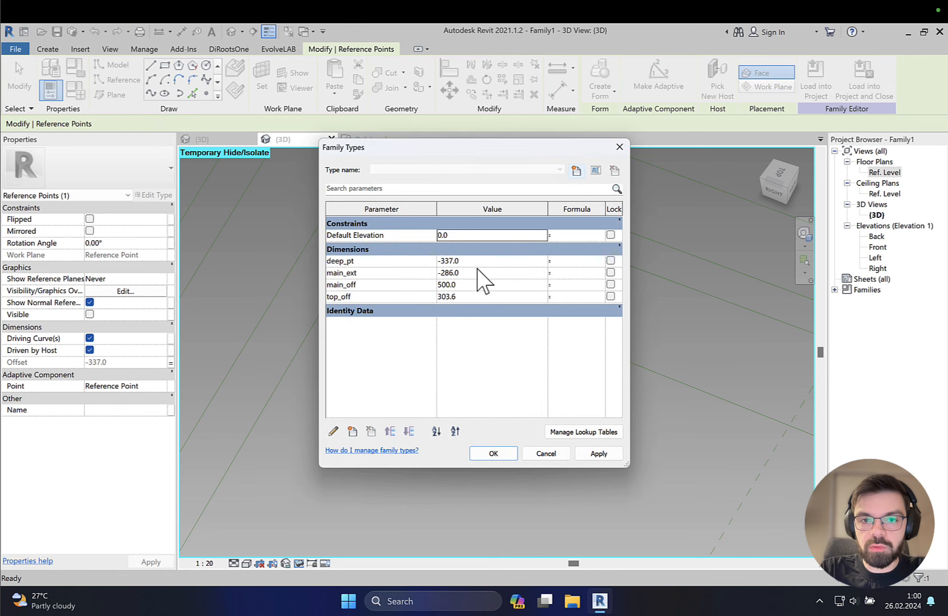
pyautogui.click(481, 262)
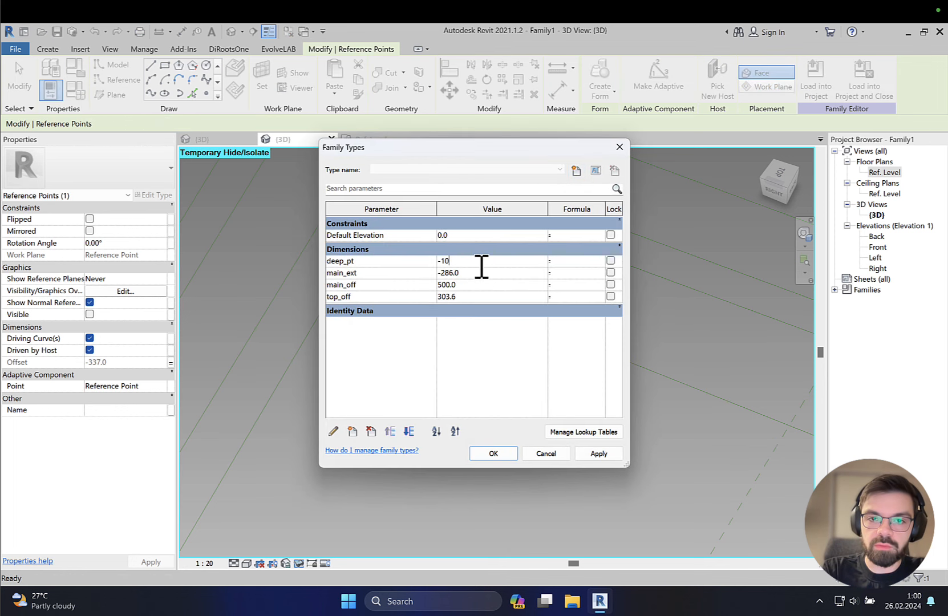
pyautogui.click(494, 454)
pyautogui.click(502, 352)
# Step: Select the other three lower hosted points and associate their Offset with the deep_pt parameter
pyautogui.keyDown('shift'); pyautogui.moveTo(502, 352); pyautogui.dragTo(432, 379, button='middle'); pyautogui.keyUp('shift')
pyautogui.click(508, 279)
pyautogui.scroll(2, 537, 251)
pyautogui.scroll(2, 537, 251)
pyautogui.moveTo(476, 194); pyautogui.dragTo(473, 307, button='middle')
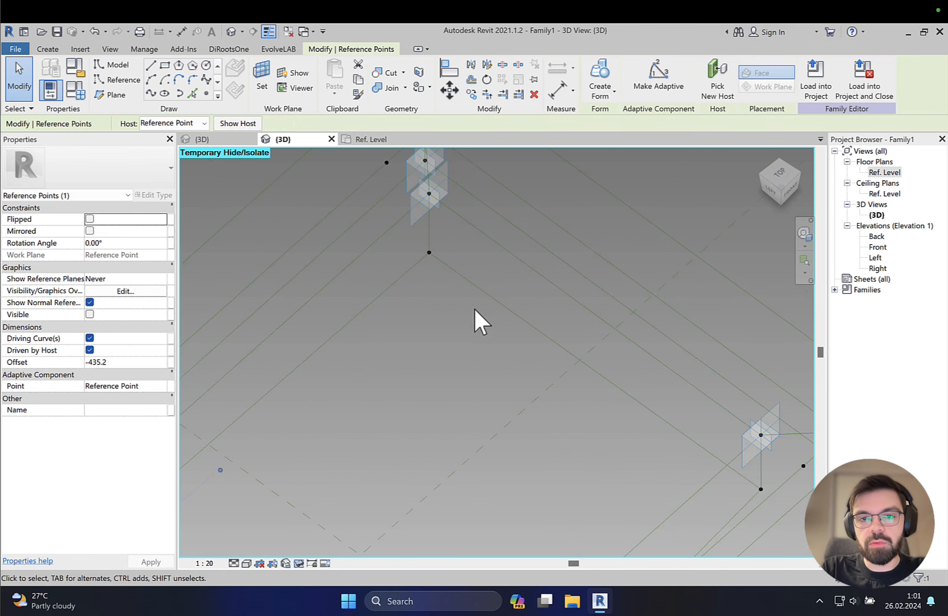
pyautogui.click(429, 252)
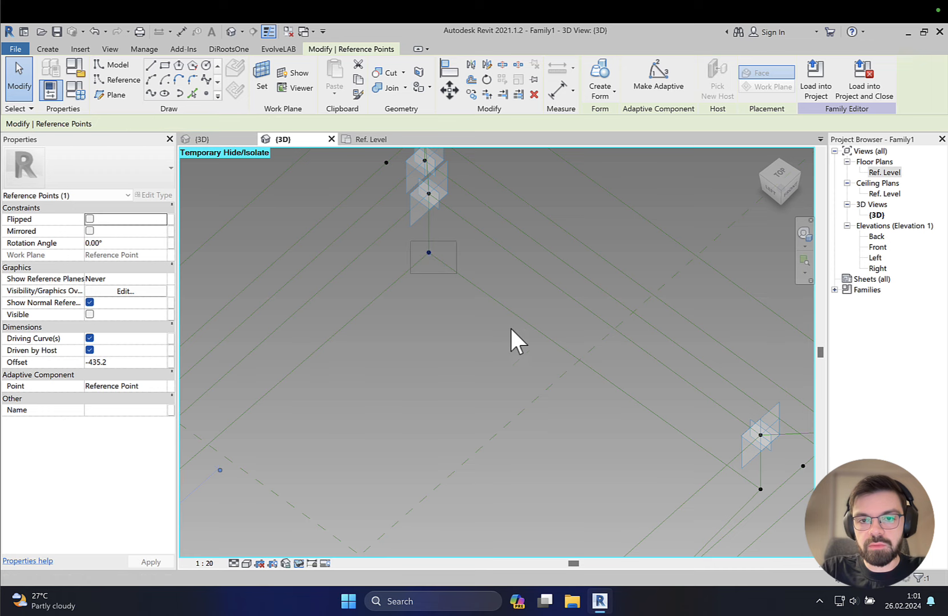
pyautogui.moveTo(589, 382); pyautogui.dragTo(349, 235, button='middle')
pyautogui.keyDown('ctrl'); pyautogui.click(501, 337); pyautogui.keyUp('ctrl')
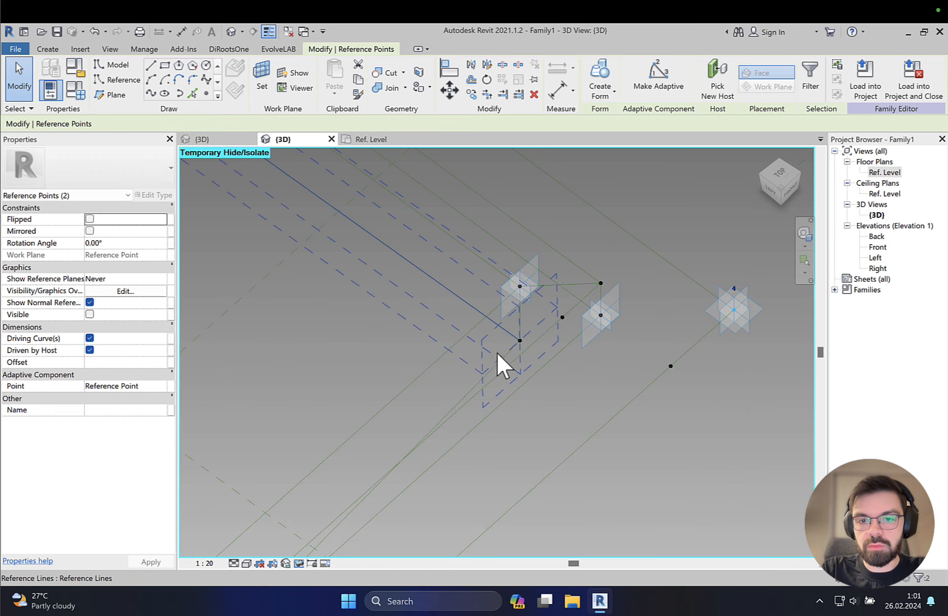
pyautogui.keyDown('ctrl'); pyautogui.click(527, 336); pyautogui.keyUp('ctrl')
pyautogui.click(172, 362)
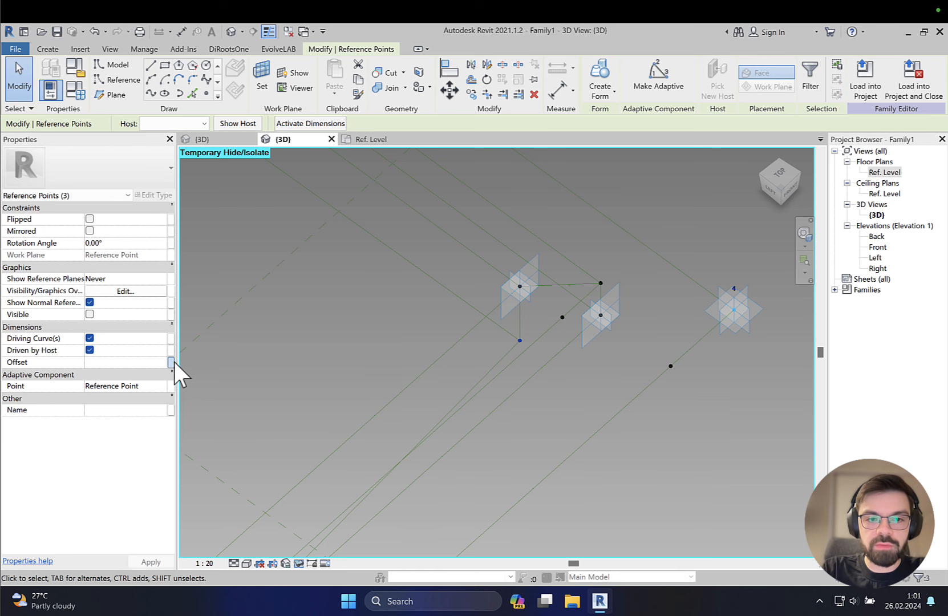
pyautogui.click(407, 273)
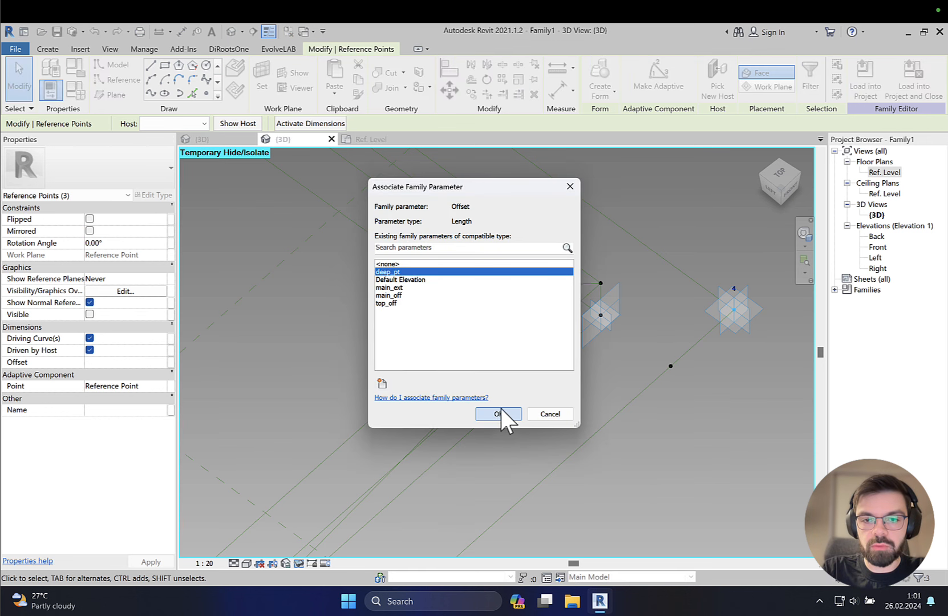
pyautogui.click(497, 413)
pyautogui.scroll(3, 560, 336)
pyautogui.moveTo(542, 336); pyautogui.dragTo(454, 356, button='middle')
pyautogui.keyDown('shift'); pyautogui.moveTo(454, 355); pyautogui.dragTo(450, 361, button='middle'); pyautogui.keyUp('shift')
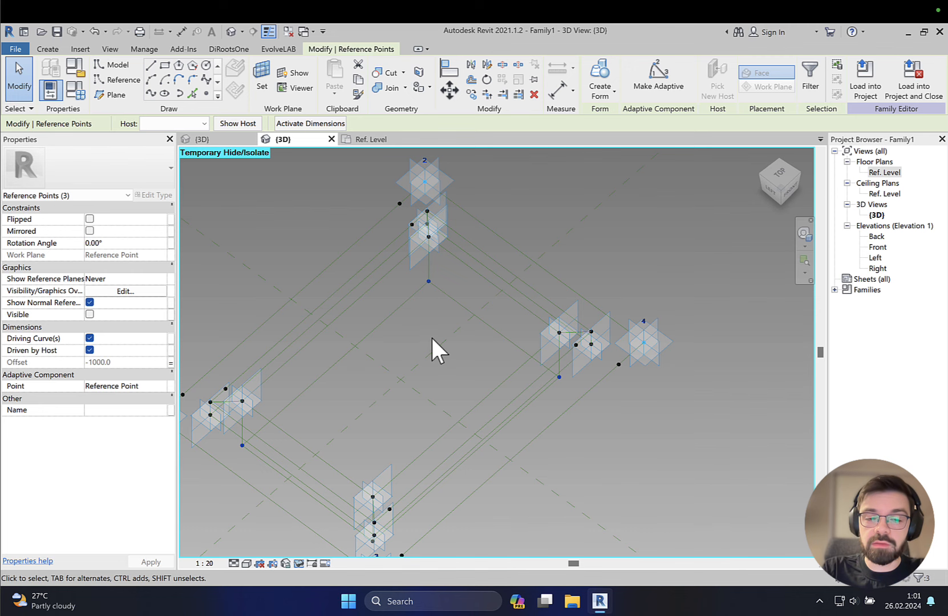
pyautogui.press('super')
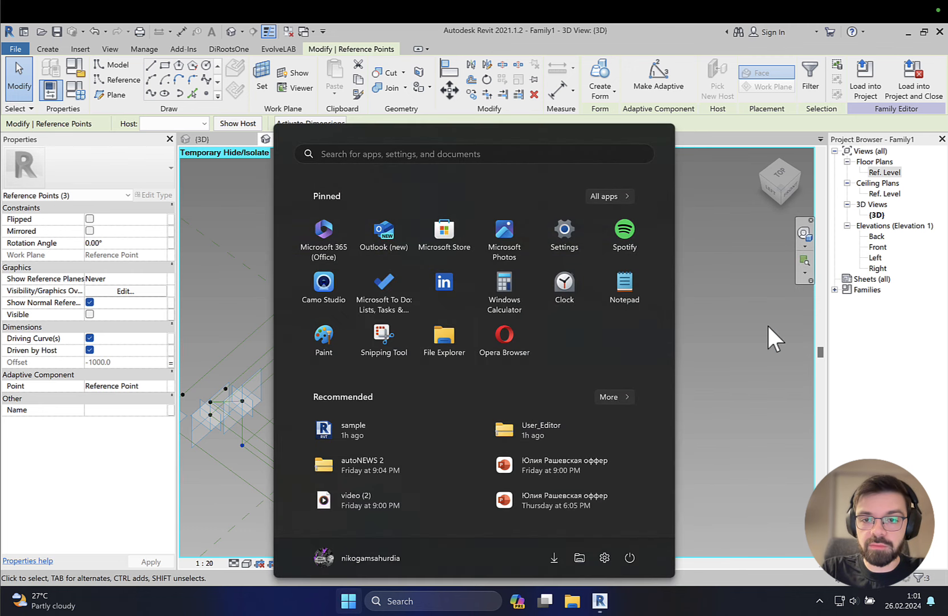
pyautogui.press('Escape')
# Step: Create a form from the four reference lines of the vertical inner rectangle between adaptive points 1 and 2, and delete its extruded edge to leave a flat surface
pyautogui.keyDown('shift'); pyautogui.moveTo(637, 325); pyautogui.dragTo(365, 238, button='middle'); pyautogui.keyUp('shift')
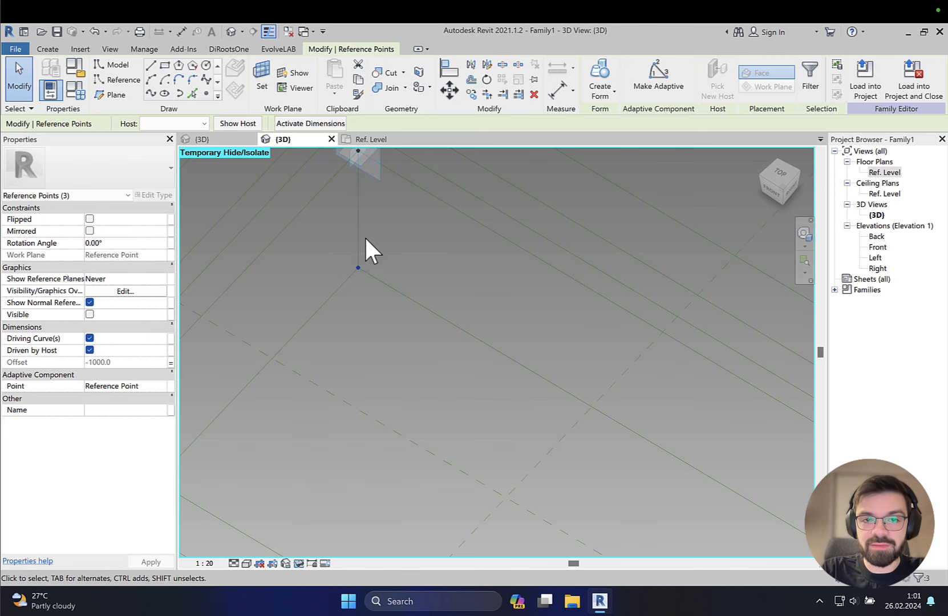
pyautogui.click(362, 237)
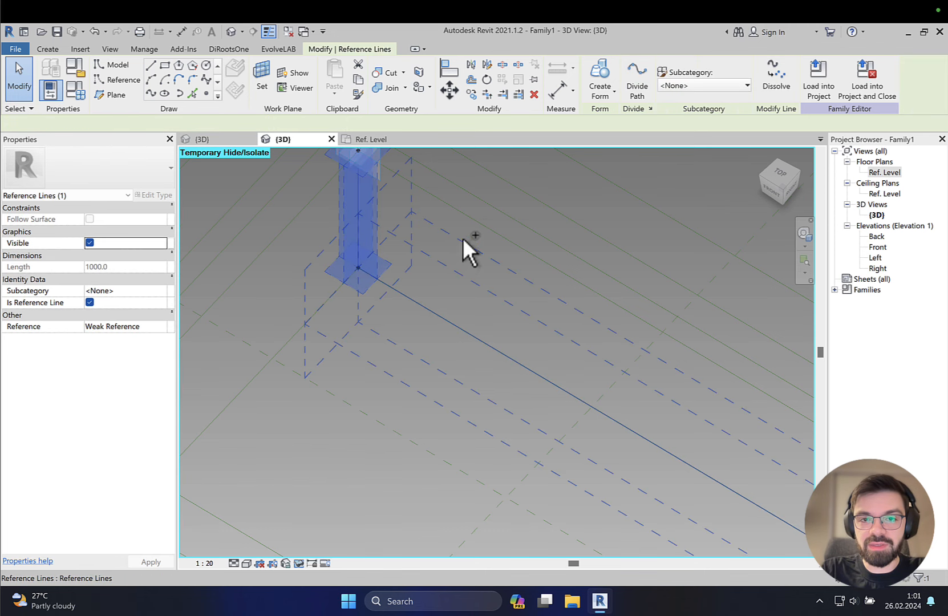
pyautogui.keyDown('ctrl'); pyautogui.click(475, 226); pyautogui.keyUp('ctrl')
pyautogui.moveTo(475, 223); pyautogui.dragTo(513, 358, button='middle')
pyautogui.scroll(-1, 582, 362)
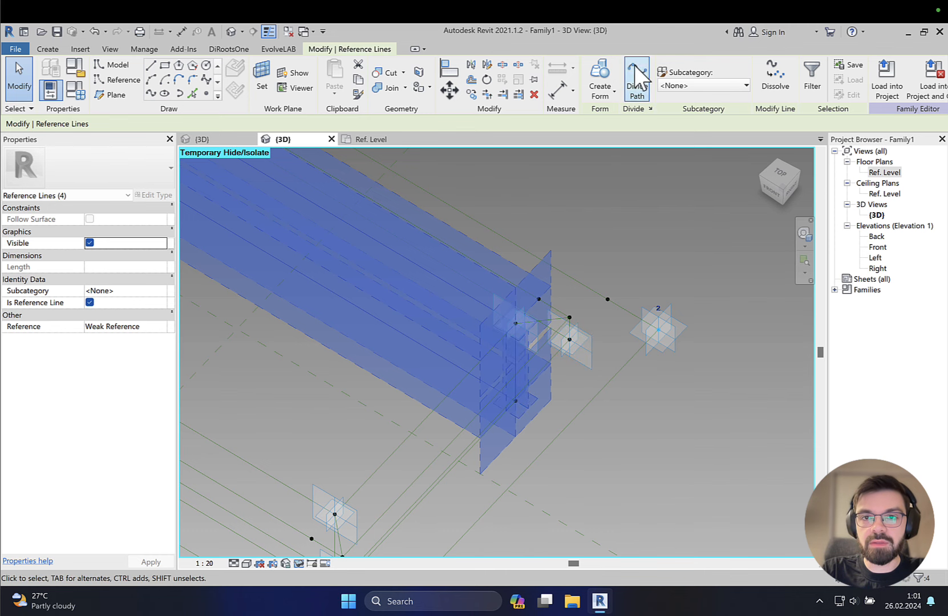
pyautogui.click(679, 484)
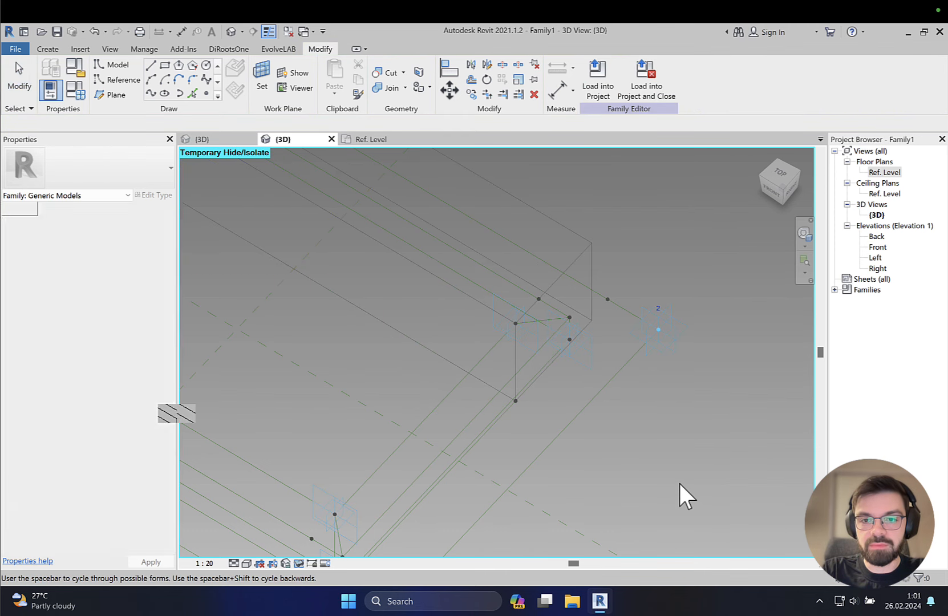
pyautogui.click(545, 216)
pyautogui.press('Delete')
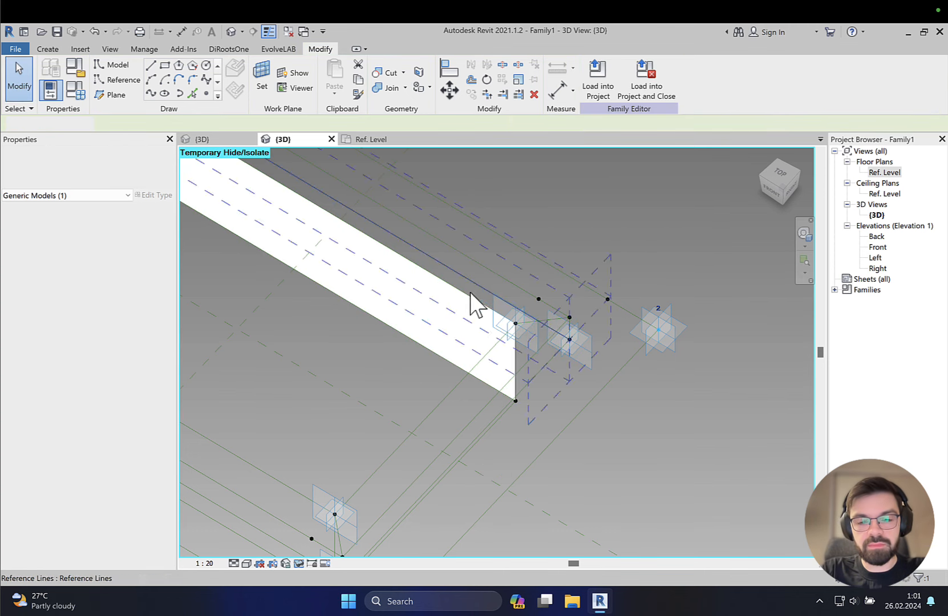
pyautogui.keyDown('shift'); pyautogui.moveTo(509, 301); pyautogui.dragTo(317, 253, button='middle'); pyautogui.keyUp('shift')
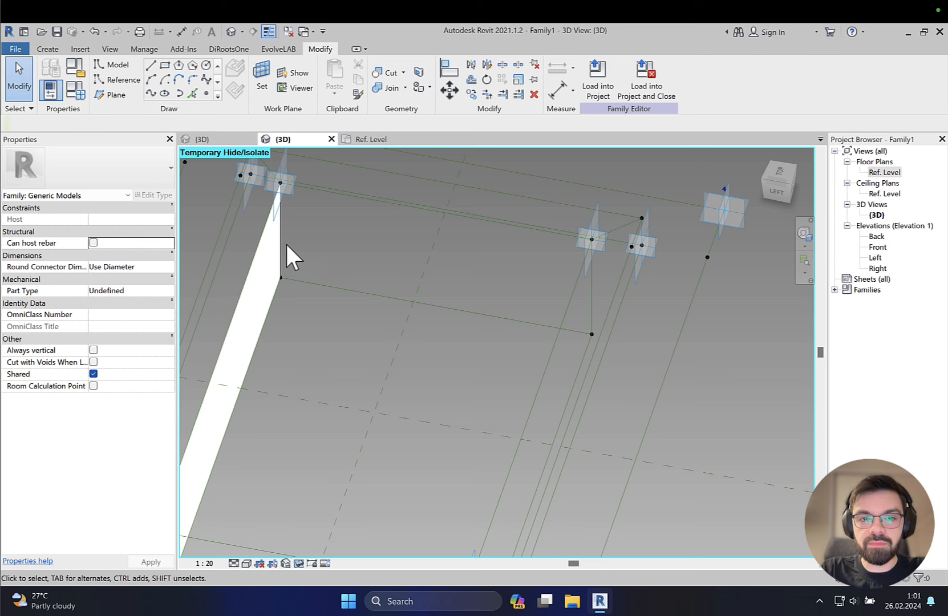
# Step: Create a form from the reference lines of the vertical inner rectangle between adaptive points 2 and 4 and delete its extrusion, keeping a flat surface
pyautogui.click(345, 209)
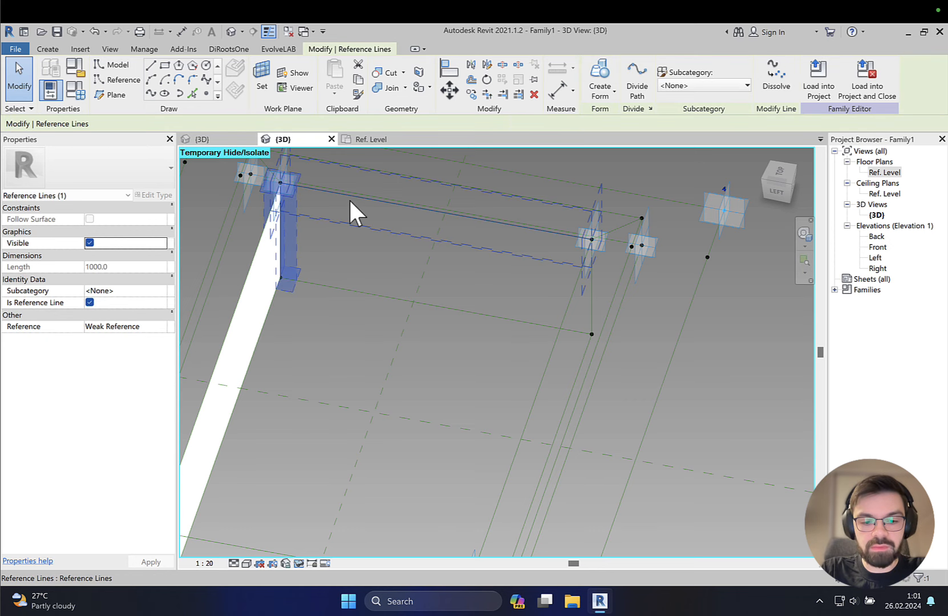
pyautogui.keyDown('ctrl'); pyautogui.click(592, 303); pyautogui.keyUp('ctrl')
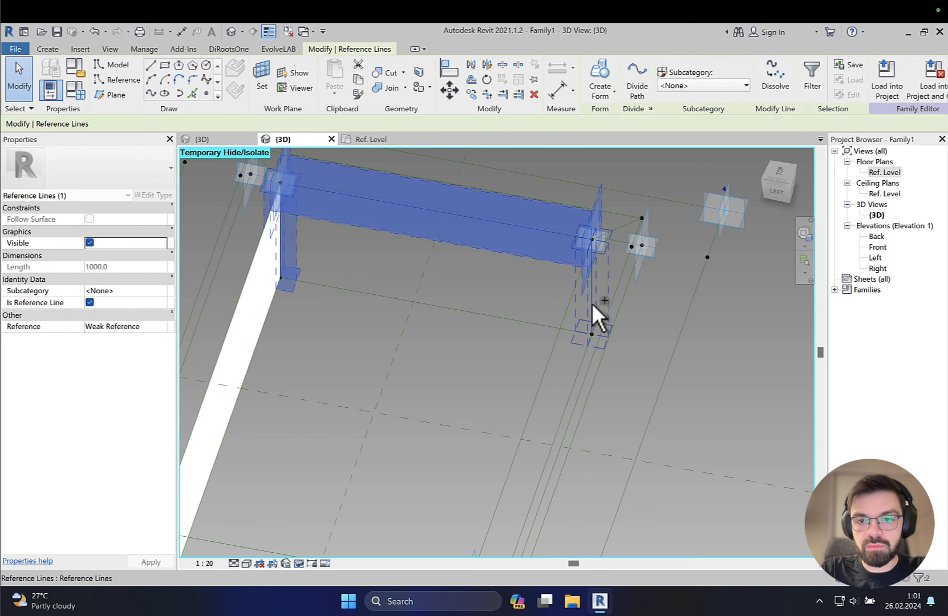
pyautogui.click(596, 71)
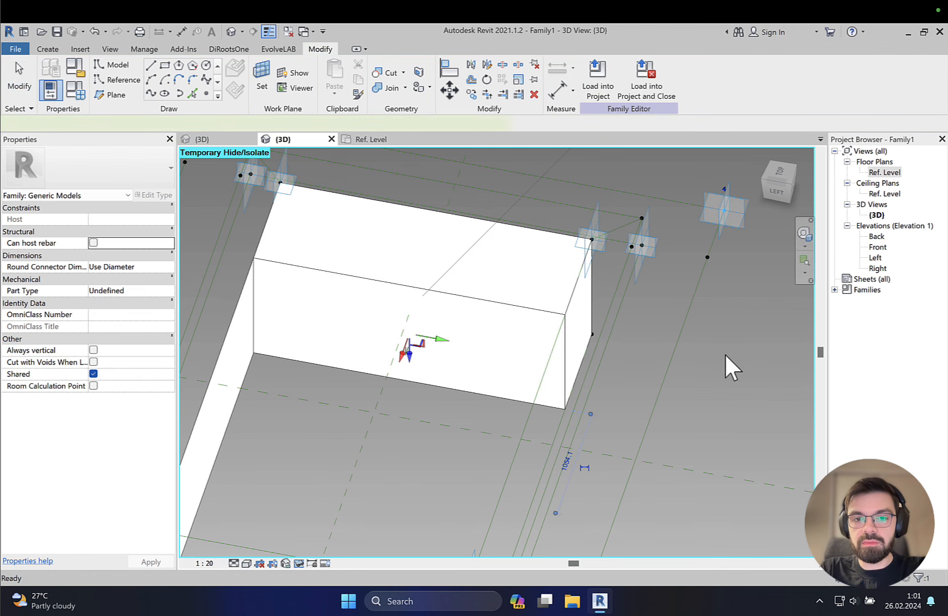
pyautogui.press('Delete')
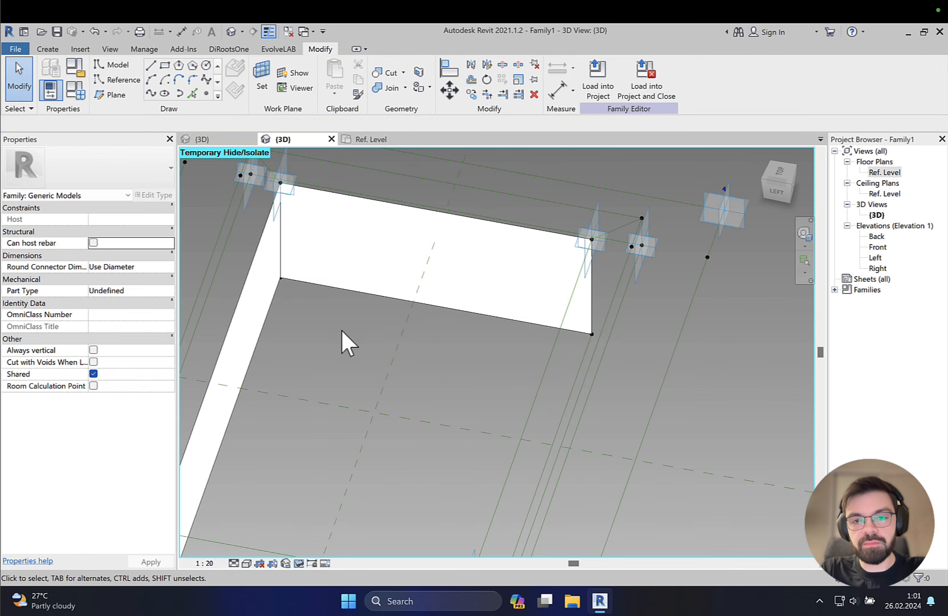
# Step: Build a flat vertical surface from the inner reference lines between adaptive points 3 and 4, removing the form's extruded part
pyautogui.keyDown('shift'); pyautogui.moveTo(340, 328); pyautogui.dragTo(520, 322, button='middle'); pyautogui.keyUp('shift')
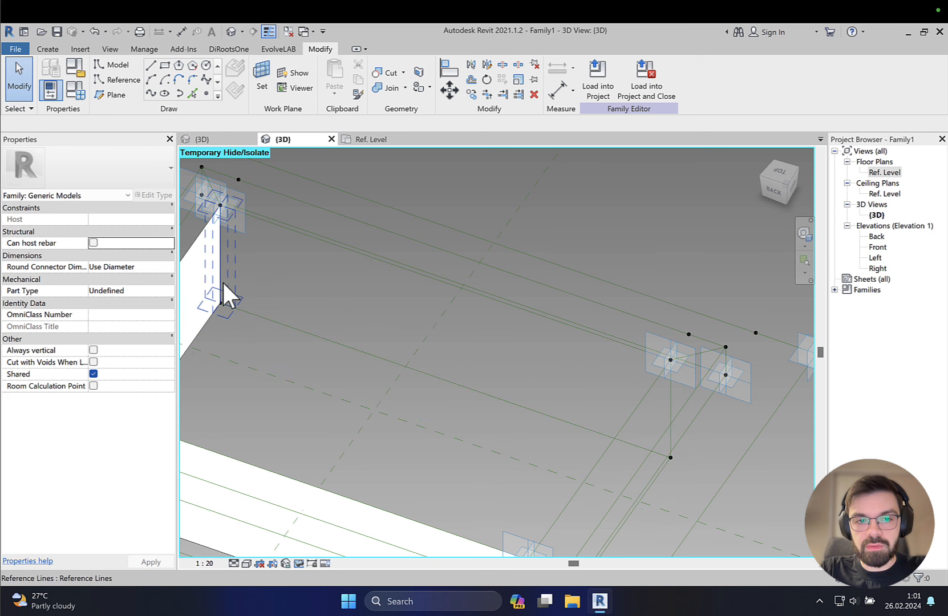
pyautogui.click(240, 279)
pyautogui.click(331, 246)
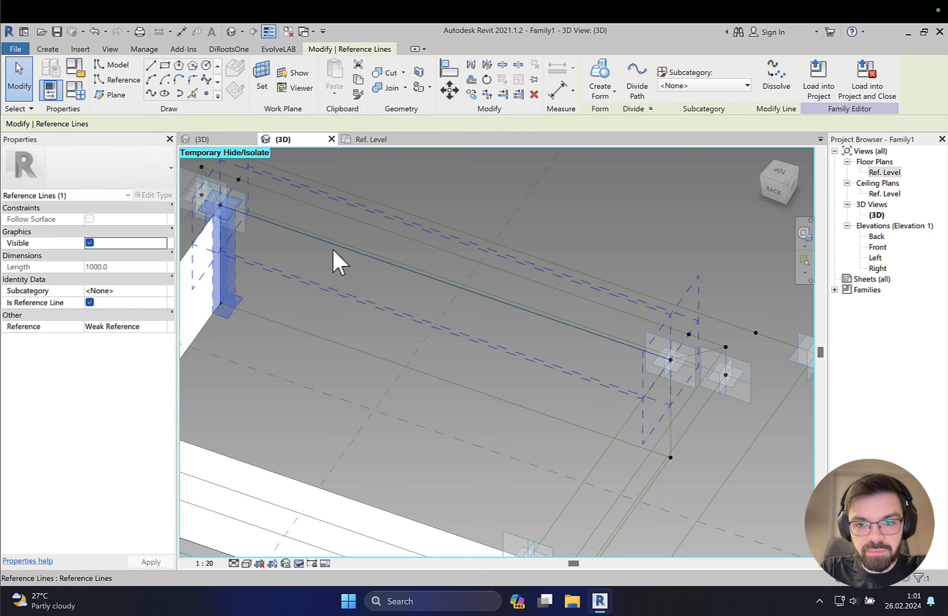
pyautogui.keyDown('ctrl'); pyautogui.click(668, 415); pyautogui.keyUp('ctrl')
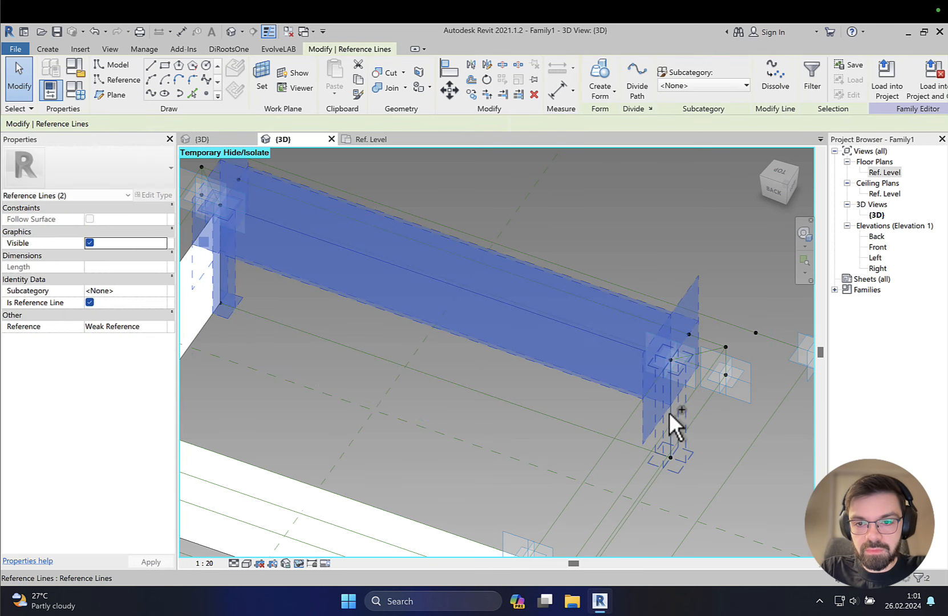
pyautogui.keyDown('ctrl'); pyautogui.click(585, 424); pyautogui.keyUp('ctrl')
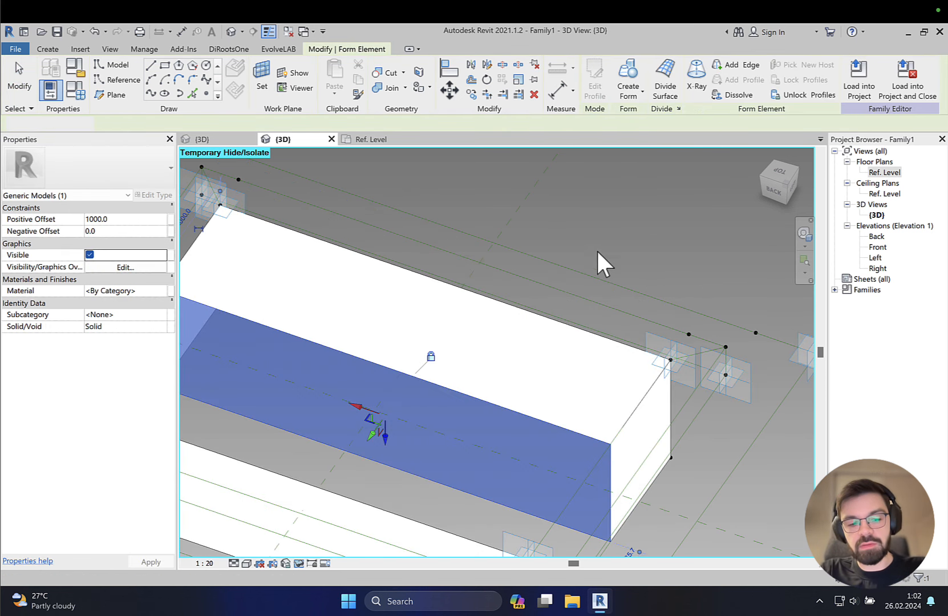
pyautogui.press('Escape')
# Step: Create a form from the four inner reference lines between adaptive points 1 and 3, and reduce it to a flat vertical surface
pyautogui.keyDown('shift'); pyautogui.moveTo(556, 269); pyautogui.dragTo(387, 275, button='middle'); pyautogui.keyUp('shift')
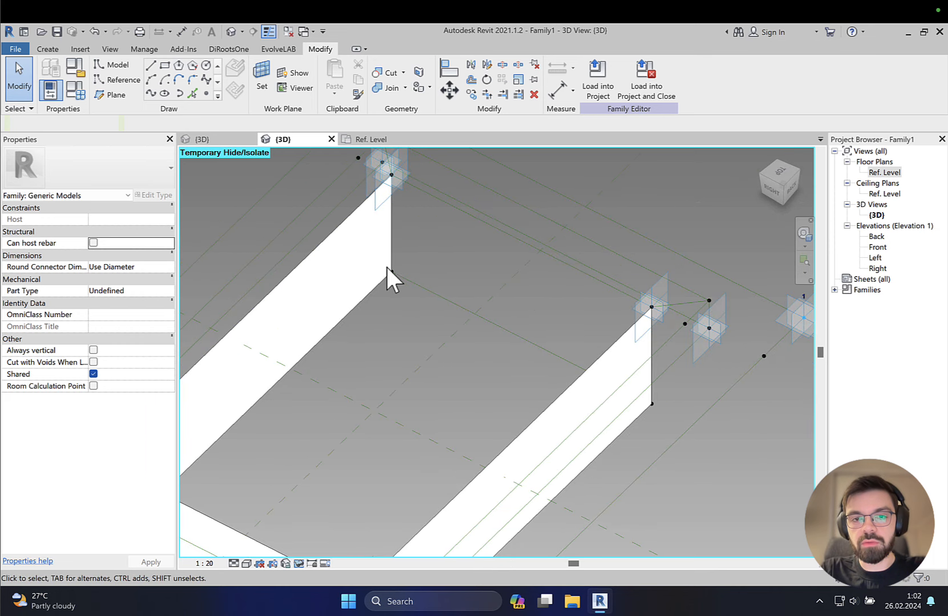
pyautogui.click(393, 257)
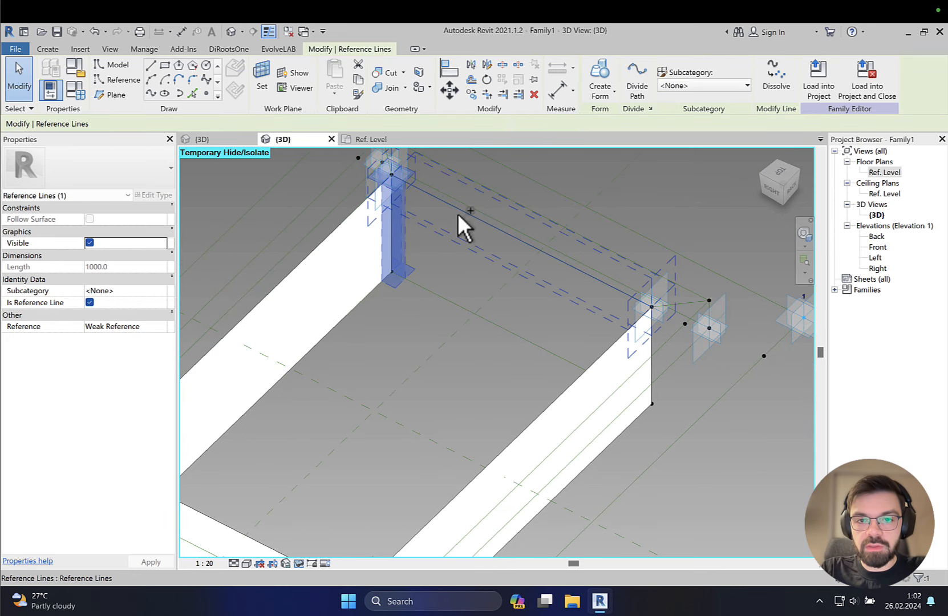
pyautogui.keyDown('ctrl'); pyautogui.click(431, 294); pyautogui.keyUp('ctrl')
pyautogui.keyDown('ctrl'); pyautogui.click(431, 294); pyautogui.keyUp('ctrl')
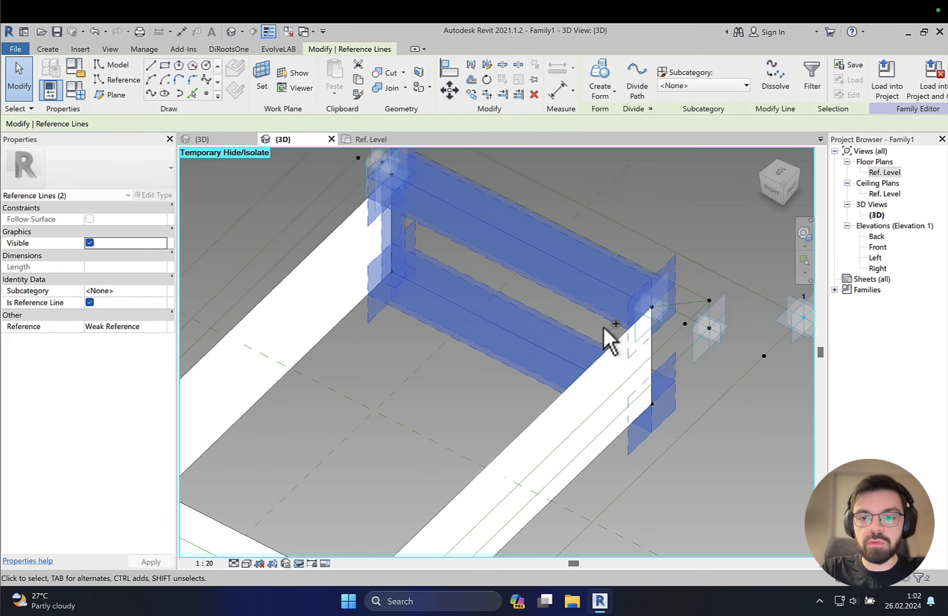
pyautogui.keyDown('ctrl'); pyautogui.click(653, 342); pyautogui.keyUp('ctrl')
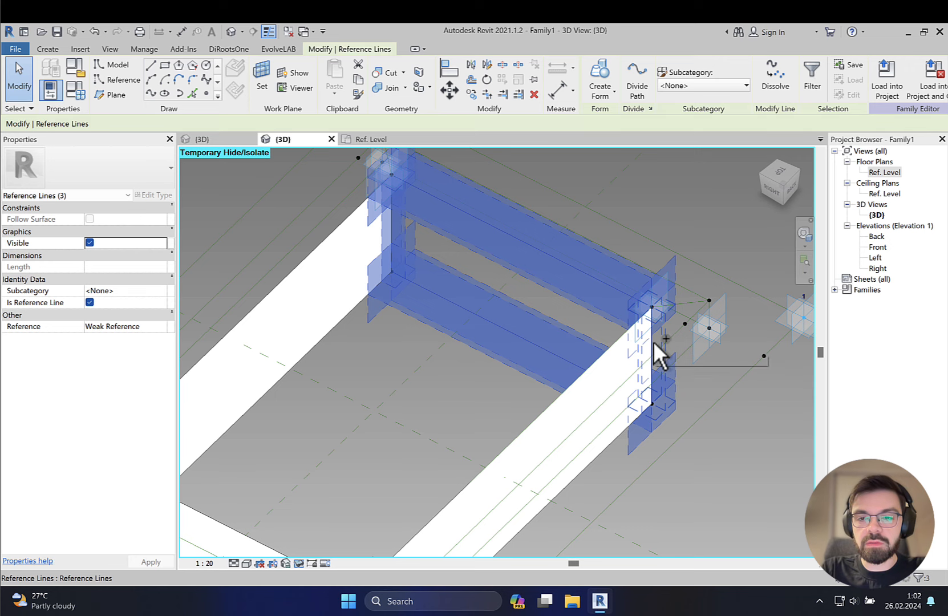
pyautogui.keyDown('shift'); pyautogui.moveTo(404, 368); pyautogui.dragTo(479, 354, button='middle'); pyautogui.keyUp('shift')
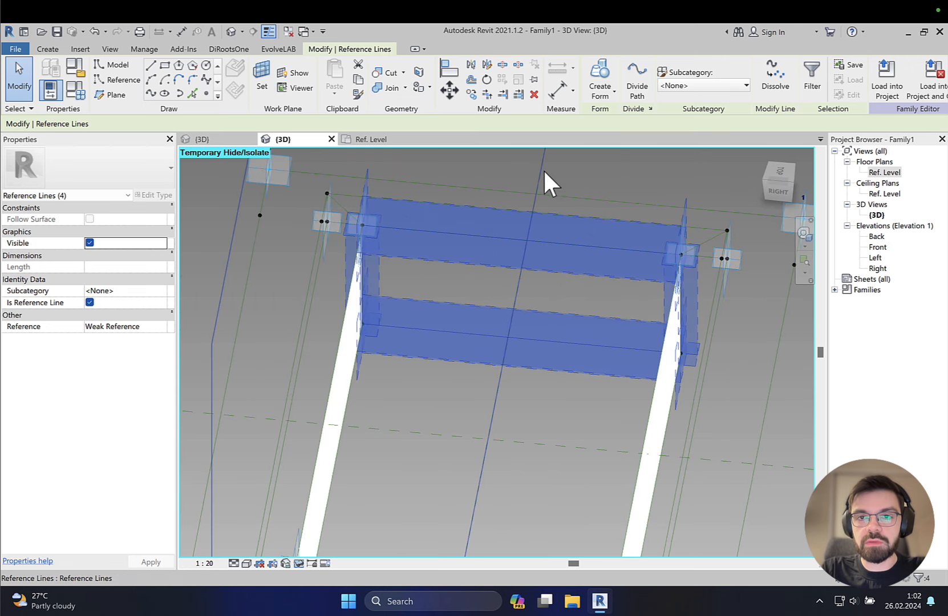
pyautogui.click(604, 78)
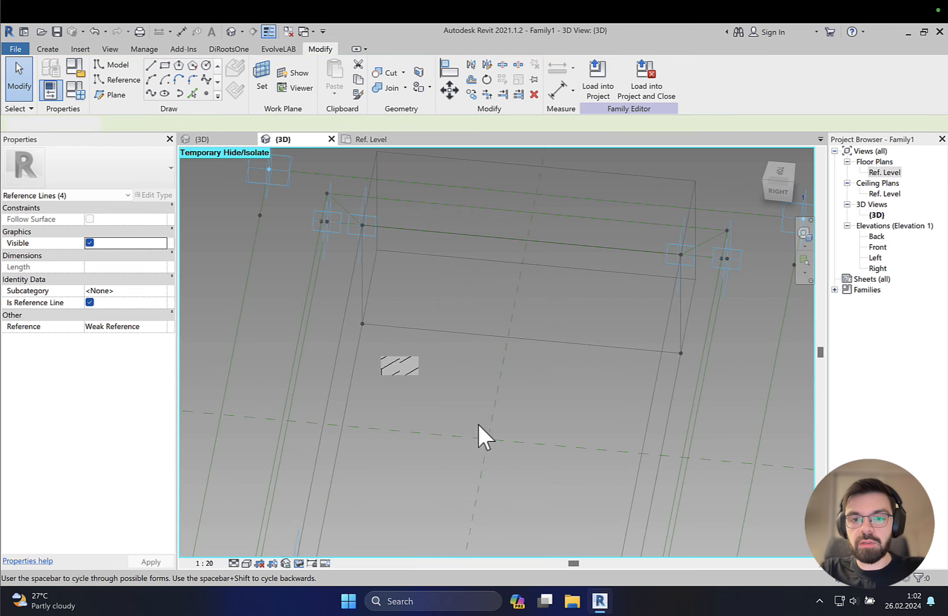
pyautogui.click(437, 481)
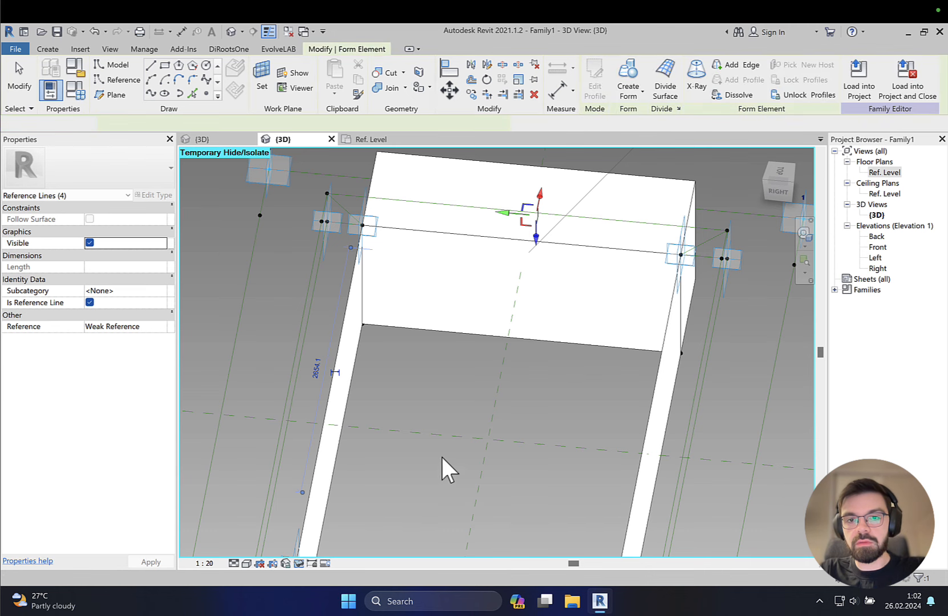
pyautogui.click(455, 383)
# Step: Reset the temporary hide/isolate so the whole frame is shown again
pyautogui.scroll(-5, 454, 384)
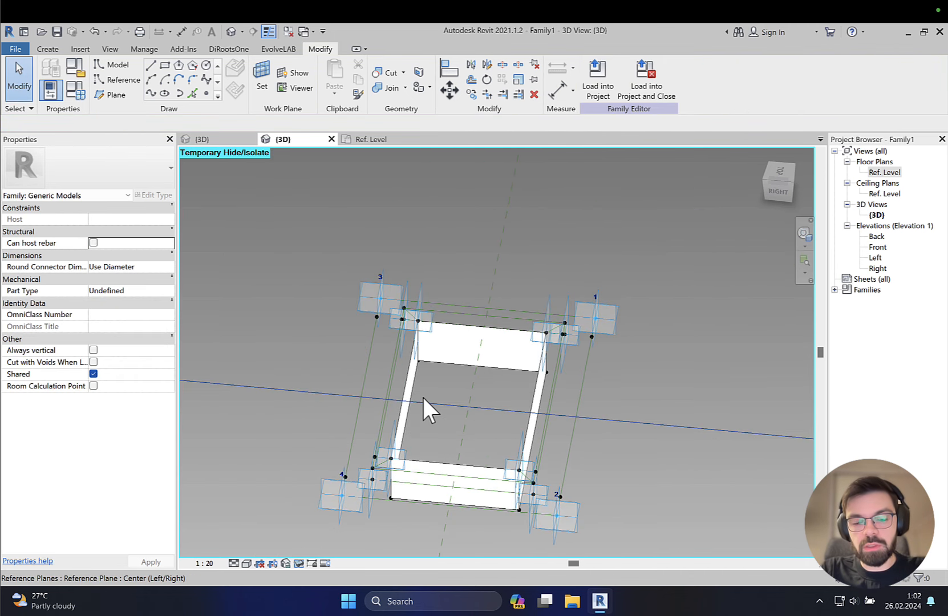
pyautogui.keyDown('shift'); pyautogui.moveTo(437, 403); pyautogui.dragTo(449, 353, button='middle'); pyautogui.keyUp('shift')
pyautogui.click(299, 564)
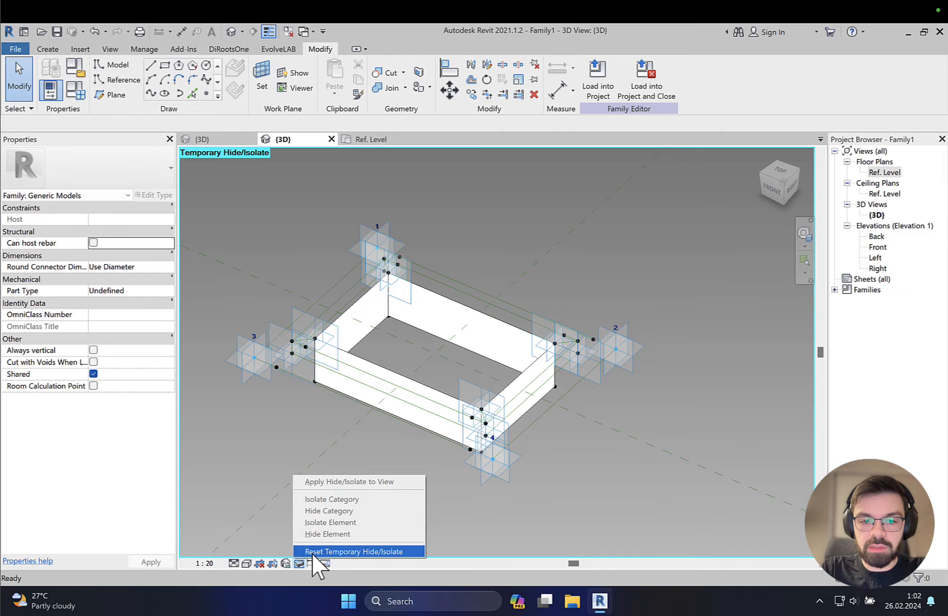
pyautogui.click(313, 552)
# Step: Create a form from the four outer reference lines between adaptive points 2 and 4, and delete its extruded edges to leave a flat frame surface
pyautogui.keyDown('shift'); pyautogui.moveTo(433, 406); pyautogui.dragTo(512, 319, button='middle'); pyautogui.keyUp('shift')
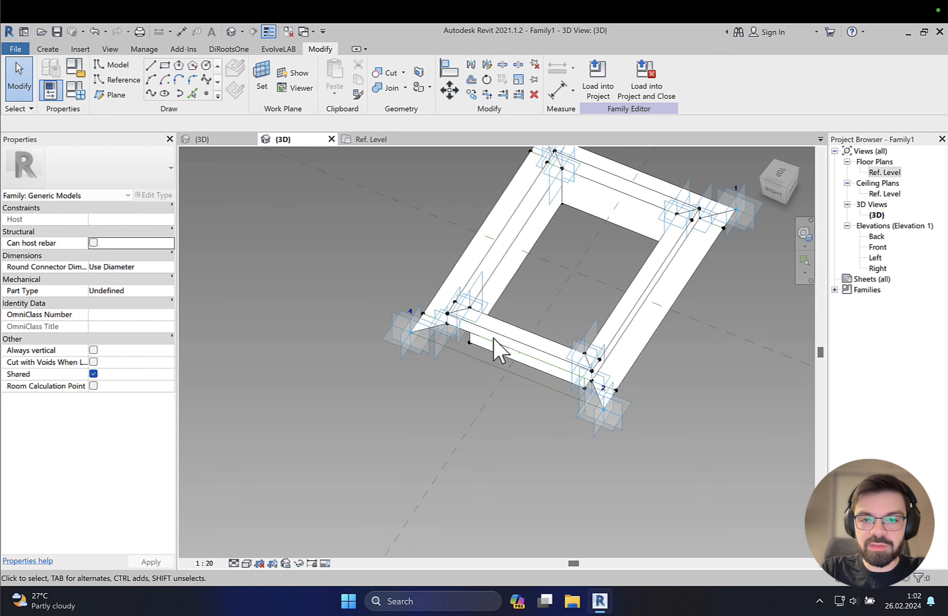
pyautogui.scroll(5, 499, 349)
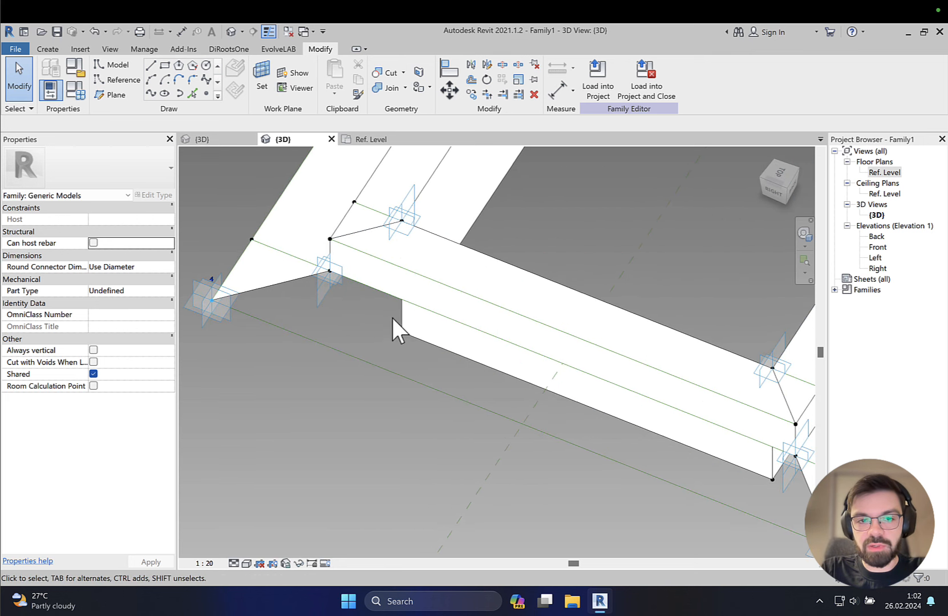
pyautogui.click(268, 287)
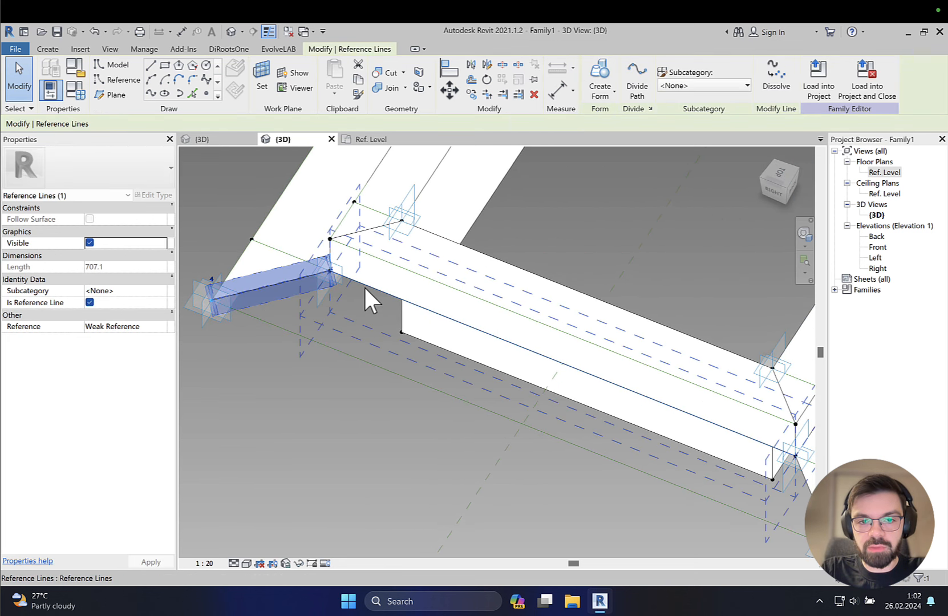
pyautogui.keyDown('ctrl'); pyautogui.click(364, 357); pyautogui.keyUp('ctrl')
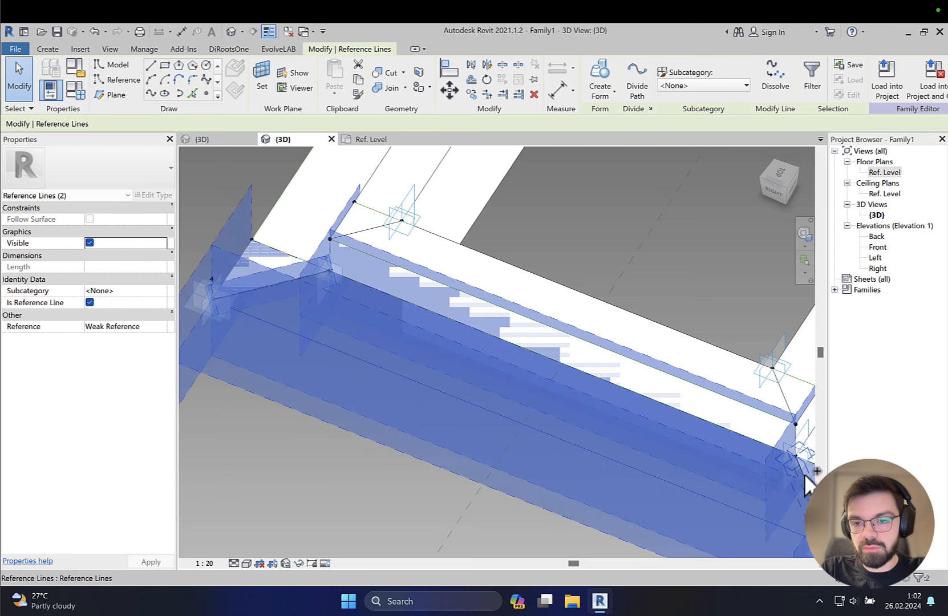
pyautogui.keyDown('ctrl'); pyautogui.click(804, 478); pyautogui.keyUp('ctrl')
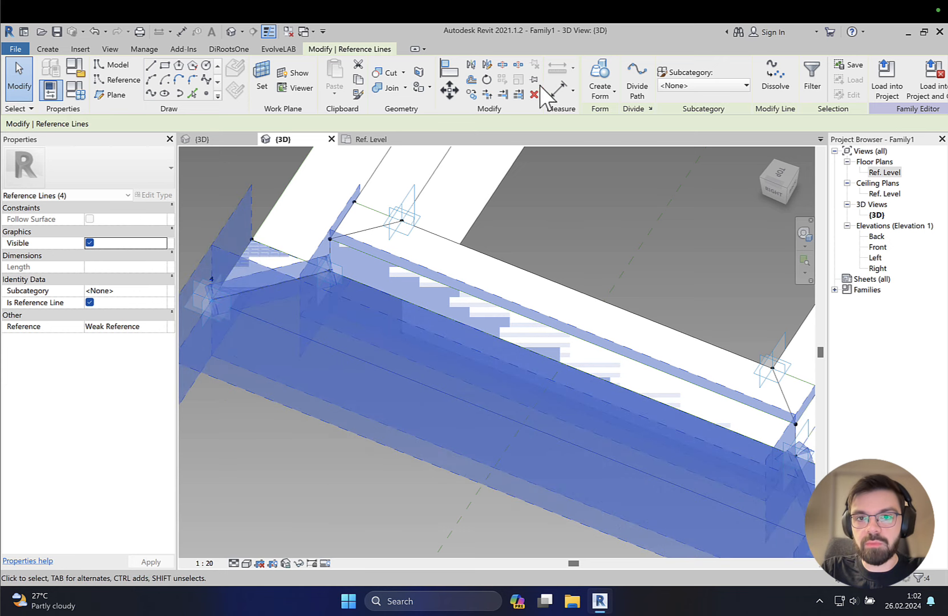
pyautogui.click(600, 80)
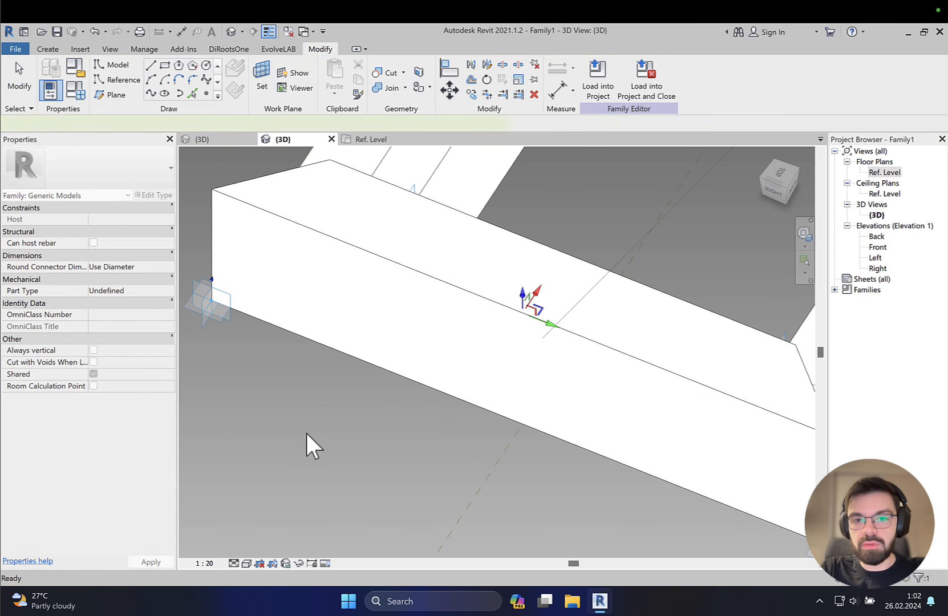
pyautogui.press('Delete')
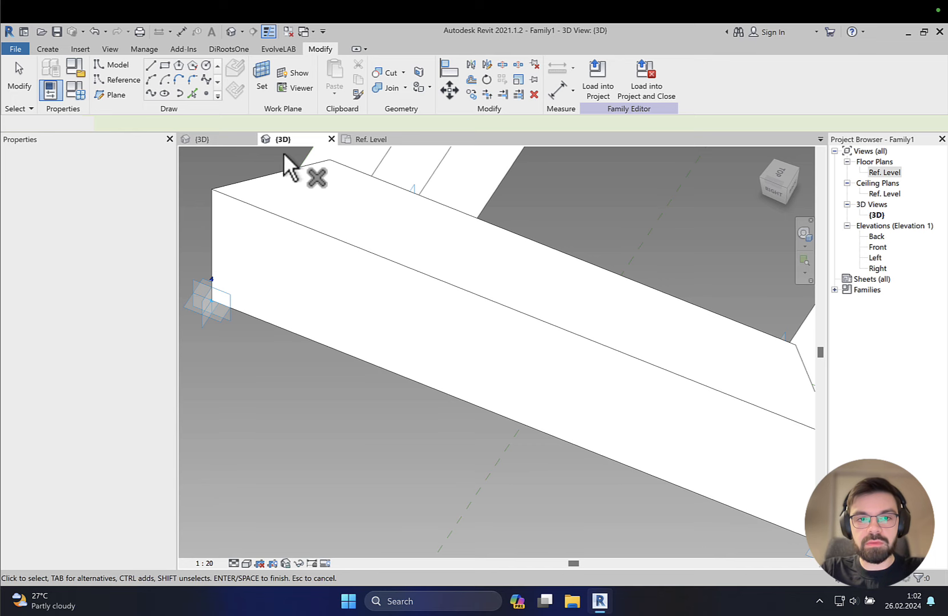
pyautogui.click(270, 176)
pyautogui.press('Return')
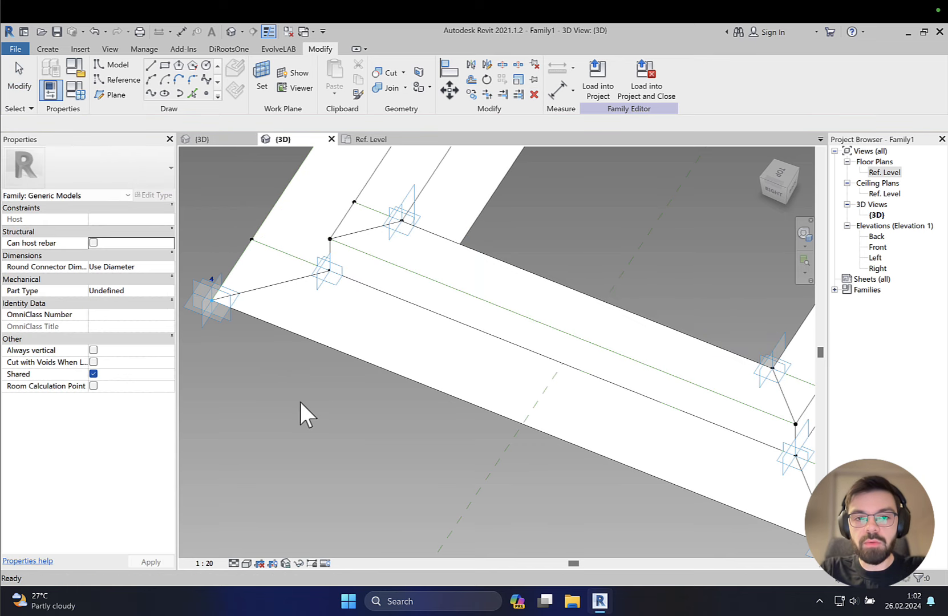
pyautogui.scroll(-5, 301, 397)
pyautogui.moveTo(365, 332); pyautogui.dragTo(367, 371, button='middle')
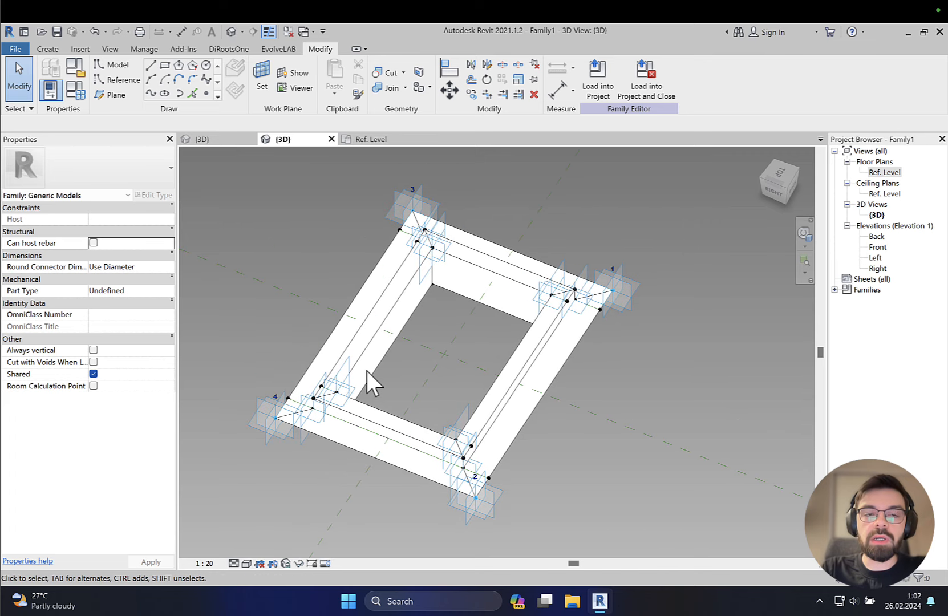
# Step: Create a new conceptual mass family from the Metric Mass template in the Conceptual Mass folder
pyautogui.click(17, 49)
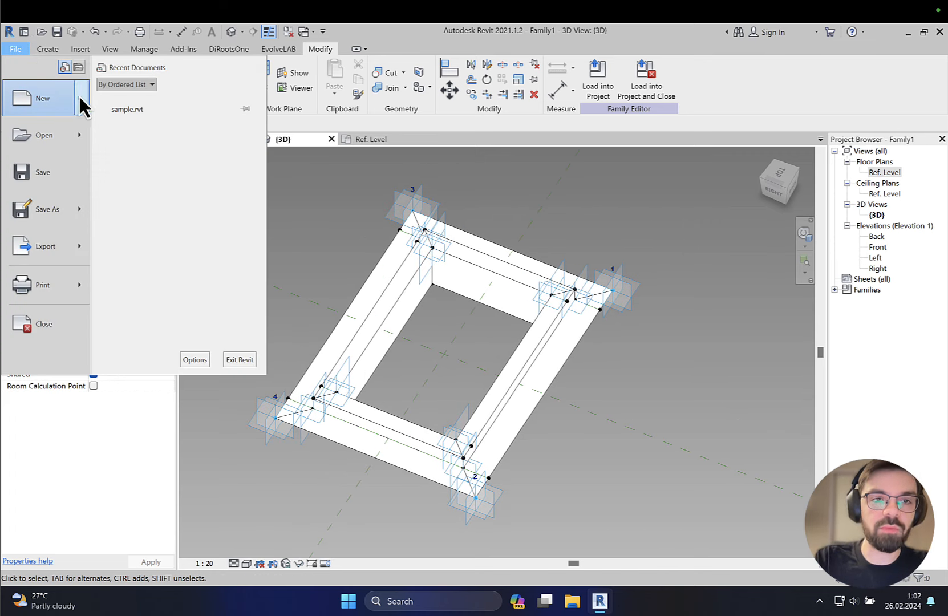
pyautogui.moveTo(80, 101)
pyautogui.click(150, 178)
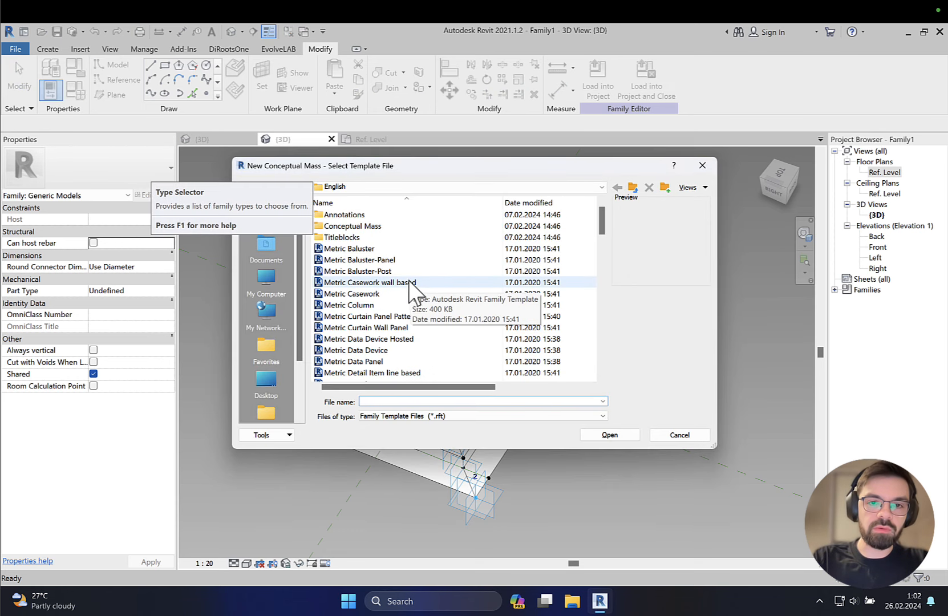
pyautogui.doubleClick(384, 227)
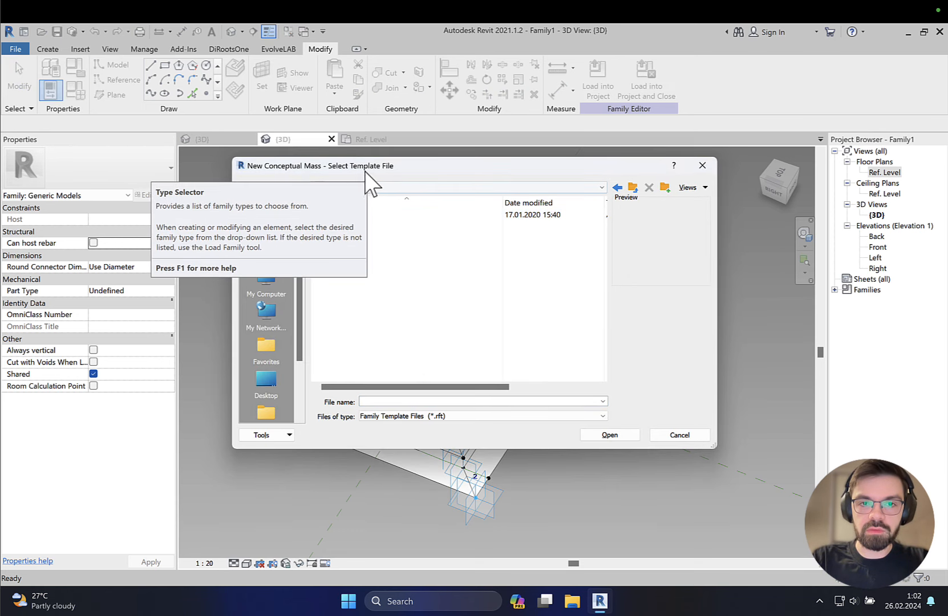
pyautogui.moveTo(368, 166); pyautogui.dragTo(507, 182)
pyautogui.click(492, 229)
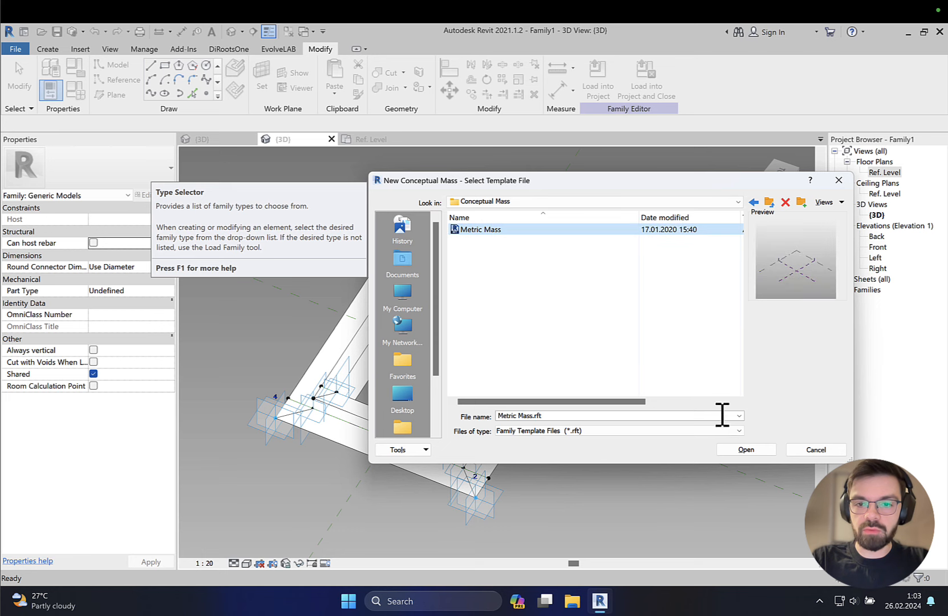
pyautogui.click(735, 449)
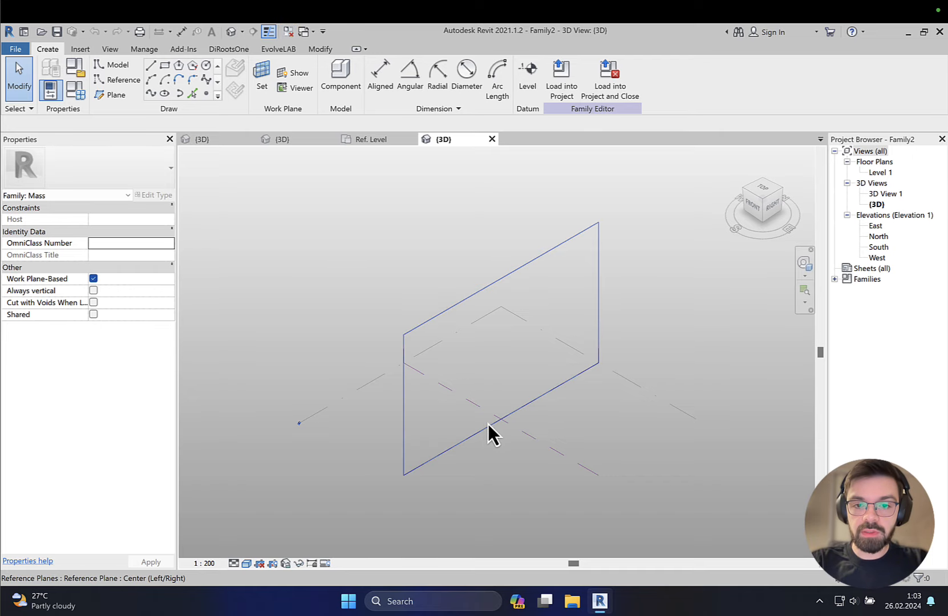
pyautogui.scroll(4, 488, 425)
pyautogui.press('l')
pyautogui.press('i')
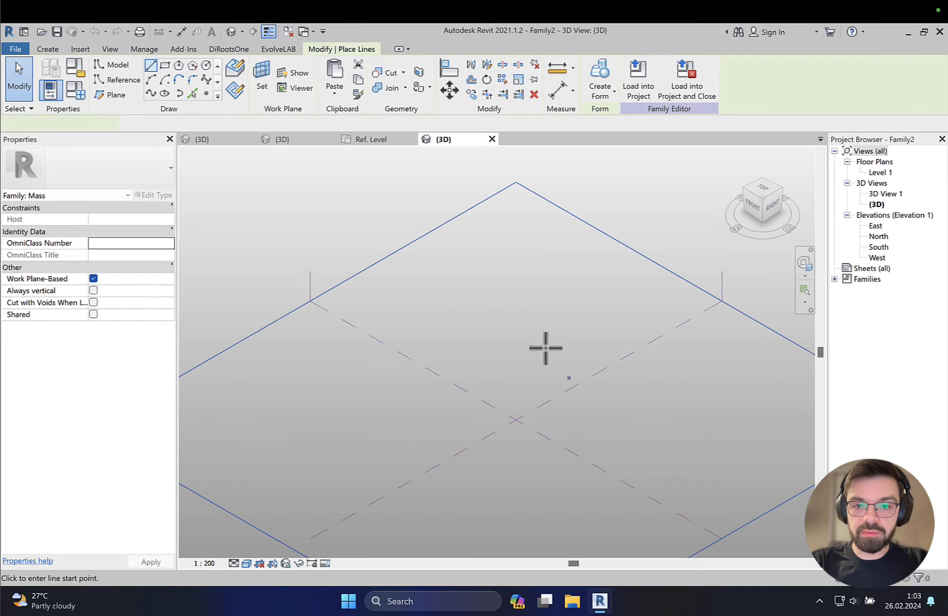
pyautogui.click(556, 342)
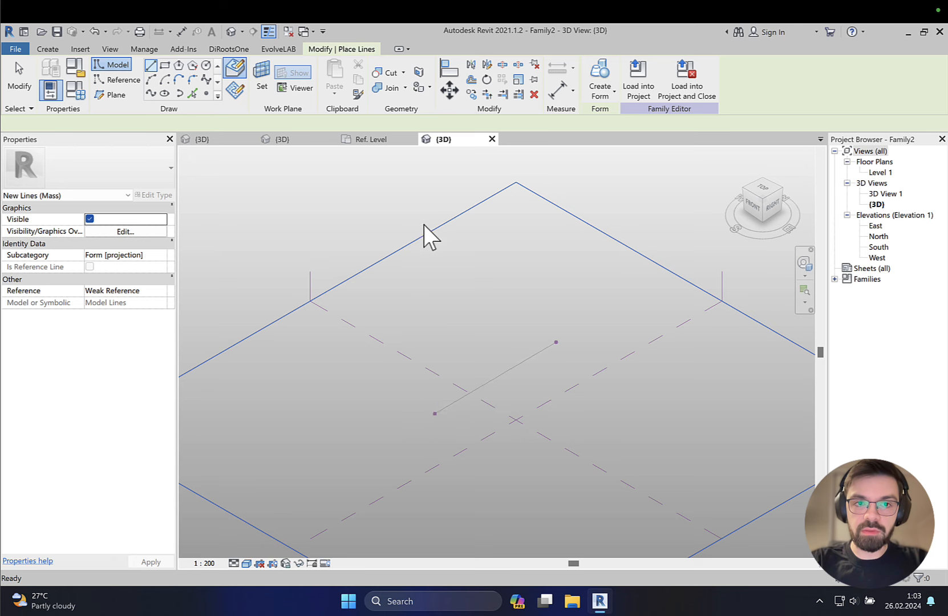
pyautogui.press('Escape')
# Step: Draw a straight model line about 32000 mm long on Level 1, with 3D Snapping turned off
pyautogui.click(150, 65)
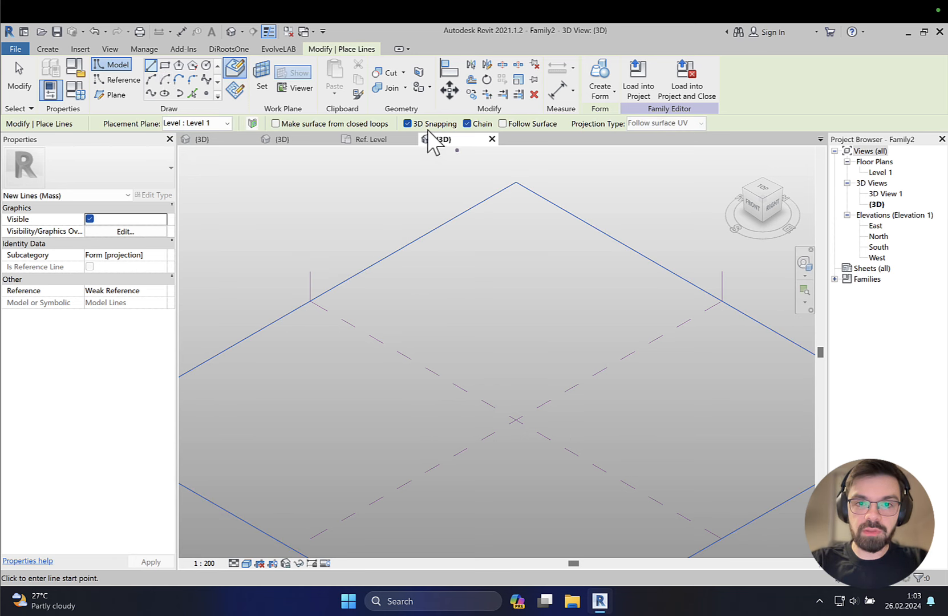
pyautogui.click(407, 123)
pyautogui.click(566, 338)
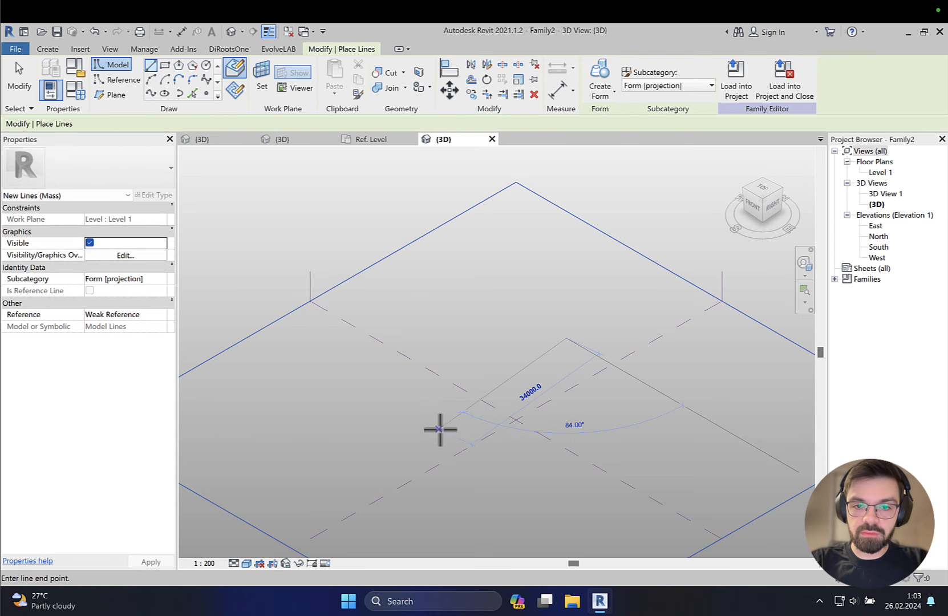
pyautogui.click(432, 415)
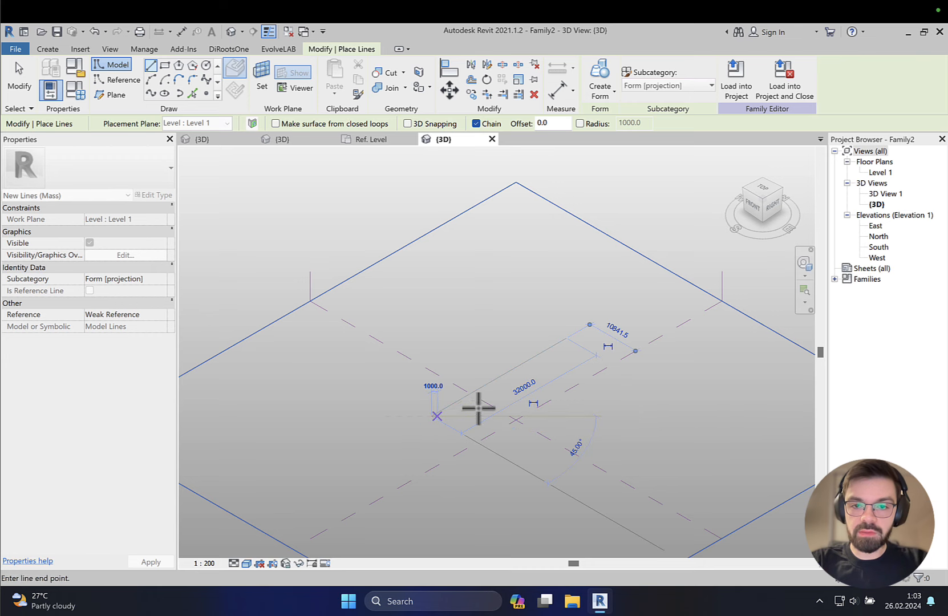
pyautogui.press('Escape')
pyautogui.press('Escape')
# Step: Create a vertical surface form from the model line and raise its top edge to a height of about 15894 mm
pyautogui.click(495, 379)
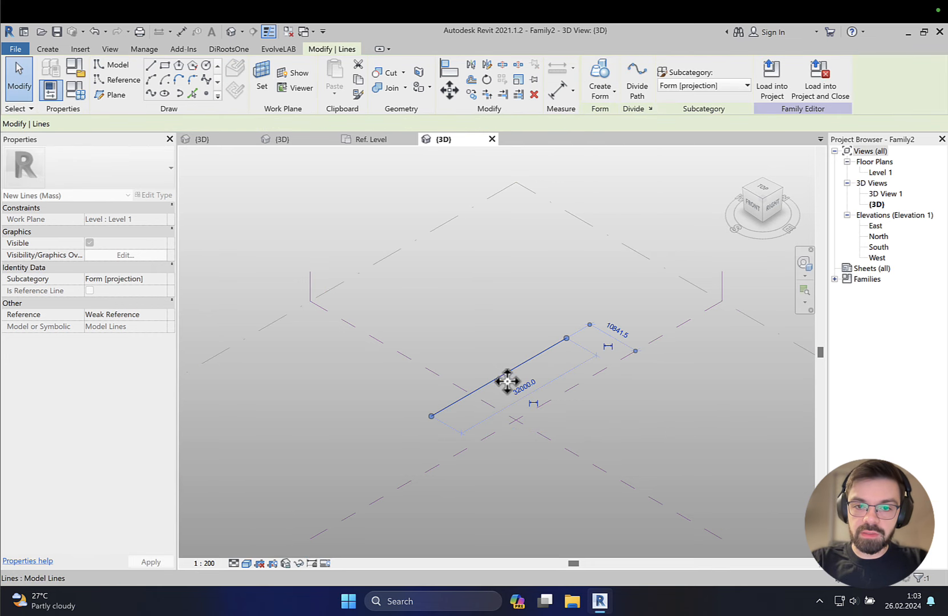
pyautogui.click(599, 78)
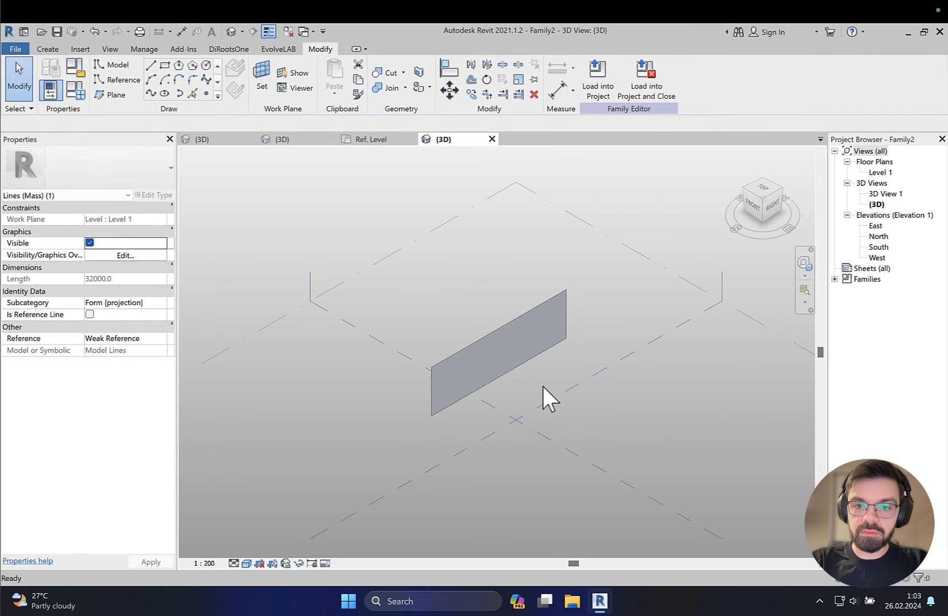
pyautogui.click(484, 298)
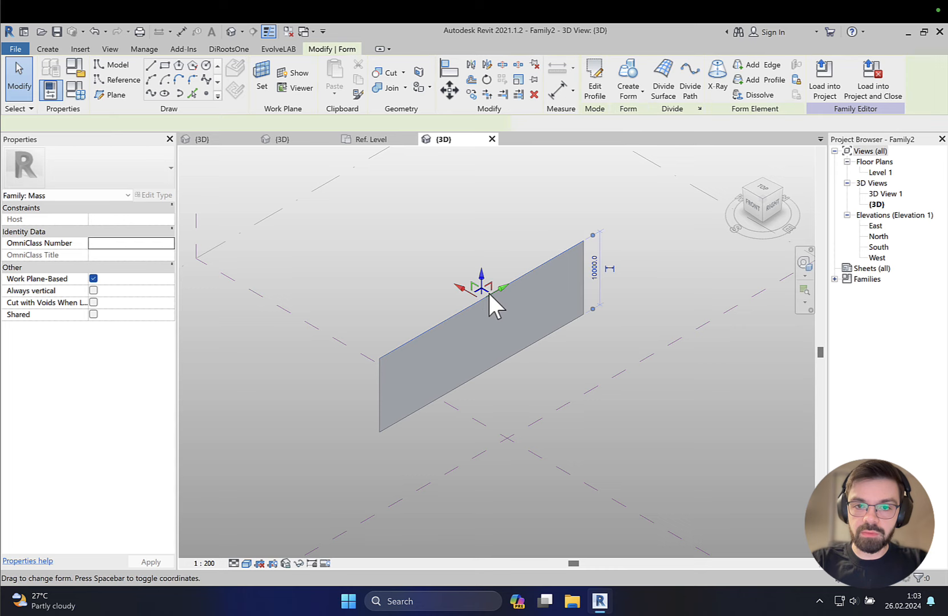
pyautogui.moveTo(485, 288); pyautogui.dragTo(483, 237)
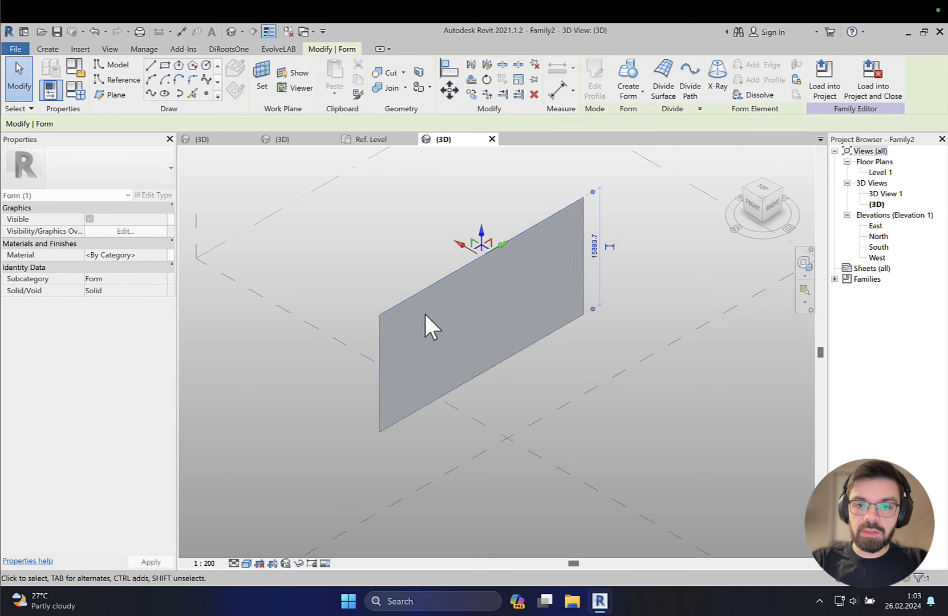
pyautogui.scroll(2, 415, 311)
pyautogui.press('Escape')
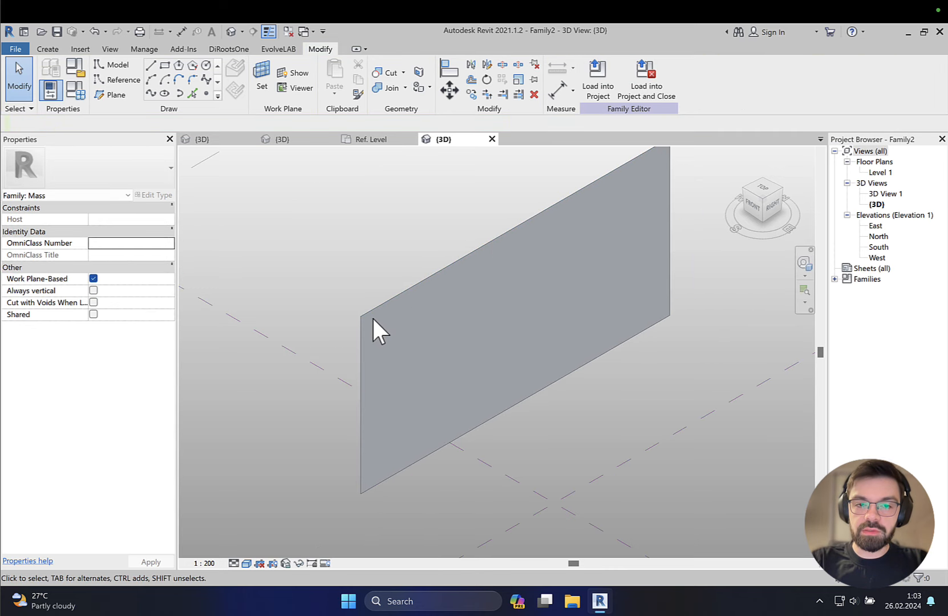
# Step: Divide the vertical surface with a U grid number of 5 and a V grid number of 15
pyautogui.click(450, 309)
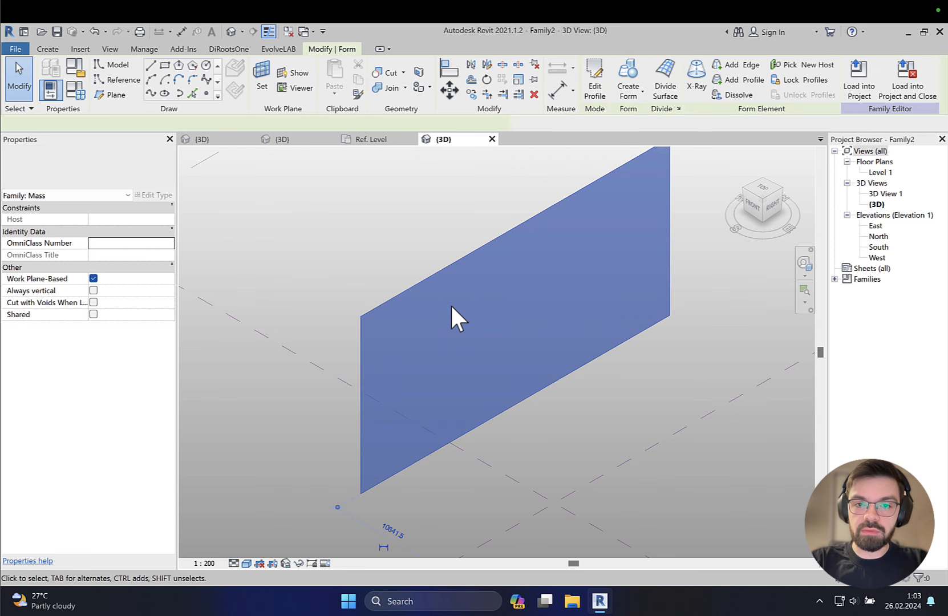
pyautogui.click(662, 71)
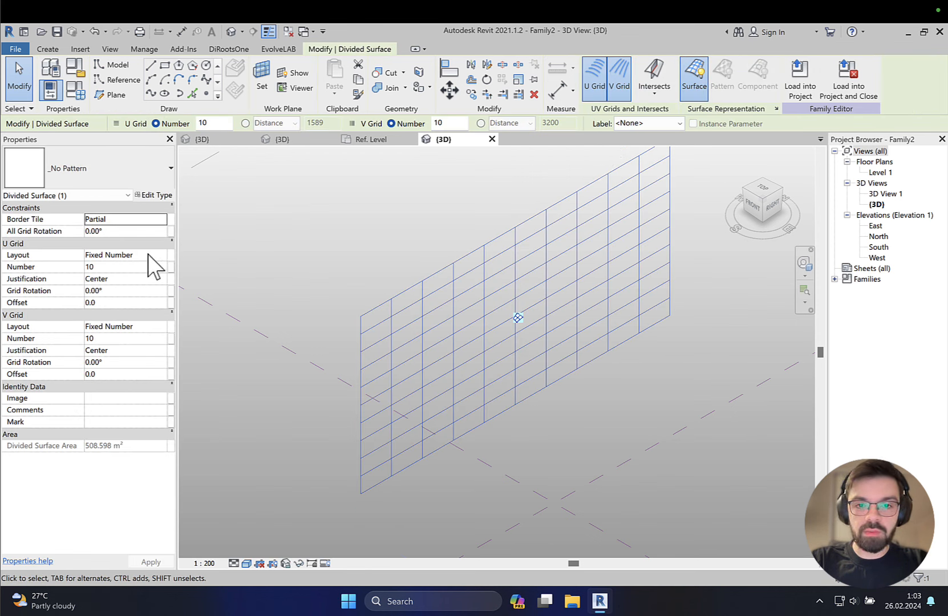
pyautogui.click(143, 267)
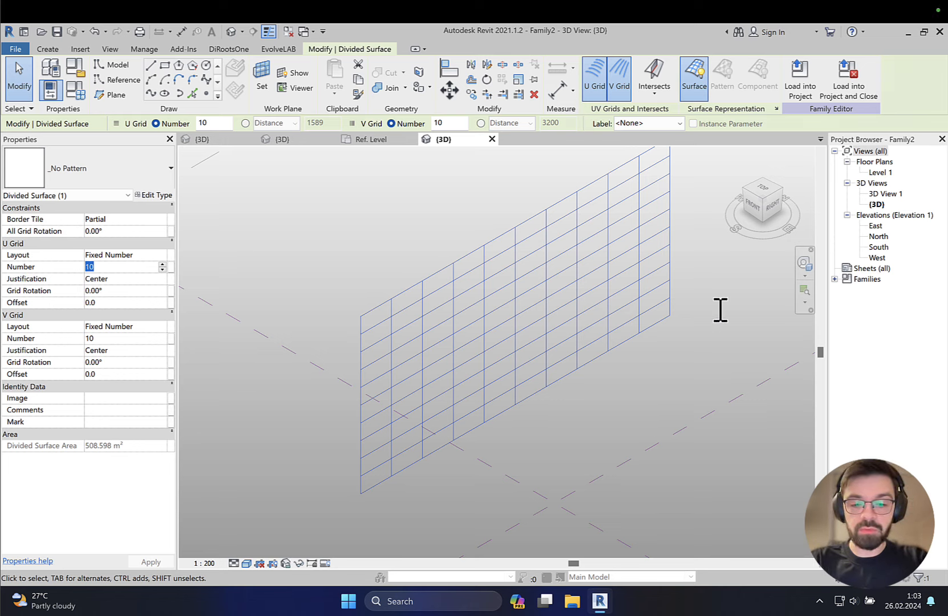
pyautogui.write('5')
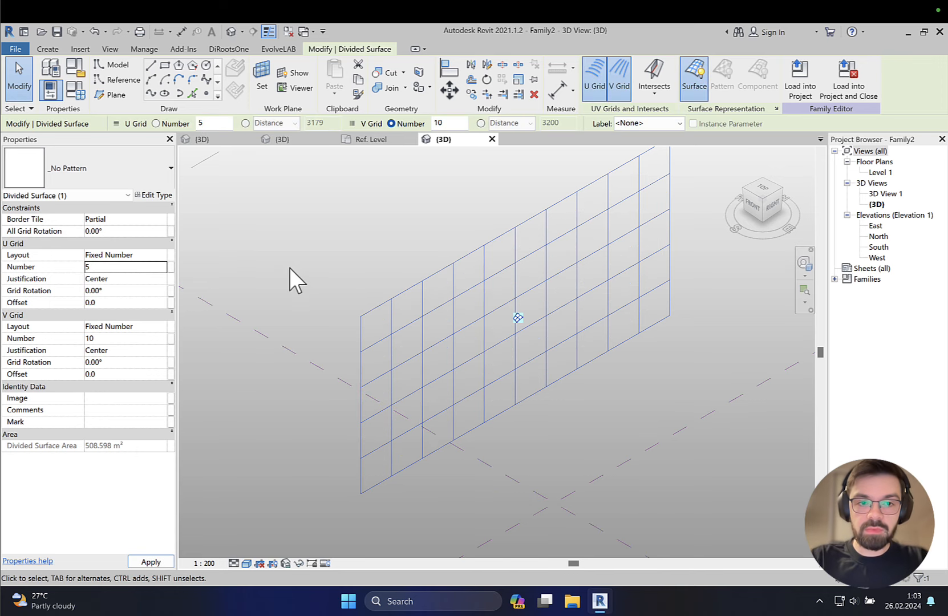
pyautogui.click(117, 268)
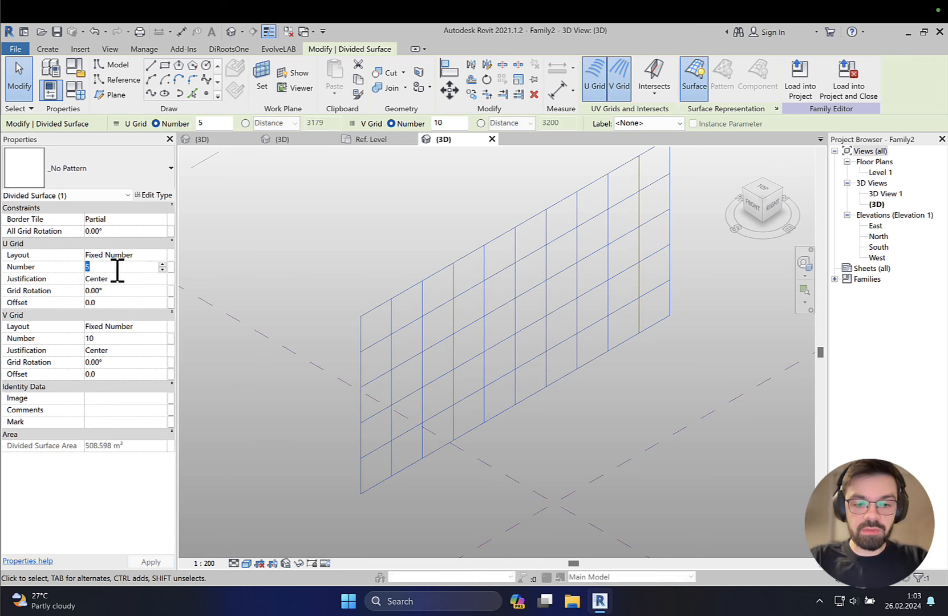
pyautogui.click(122, 338)
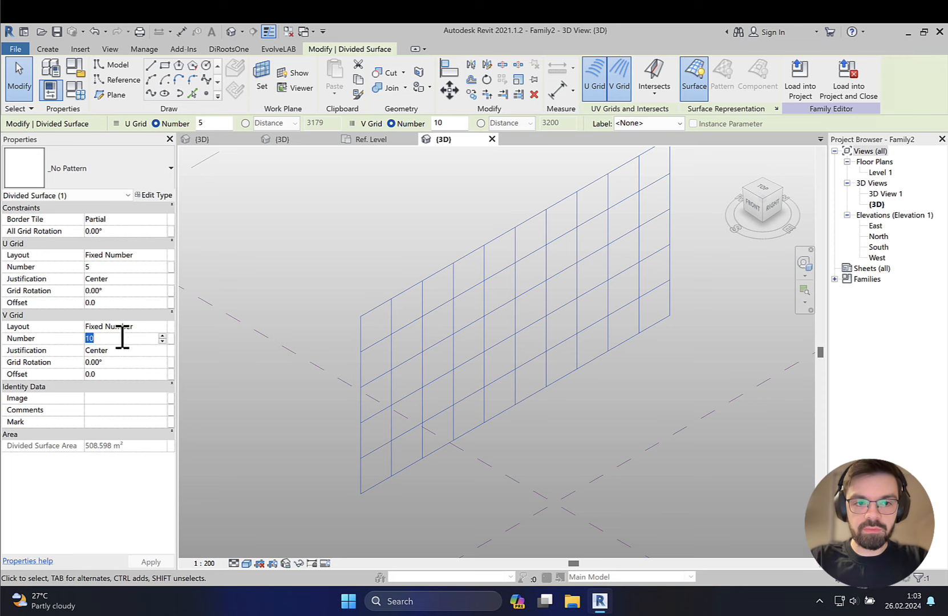
pyautogui.click(361, 232)
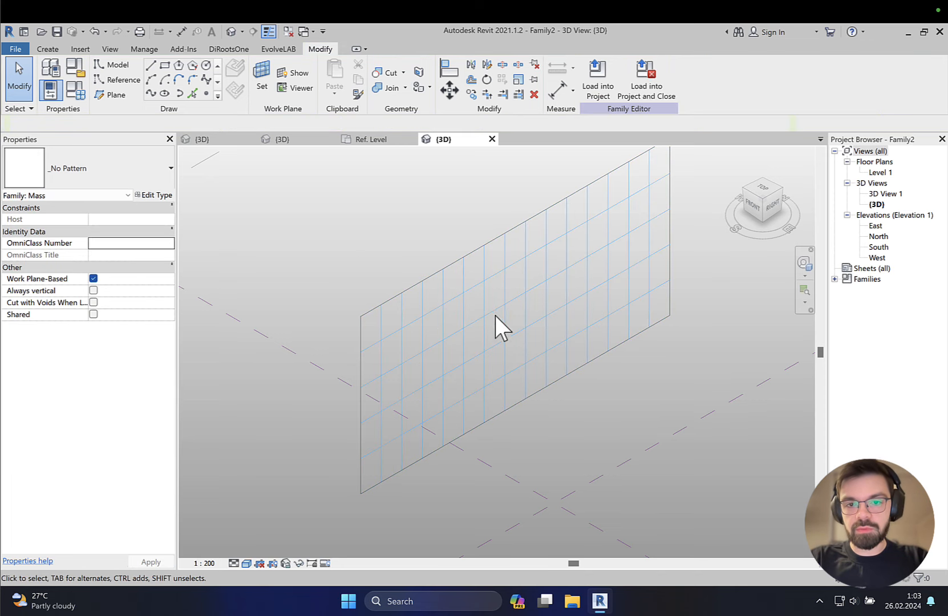
# Step: Turn on the display of nodes in the divided surface's Surface Representation settings
pyautogui.click(487, 319)
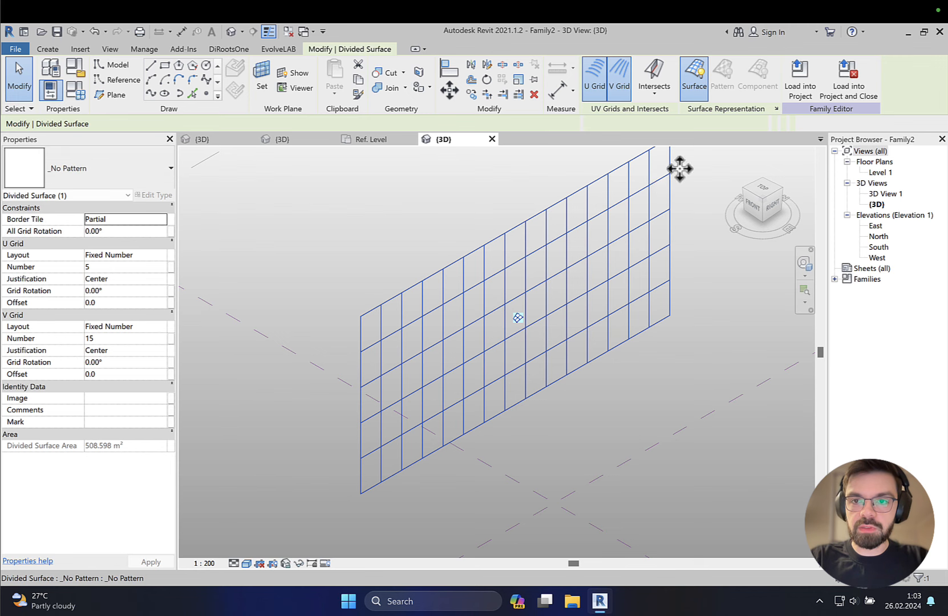
pyautogui.click(776, 109)
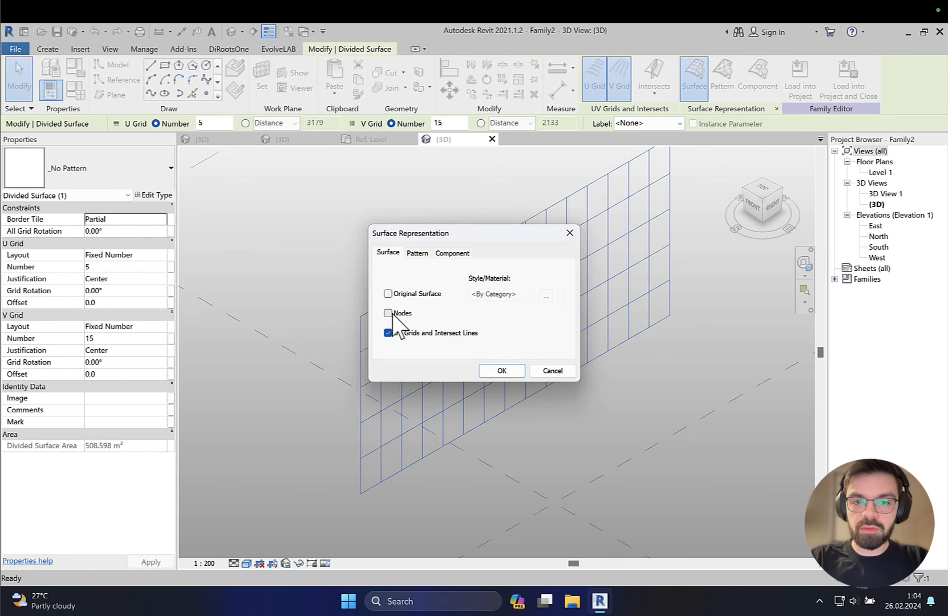
pyautogui.click(497, 371)
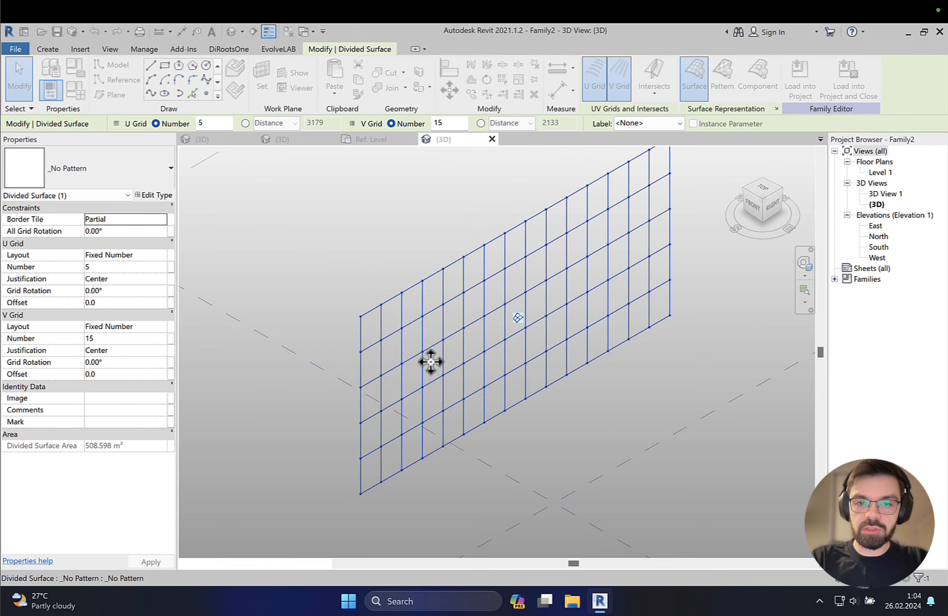
# Step: Switch to the adaptive frame family's Ref. Level view and load the family into Family2
pyautogui.click(377, 142)
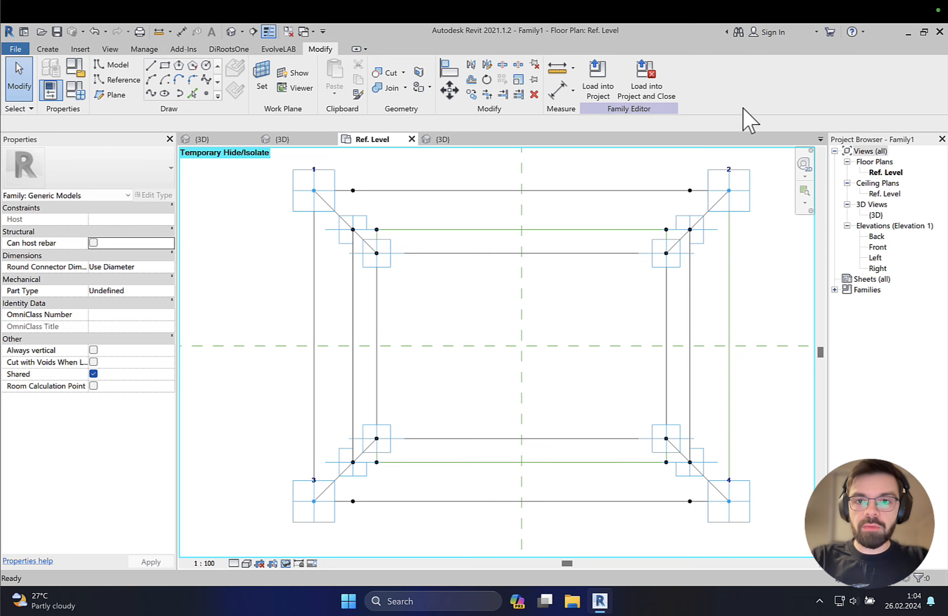
pyautogui.click(601, 89)
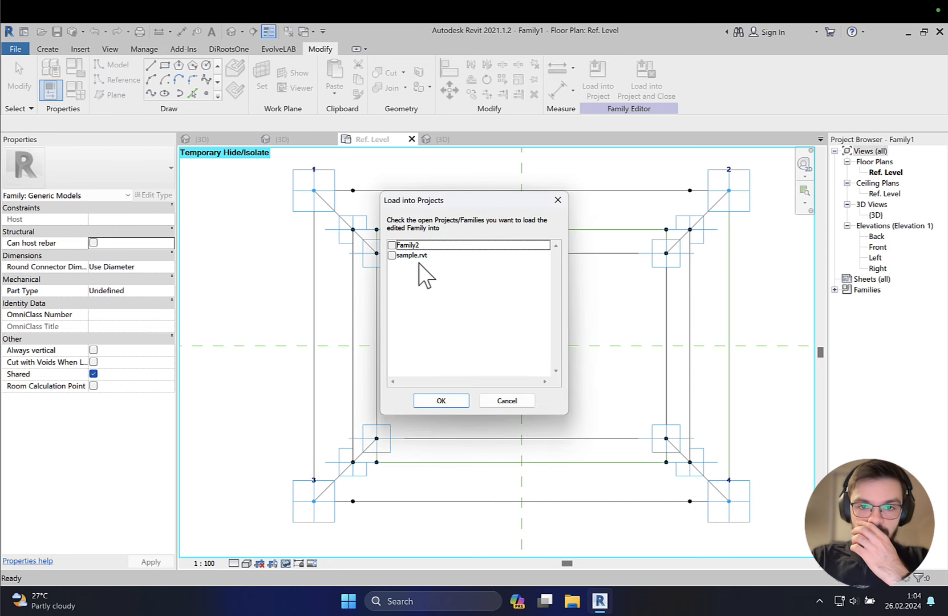
pyautogui.click(391, 245)
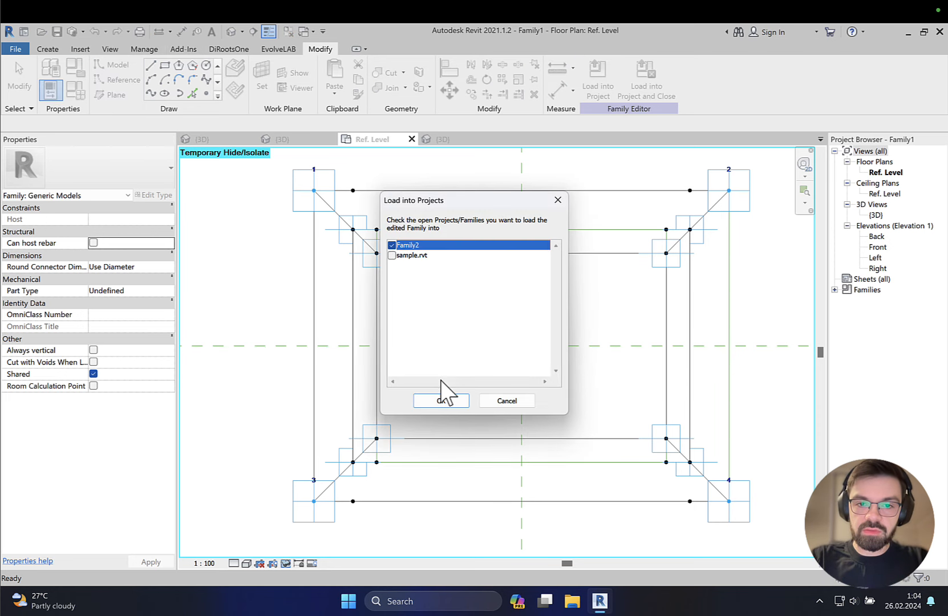
pyautogui.click(443, 399)
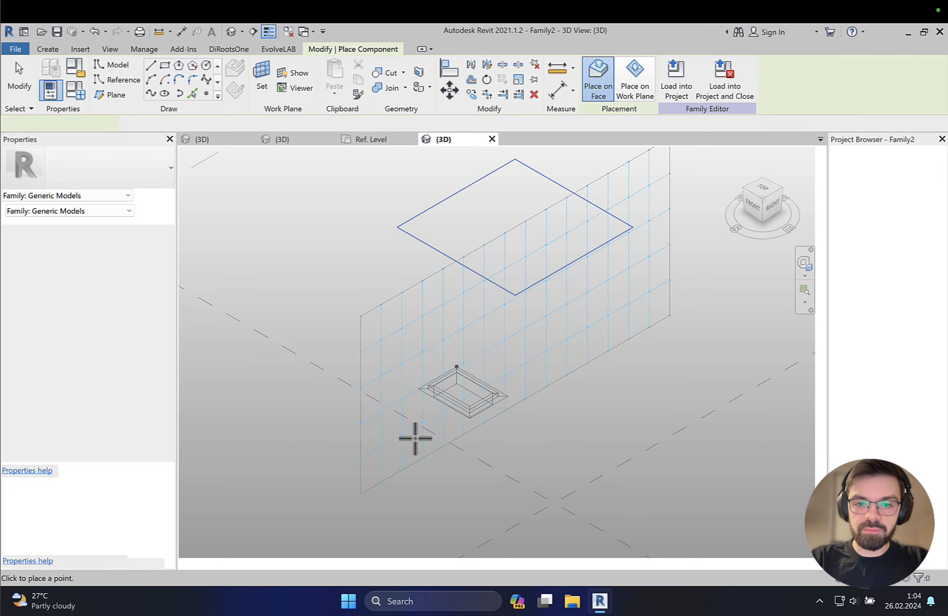
# Step: Place the adaptive frame on four grid nodes of the second cell in the divided surface's top row, following point order 1 to 4
pyautogui.scroll(4, 412, 438)
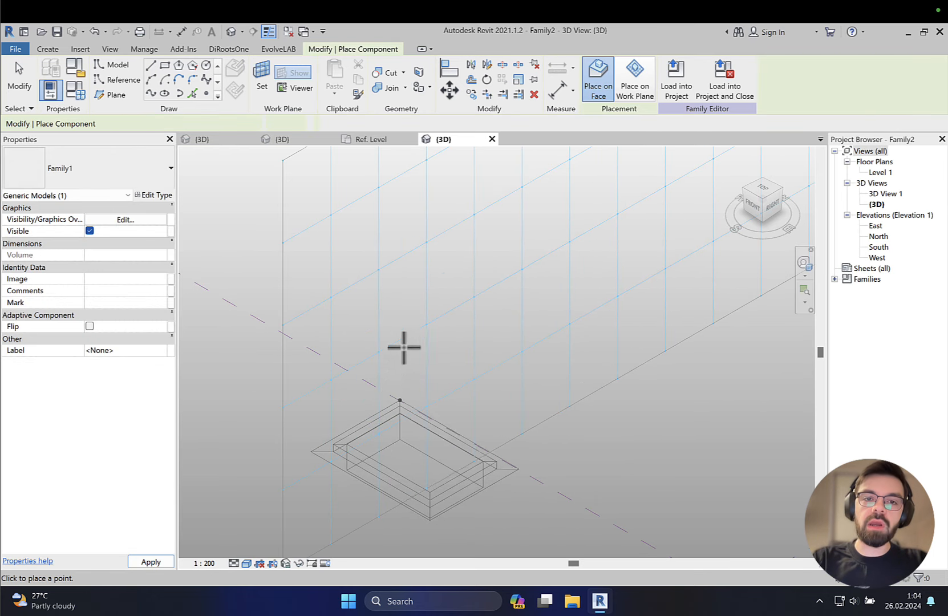
pyautogui.keyDown('shift'); pyautogui.moveTo(404, 347); pyautogui.dragTo(338, 312, button='middle'); pyautogui.keyUp('shift')
pyautogui.scroll(4, 402, 354)
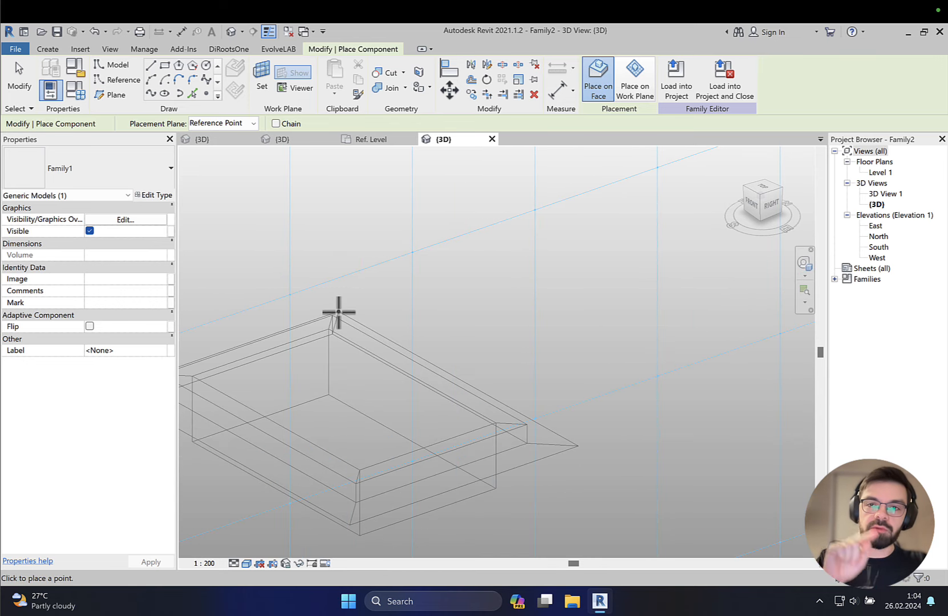
pyautogui.moveTo(338, 312); pyautogui.dragTo(406, 267, button='middle')
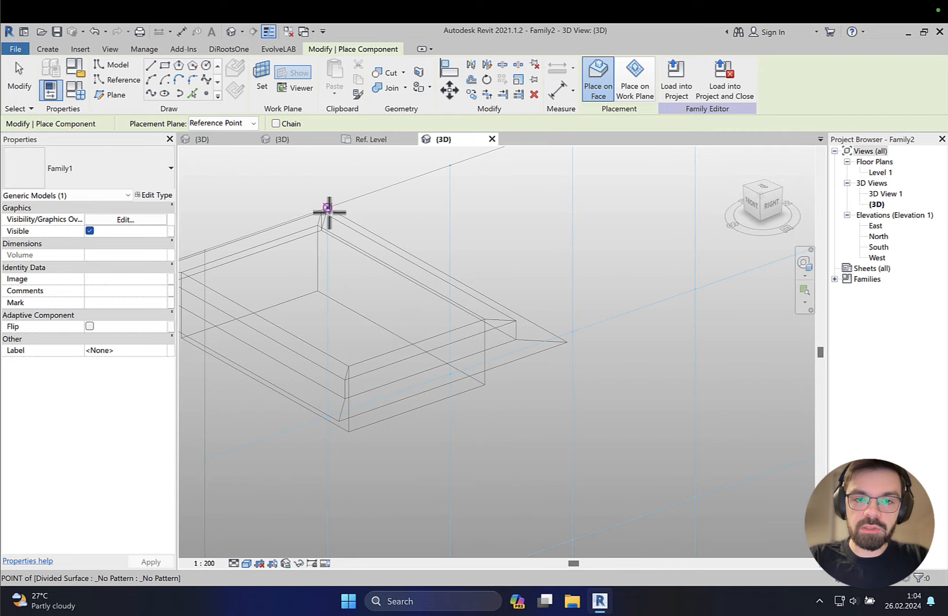
pyautogui.click(328, 212)
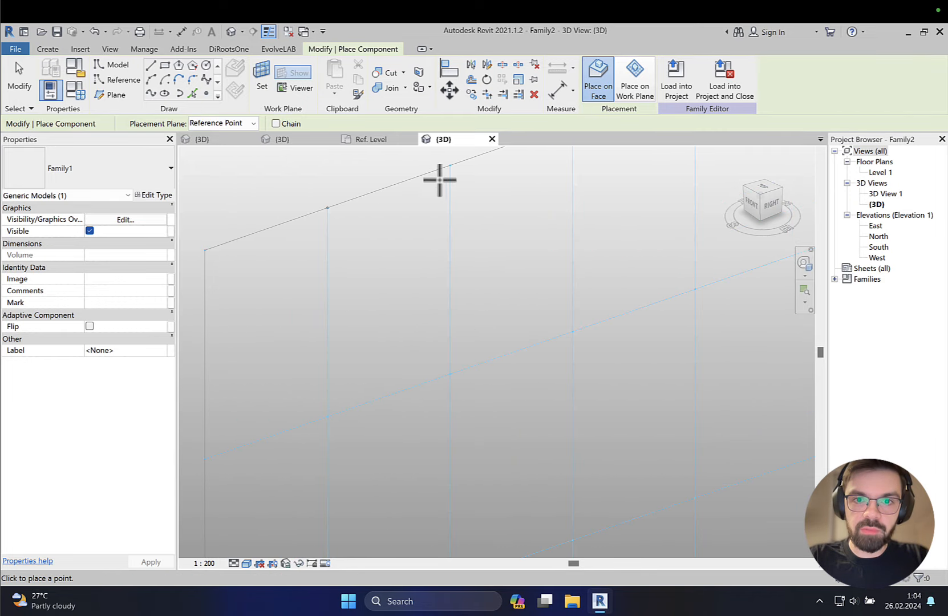
pyautogui.click(450, 165)
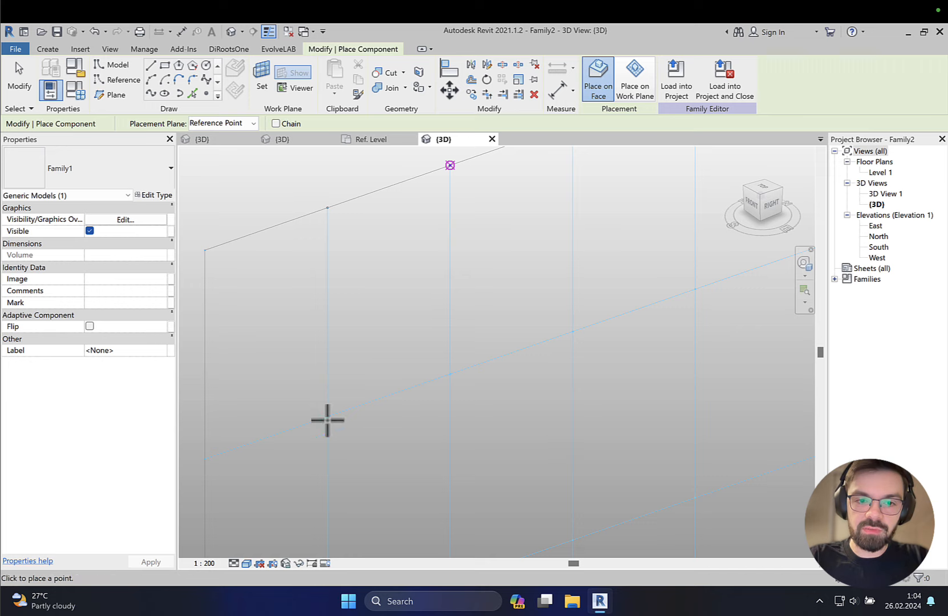
pyautogui.click(327, 416)
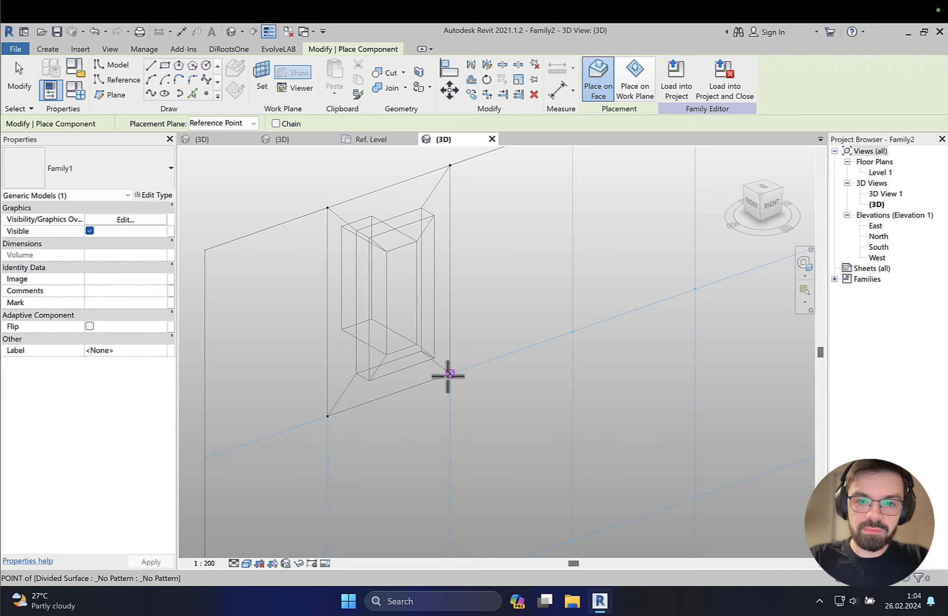
pyautogui.click(450, 374)
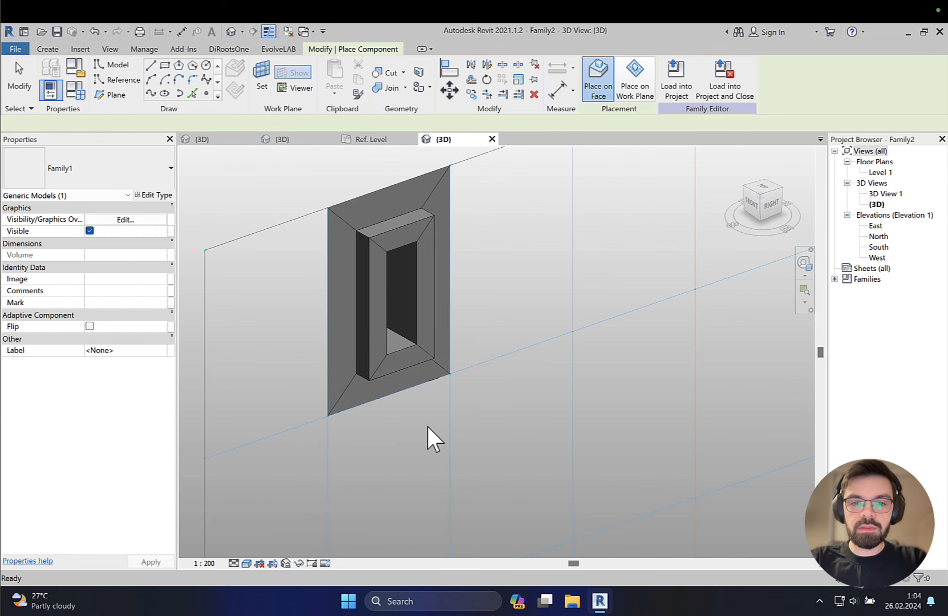
pyautogui.press('Escape')
# Step: Set the placed frame's main_ext type parameter to -100 and apply it
pyautogui.click(449, 354)
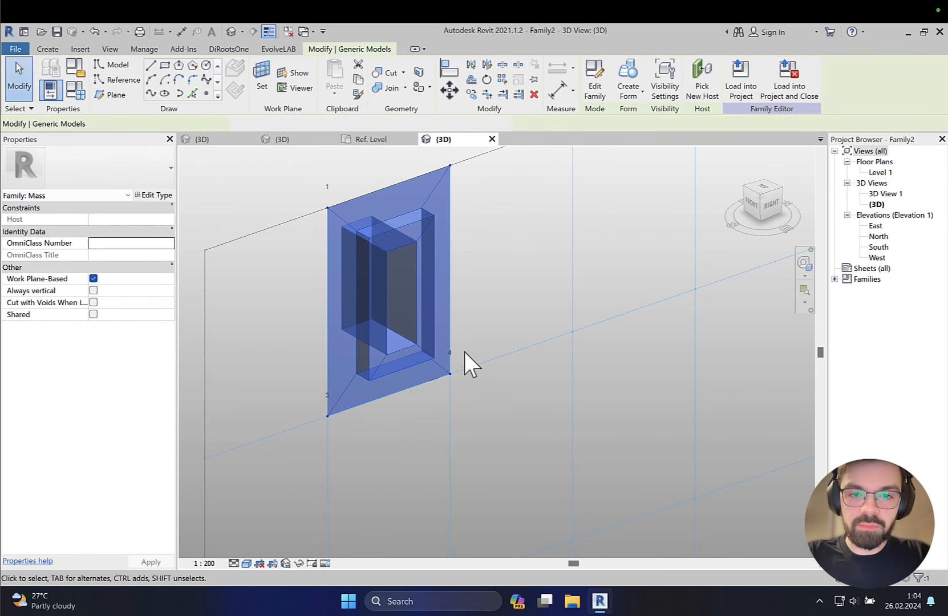
pyautogui.keyDown('shift'); pyautogui.moveTo(464, 352); pyautogui.dragTo(423, 331, button='middle'); pyautogui.keyUp('shift')
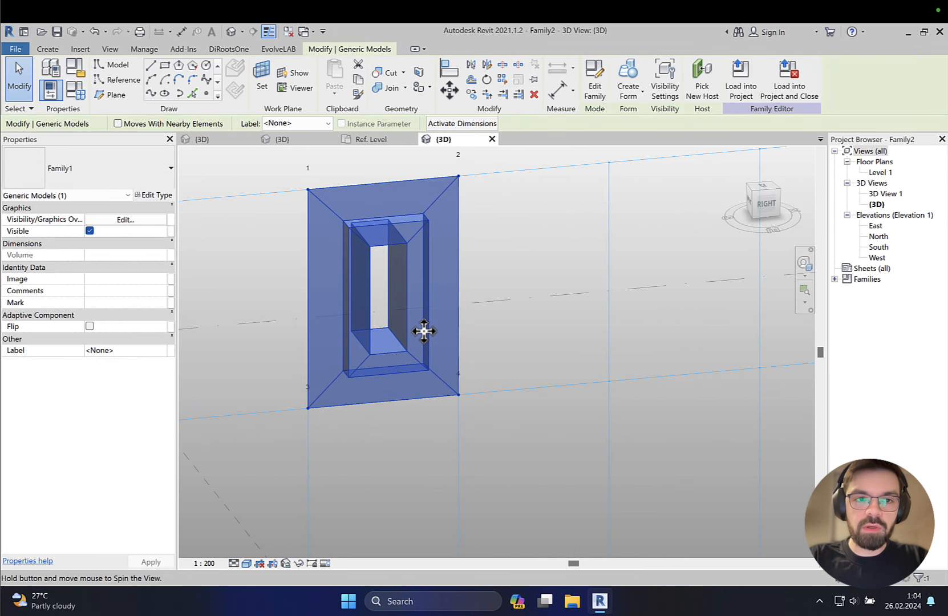
pyautogui.click(153, 194)
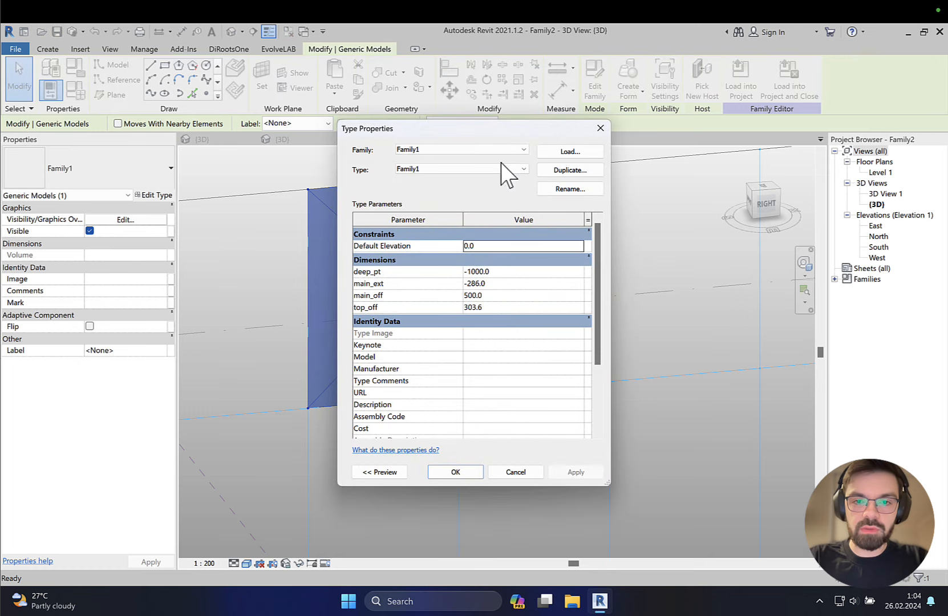
pyautogui.moveTo(465, 126); pyautogui.dragTo(753, 130)
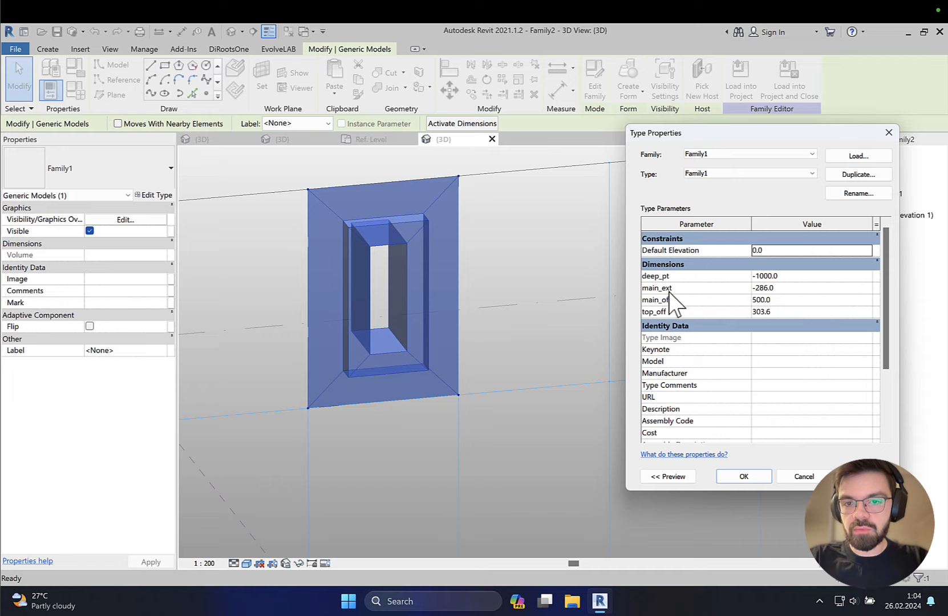
pyautogui.click(810, 288)
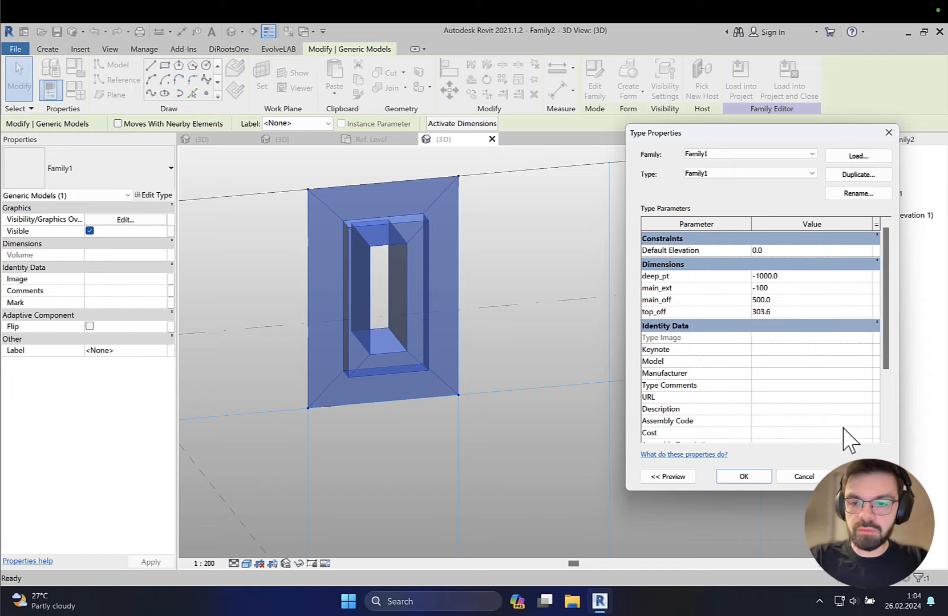
pyautogui.click(864, 476)
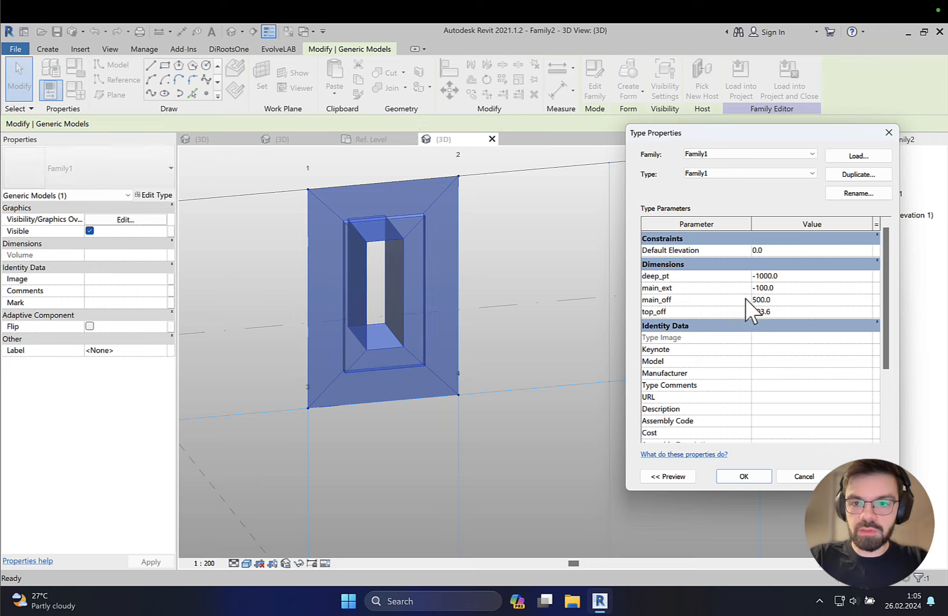
# Step: Set the frame type's main_off to 150, main_ext to -250 and top_off to 200, and confirm the type properties
pyautogui.click(781, 302)
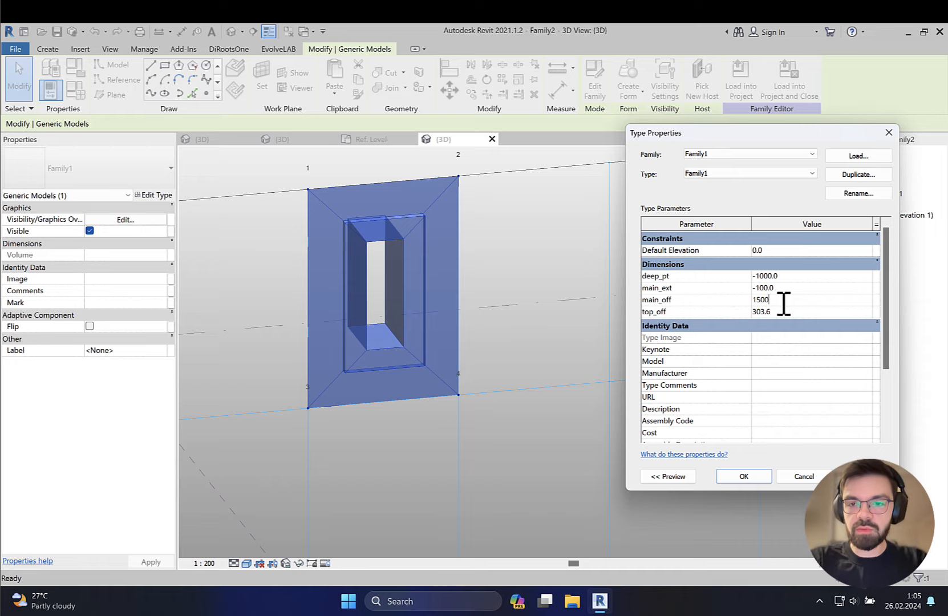
pyautogui.click(794, 288)
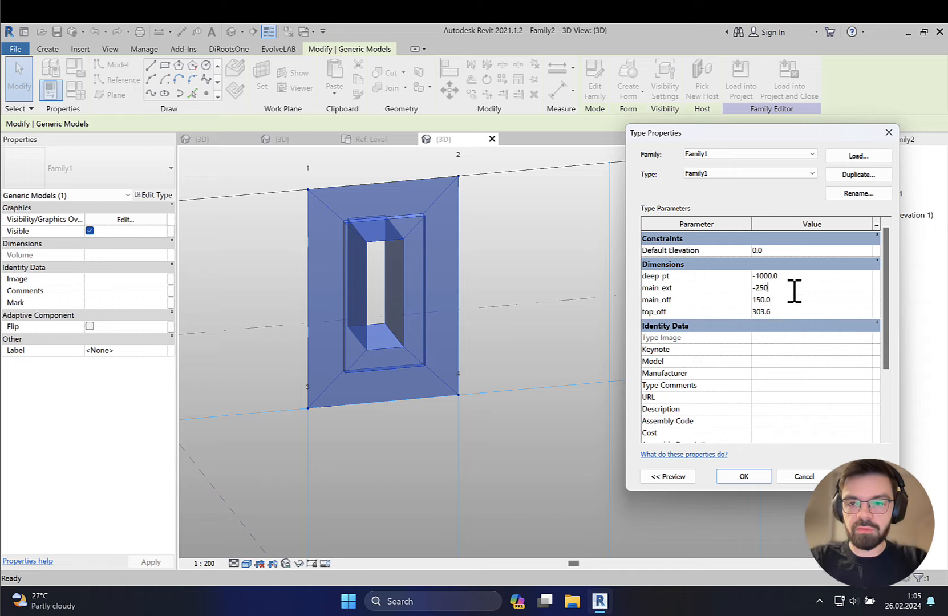
pyautogui.click(864, 476)
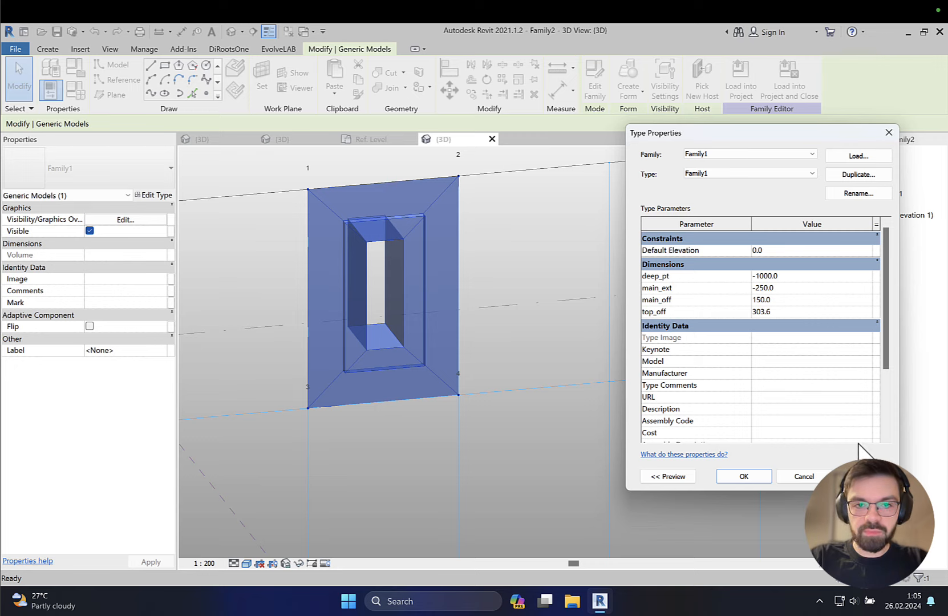
pyautogui.click(782, 311)
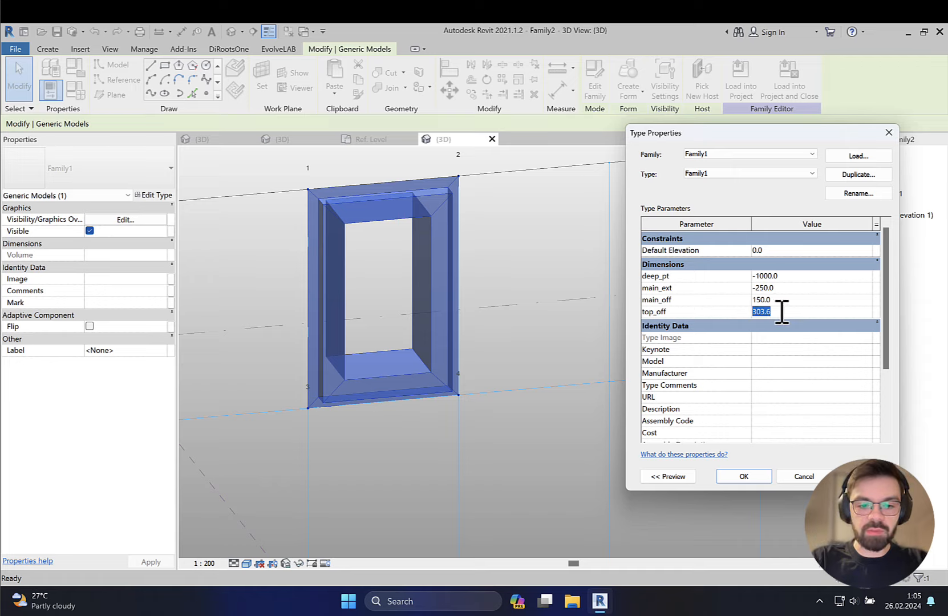
pyautogui.write('200.0')
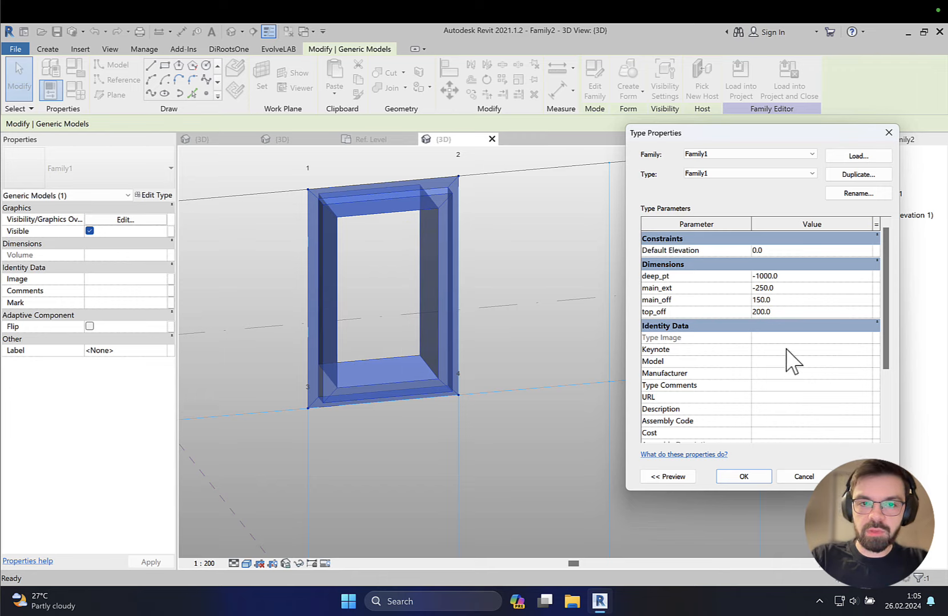
pyautogui.click(755, 481)
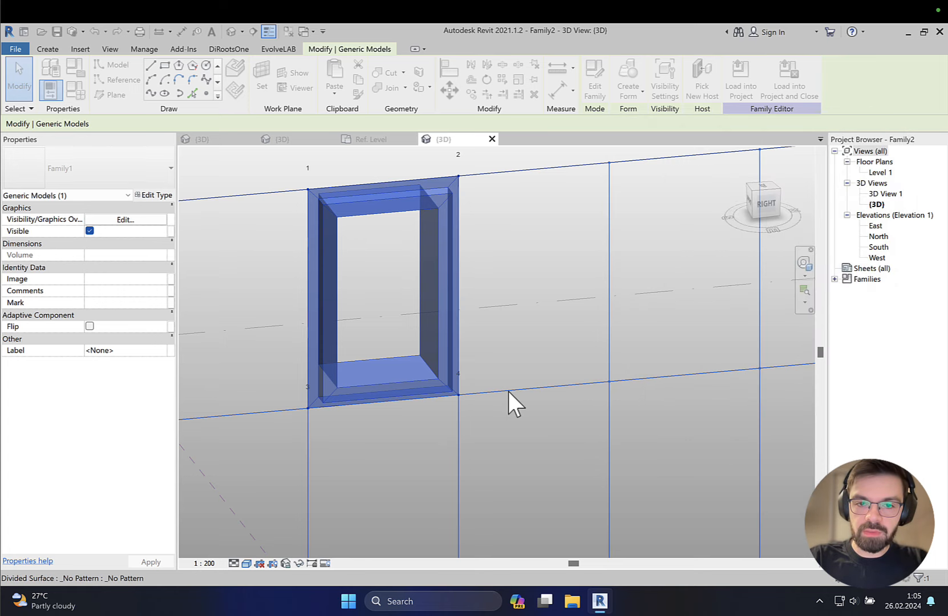
# Step: Repeat the placed adaptive frame across all cells of the divided surface
pyautogui.scroll(-2, 505, 398)
pyautogui.click(324, 190)
pyautogui.keyDown('shift'); pyautogui.moveTo(347, 233); pyautogui.dragTo(423, 332, button='middle'); pyautogui.keyUp('shift')
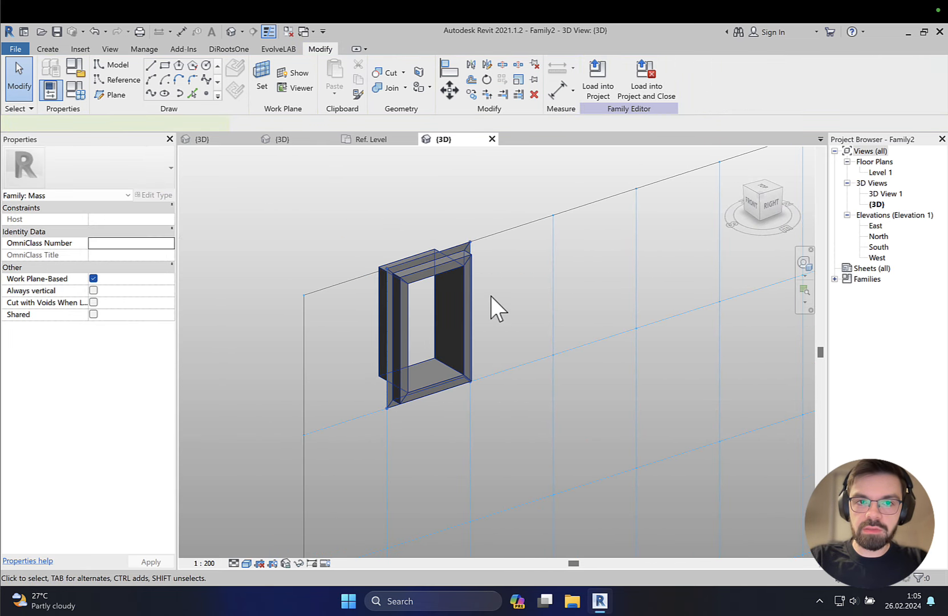
pyautogui.click(464, 282)
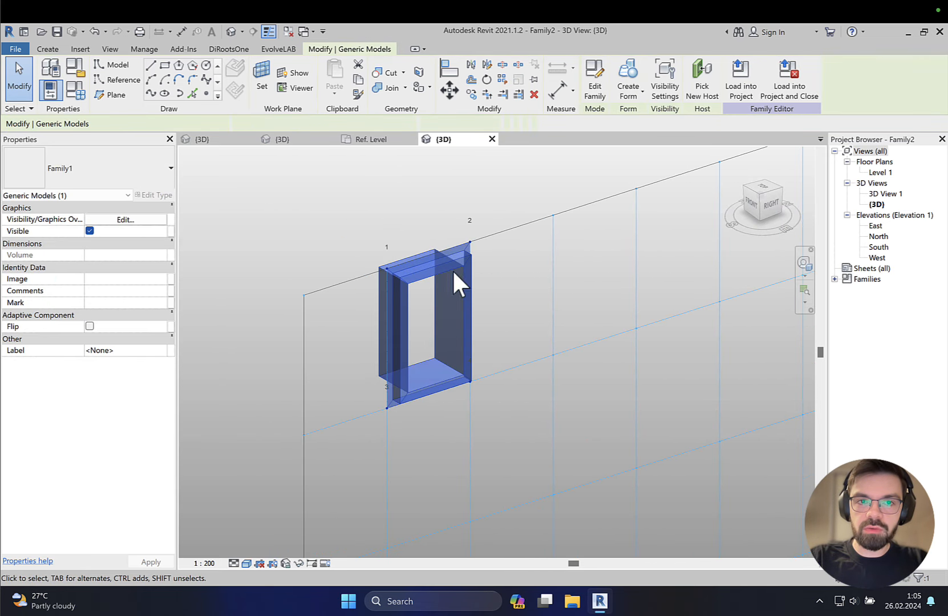
pyautogui.click(502, 81)
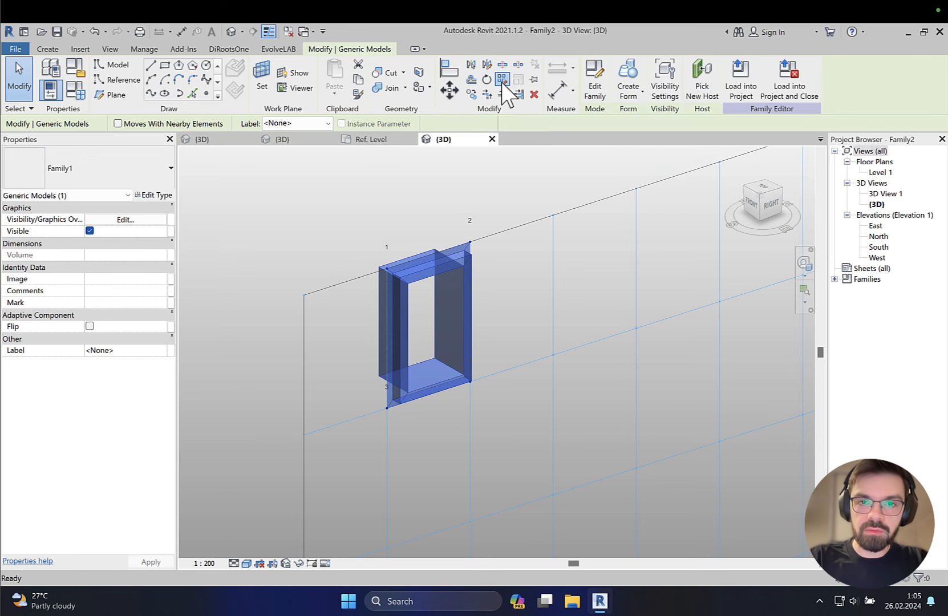
pyautogui.keyDown('shift'); pyautogui.moveTo(431, 187); pyautogui.dragTo(575, 293, button='middle'); pyautogui.keyUp('shift')
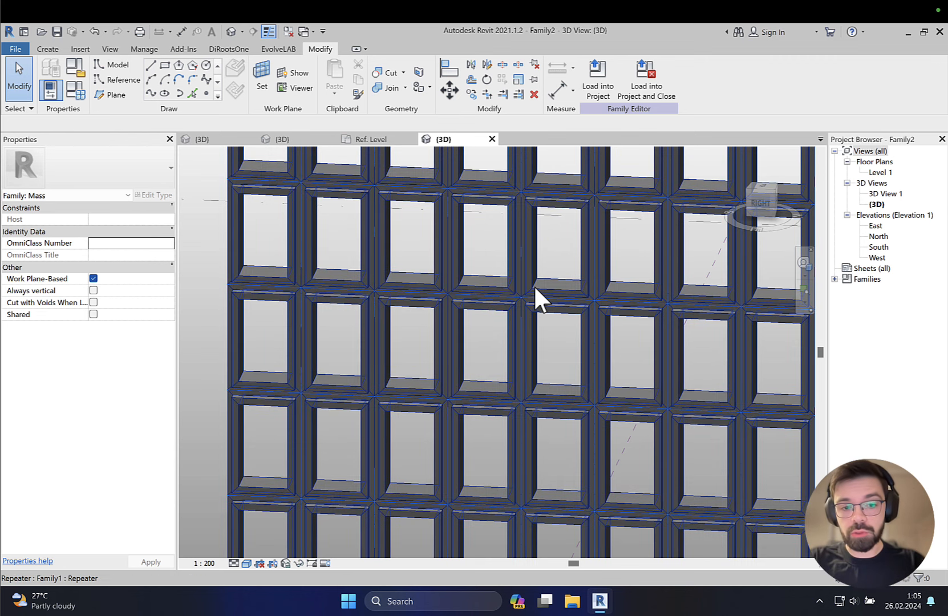
pyautogui.scroll(-3, 533, 286)
pyautogui.moveTo(533, 286); pyautogui.dragTo(532, 310, button='middle')
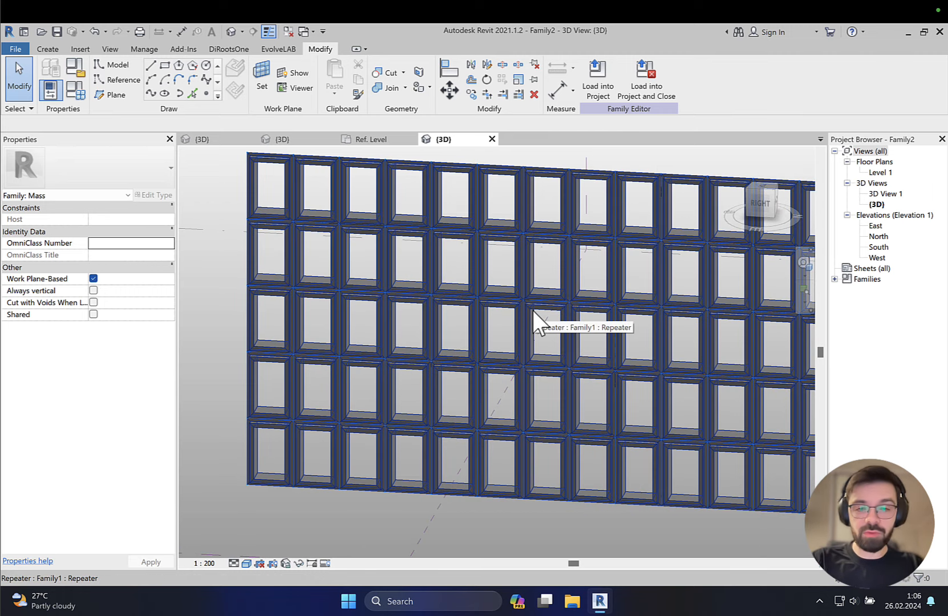
# Step: Switch to the sample project's 3D view and inspect the frame, glass railing, door and floor in one facade bay
pyautogui.click(210, 140)
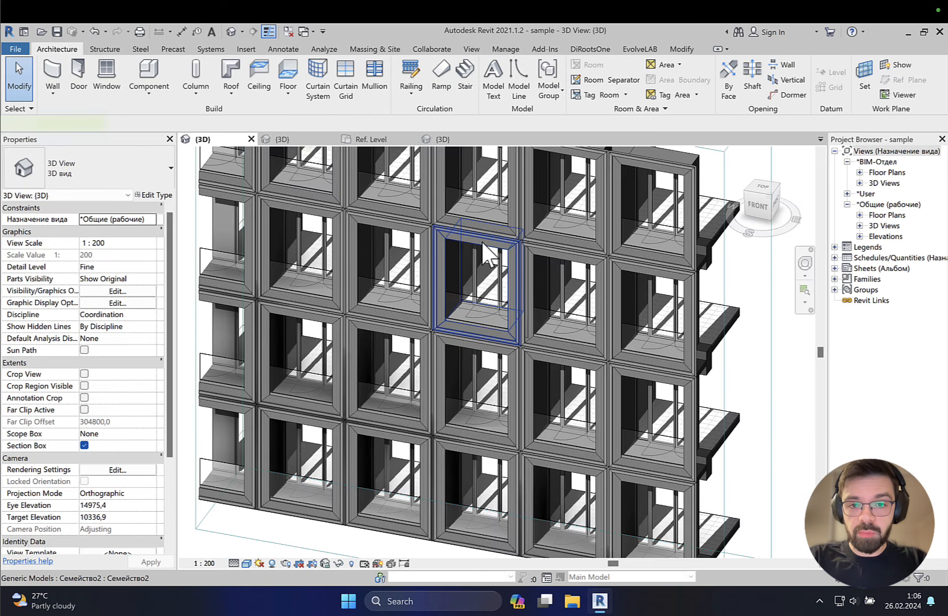
pyautogui.click(494, 266)
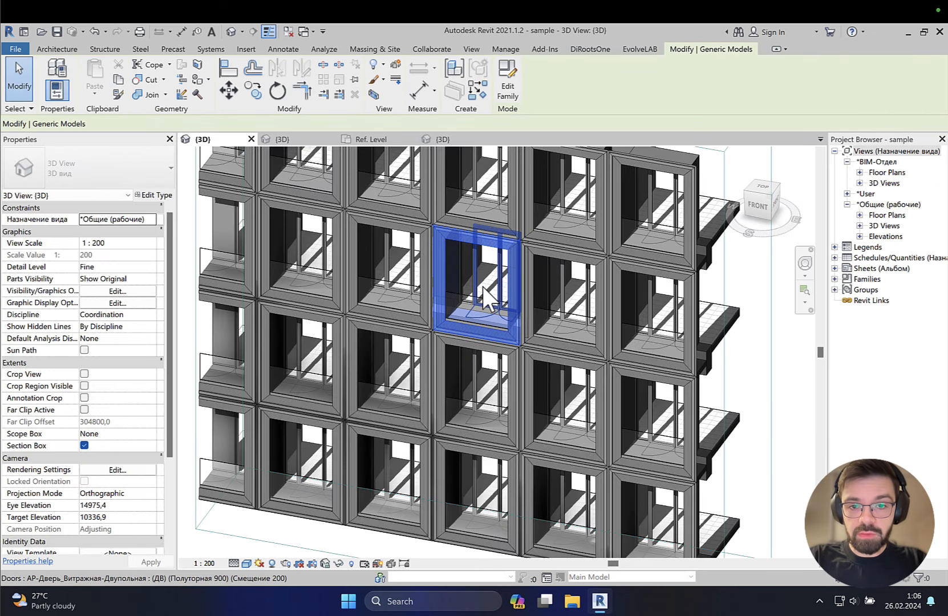
pyautogui.scroll(5, 483, 287)
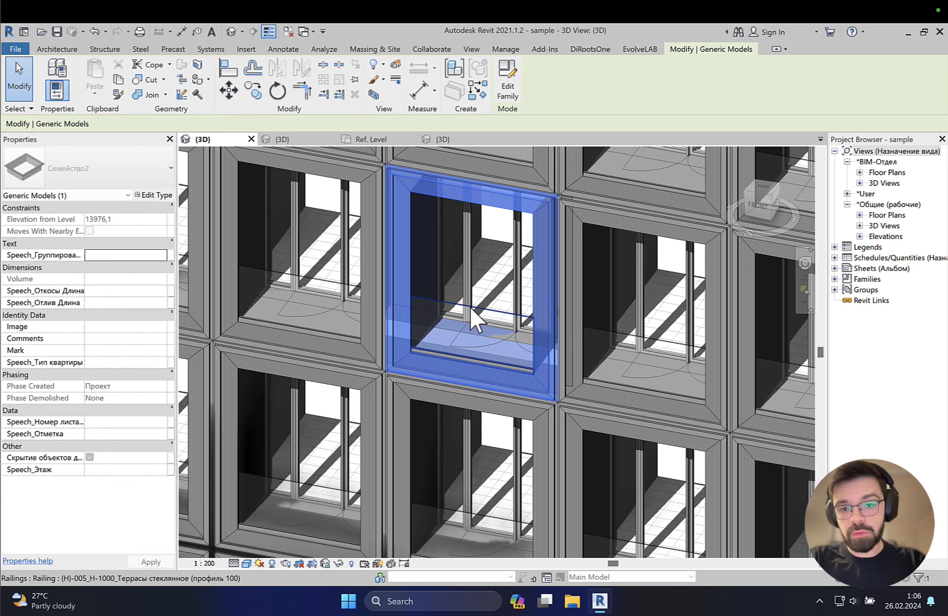
pyautogui.click(470, 308)
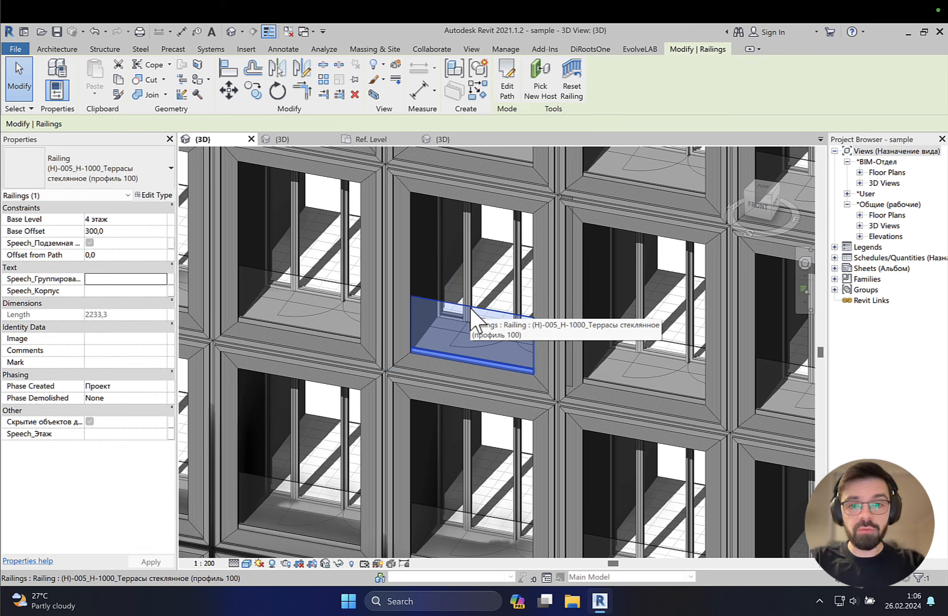
pyautogui.click(472, 283)
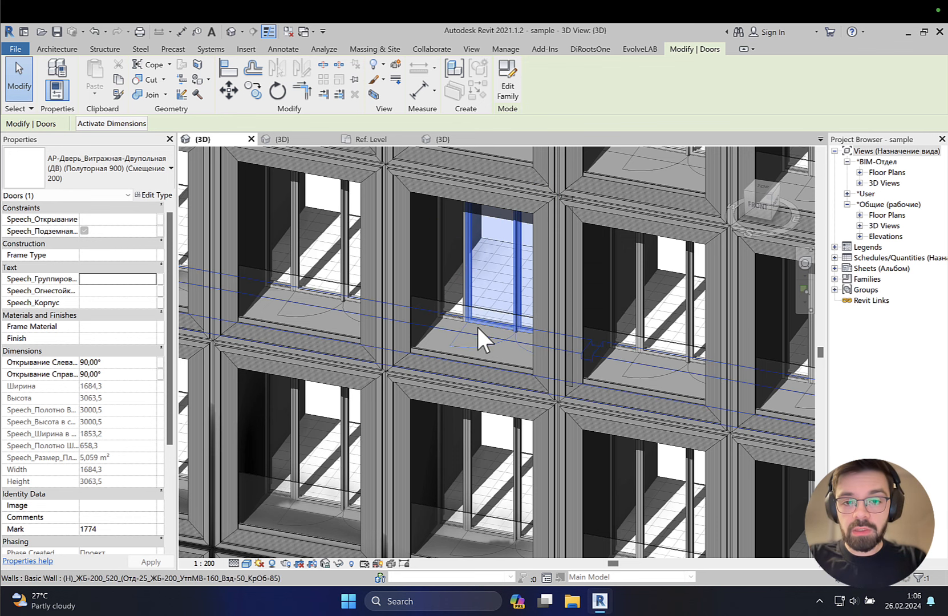
pyautogui.press('Escape')
pyautogui.click(493, 281)
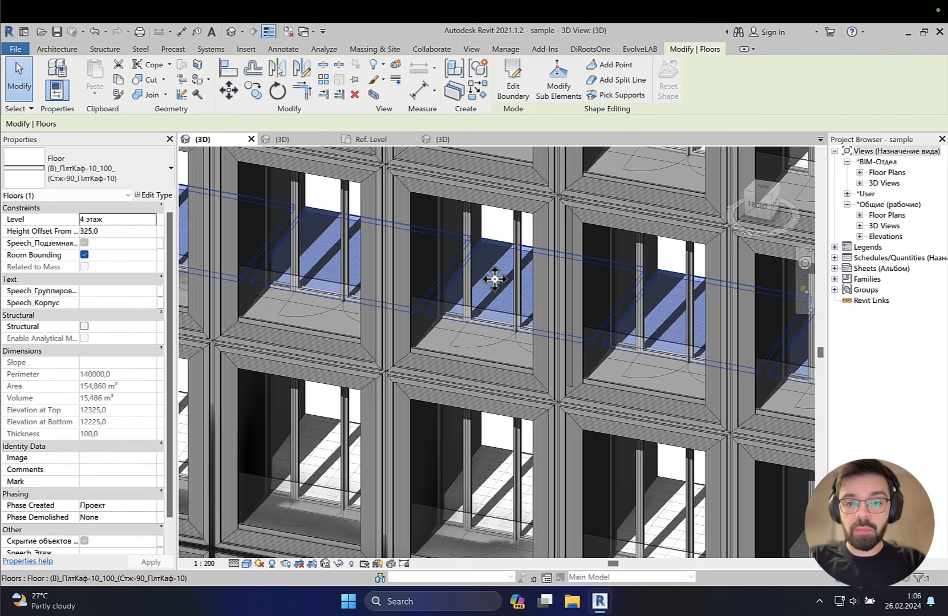
pyautogui.scroll(-2, 494, 277)
pyautogui.keyDown('shift'); pyautogui.moveTo(408, 302); pyautogui.dragTo(620, 311, button='middle'); pyautogui.keyUp('shift')
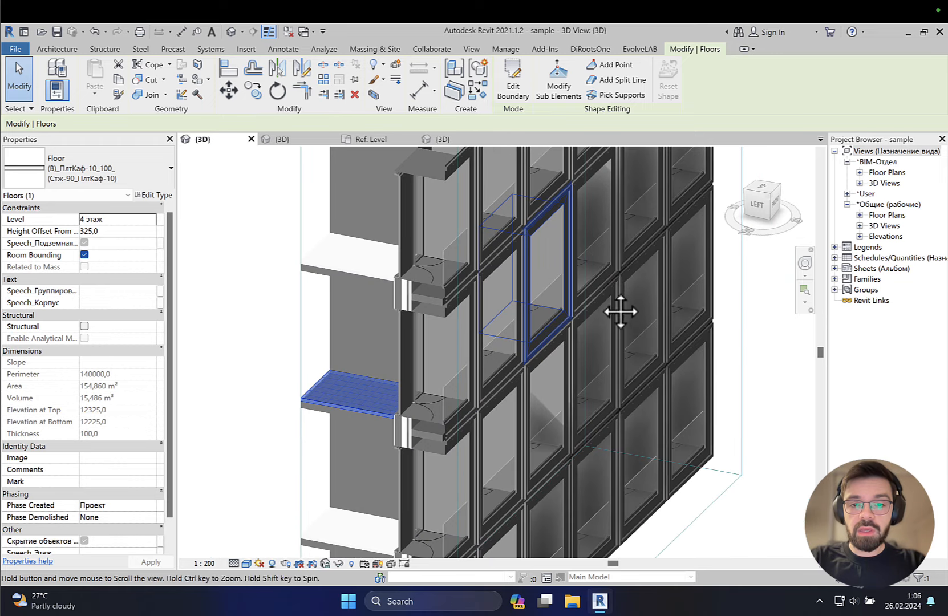
pyautogui.press('Escape')
# Step: Examine how the facade frames meet the walls and balcony slabs at the sectioned end of the sample building
pyautogui.keyDown('shift'); pyautogui.moveTo(462, 321); pyautogui.dragTo(452, 361, button='middle'); pyautogui.keyUp('shift')
pyautogui.scroll(5, 373, 269)
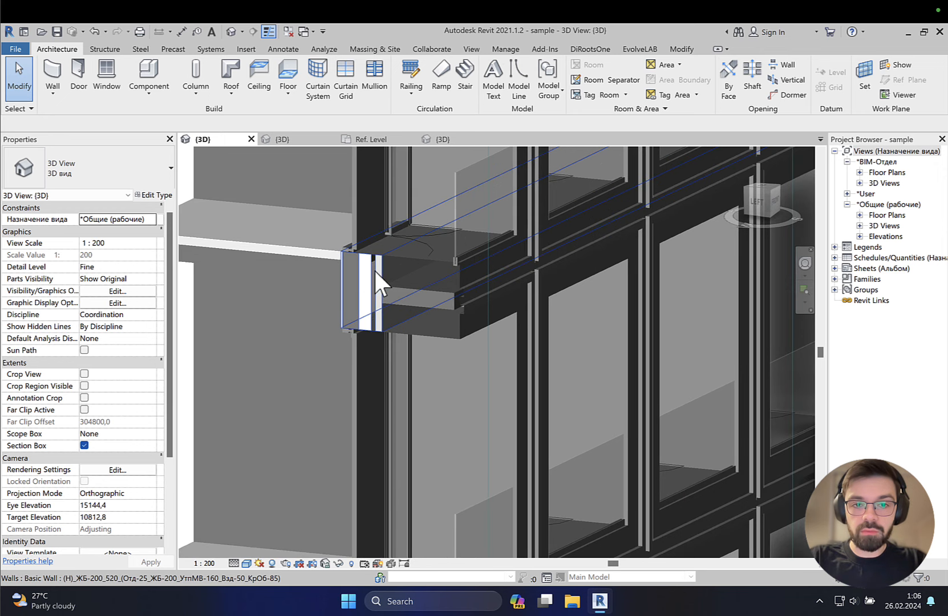
pyautogui.scroll(3, 382, 239)
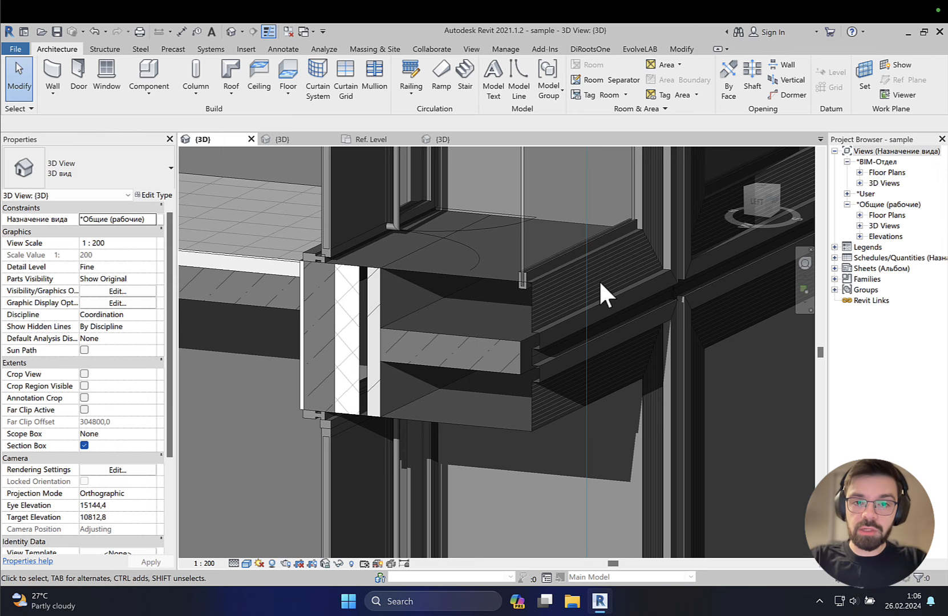
pyautogui.scroll(-2, 598, 280)
pyautogui.keyDown('shift'); pyautogui.moveTo(603, 292); pyautogui.dragTo(494, 402, button='middle'); pyautogui.keyUp('shift')
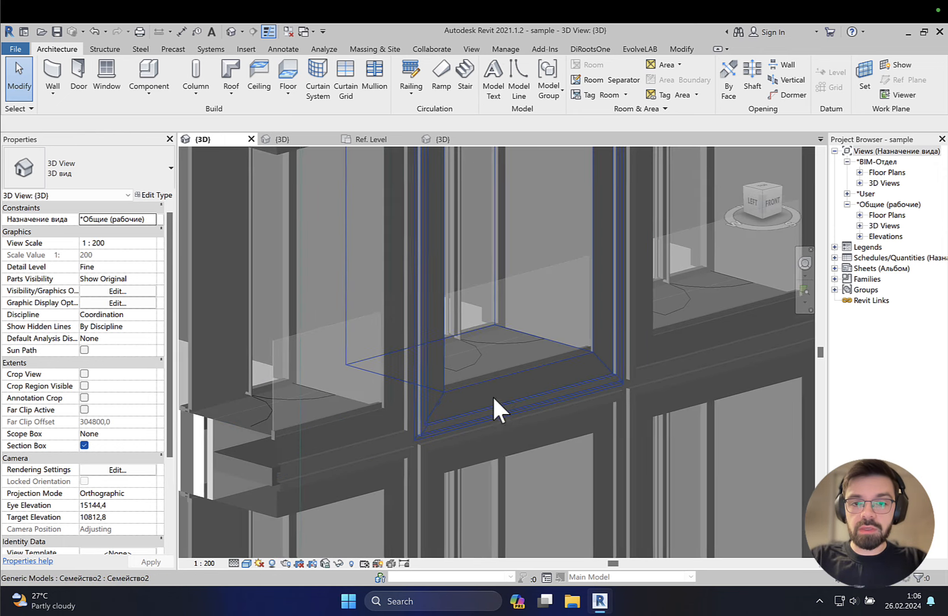
pyautogui.scroll(-4, 492, 393)
pyautogui.moveTo(608, 405); pyautogui.dragTo(586, 384, button='middle')
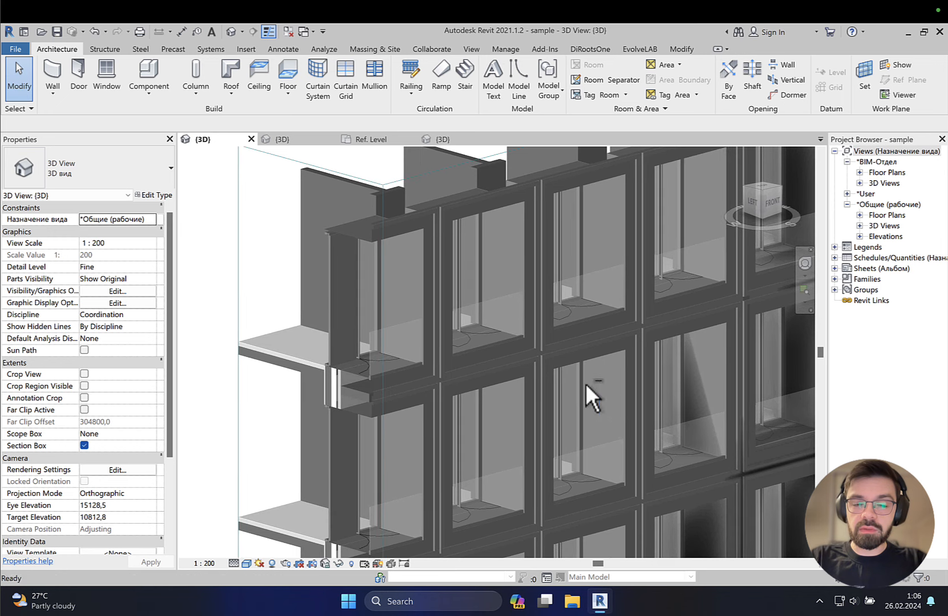
pyautogui.scroll(2, 570, 376)
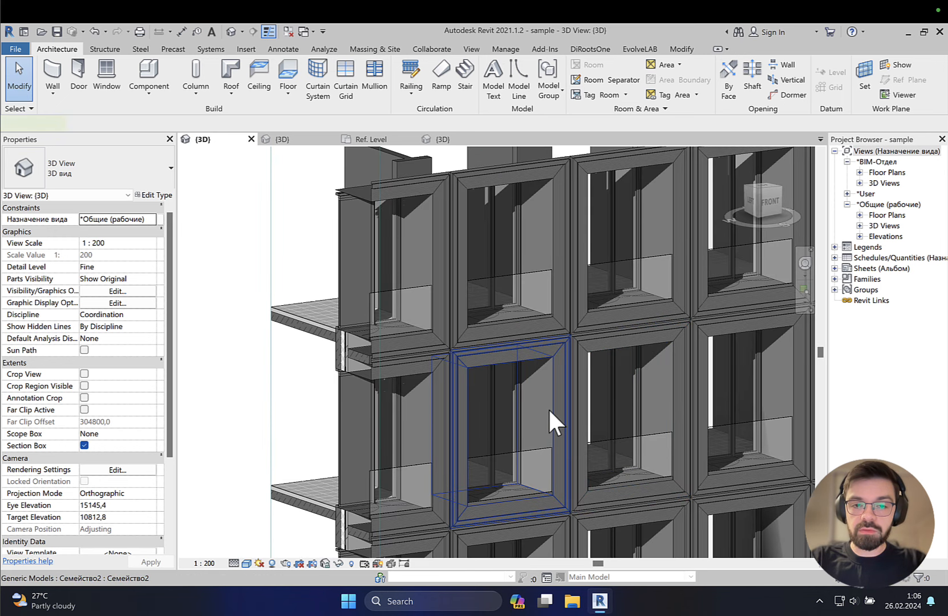
pyautogui.click(548, 411)
pyautogui.moveTo(625, 439); pyautogui.dragTo(572, 392, button='middle')
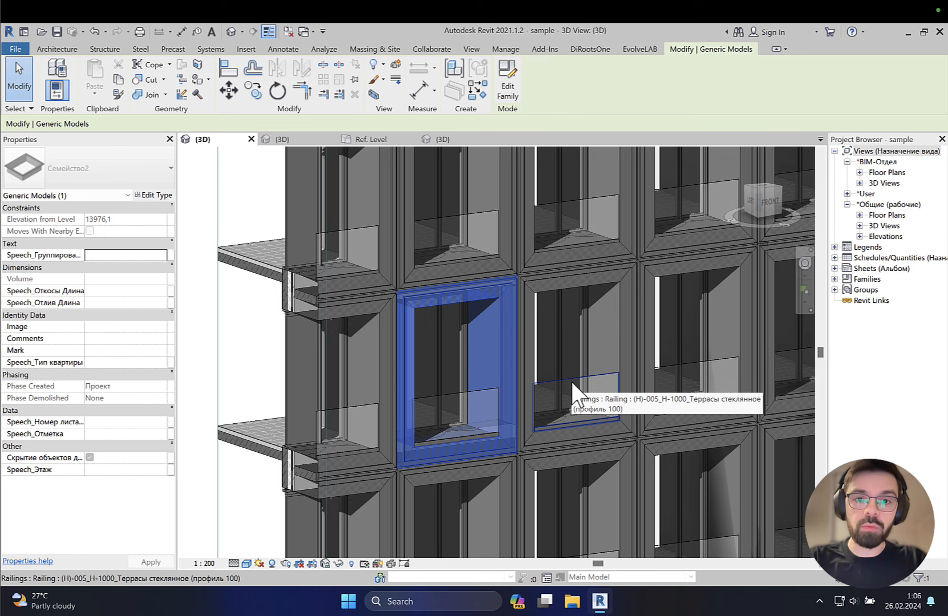
pyautogui.scroll(-5, 563, 369)
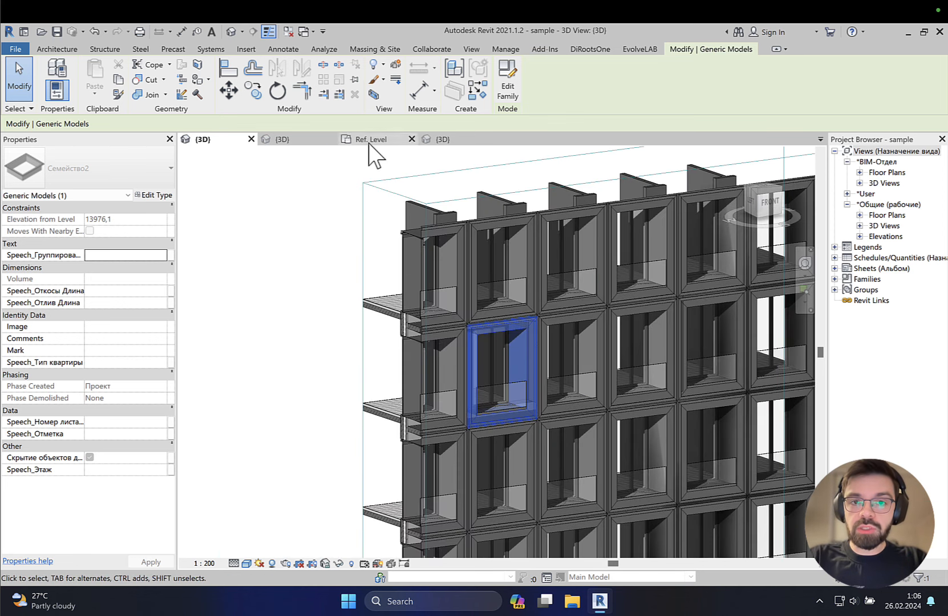
# Step: Return to Family2's 3D view and examine the repeated frames from the front and back of the surface
pyautogui.click(445, 142)
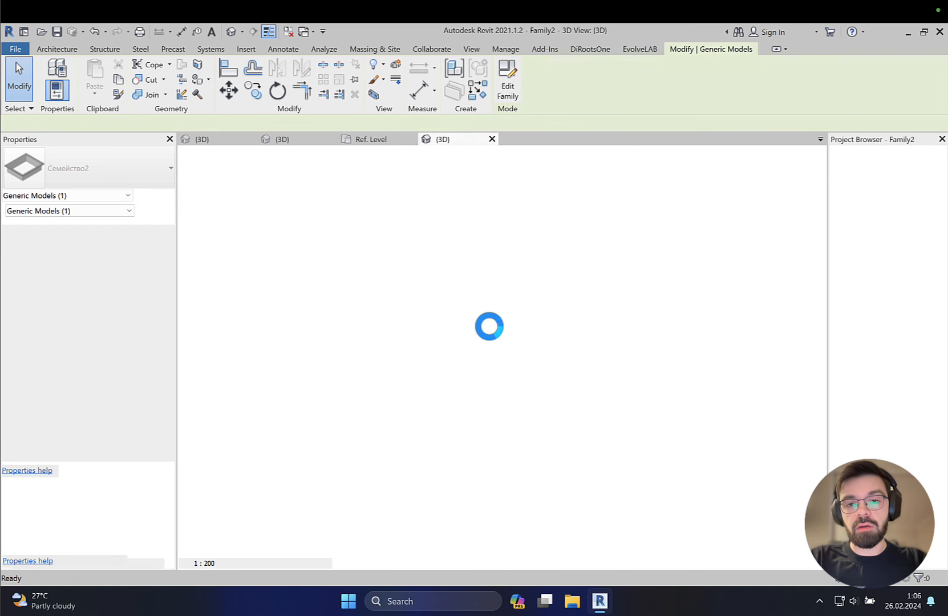
pyautogui.scroll(3, 406, 343)
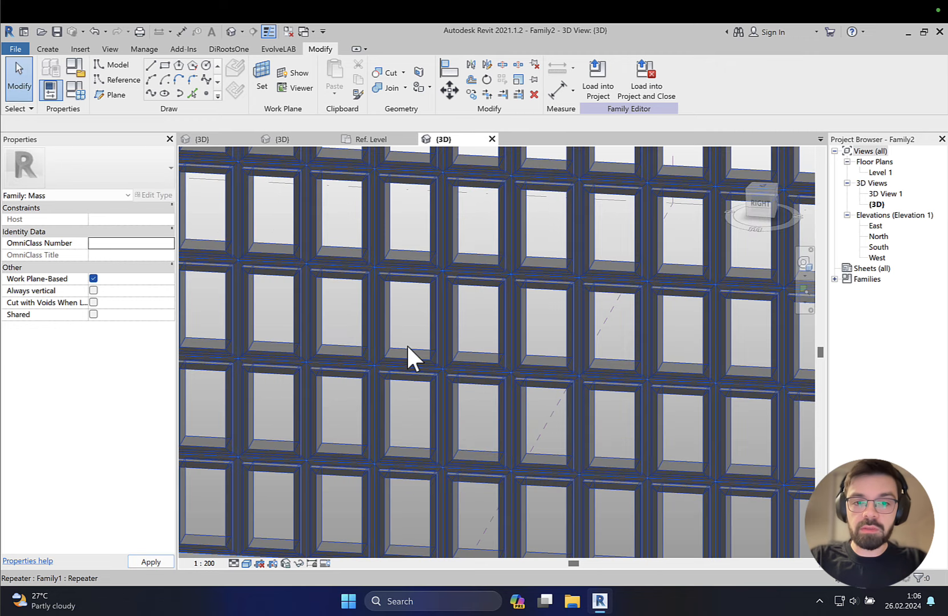
pyautogui.scroll(1, 407, 345)
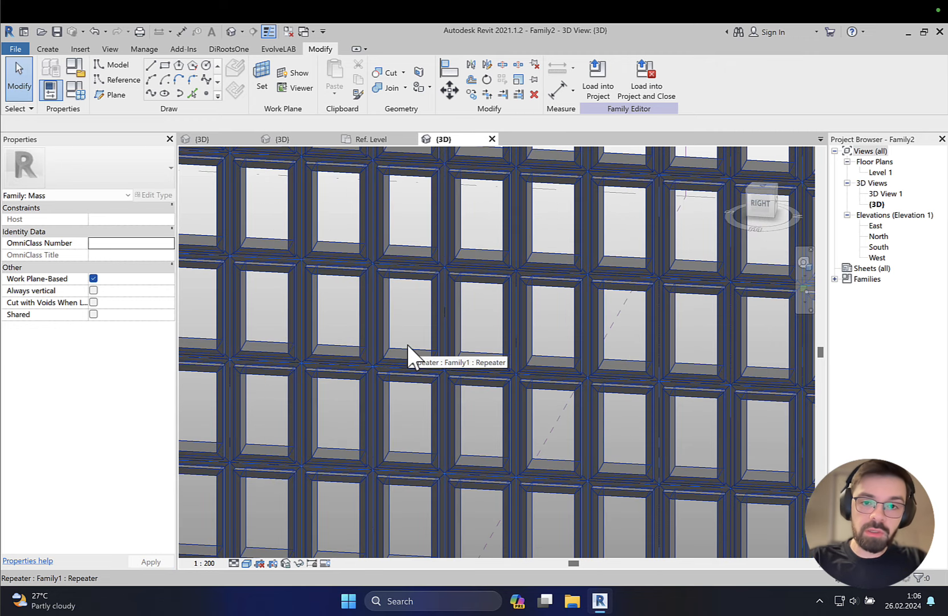
pyautogui.scroll(-2, 408, 331)
pyautogui.keyDown('shift'); pyautogui.moveTo(407, 330); pyautogui.dragTo(380, 358, button='middle'); pyautogui.keyUp('shift')
pyautogui.scroll(4, 381, 358)
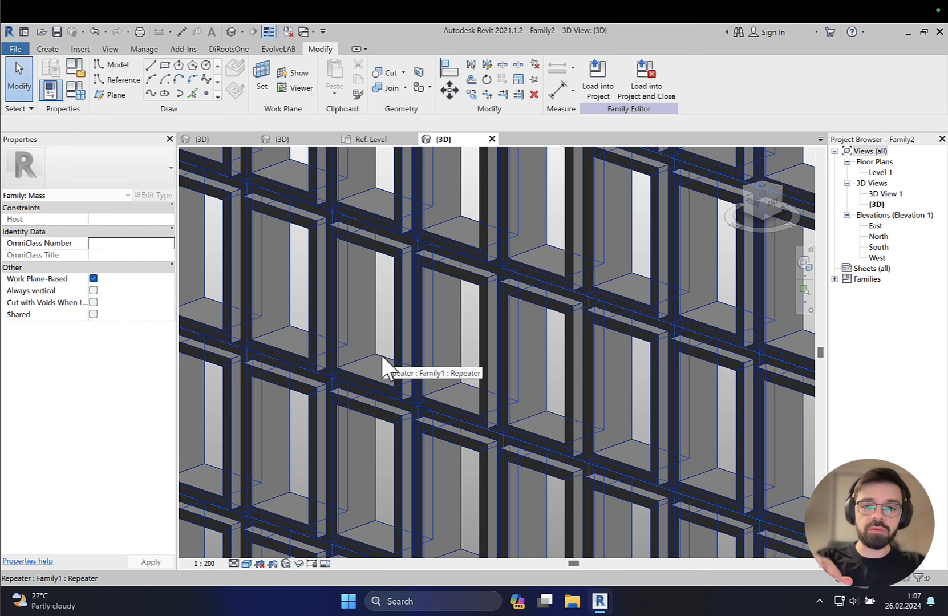
pyautogui.scroll(-3, 407, 317)
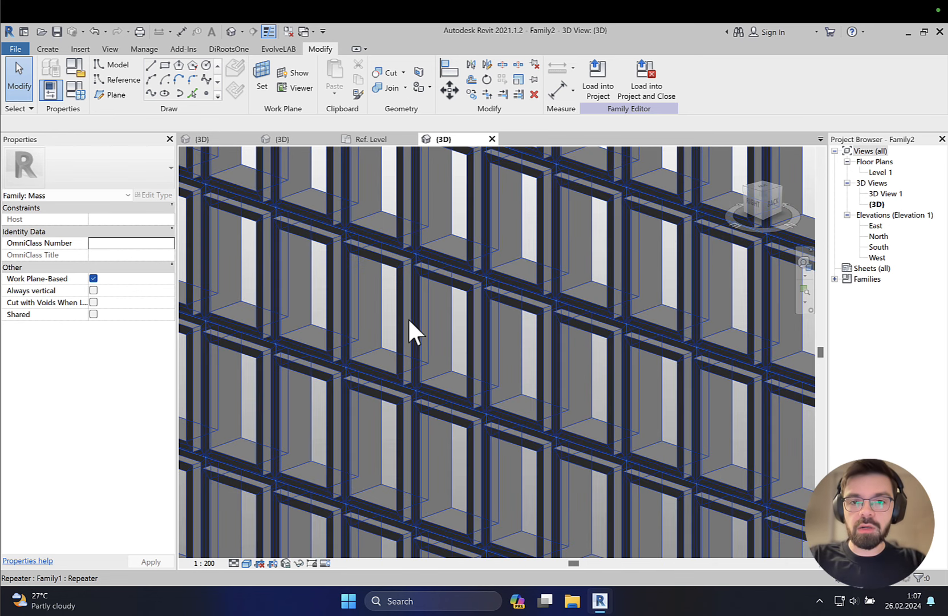
pyautogui.scroll(-2, 410, 318)
pyautogui.moveTo(501, 348); pyautogui.dragTo(437, 314, button='middle')
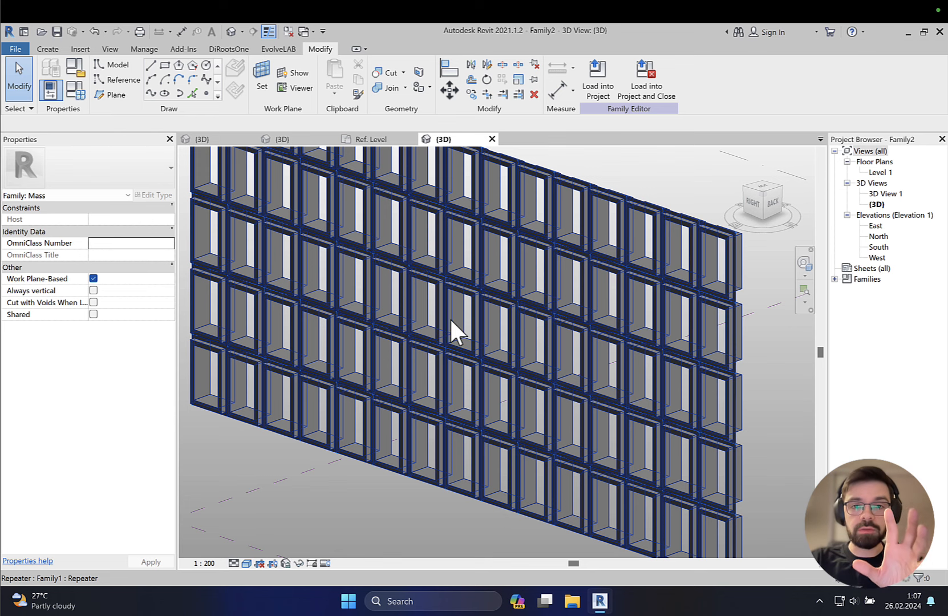
pyautogui.scroll(-2, 453, 312)
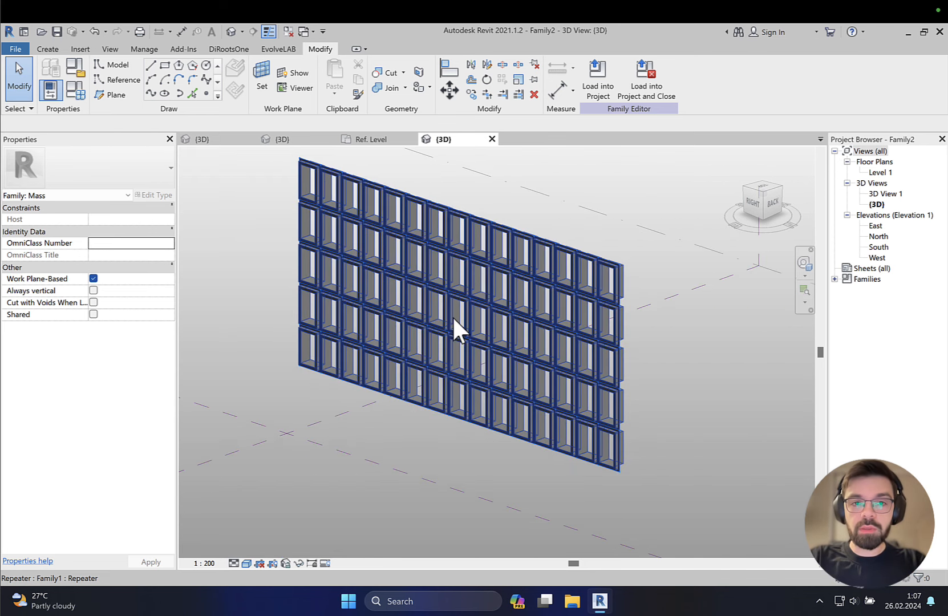
# Step: Temporarily hide the third frame in the top row to uncover the form's upper edge
pyautogui.keyDown('shift'); pyautogui.moveTo(452, 316); pyautogui.dragTo(469, 349, button='middle'); pyautogui.keyUp('shift')
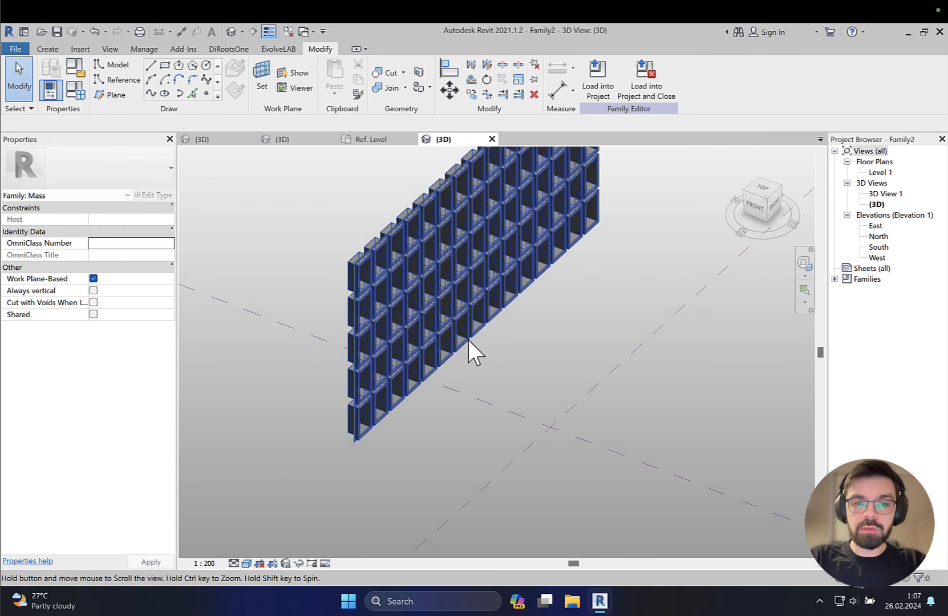
pyautogui.scroll(1, 347, 264)
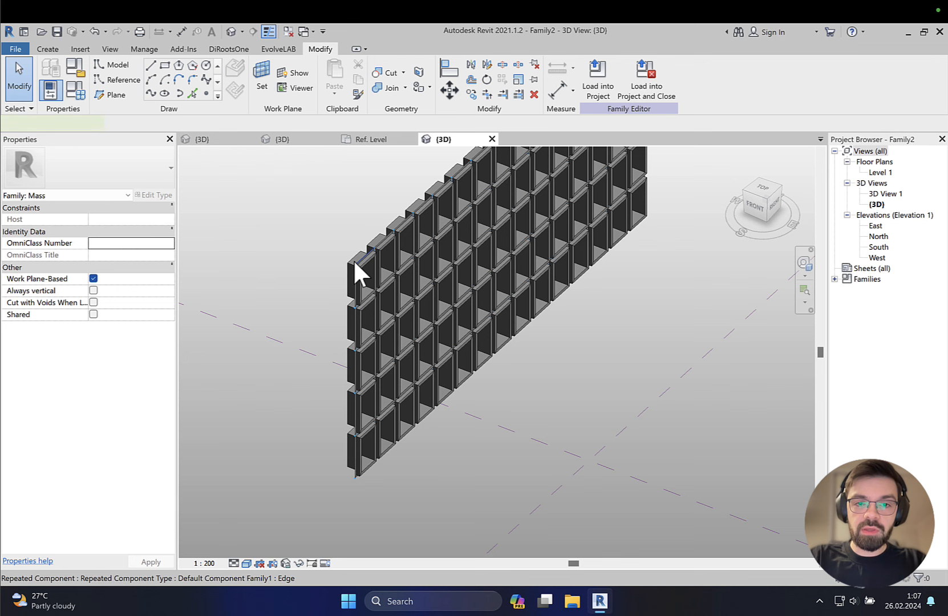
pyautogui.click(353, 258)
pyautogui.click(353, 260)
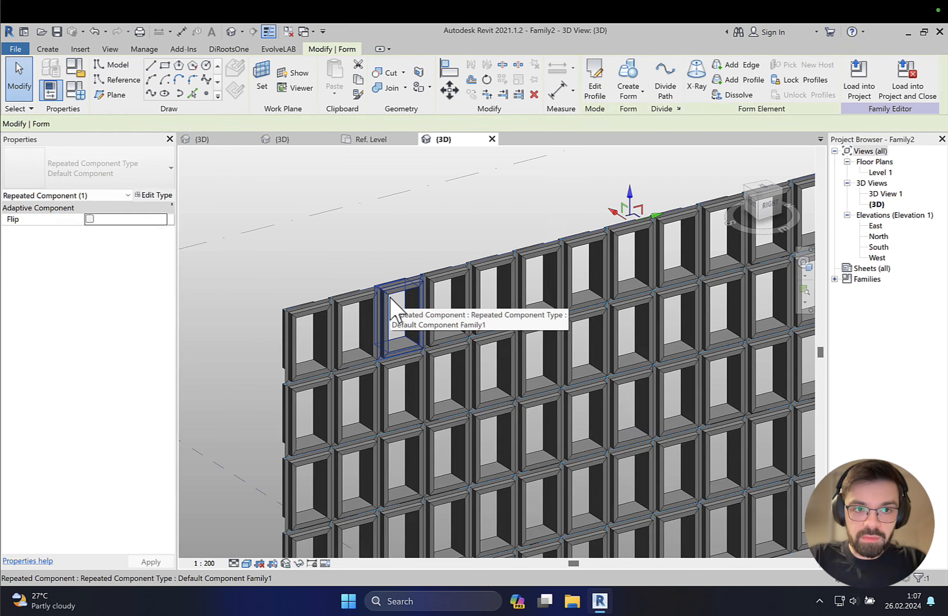
pyautogui.click(389, 297)
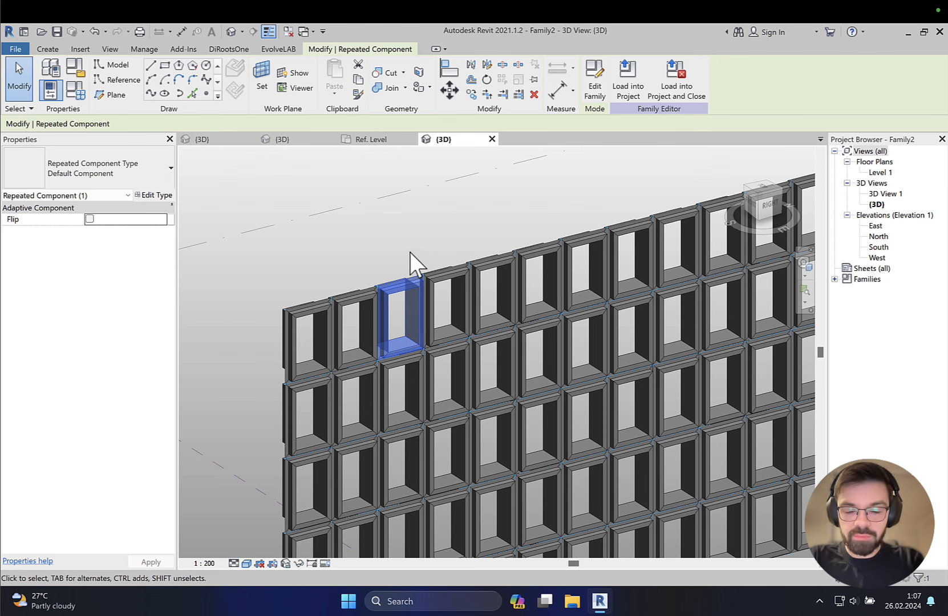
pyautogui.press('h')
pyautogui.press('h')
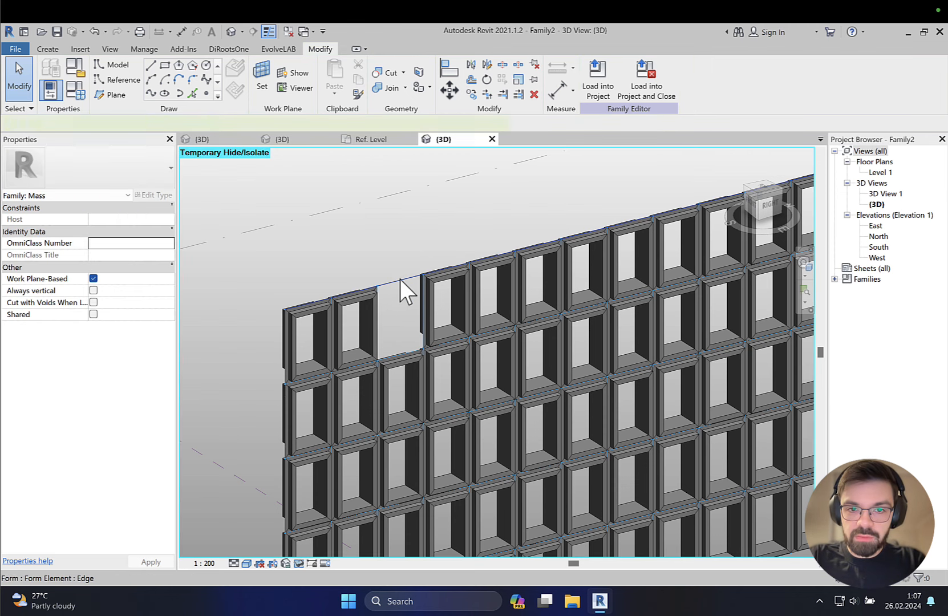
# Step: Raise the form's upper edge so the surface stands about 22,359 mm high
pyautogui.click(400, 279)
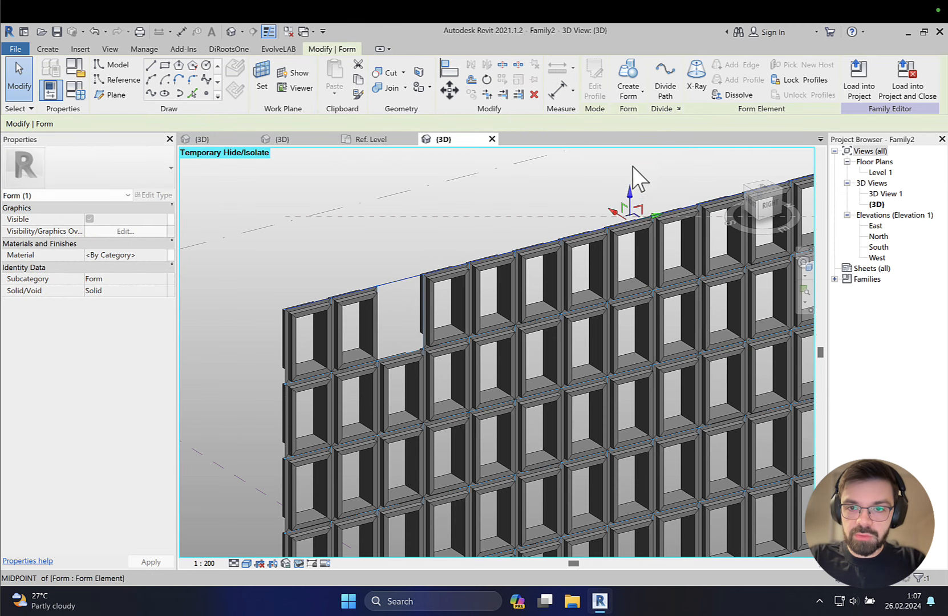
pyautogui.moveTo(629, 194); pyautogui.dragTo(635, 138)
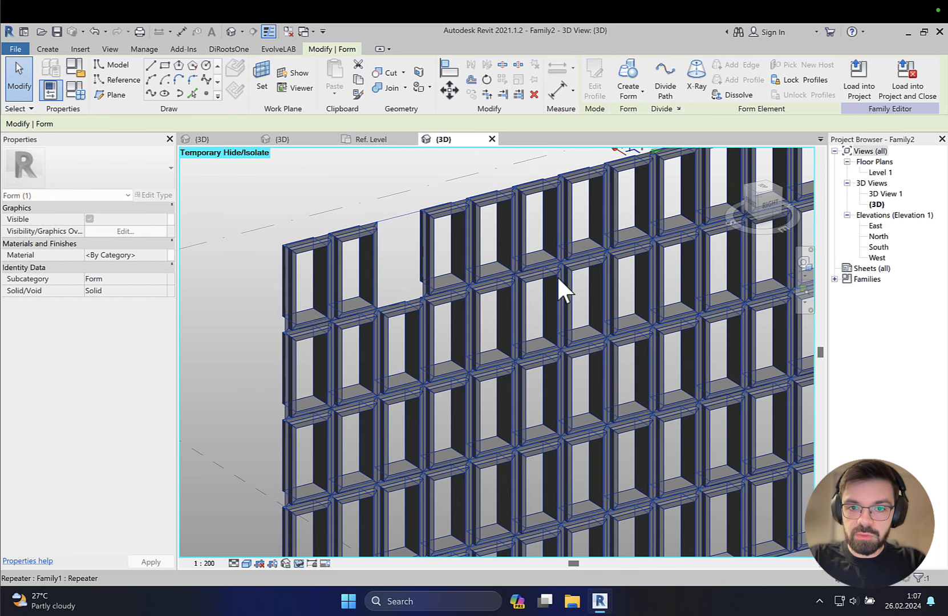
pyautogui.scroll(-6, 556, 276)
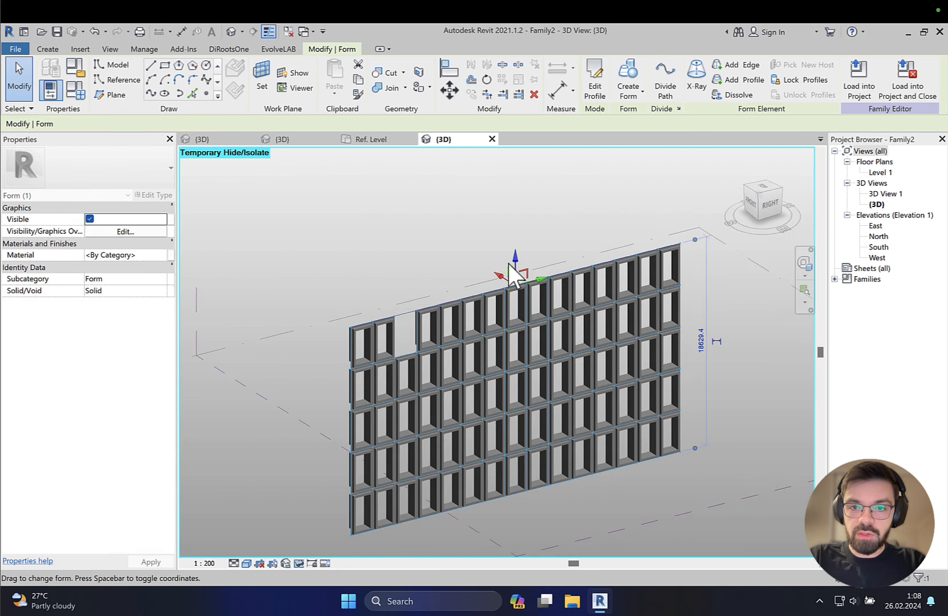
pyautogui.moveTo(515, 255); pyautogui.dragTo(544, 312)
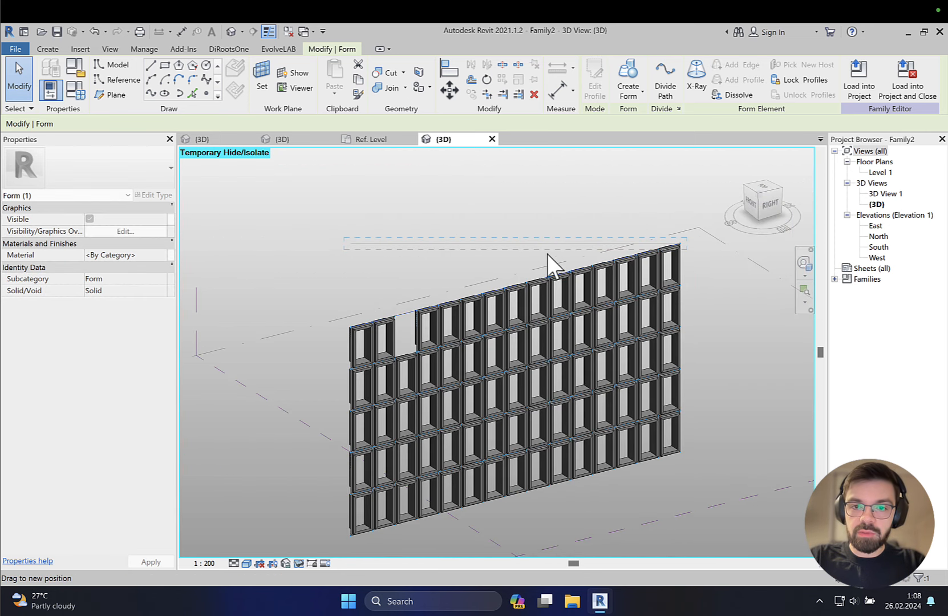
pyautogui.moveTo(548, 254); pyautogui.dragTo(531, 331)
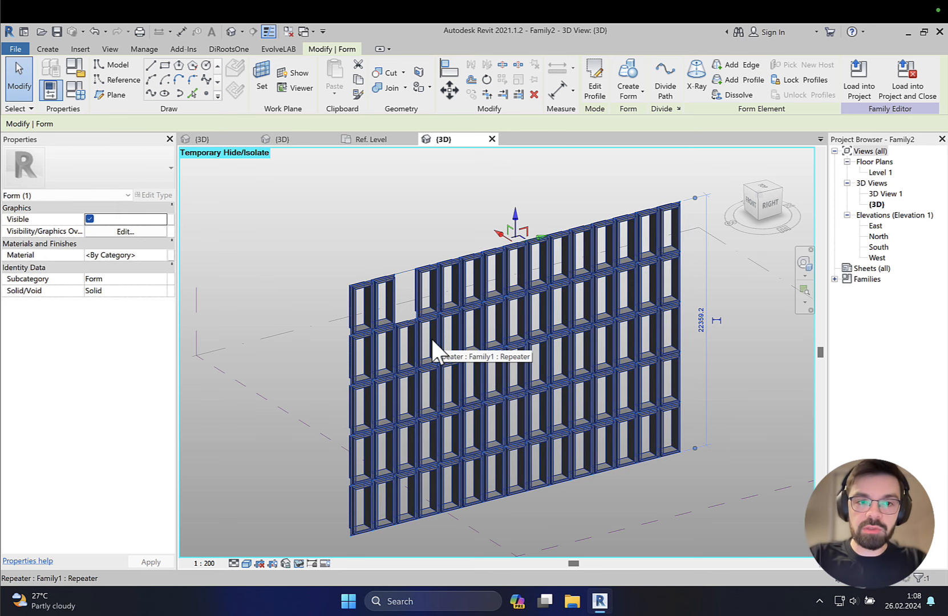
# Step: Reset the temporary hide to bring back the missing frame in the top row
pyautogui.click(319, 292)
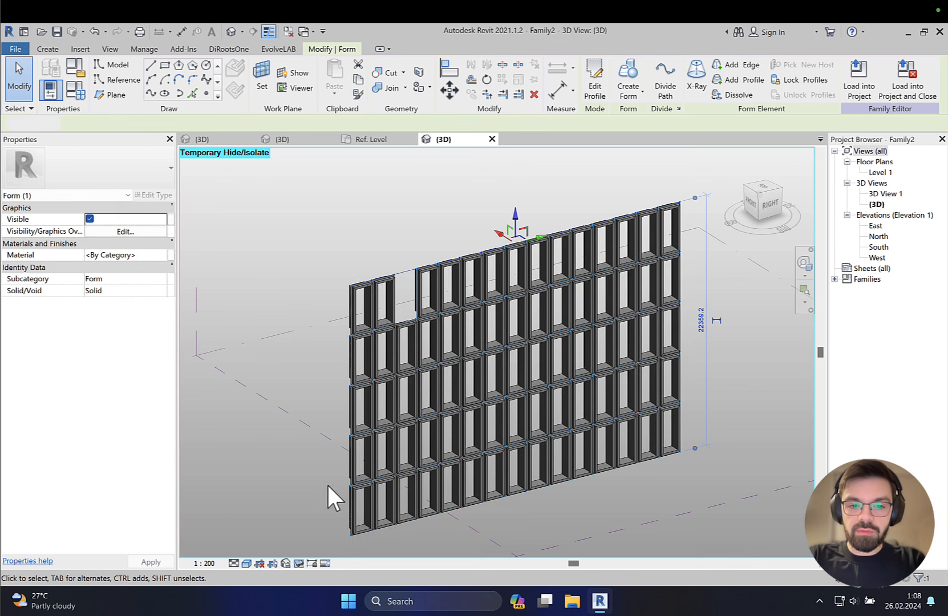
pyautogui.click(313, 563)
pyautogui.click(342, 551)
# Step: Select the divided surface beneath the frames and set its U grid number to 6
pyautogui.click(413, 267)
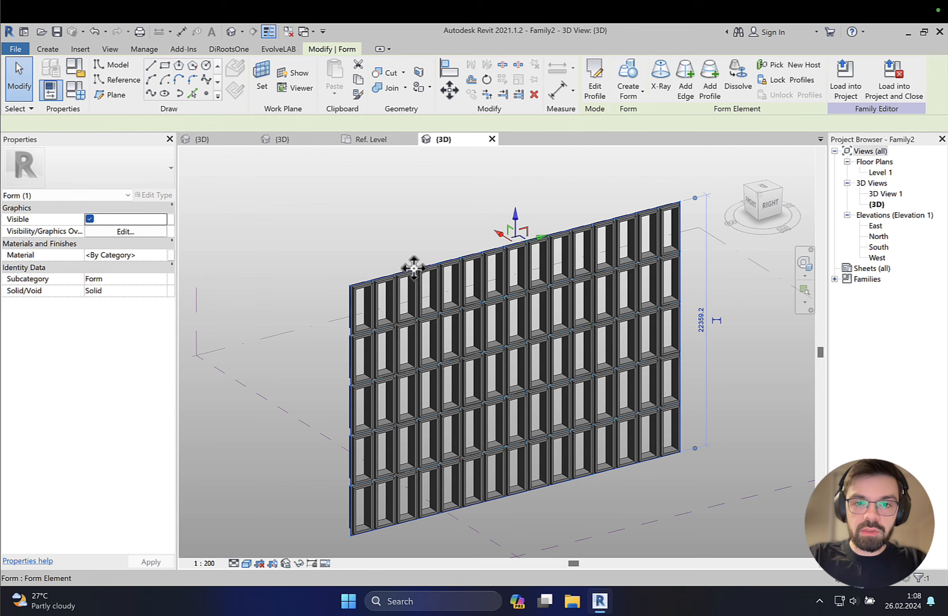
pyautogui.click(413, 270)
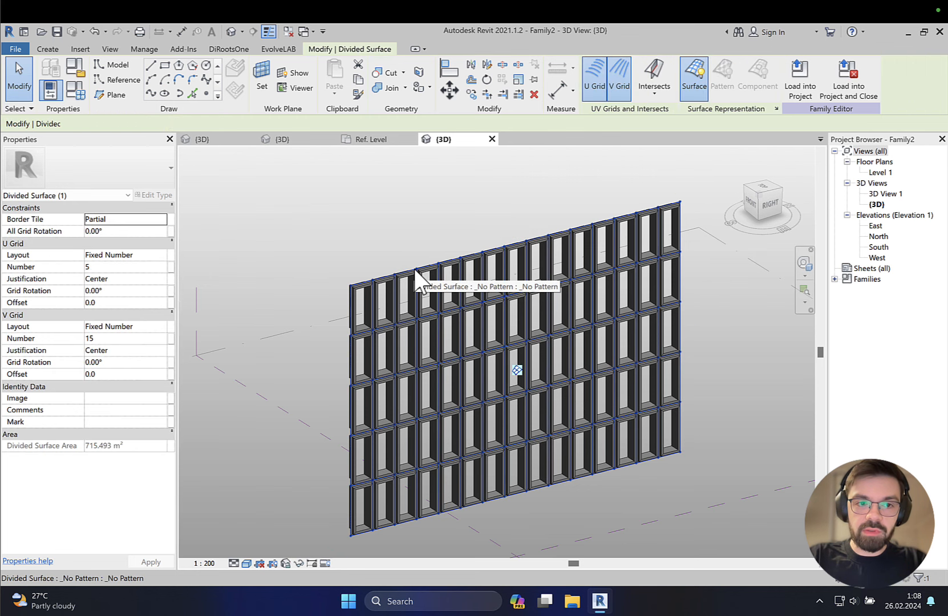
pyautogui.click(101, 266)
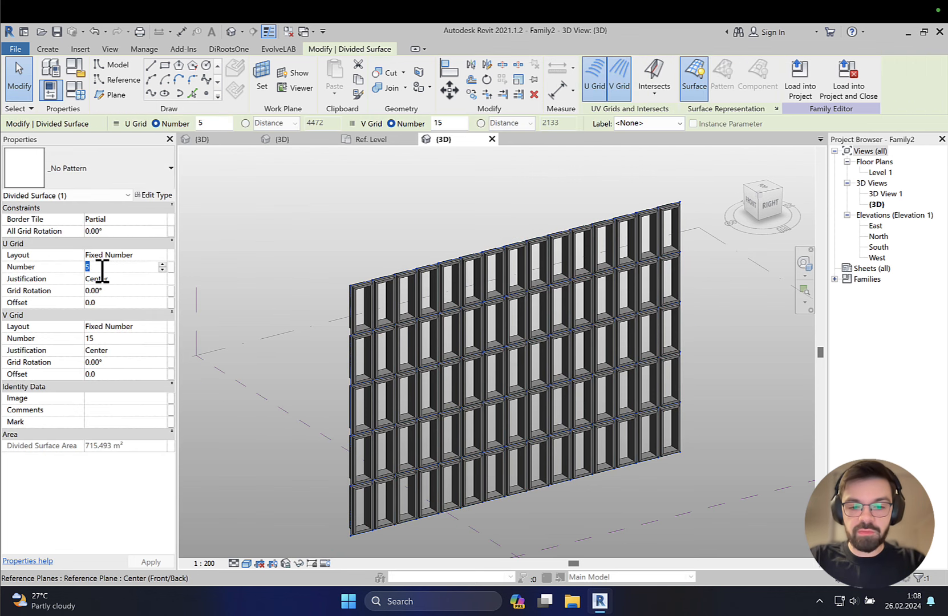
pyautogui.write('6')
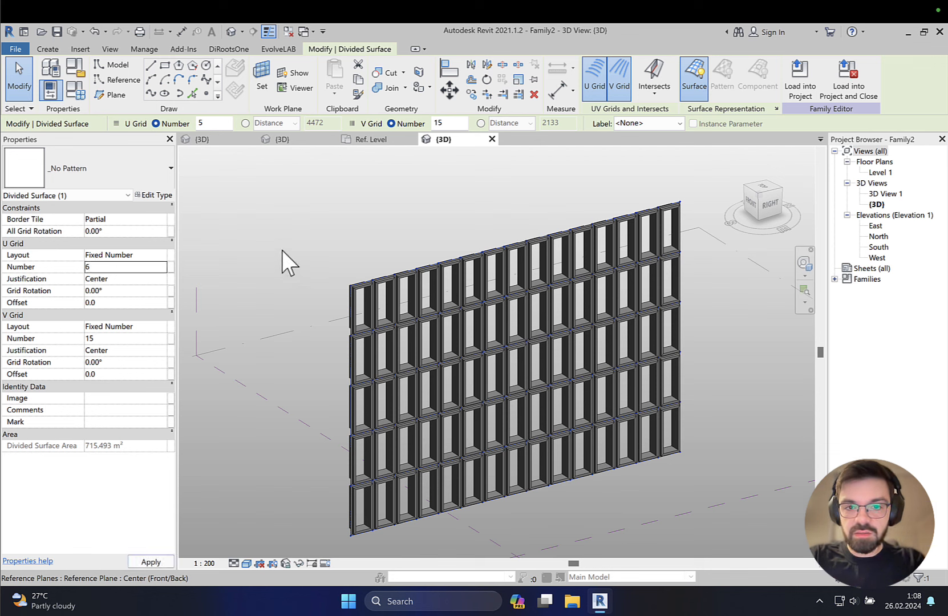